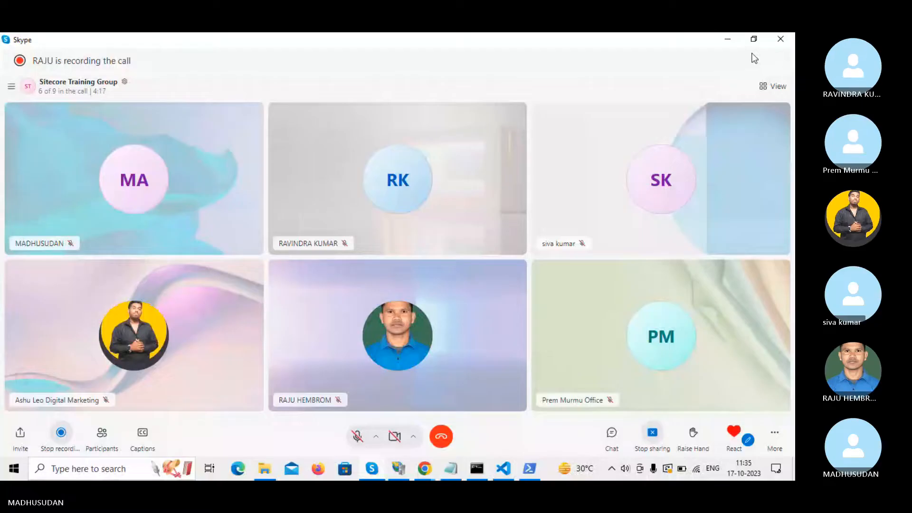
# Step: Minimize the Skype call window and reload the Sitecore desktop page in the browser
pyautogui.click(728, 38)
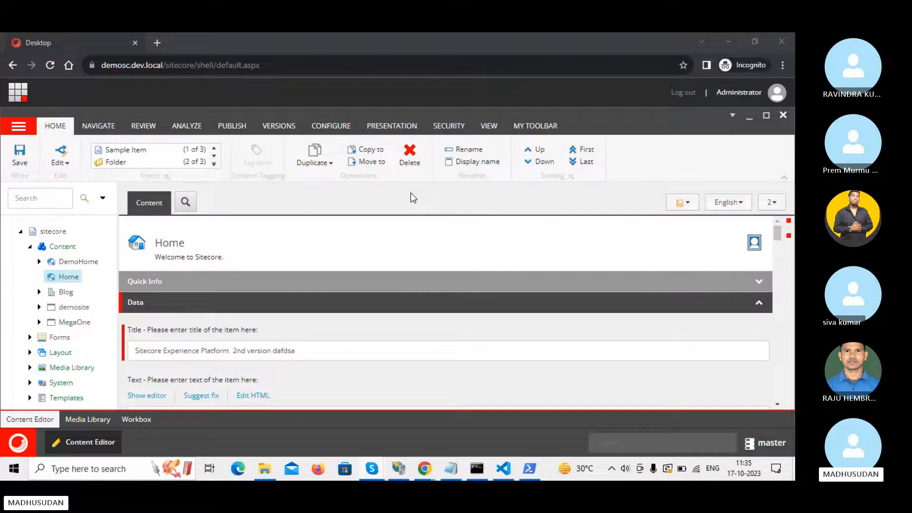
pyautogui.click(298, 63)
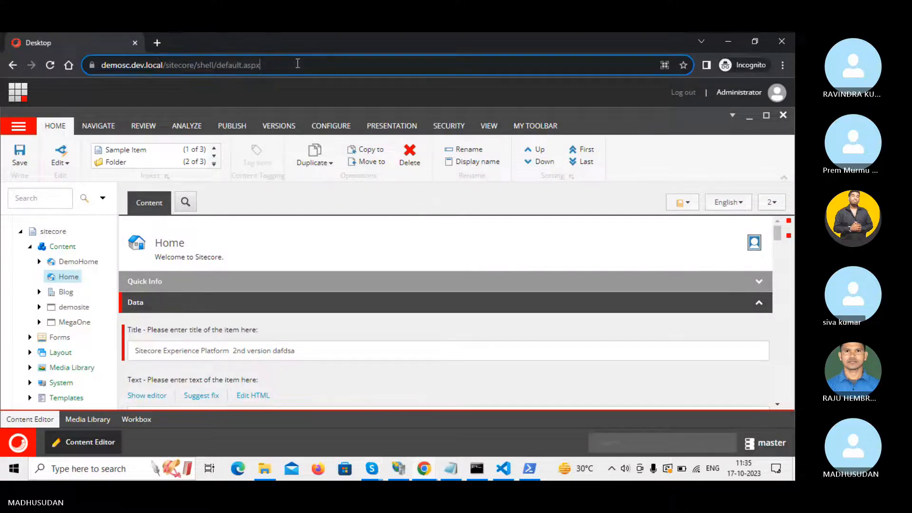
pyautogui.press('Return')
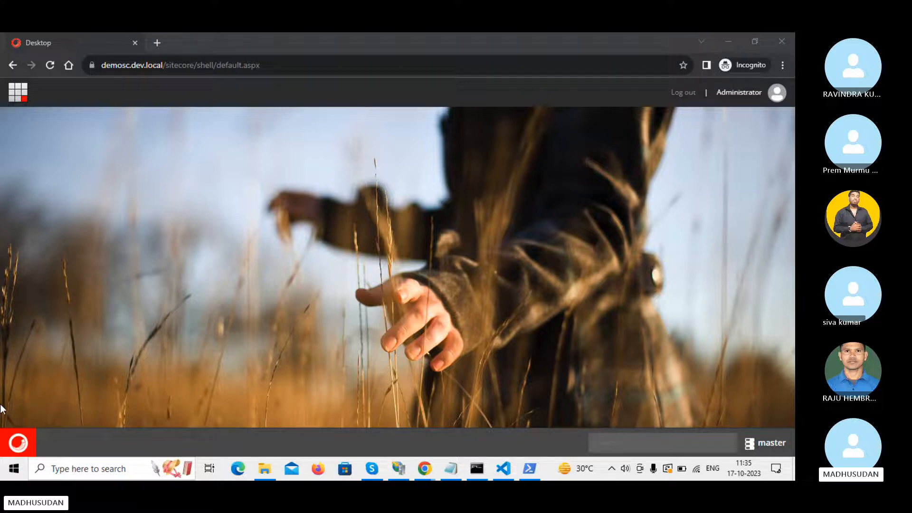
# Step: Open the Sitecore Launchpad, look through its application groups, and return to the Desktop
pyautogui.click(17, 93)
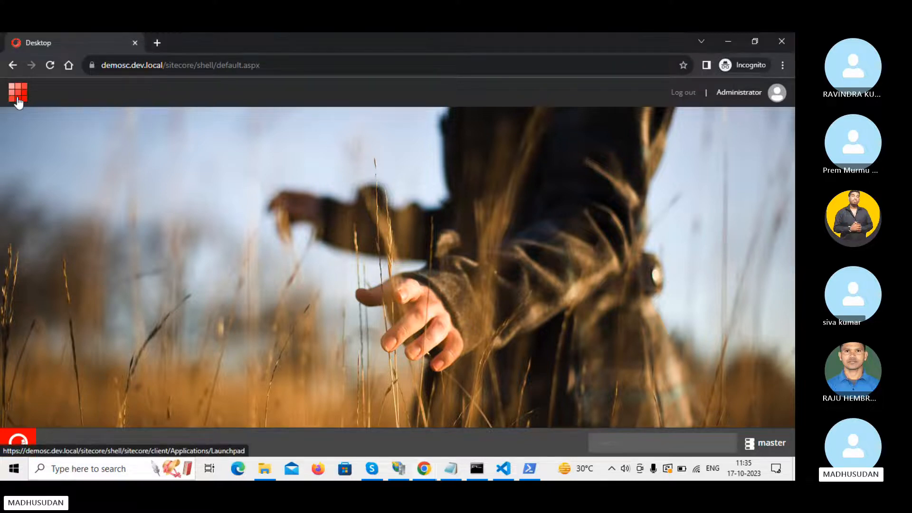
pyautogui.scroll(-10, 332, 291)
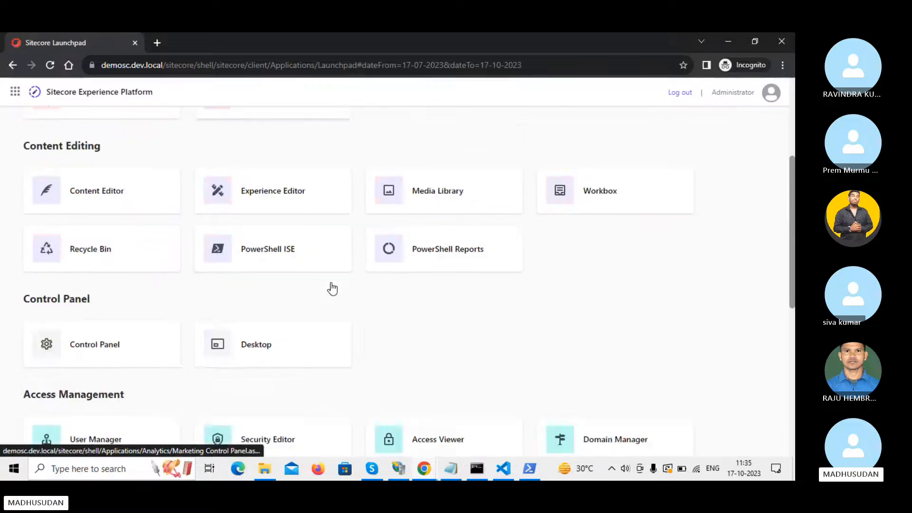
pyautogui.scroll(10, 333, 288)
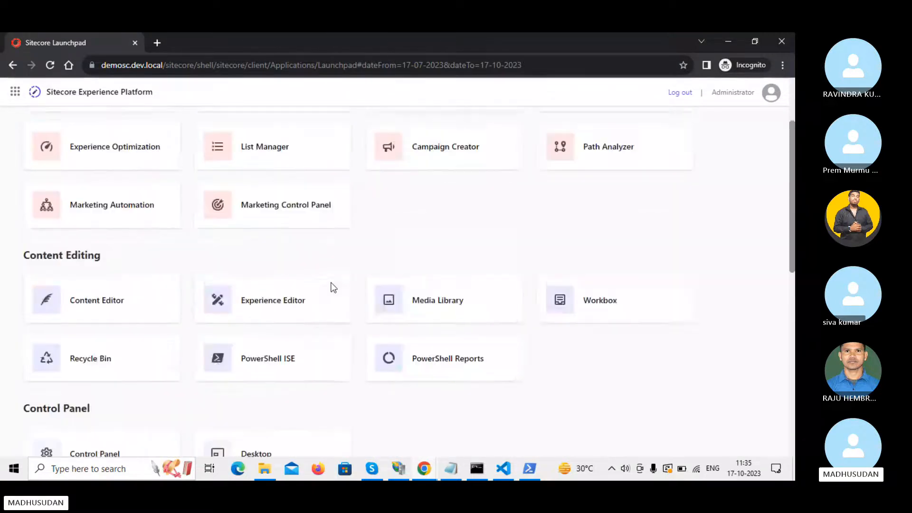
pyautogui.scroll(-3, 332, 289)
pyautogui.scroll(-4, 332, 289)
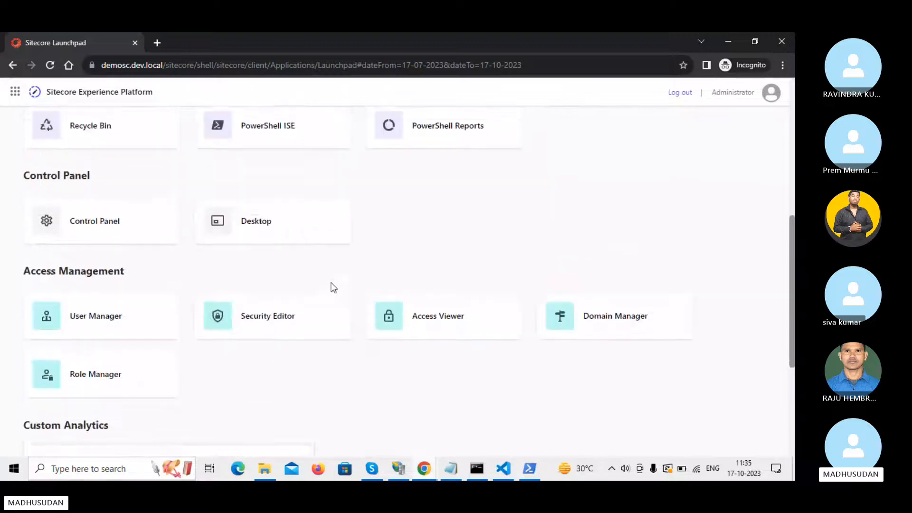
pyautogui.scroll(7, 332, 288)
pyautogui.scroll(-6, 332, 289)
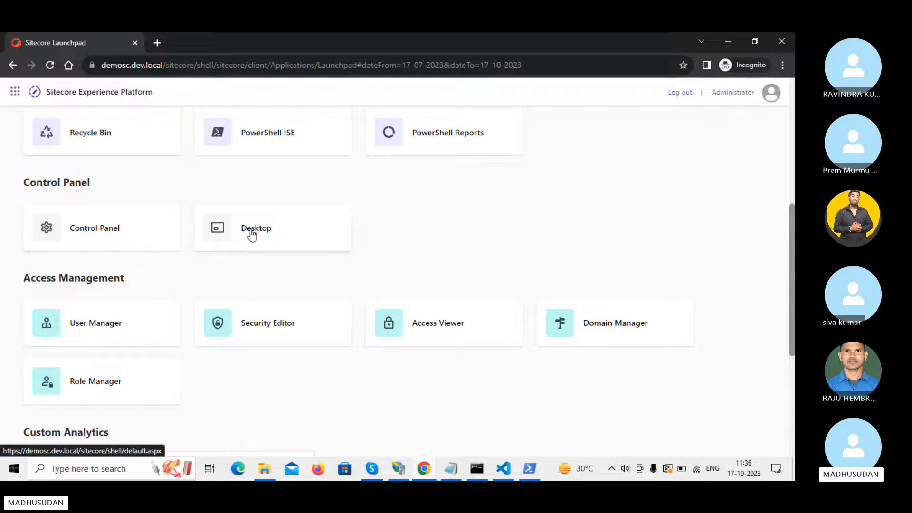
pyautogui.scroll(1, 253, 227)
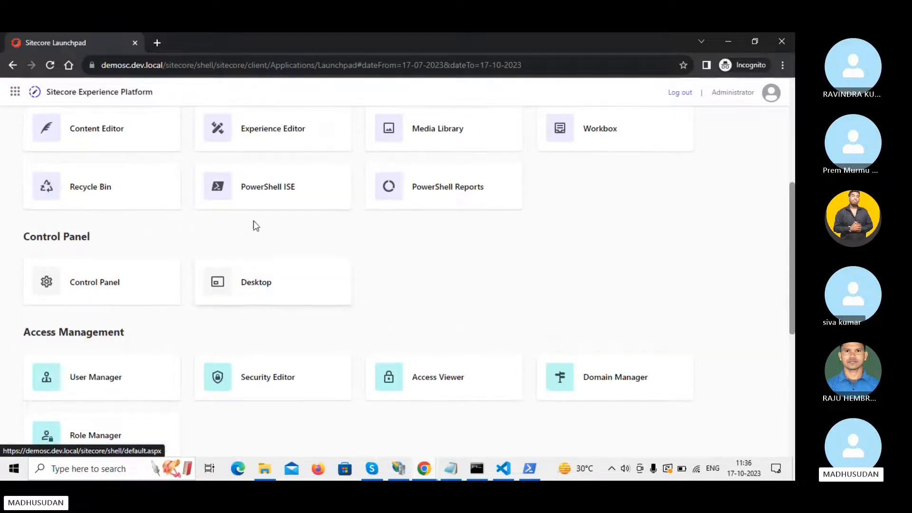
pyautogui.click(253, 281)
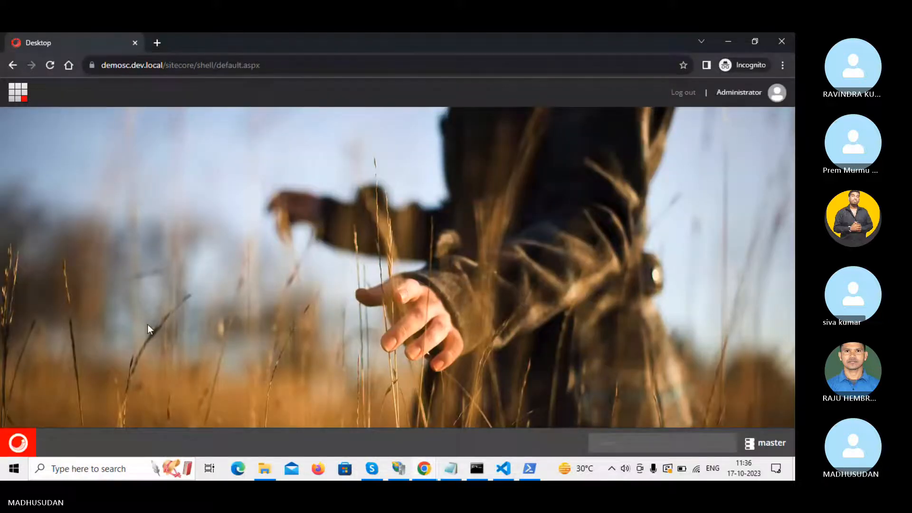
# Step: Show the Sitecore desktop's application list and try to open Template Manager
pyautogui.click(18, 447)
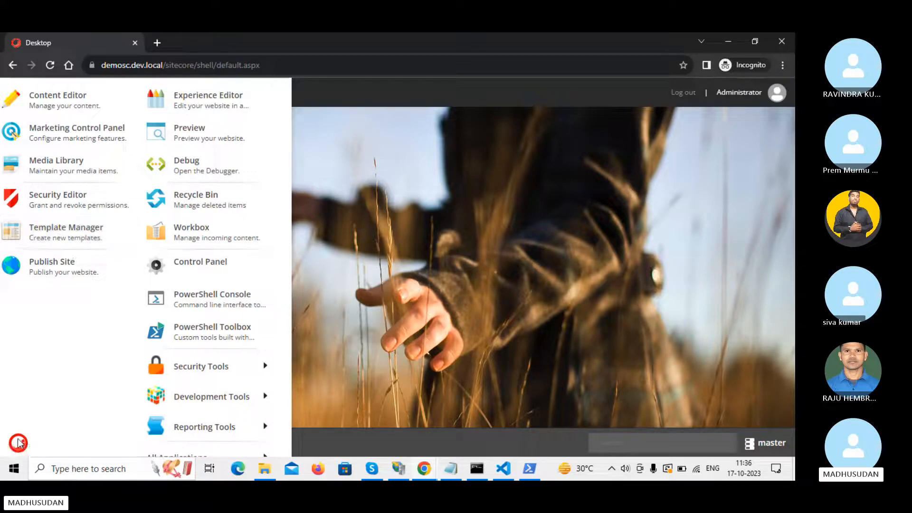
pyautogui.click(433, 345)
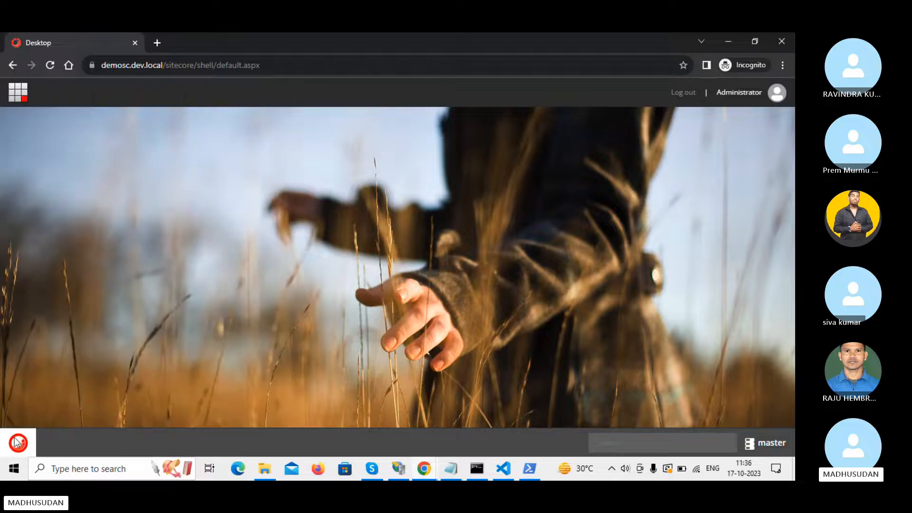
pyautogui.click(17, 442)
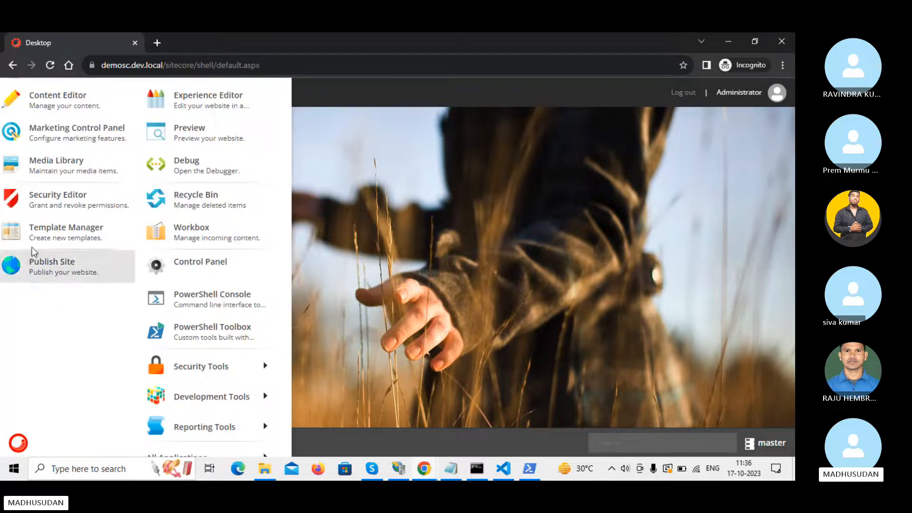
pyautogui.click(65, 230)
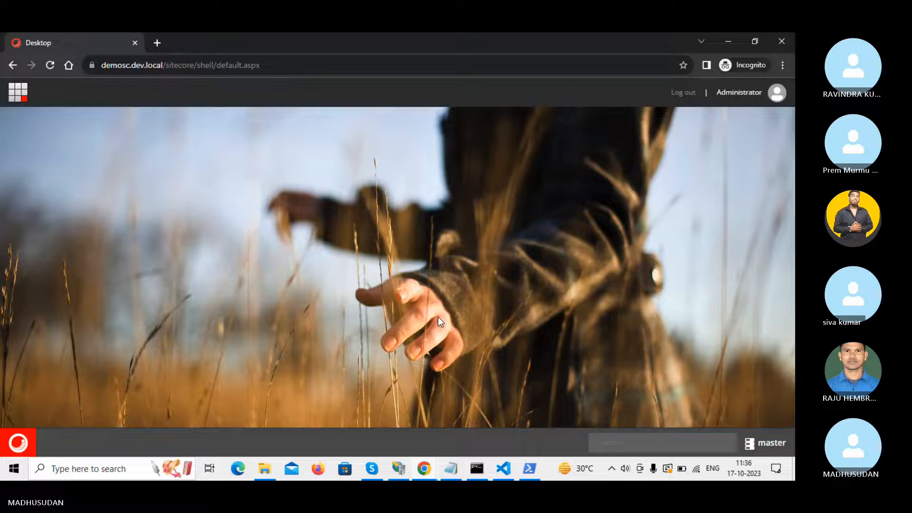
# Step: Open sitecoredevservices.com/blogs/ in a new browser tab and look at the first blog posts
pyautogui.click(157, 43)
pyautogui.write('sitecore')
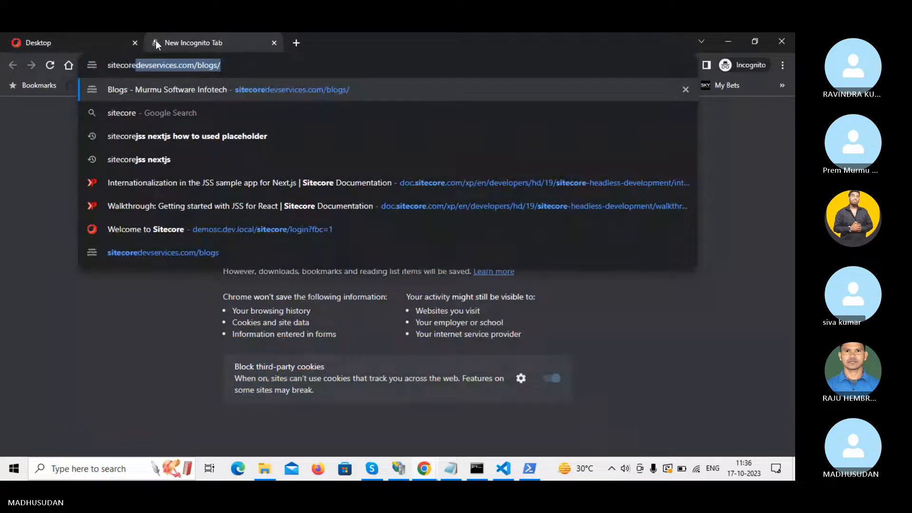
pyautogui.press('Right')
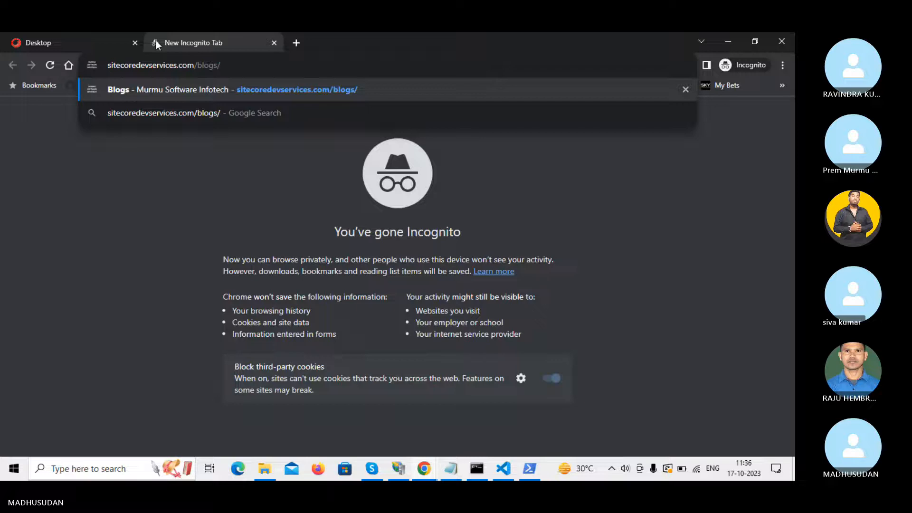
pyautogui.press('Return')
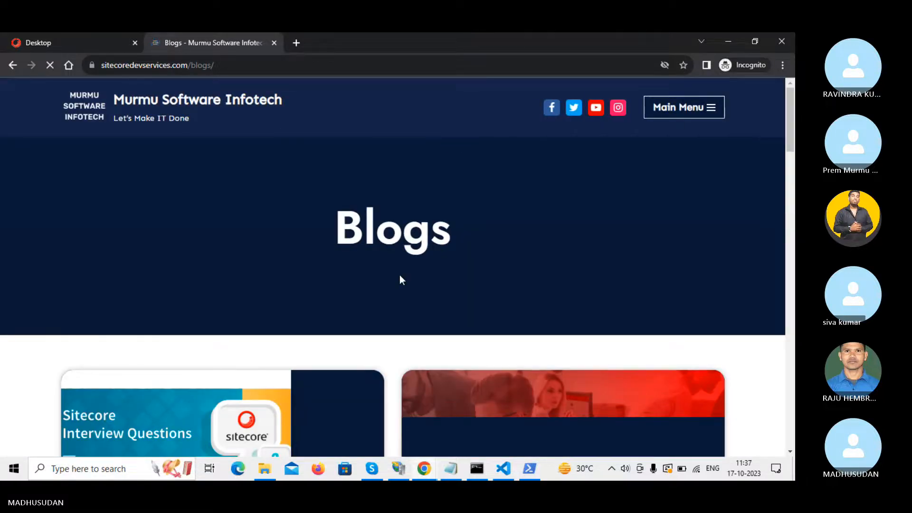
pyautogui.scroll(-15, 400, 279)
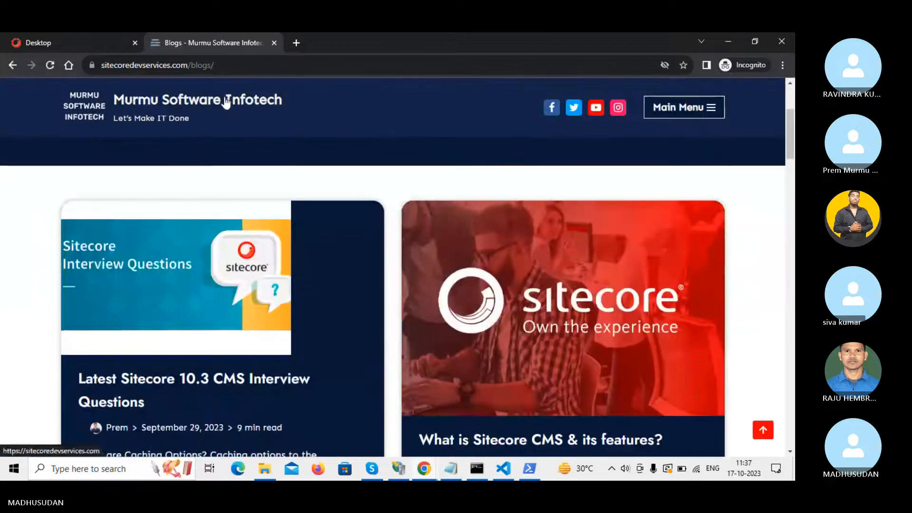
# Step: Open the Murmu Software Infotech home page and look through its sections down to the footer
pyautogui.click(226, 102)
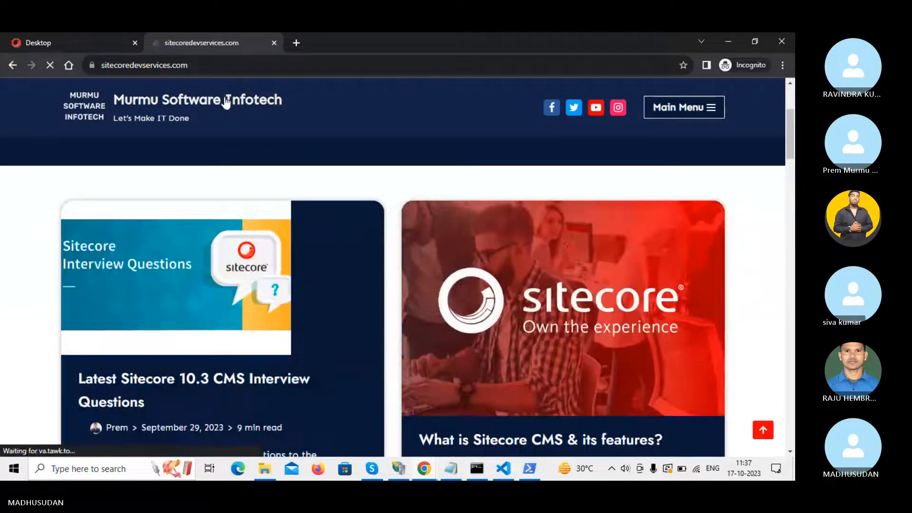
pyautogui.scroll(-5, 330, 263)
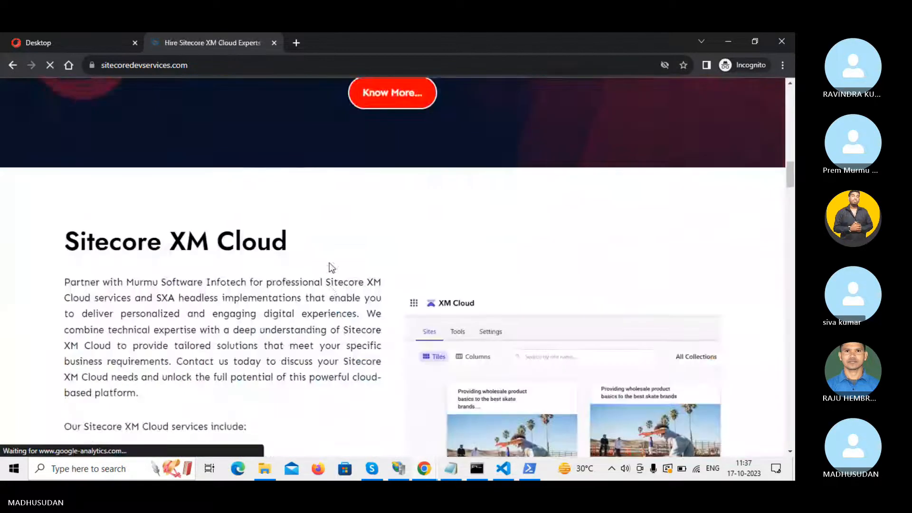
pyautogui.scroll(-11, 330, 263)
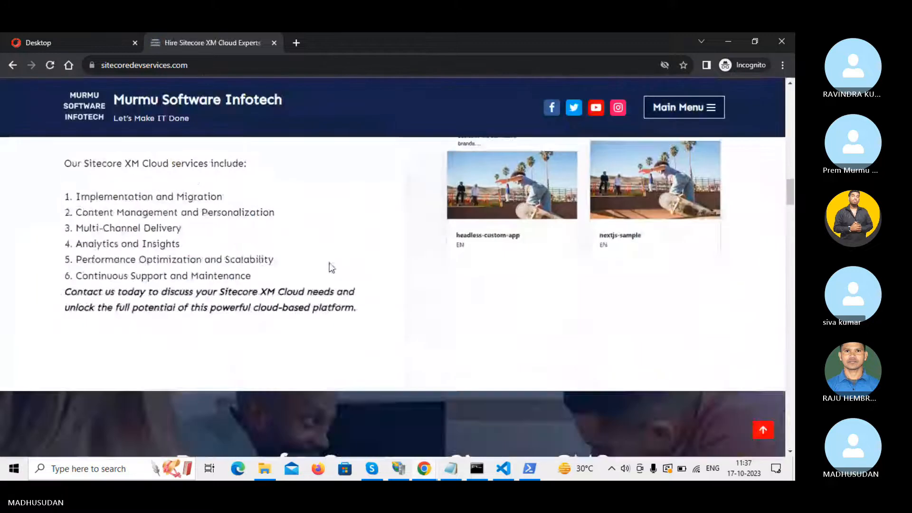
pyautogui.scroll(2, 329, 263)
pyautogui.scroll(-15, 330, 263)
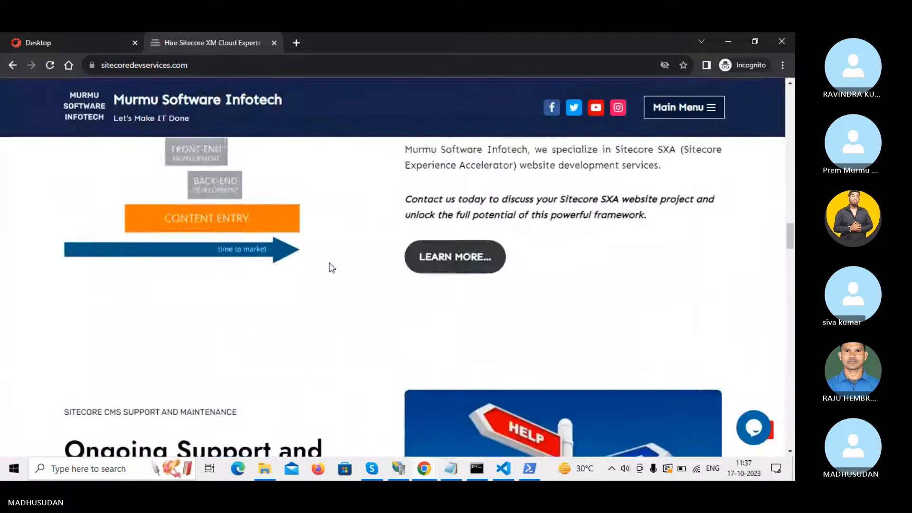
pyautogui.scroll(-10, 329, 263)
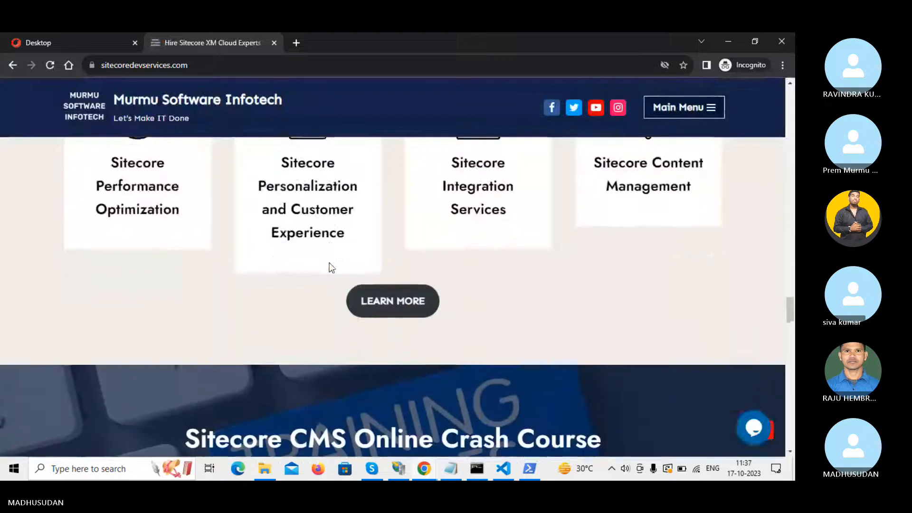
pyautogui.scroll(-15, 329, 263)
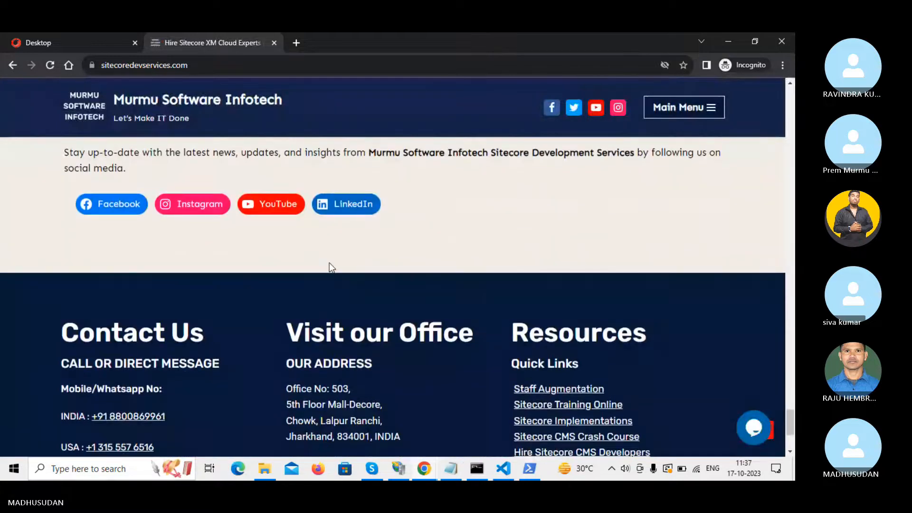
# Step: Open the site's Sitecore CMS Training page and go back to the home page
pyautogui.click(709, 111)
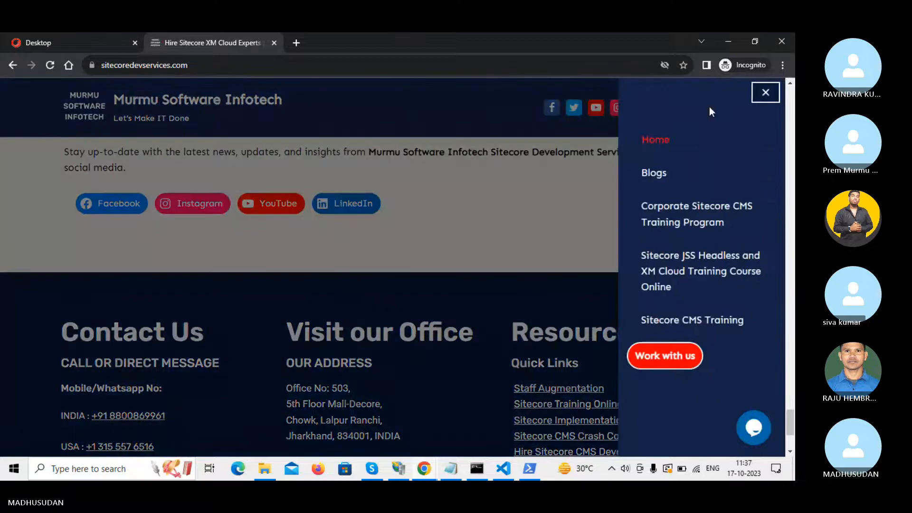
pyautogui.click(668, 322)
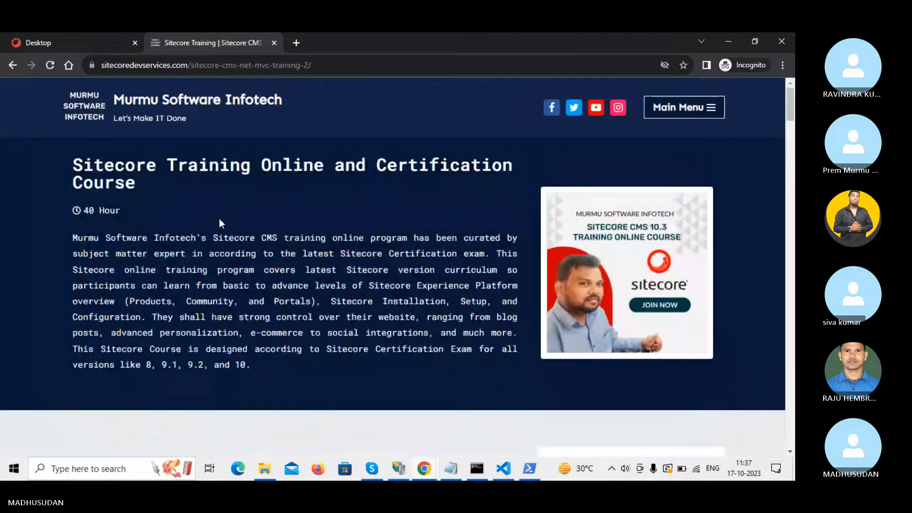
pyautogui.click(5, 59)
# Step: Switch back to the Sitecore desktop tab and try to open Template Manager from its application list
pyautogui.click(63, 40)
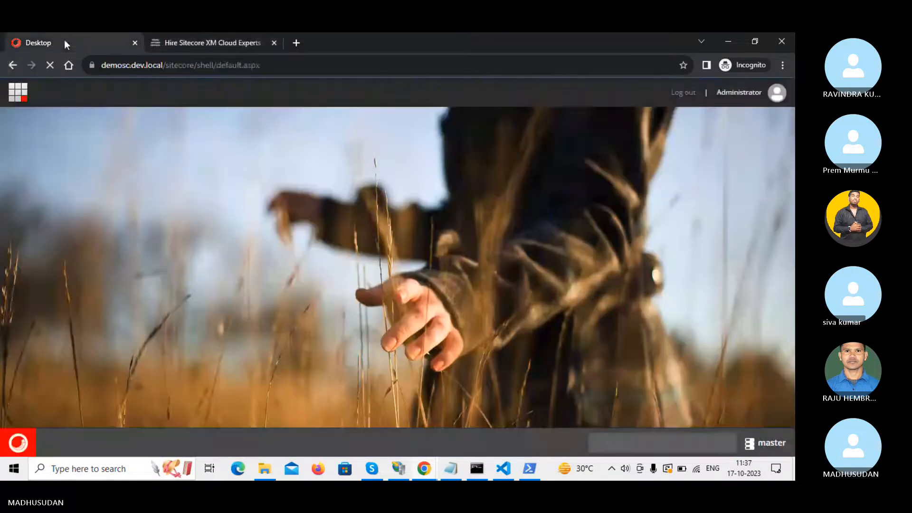
pyautogui.click(24, 439)
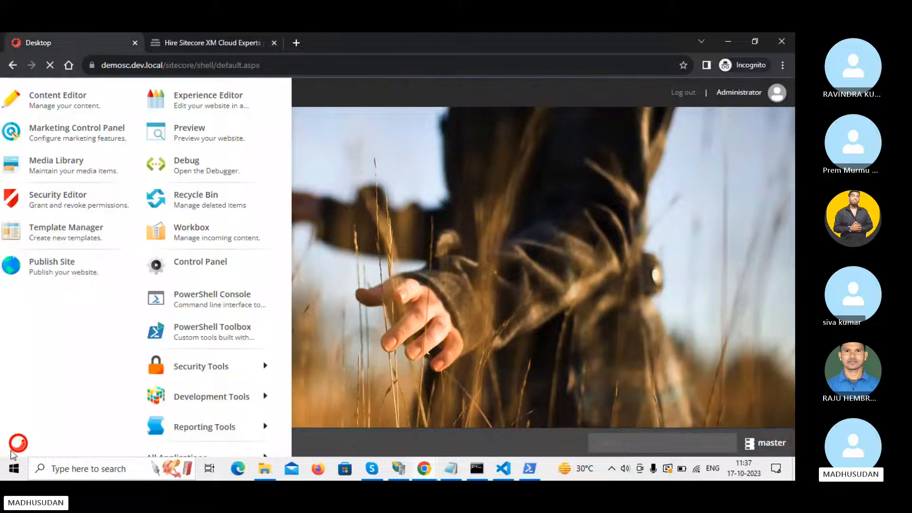
pyautogui.click(50, 234)
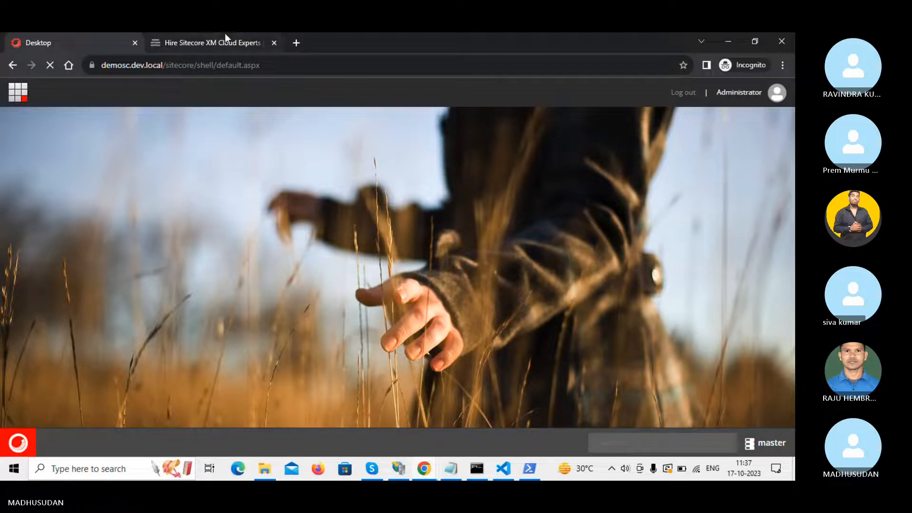
# Step: Return to the Murmu Software Infotech website tab, review the home page up to its header, and reload it
pyautogui.click(219, 48)
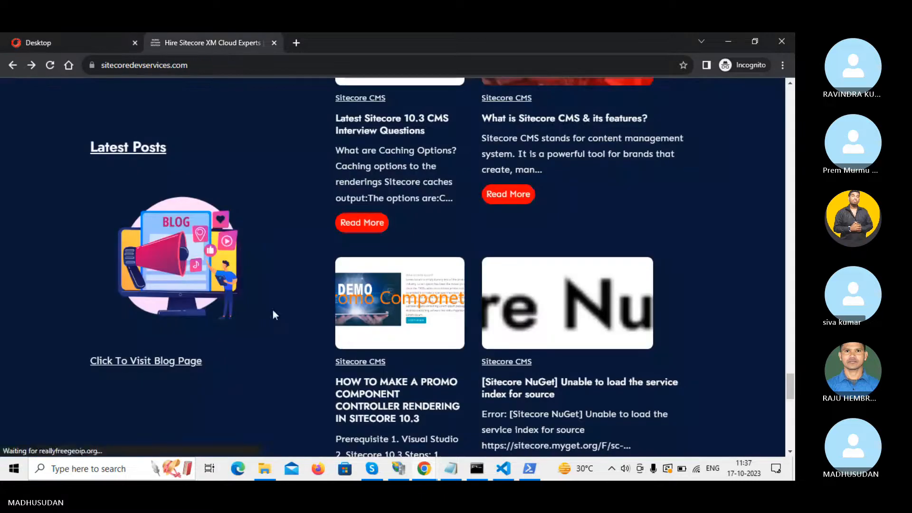
pyautogui.scroll(10, 273, 310)
pyautogui.scroll(15, 274, 314)
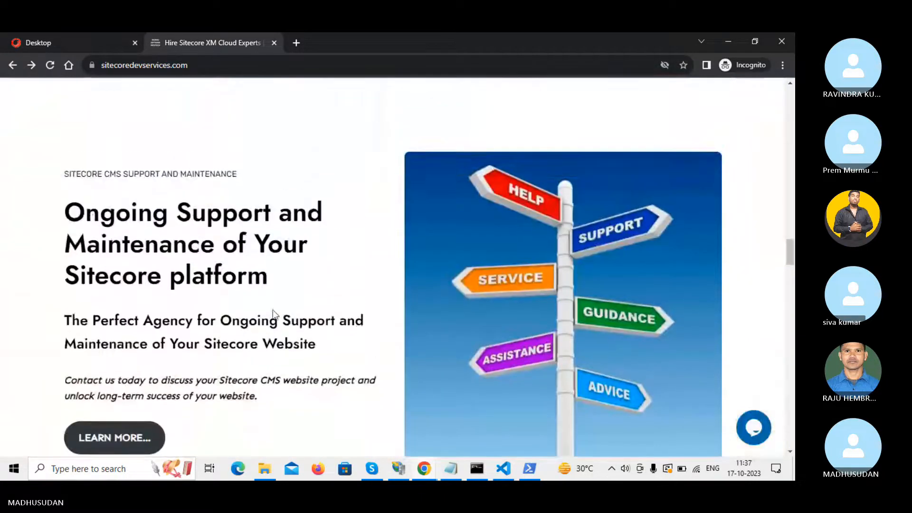
pyautogui.scroll(10, 274, 314)
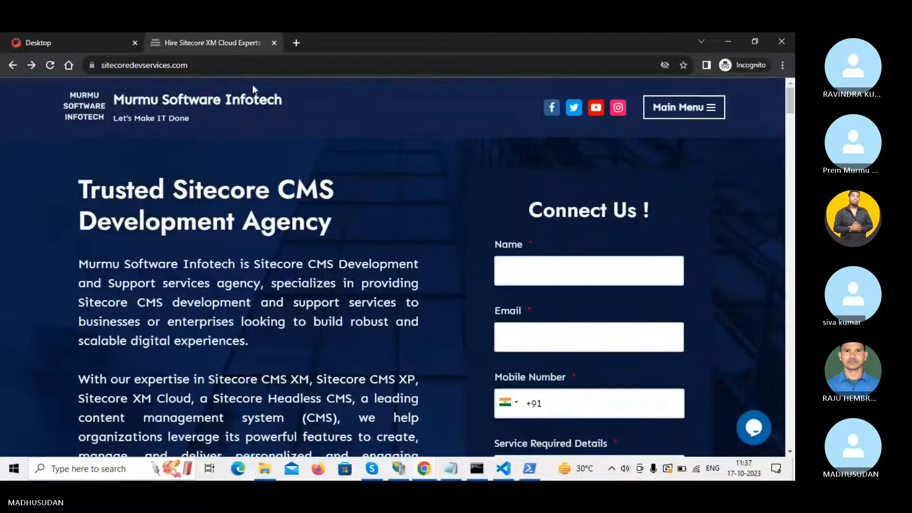
pyautogui.click(243, 59)
pyautogui.press('Return')
# Step: Open the Sitecore Training Online page from the Quick Links in the home page footer
pyautogui.scroll(-15, 791, 365)
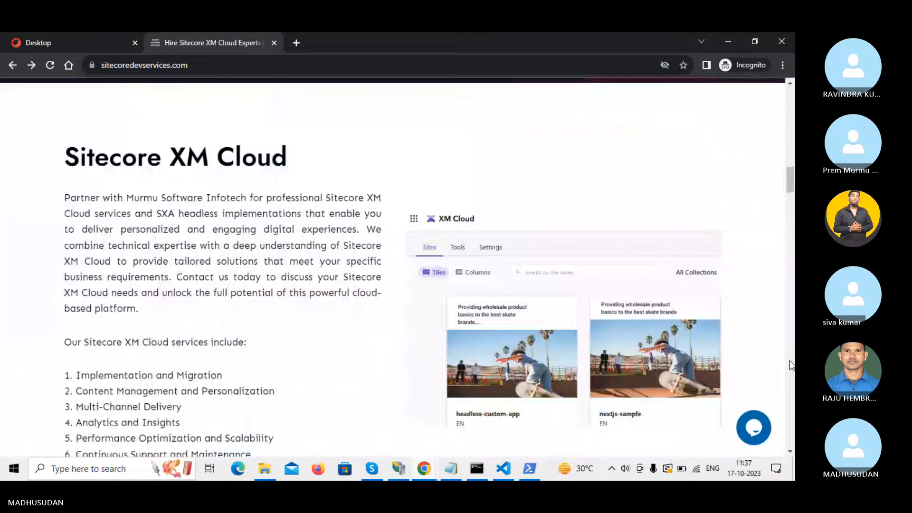
pyautogui.moveTo(786, 230); pyautogui.dragTo(790, 434)
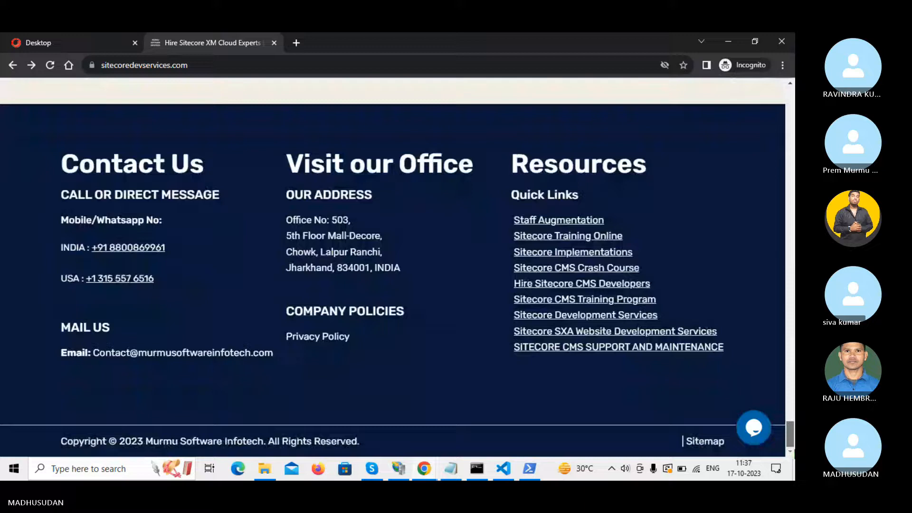
pyautogui.click(563, 238)
pyautogui.scroll(-3, 381, 367)
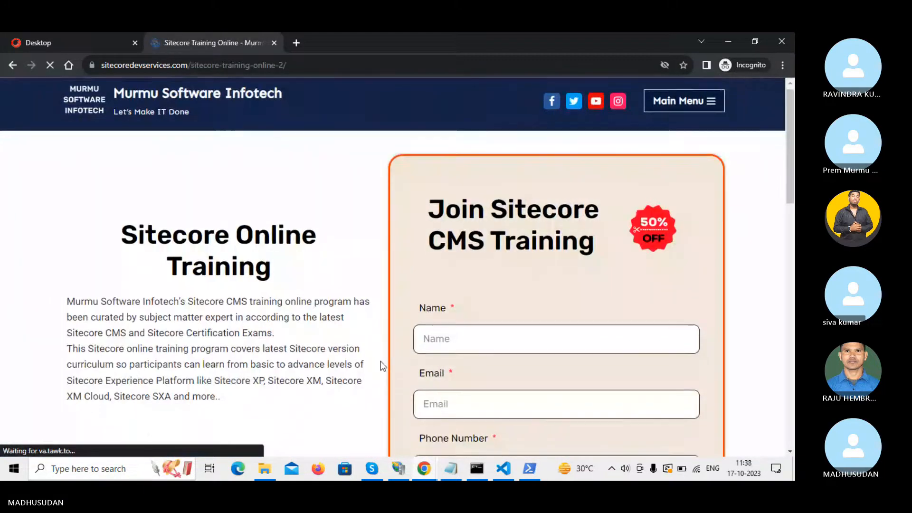
# Step: Review the Sitecore Training Online page, from its enrolment form to the course cards under Our Sitecore CMS Training Program
pyautogui.scroll(-10, 381, 366)
pyautogui.scroll(4, 381, 366)
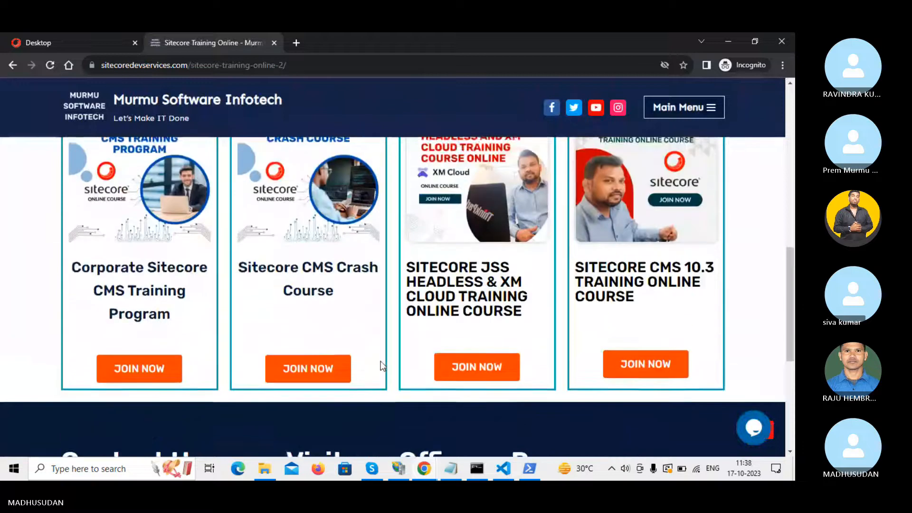
pyautogui.scroll(8, 382, 366)
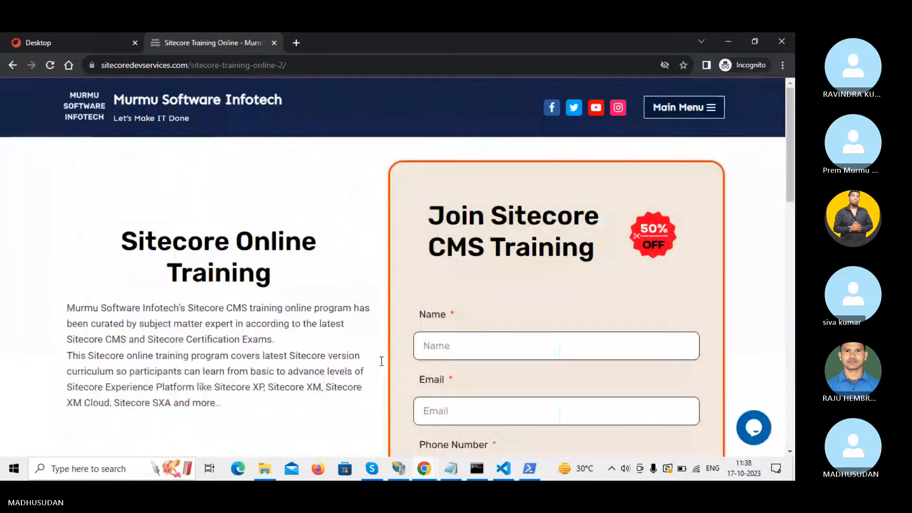
pyautogui.scroll(-5, 382, 361)
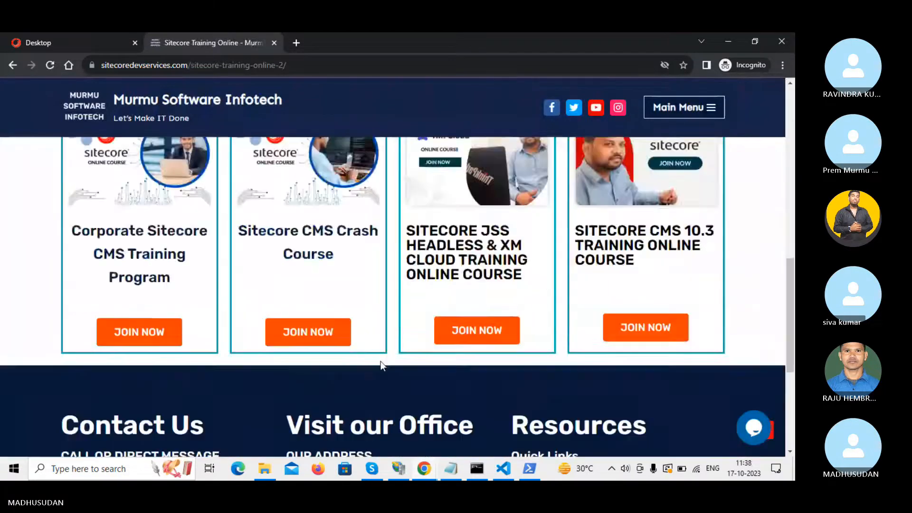
pyautogui.scroll(-4, 380, 365)
pyautogui.scroll(6, 381, 365)
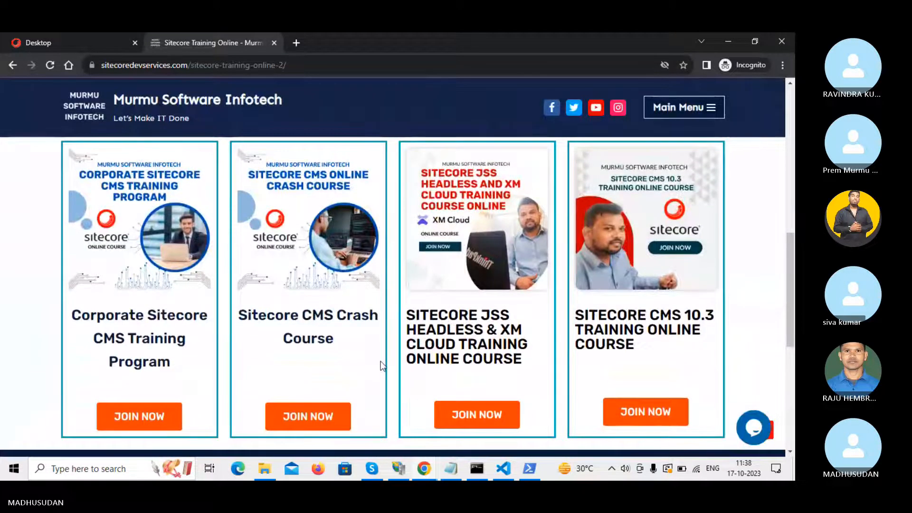
pyautogui.scroll(-1, 229, 237)
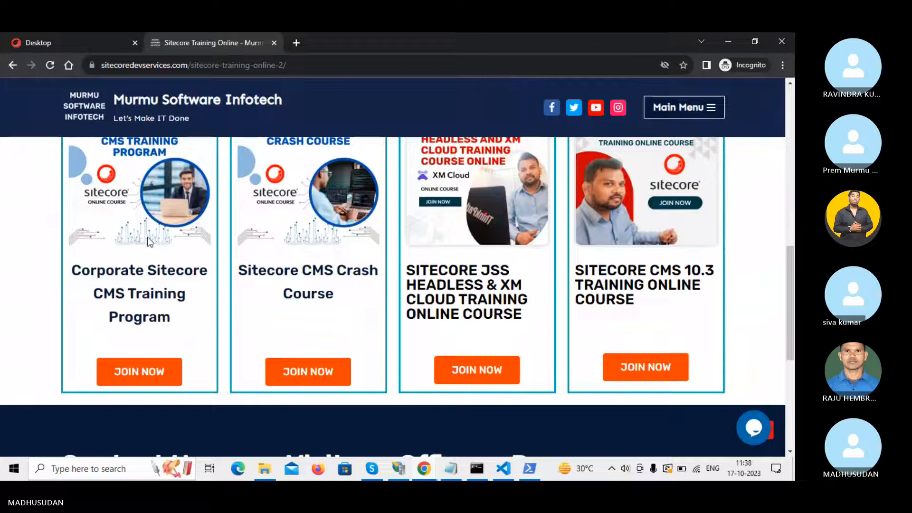
pyautogui.scroll(1, 147, 237)
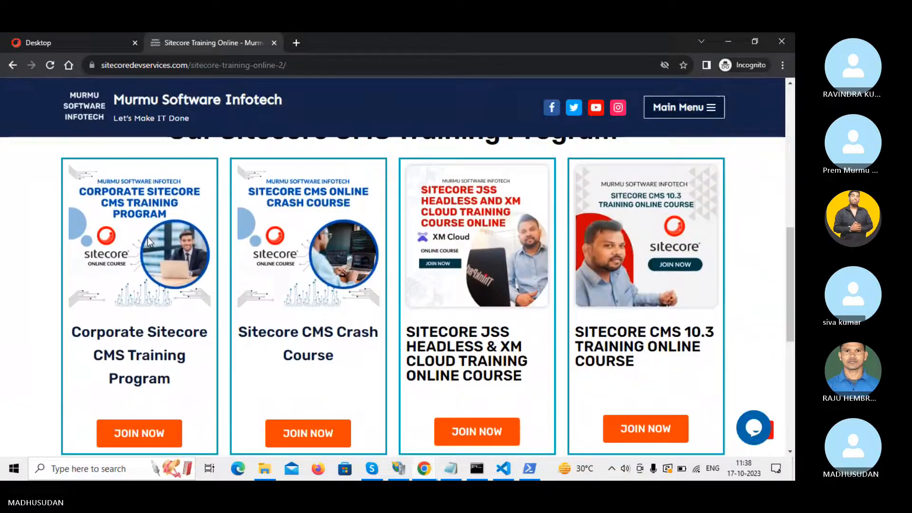
pyautogui.scroll(-1, 147, 237)
pyautogui.scroll(2, 147, 238)
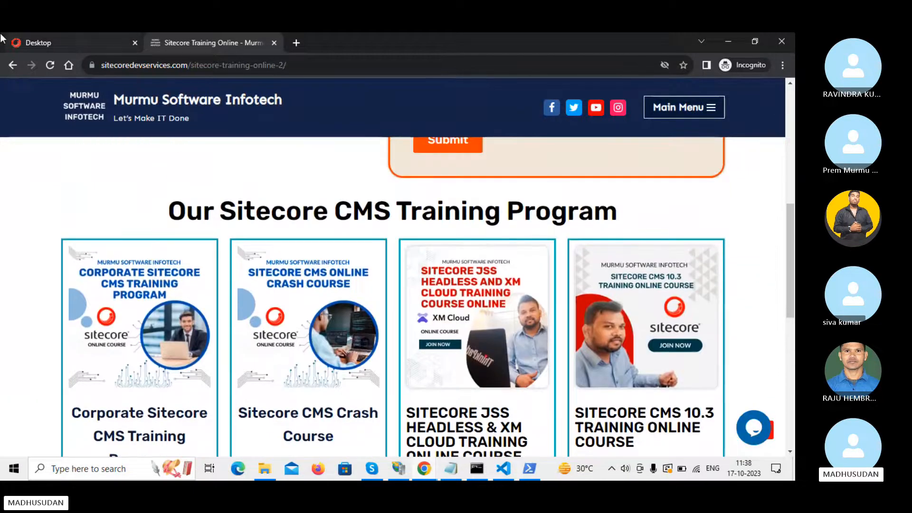
# Step: Switch back to the Sitecore desktop tab and open Content Editor alongside Template Manager
pyautogui.click(61, 45)
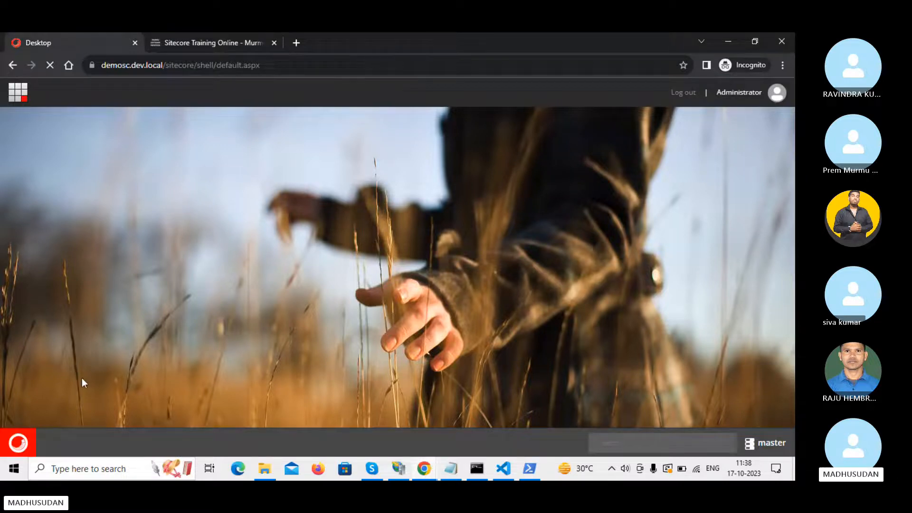
pyautogui.click(19, 444)
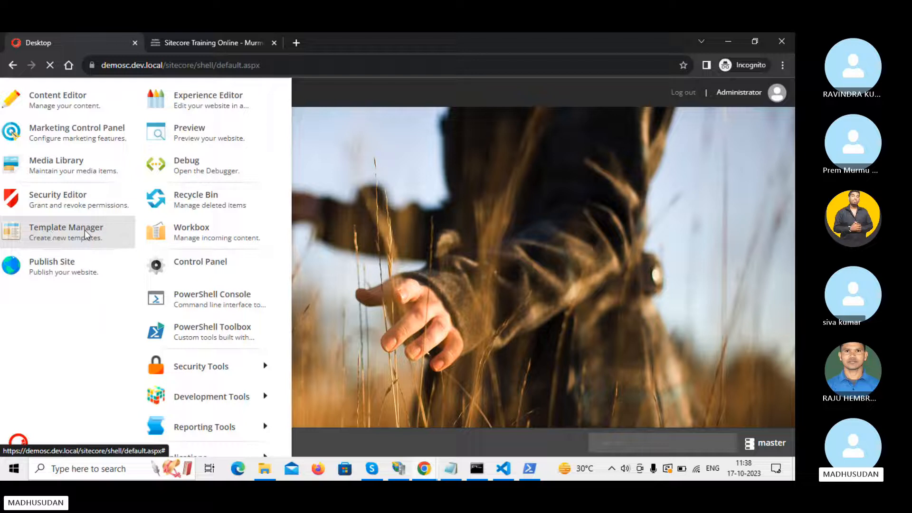
pyautogui.click(52, 102)
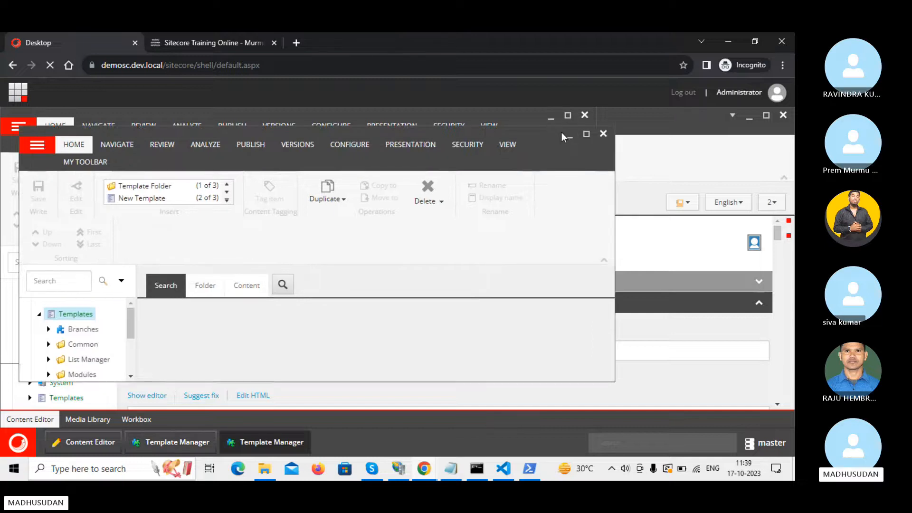
# Step: Close the duplicate Template Manager window, then maximize the remaining one with Content Editor minimized
pyautogui.click(603, 135)
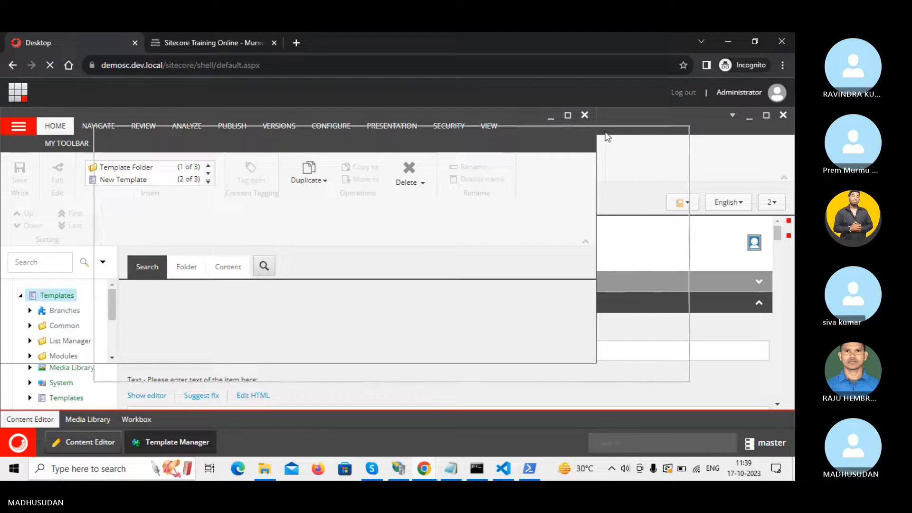
pyautogui.moveTo(511, 113); pyautogui.dragTo(606, 132)
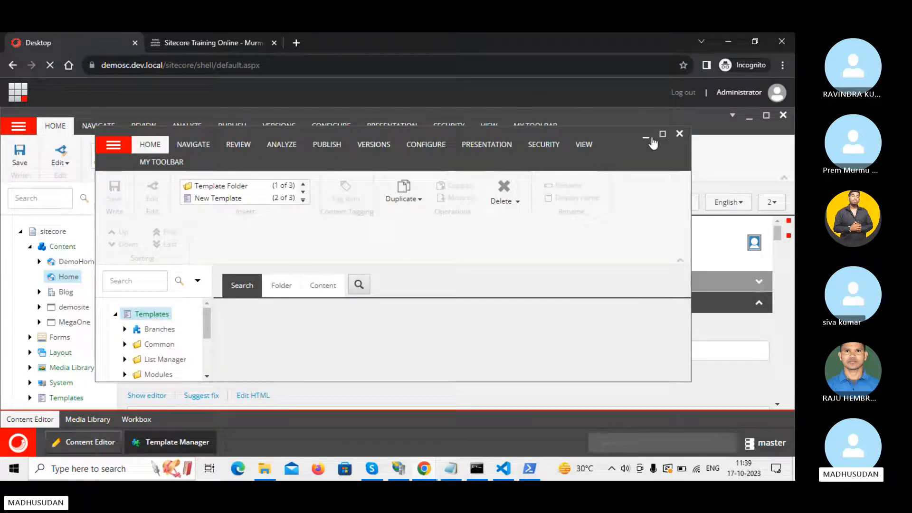
pyautogui.click(649, 139)
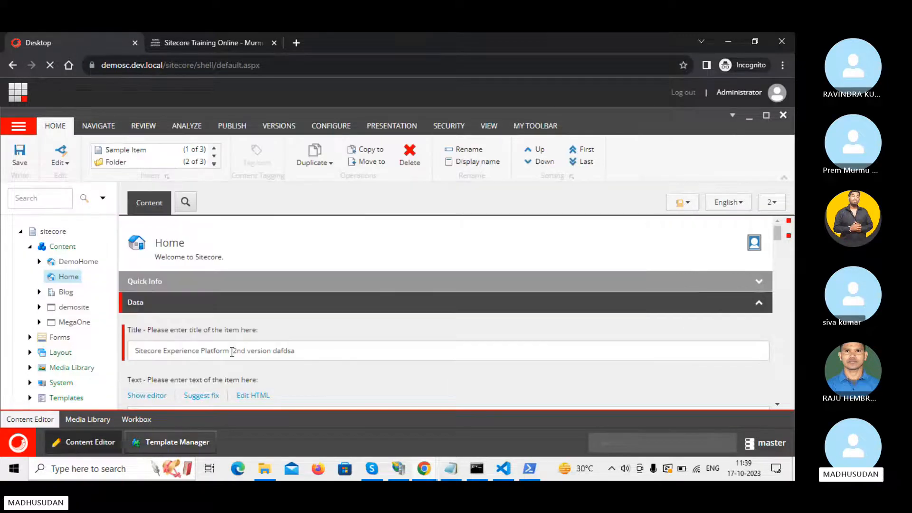
pyautogui.click(71, 445)
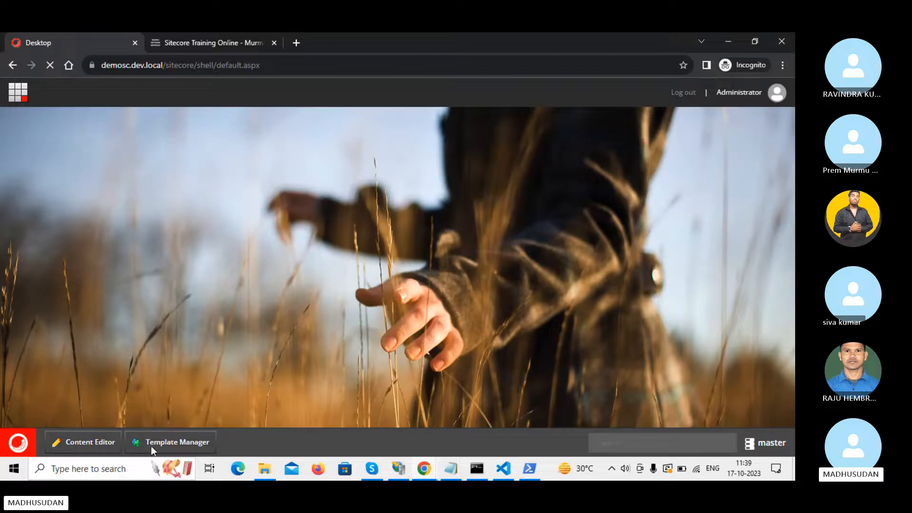
pyautogui.click(181, 443)
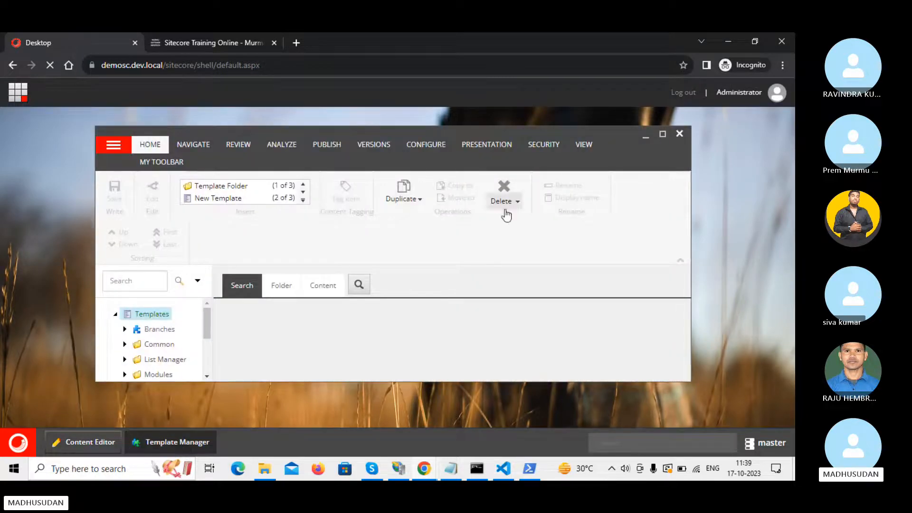
pyautogui.click(664, 133)
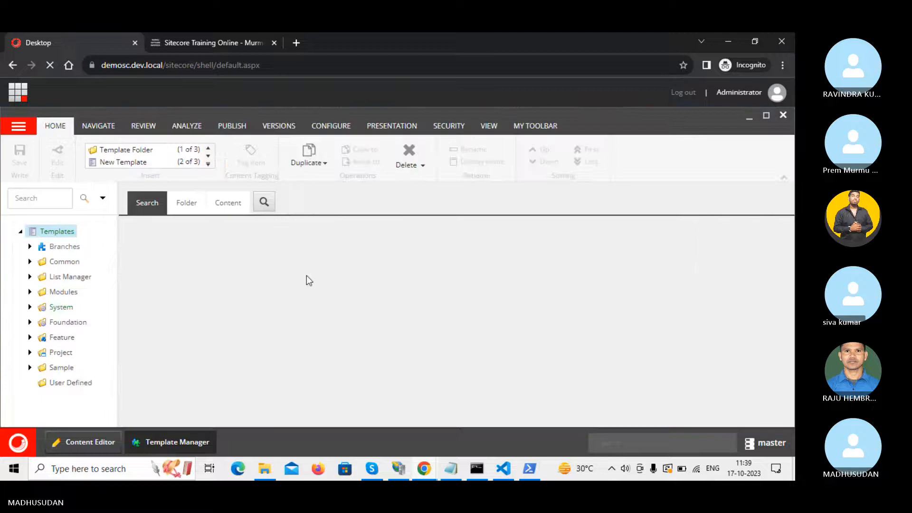
# Step: In Content Editor, collapse the Content node and look through the Home item's fields and the folders under Templates
pyautogui.click(87, 442)
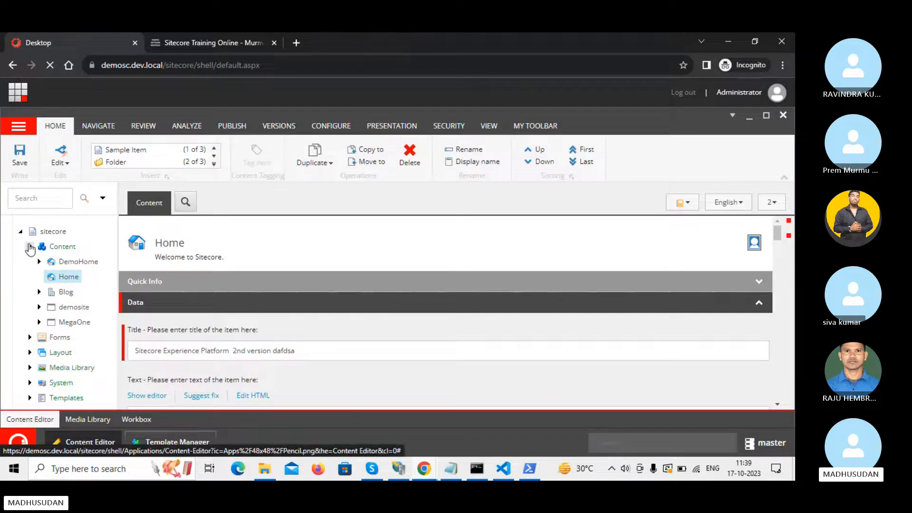
pyautogui.click(29, 247)
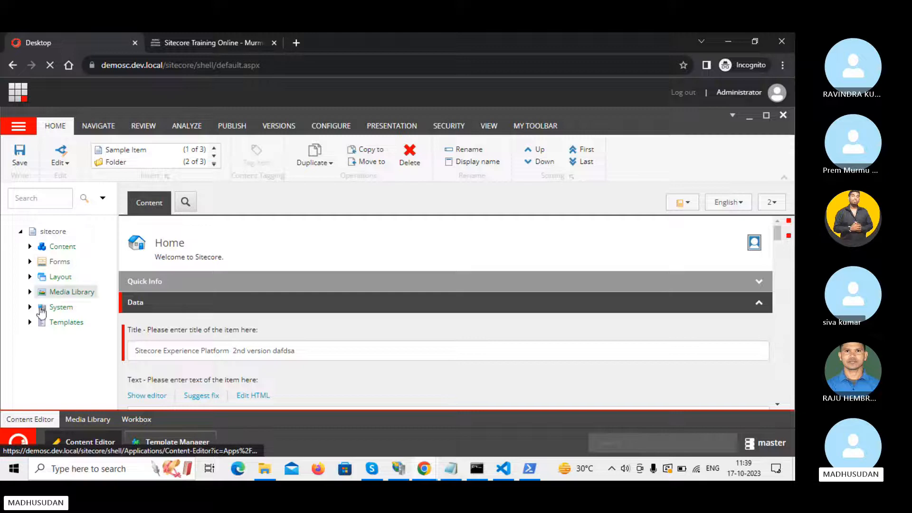
pyautogui.scroll(-8, 252, 325)
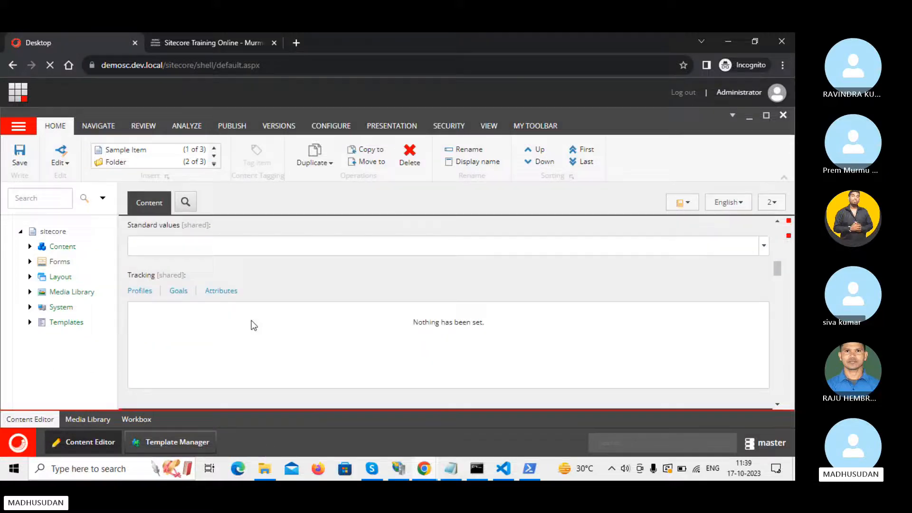
pyautogui.scroll(9, 252, 325)
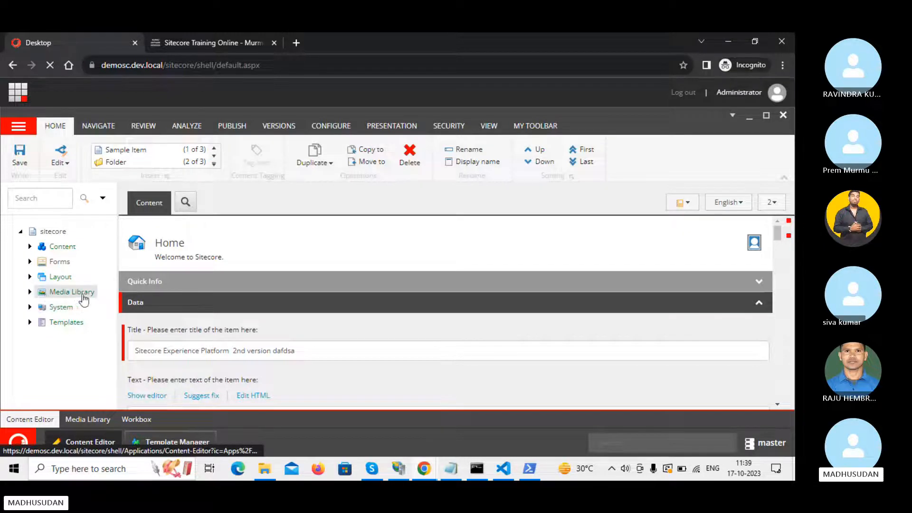
pyautogui.click(29, 323)
pyautogui.scroll(-1, 62, 356)
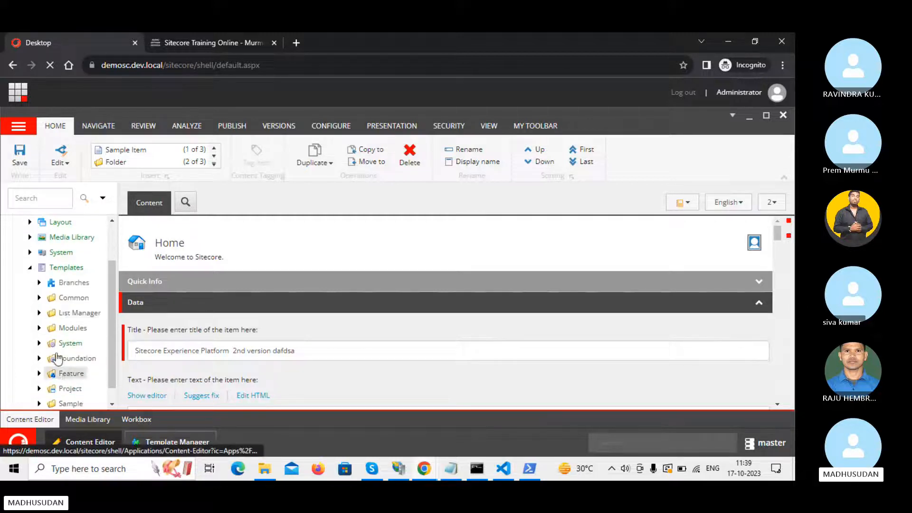
pyautogui.scroll(-1, 67, 380)
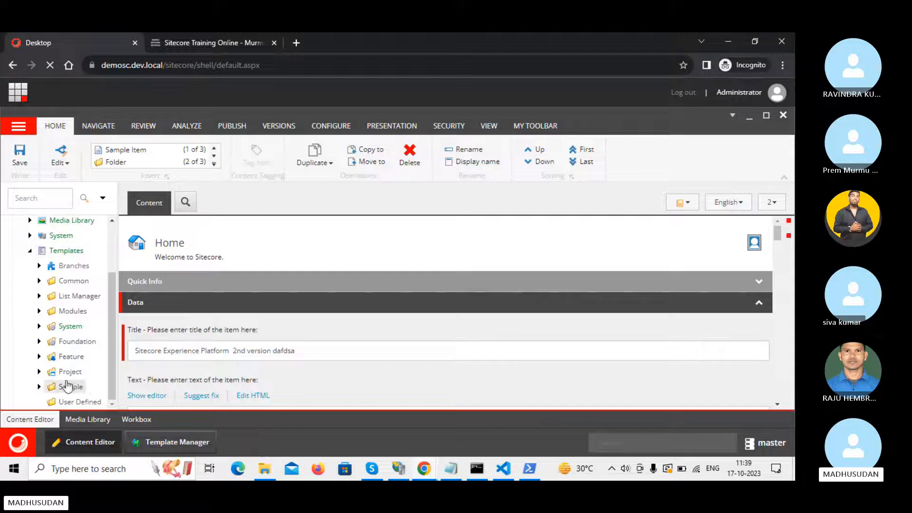
pyautogui.click(30, 251)
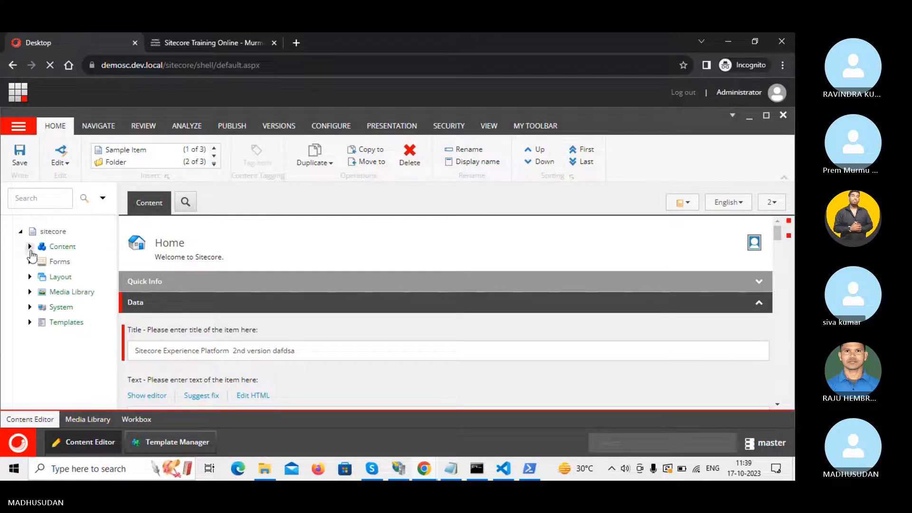
# Step: Compare the template tree in Template Manager with the folders under the Templates node in Content Editor
pyautogui.click(175, 443)
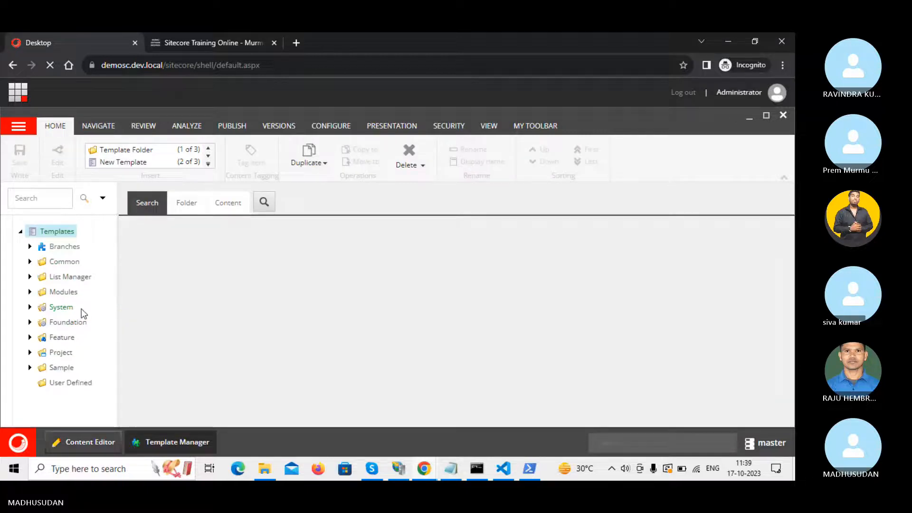
pyautogui.click(78, 440)
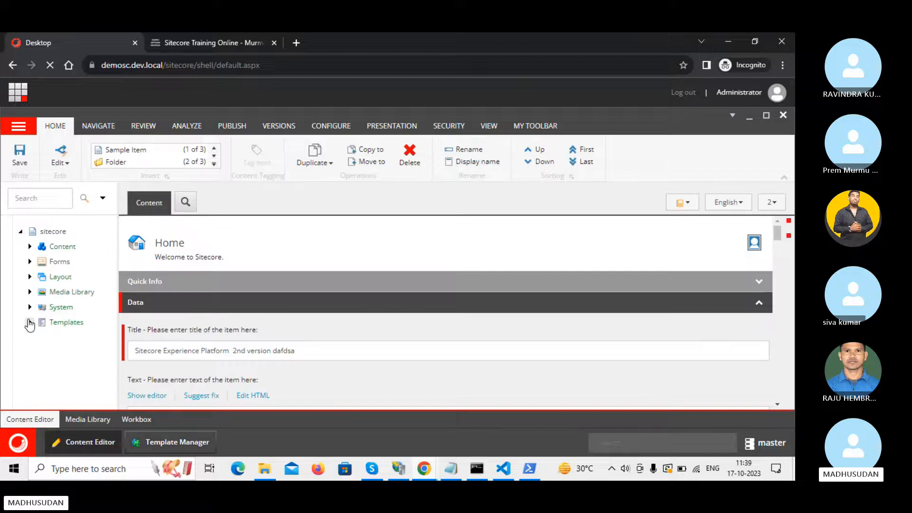
pyautogui.click(30, 324)
pyautogui.scroll(-2, 57, 354)
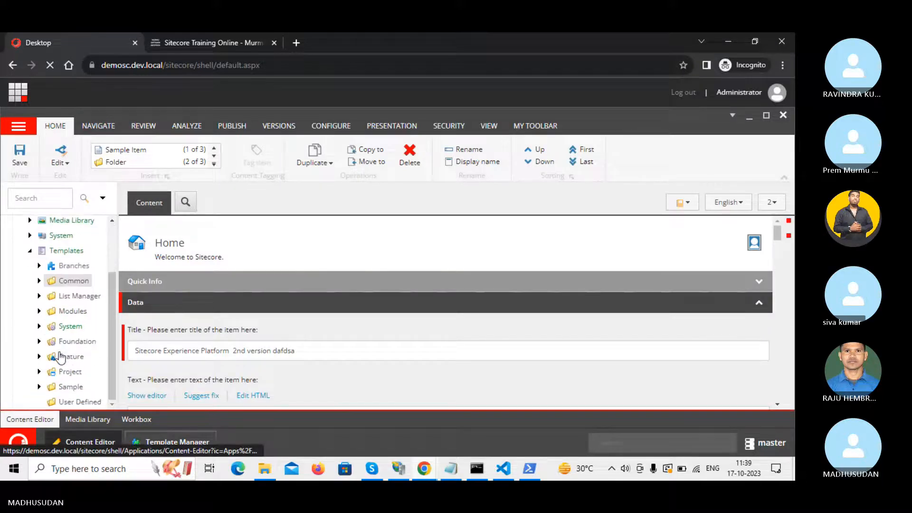
pyautogui.scroll(2, 62, 354)
pyautogui.scroll(-2, 67, 320)
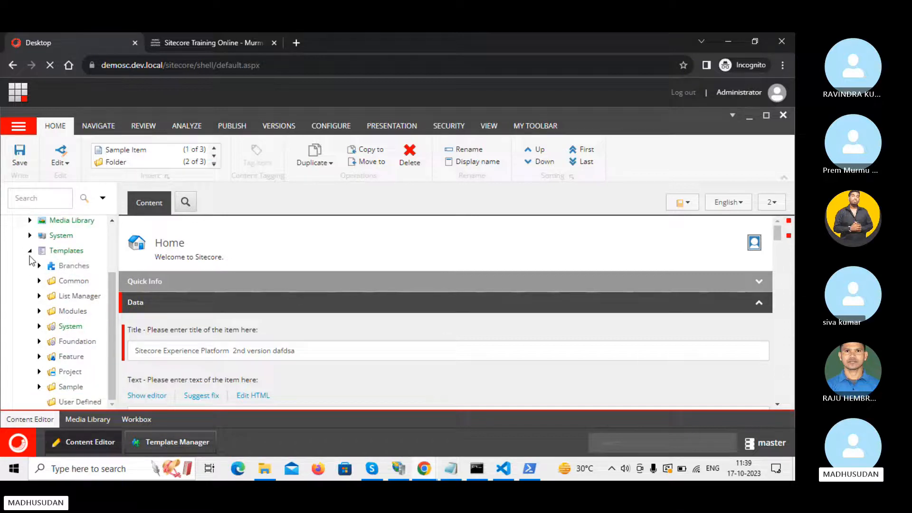
pyautogui.click(29, 250)
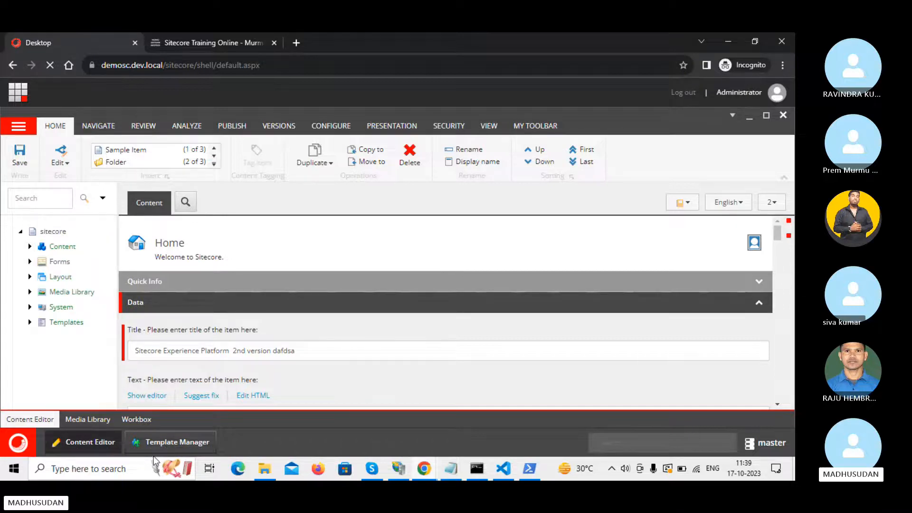
pyautogui.click(165, 443)
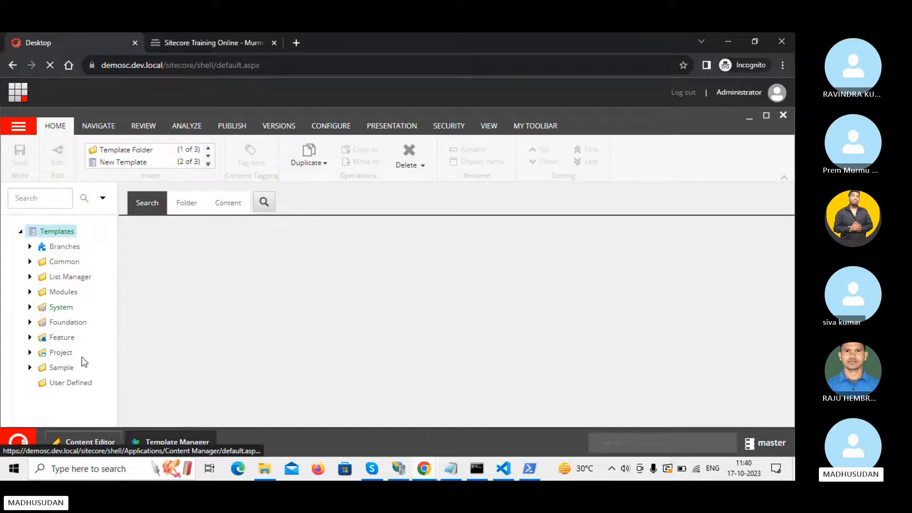
# Step: Look through the Branches, Common and Sample template folders in Template Manager, including the Folder template under Common
pyautogui.click(29, 246)
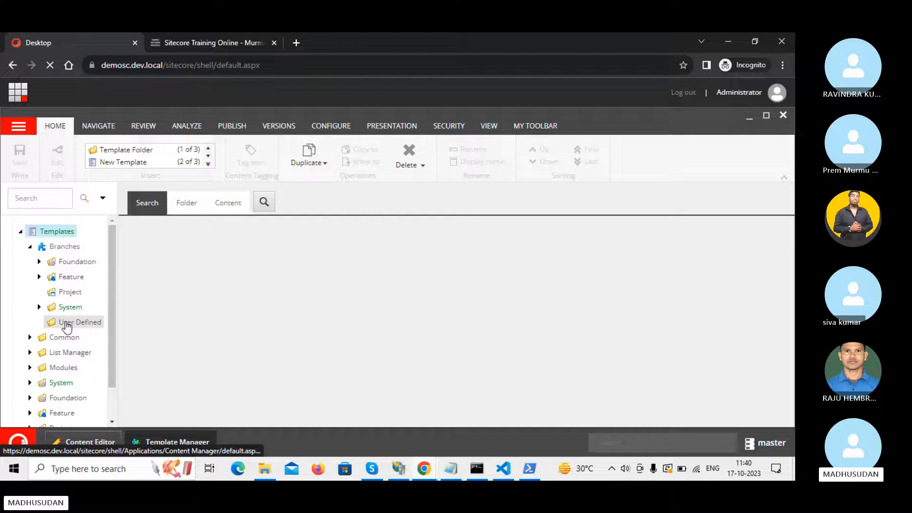
pyautogui.click(30, 247)
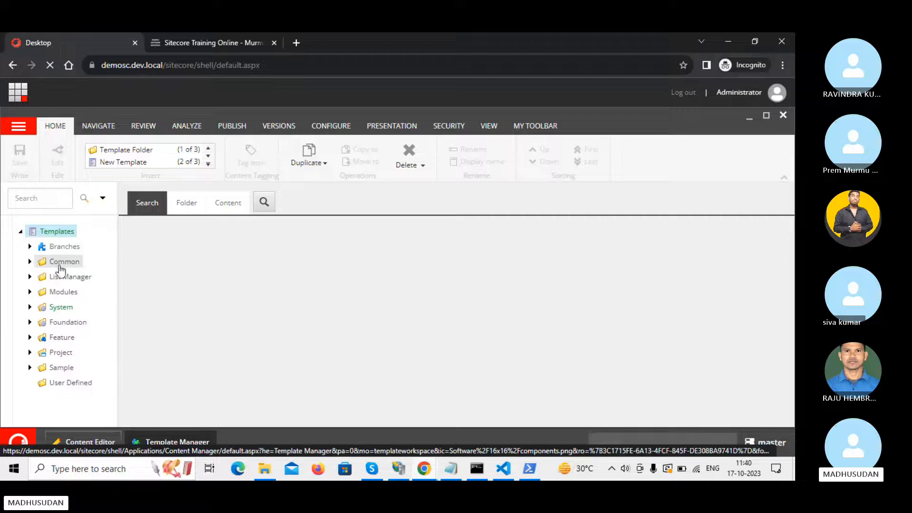
pyautogui.click(30, 262)
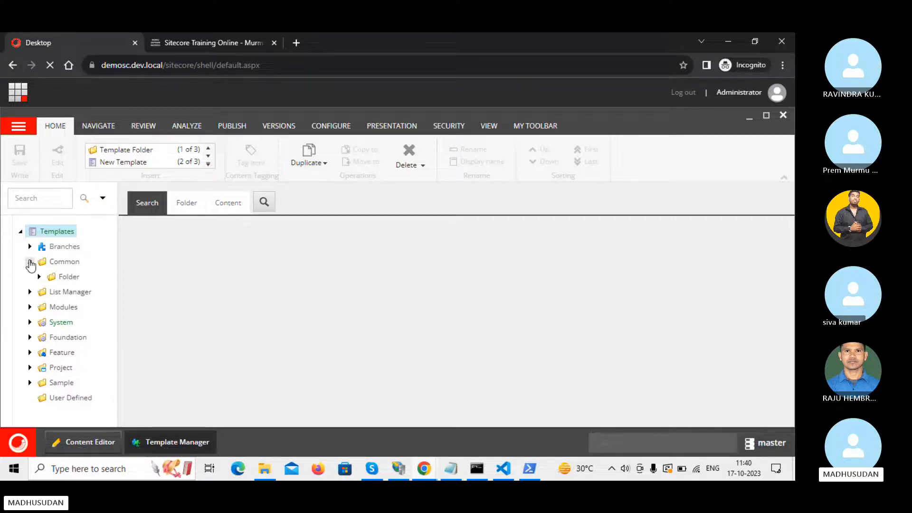
pyautogui.click(39, 277)
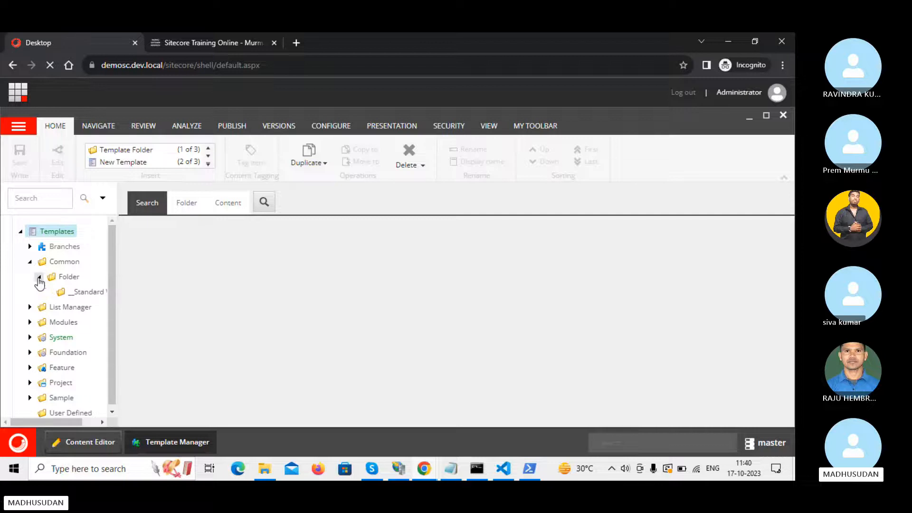
pyautogui.click(30, 261)
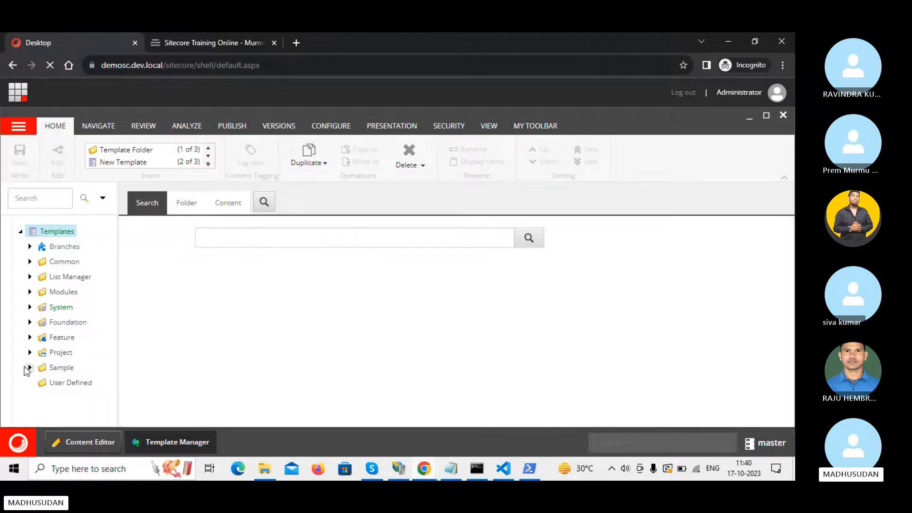
pyautogui.click(30, 368)
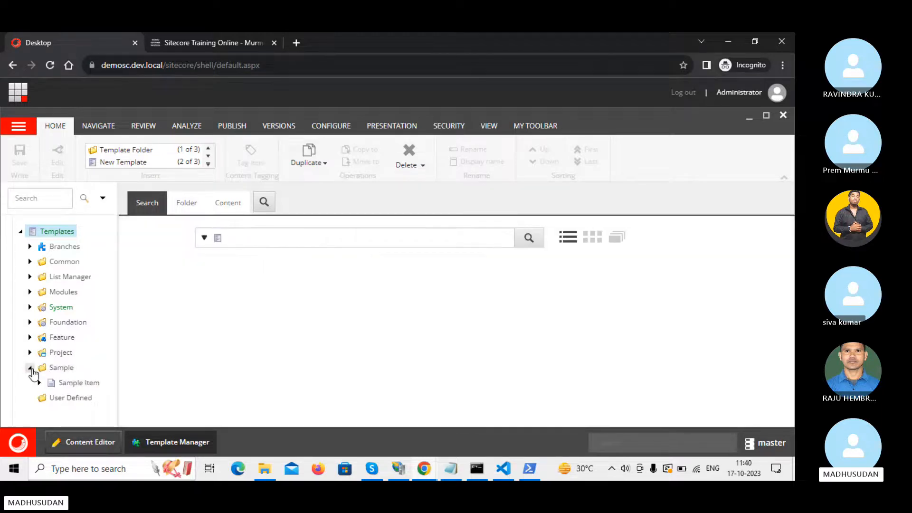
pyautogui.click(30, 369)
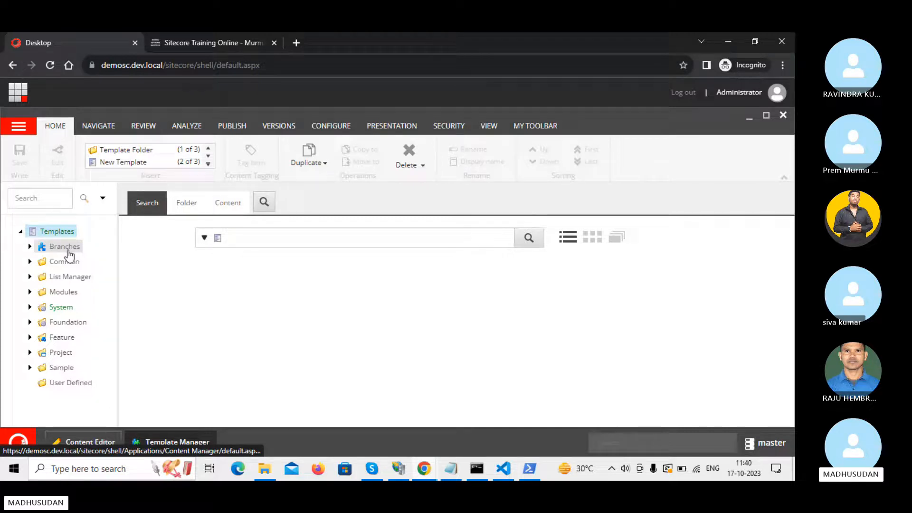
# Step: Examine the Feature folder inside Branches, and compare it with the main Feature folder under Templates
pyautogui.click(30, 246)
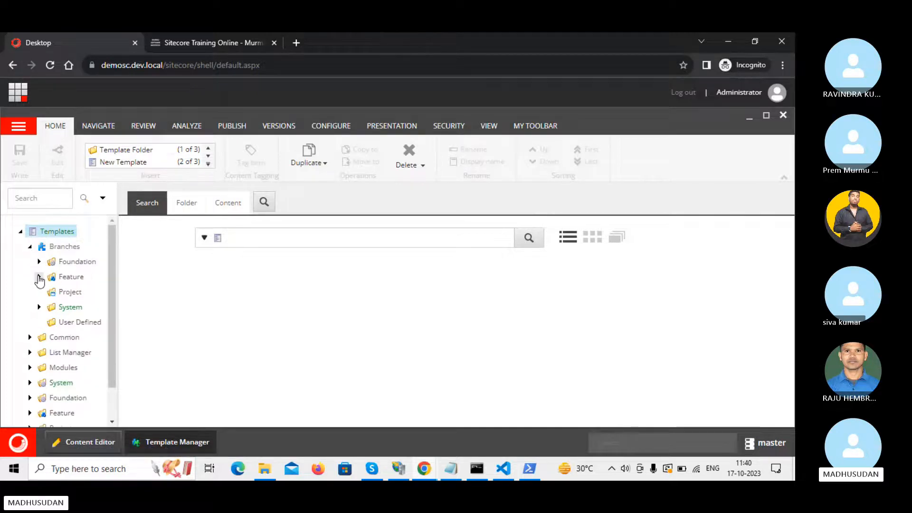
pyautogui.click(39, 277)
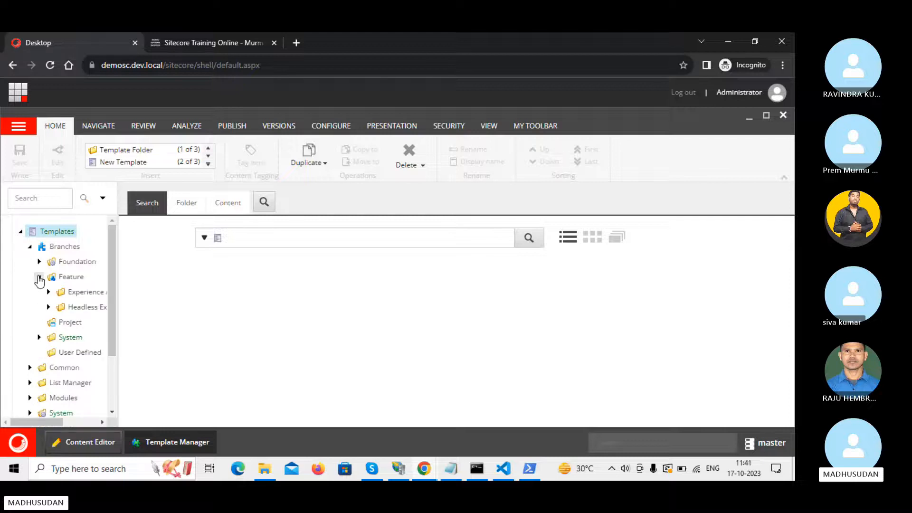
pyautogui.click(39, 277)
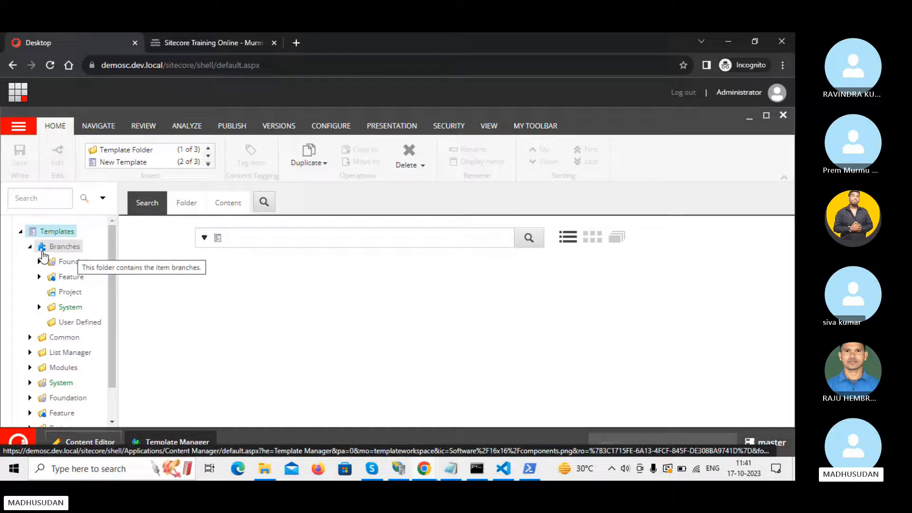
pyautogui.click(30, 246)
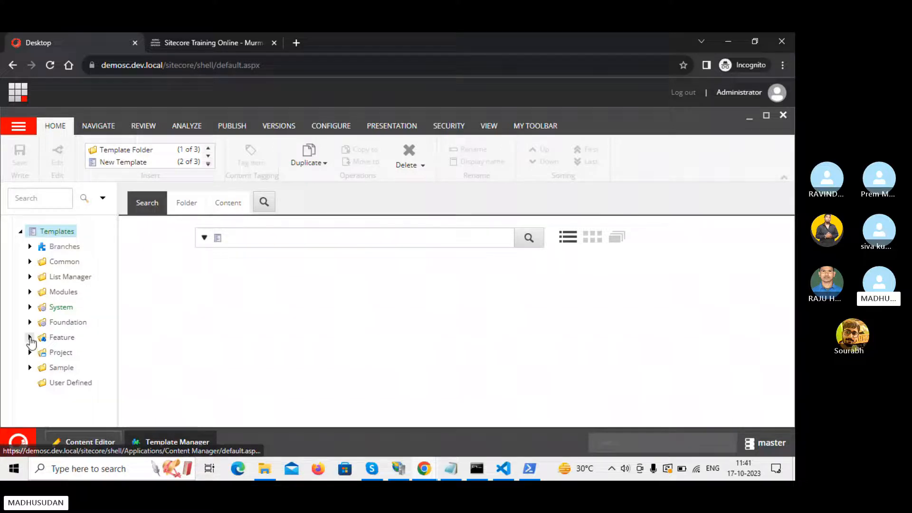
pyautogui.click(30, 337)
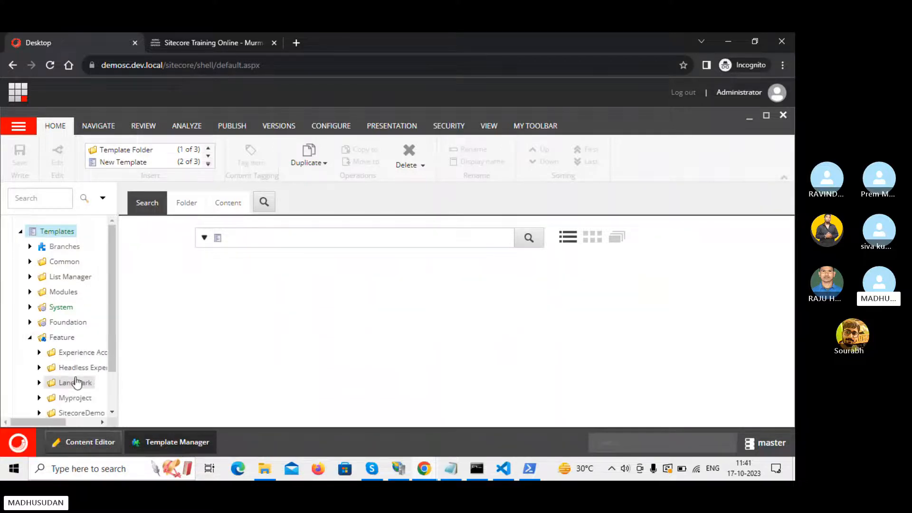
pyautogui.scroll(-1, 75, 380)
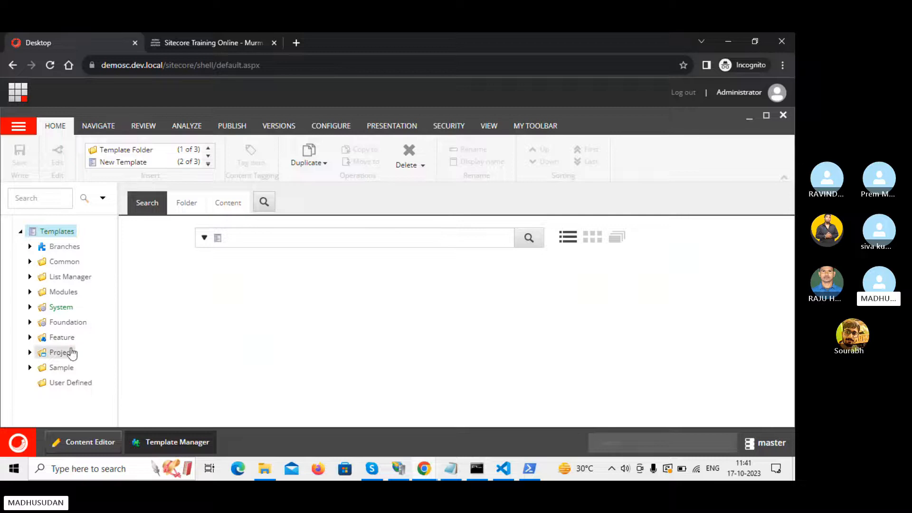
# Step: Open the content of Feature's Experience Accelerator folder, expand its Quick Info and widen the template tree to read its item details
pyautogui.click(30, 337)
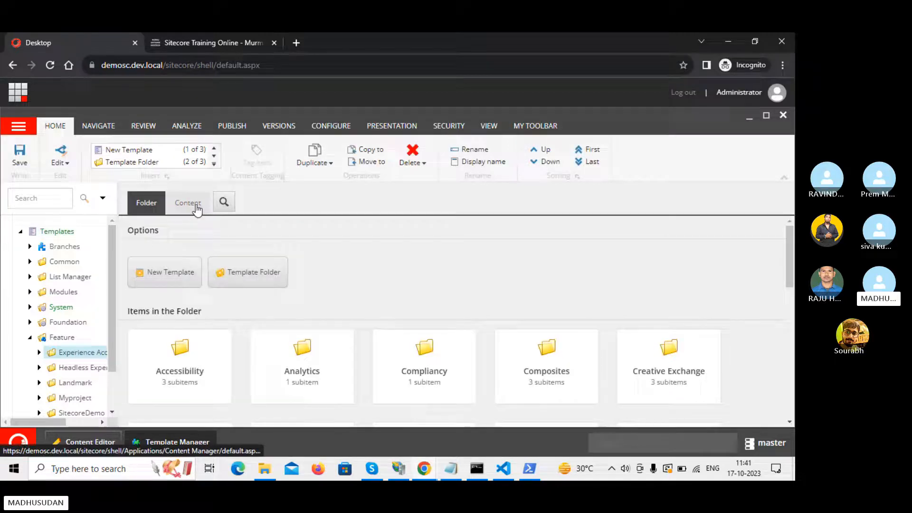
pyautogui.click(195, 204)
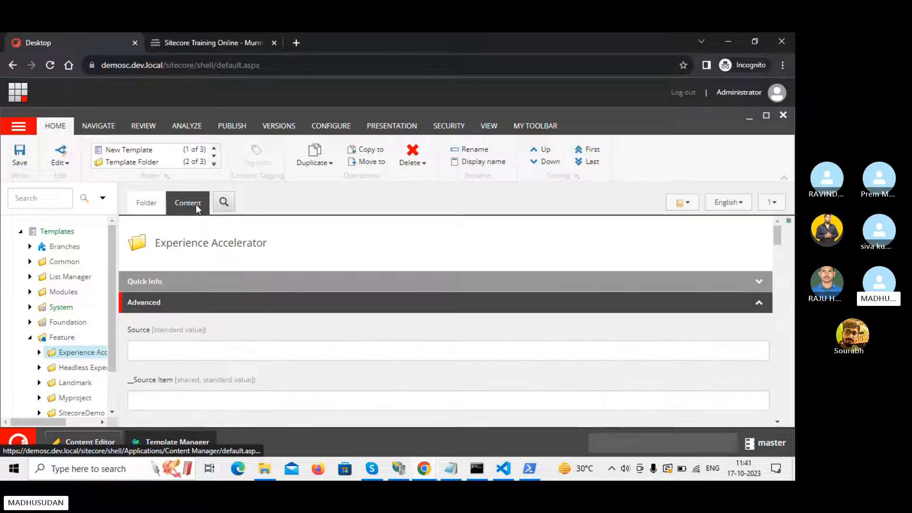
pyautogui.click(213, 285)
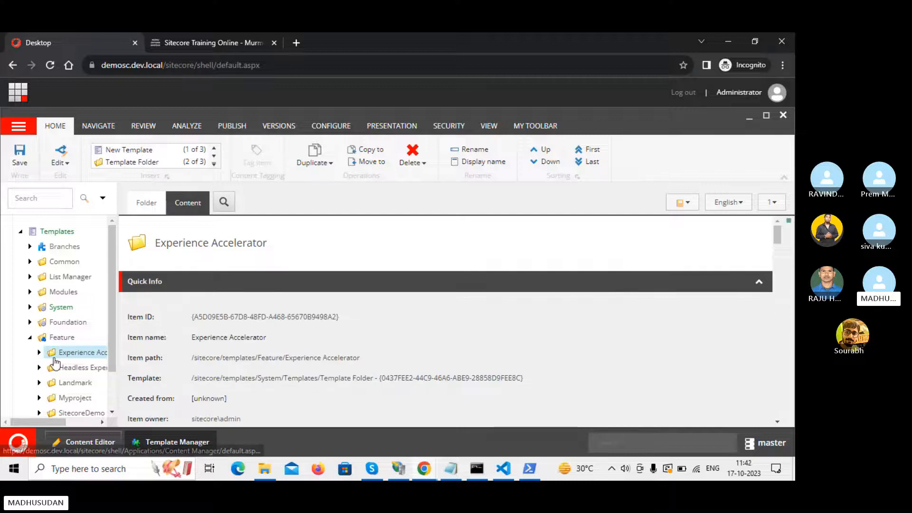
pyautogui.click(81, 356)
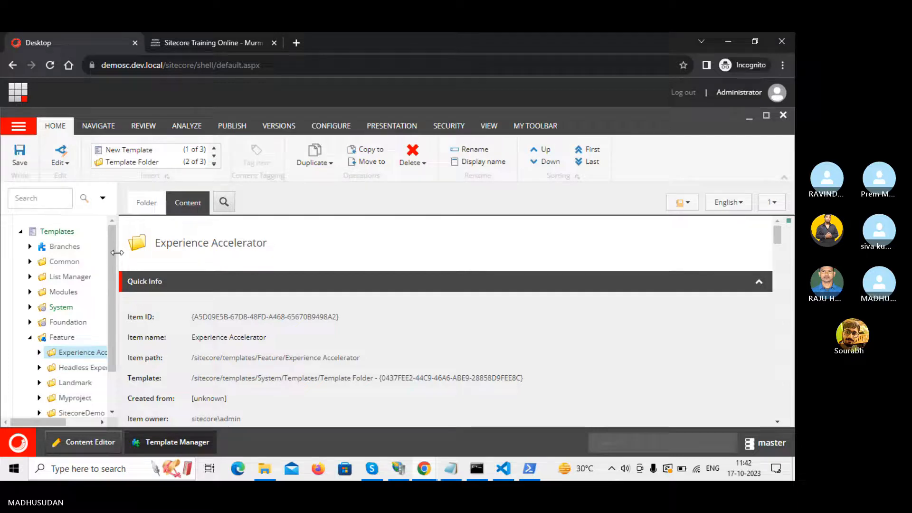
pyautogui.moveTo(117, 257); pyautogui.dragTo(156, 256)
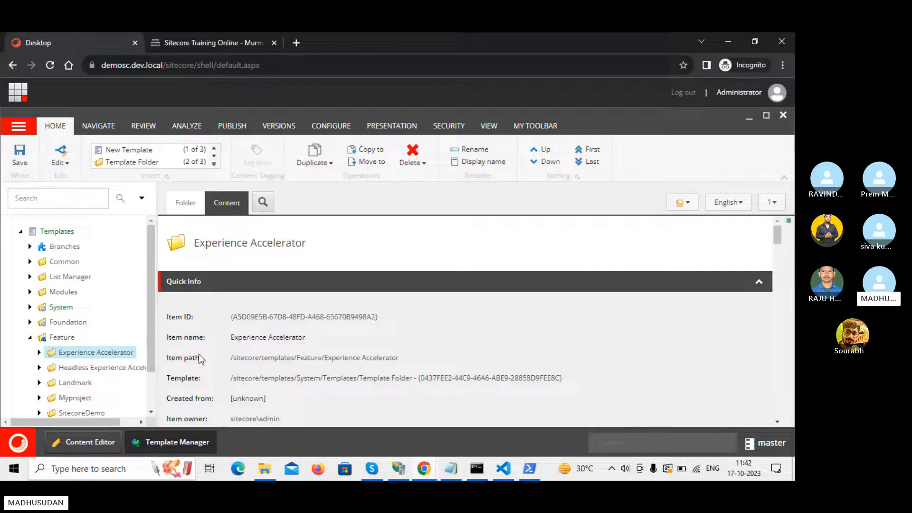
pyautogui.scroll(-1, 286, 372)
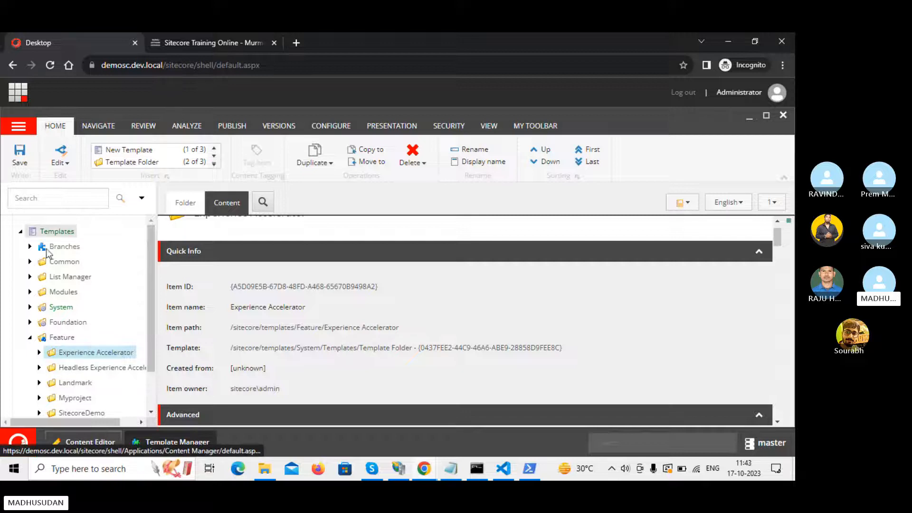
pyautogui.scroll(-3, 306, 367)
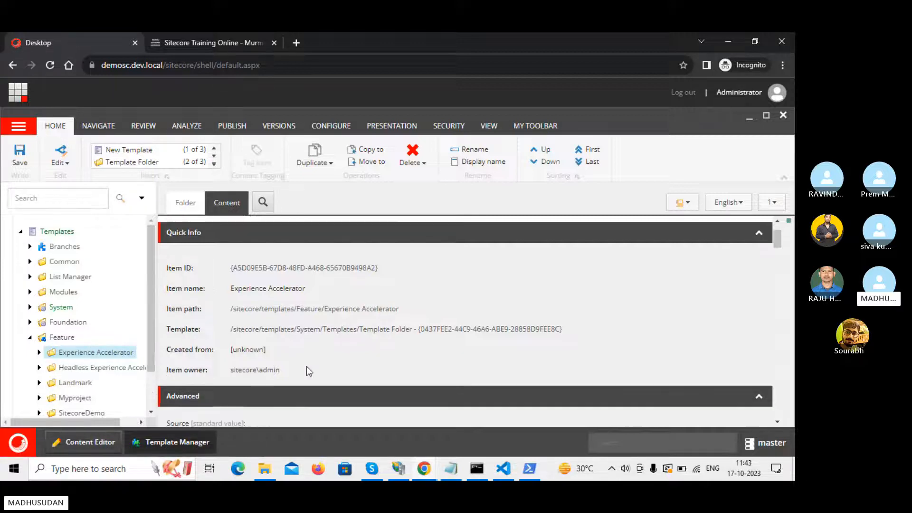
pyautogui.scroll(4, 306, 366)
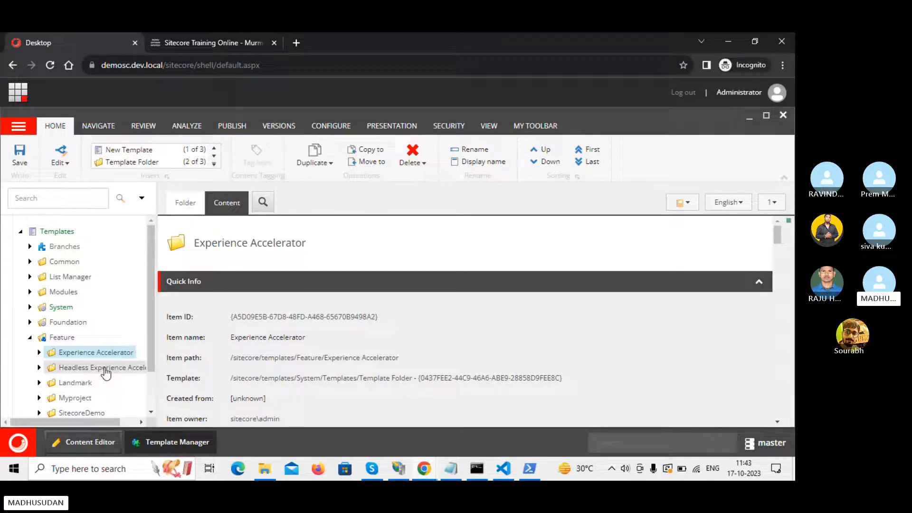
# Step: Expand the Project template folder and look through the templates in its demosite folder
pyautogui.scroll(-3, 102, 370)
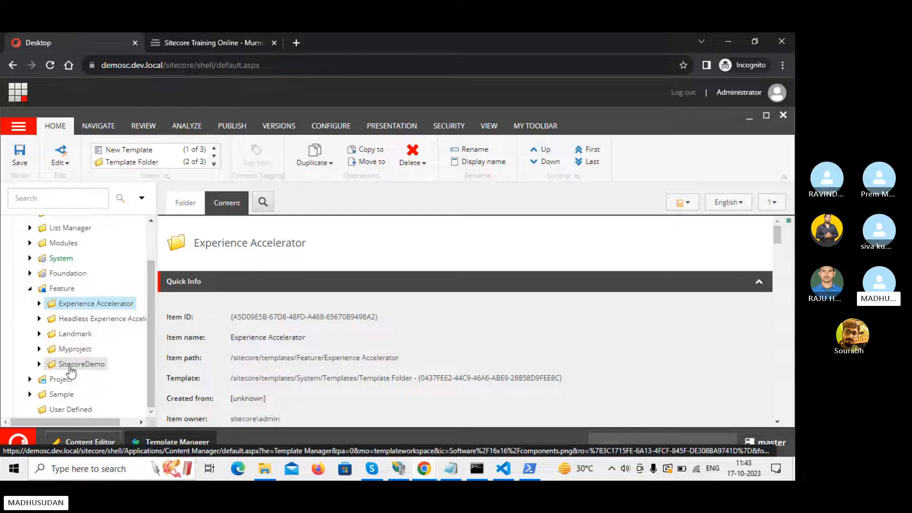
pyautogui.click(30, 379)
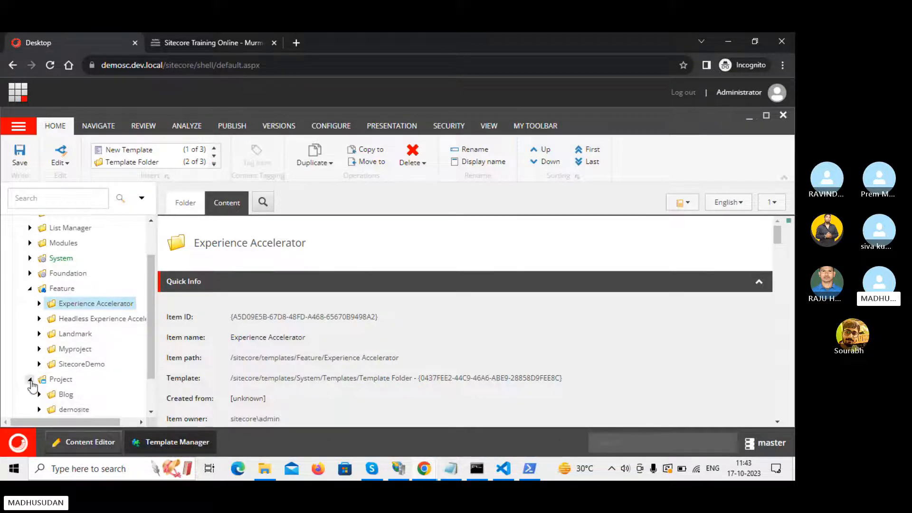
pyautogui.scroll(-1, 57, 403)
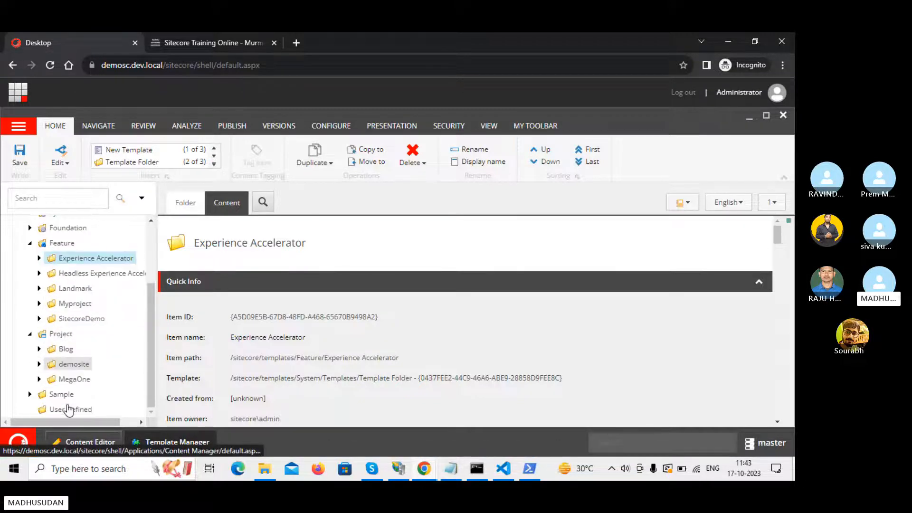
pyautogui.click(39, 364)
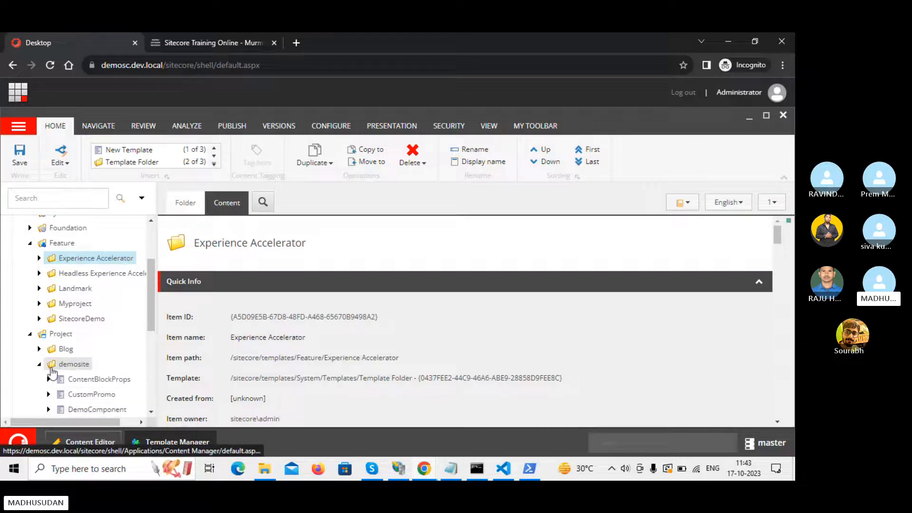
pyautogui.click(39, 364)
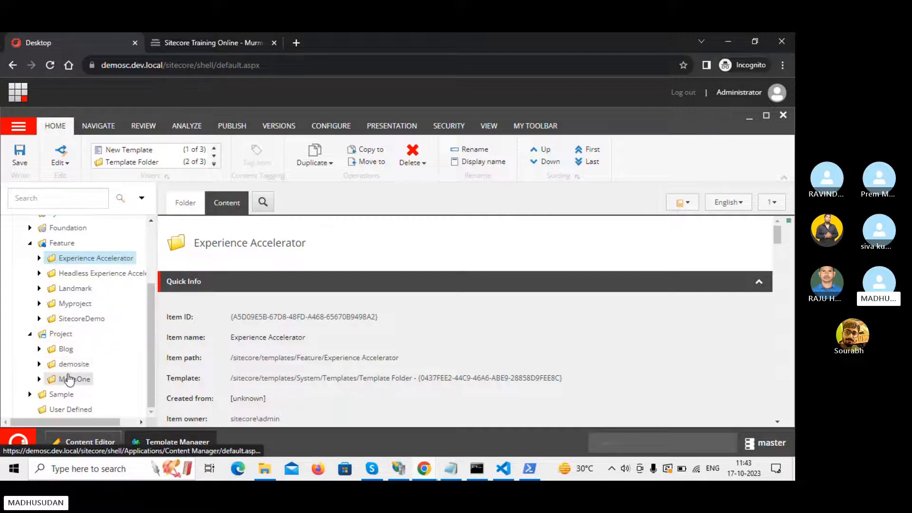
pyautogui.scroll(2, 76, 307)
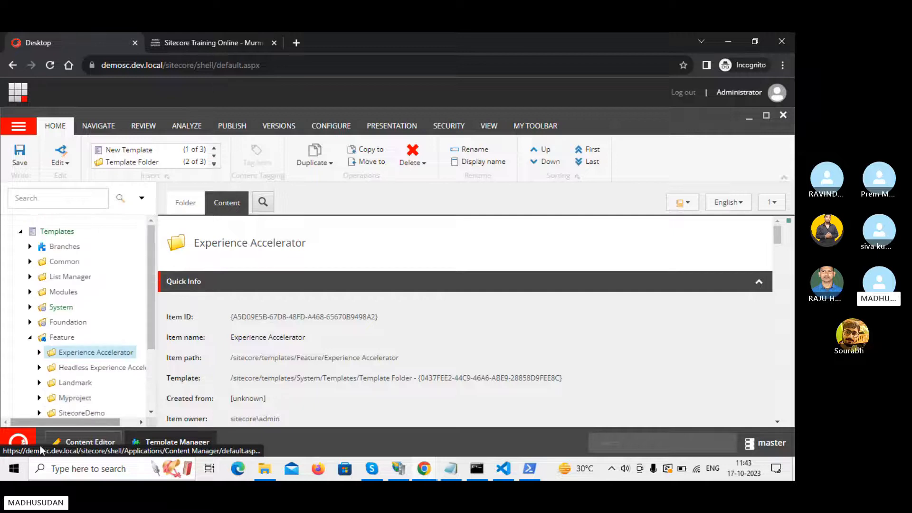
# Step: In Content Editor, review the Quick Info of Home, Blog and the site item beneath Blog, and return to Template Manager
pyautogui.click(90, 444)
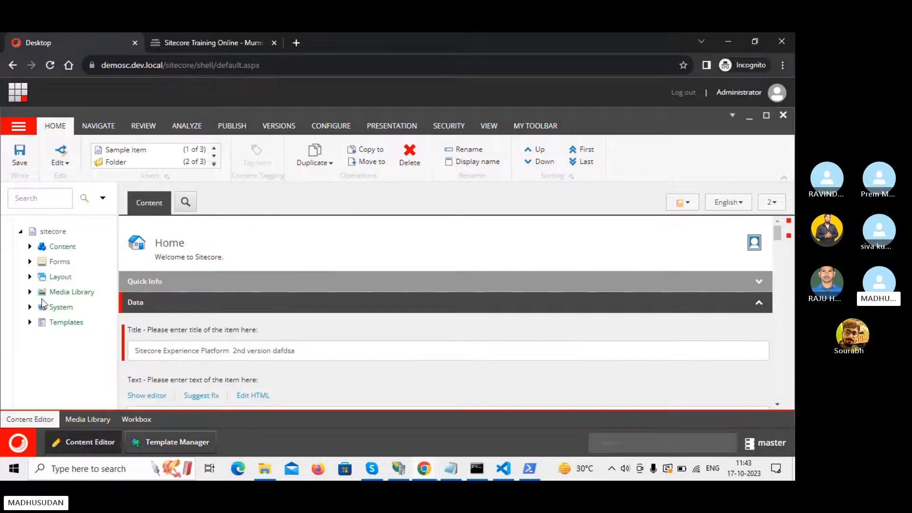
pyautogui.click(29, 246)
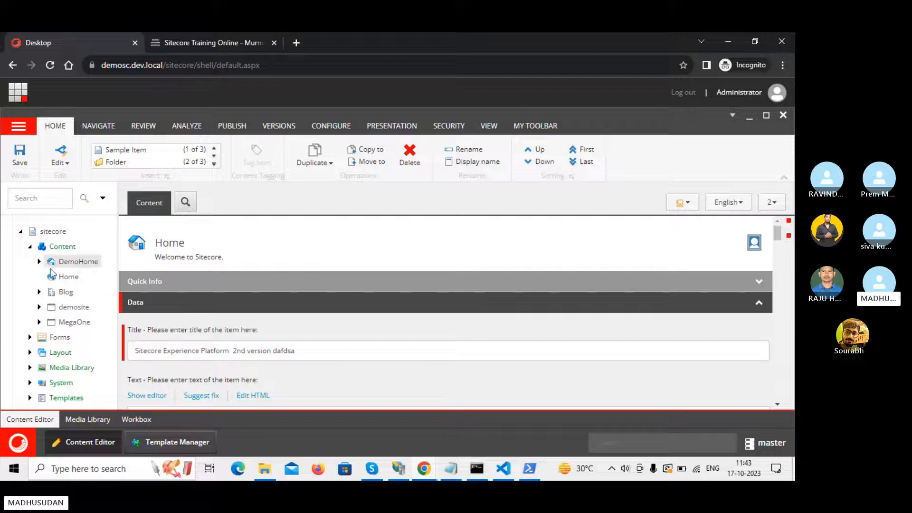
pyautogui.click(69, 277)
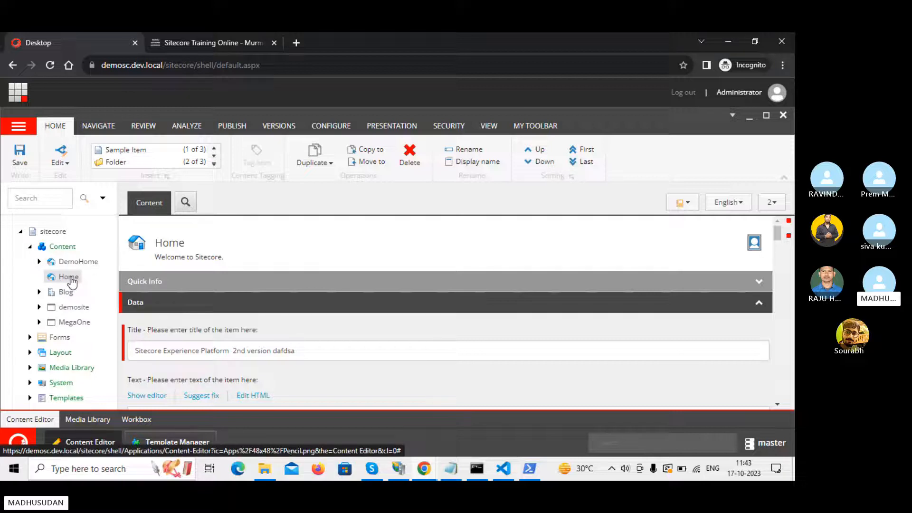
pyautogui.click(40, 293)
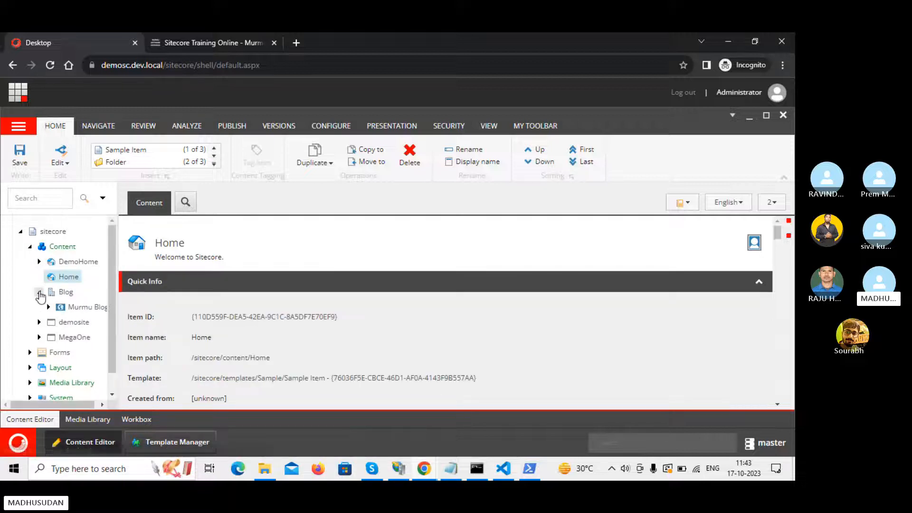
pyautogui.click(65, 293)
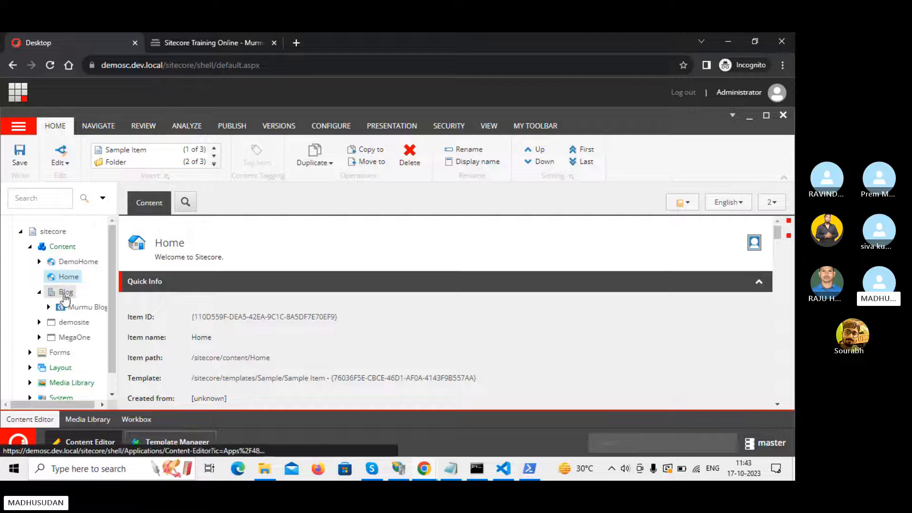
pyautogui.click(49, 307)
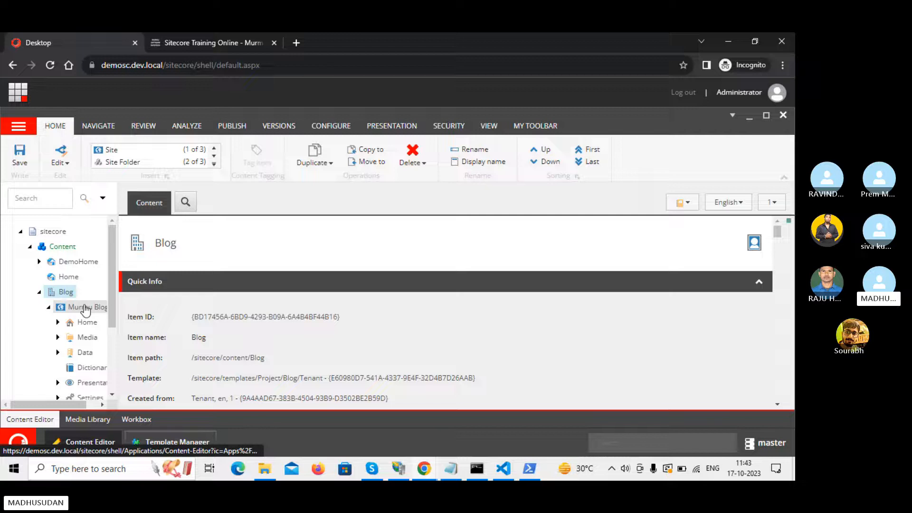
pyautogui.click(86, 308)
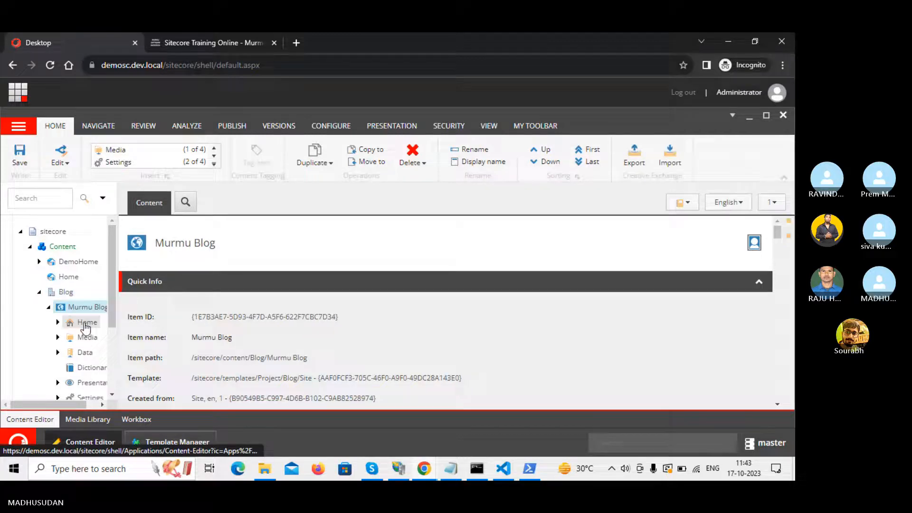
pyautogui.click(168, 444)
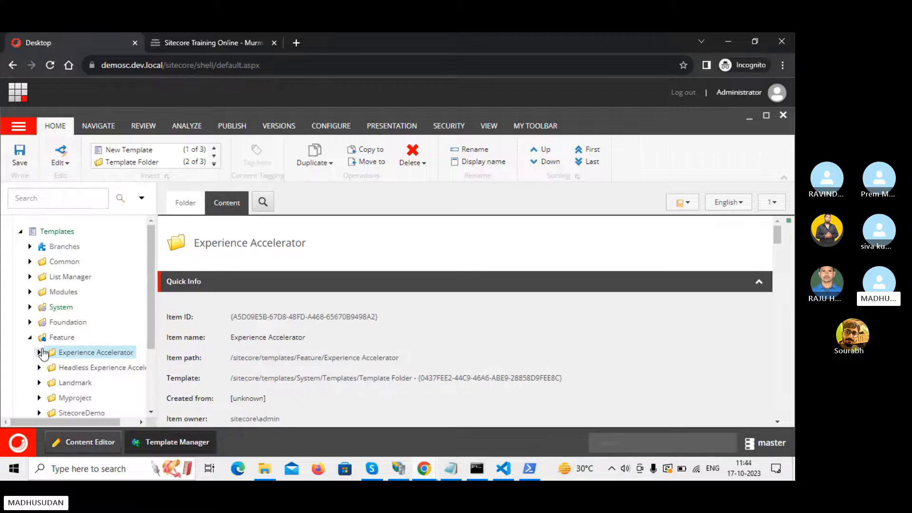
# Step: Switch to the Sitecore Training Online page and examine the course cards under Our Sitecore CMS Training Program
pyautogui.scroll(-2, 54, 387)
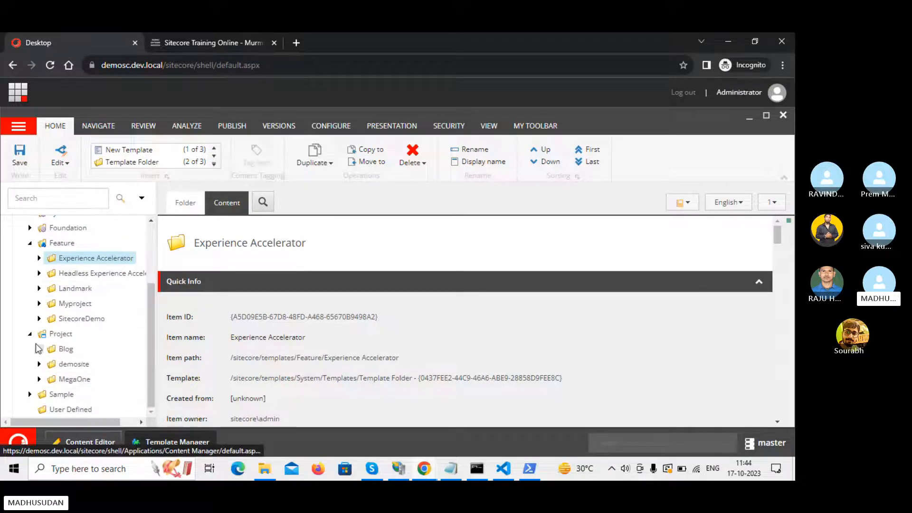
pyautogui.scroll(1, 38, 348)
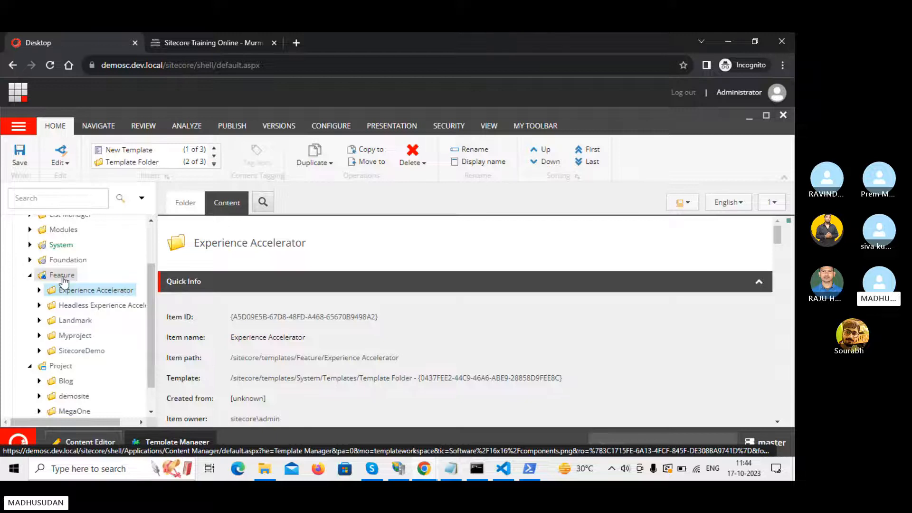
pyautogui.click(188, 38)
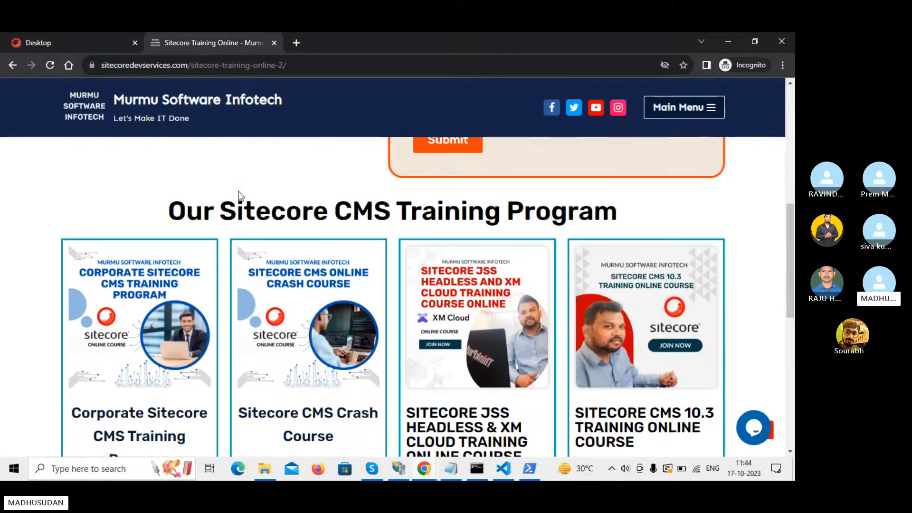
pyautogui.scroll(-2, 239, 195)
pyautogui.scroll(5, 239, 194)
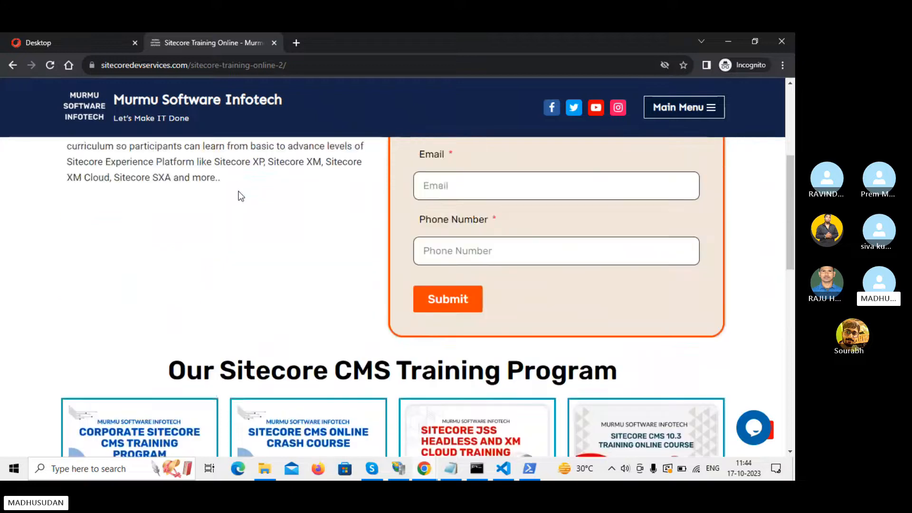
pyautogui.scroll(4, 241, 196)
pyautogui.scroll(-6, 241, 196)
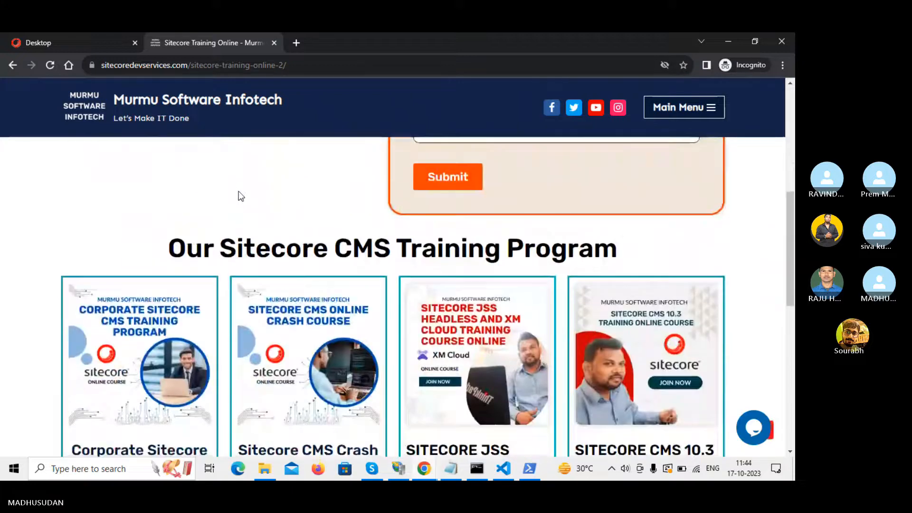
pyautogui.scroll(-3, 241, 197)
pyautogui.scroll(3, 178, 278)
pyautogui.scroll(-2, 177, 278)
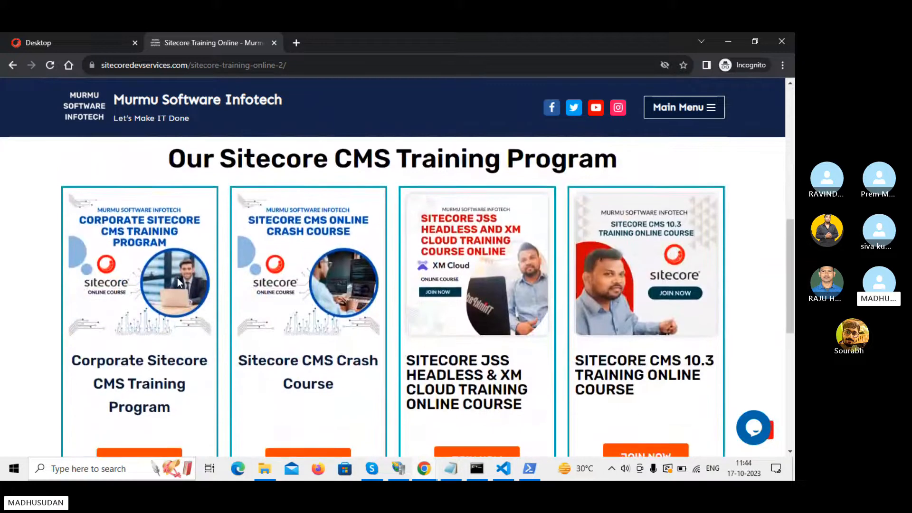
pyautogui.scroll(-1, 180, 309)
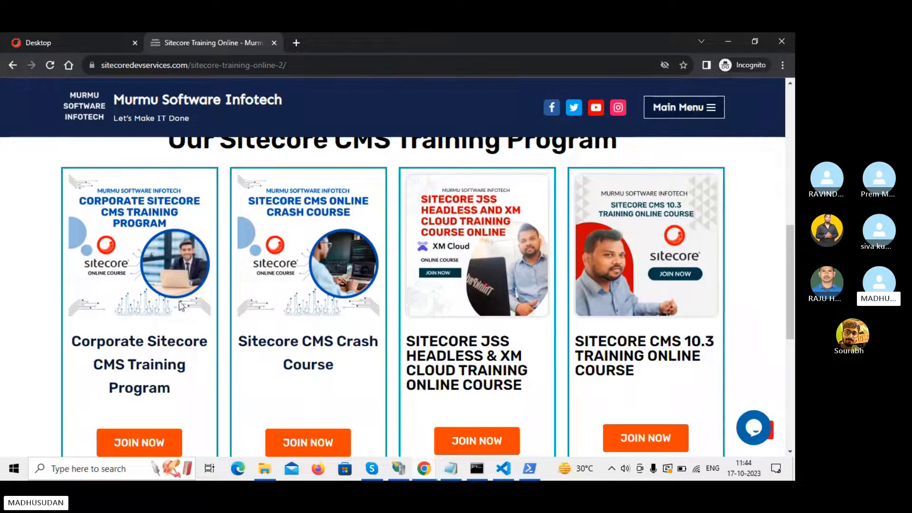
pyautogui.scroll(1, 171, 297)
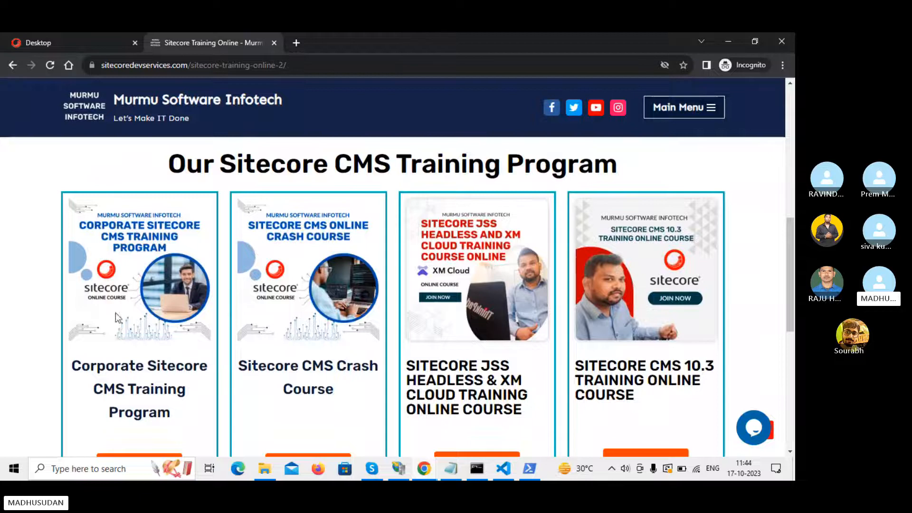
pyautogui.scroll(-3, 115, 313)
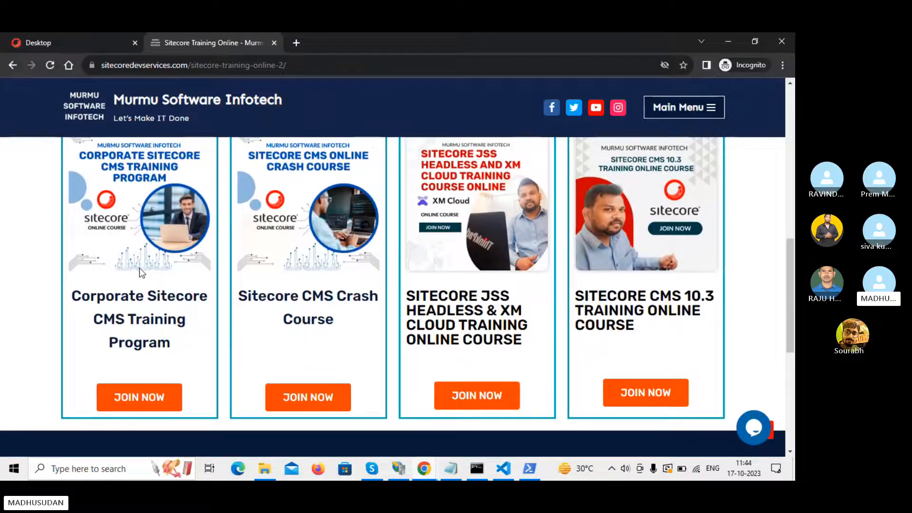
pyautogui.scroll(2, 141, 272)
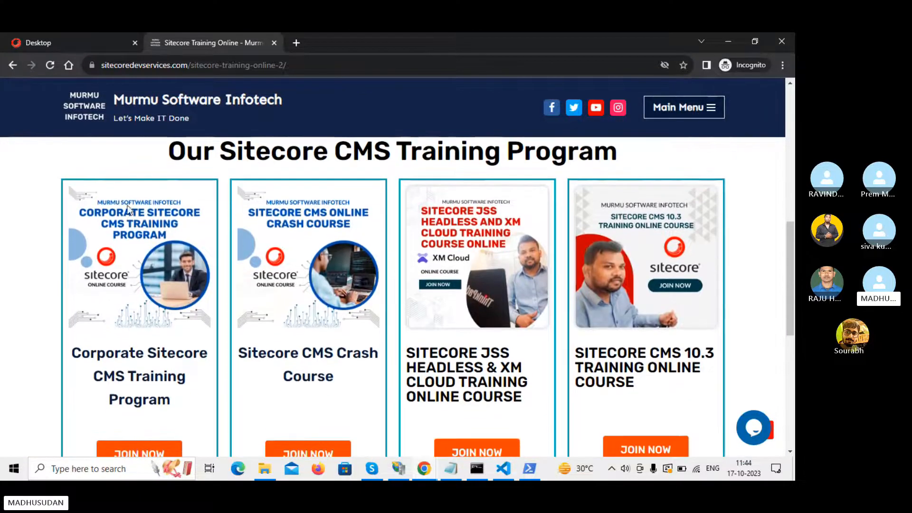
pyautogui.scroll(-2, 134, 427)
pyautogui.scroll(1, 133, 424)
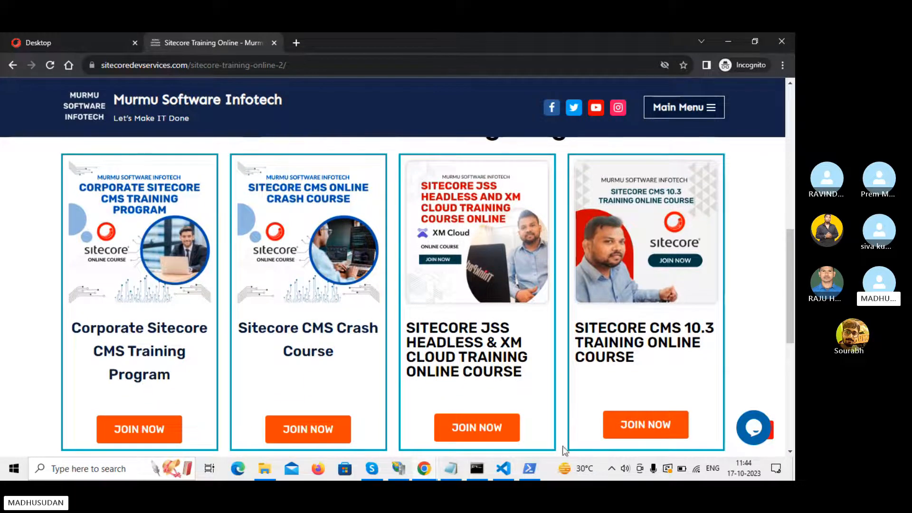
# Step: Launch Snipping Tool and capture the Corporate Sitecore CMS Training Program card
pyautogui.click(62, 475)
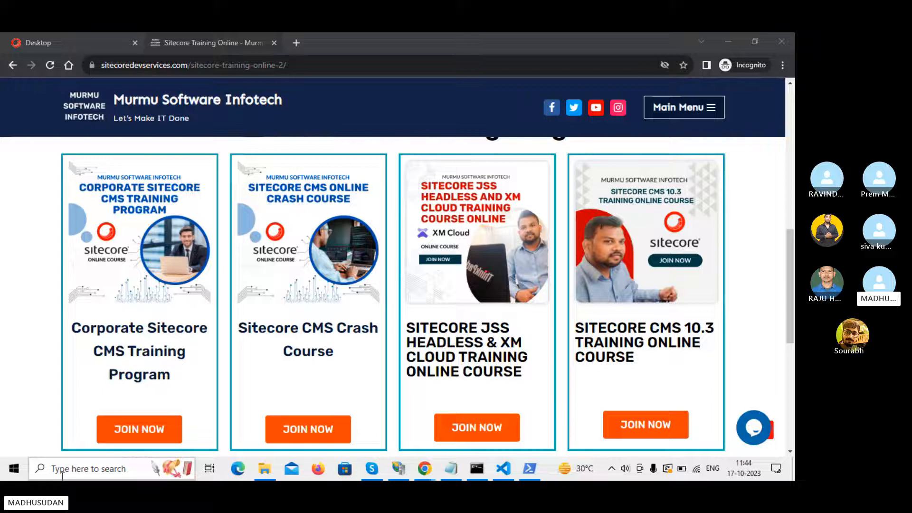
pyautogui.write('sn')
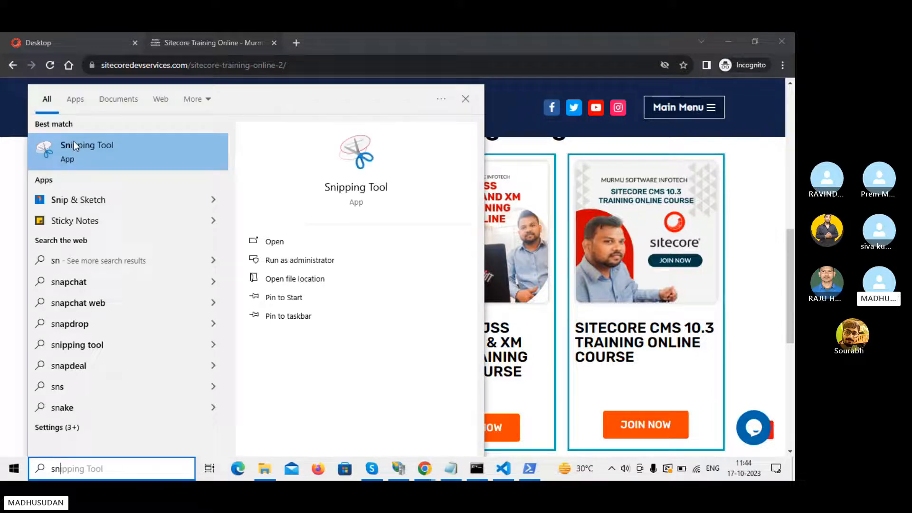
pyautogui.click(73, 141)
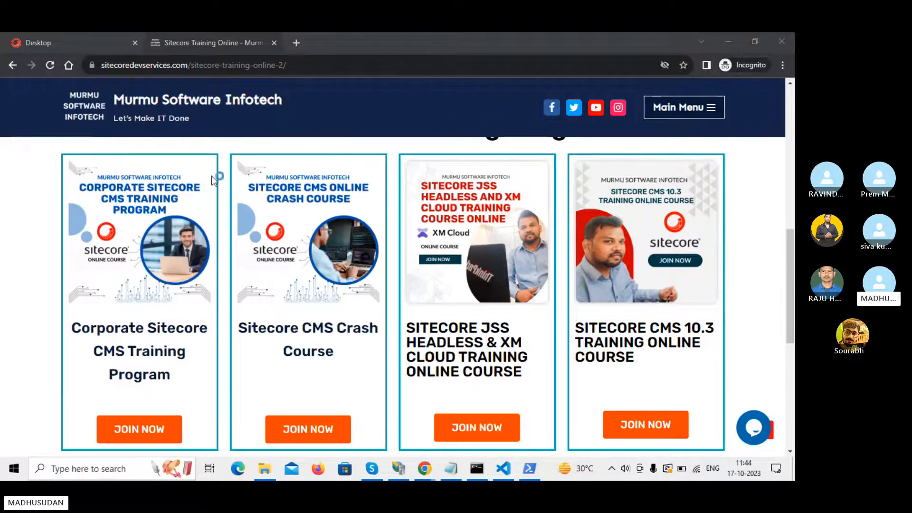
pyautogui.click(508, 252)
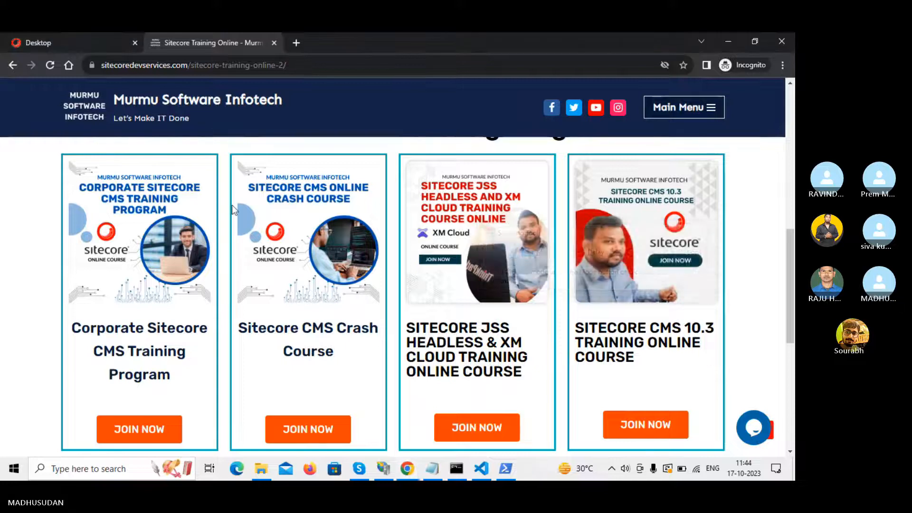
pyautogui.moveTo(49, 144); pyautogui.dragTo(225, 454)
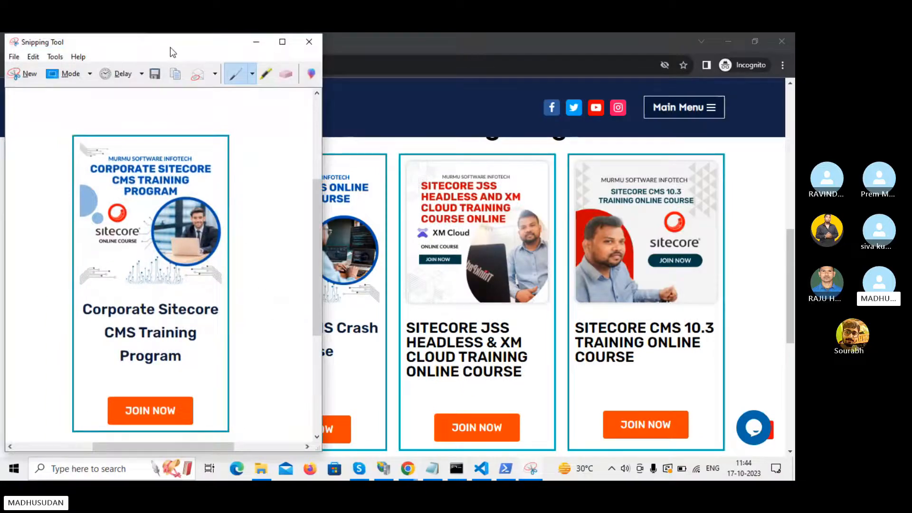
# Step: Move the Snipping Tool window clear of the original card and circle the card's image area in red pen
pyautogui.moveTo(170, 47); pyautogui.dragTo(302, 55)
pyautogui.scroll(3, 338, 351)
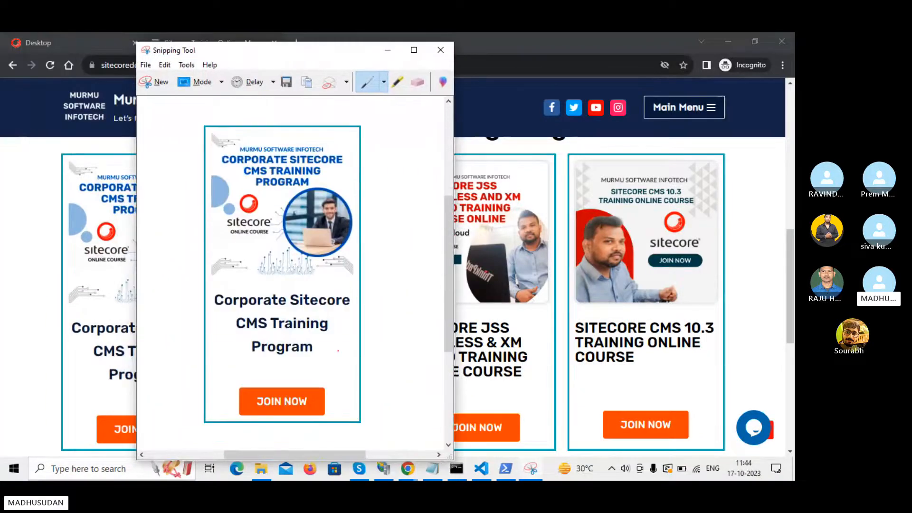
pyautogui.scroll(-4, 337, 350)
pyautogui.scroll(5, 338, 351)
pyautogui.scroll(-3, 370, 126)
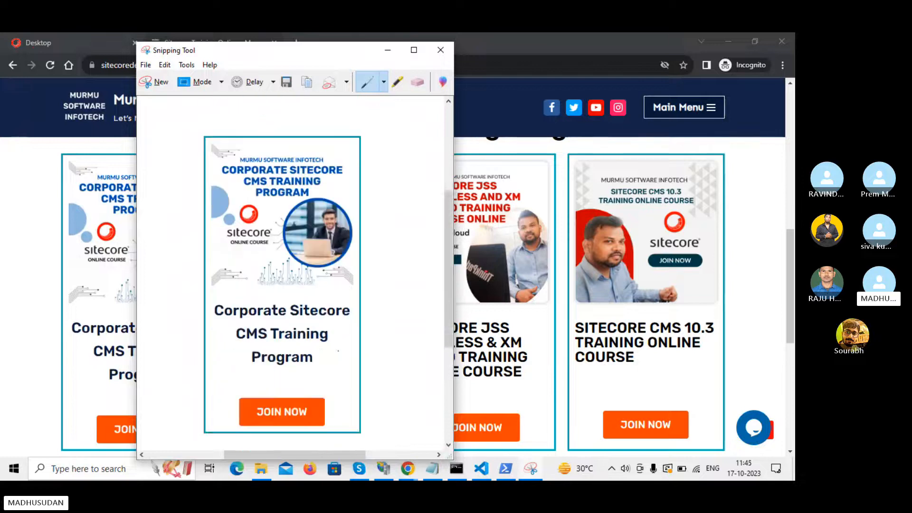
pyautogui.moveTo(355, 121)
pyautogui.mouseDown()
pyautogui.moveTo(194, 104)
pyautogui.moveTo(165, 239)
pyautogui.moveTo(237, 297)
pyautogui.mouseUp()
pyautogui.moveTo(343, 276); pyautogui.dragTo(380, 114)
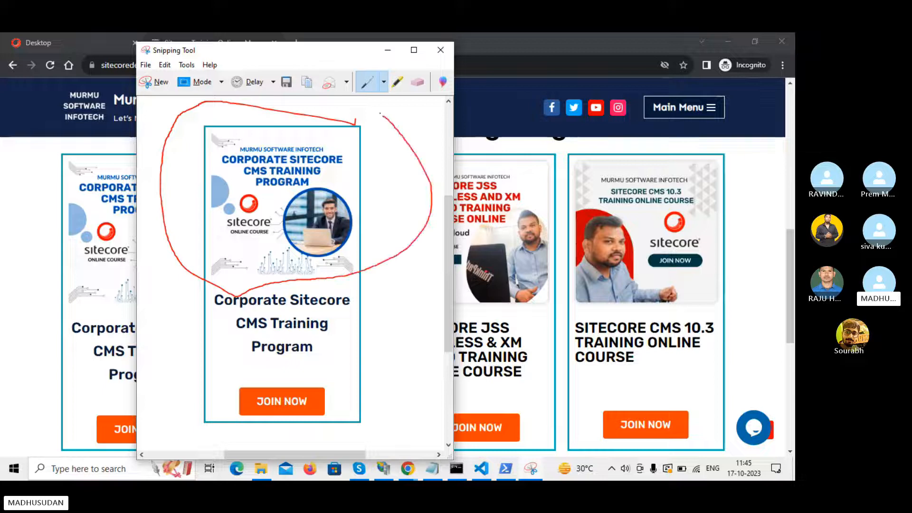
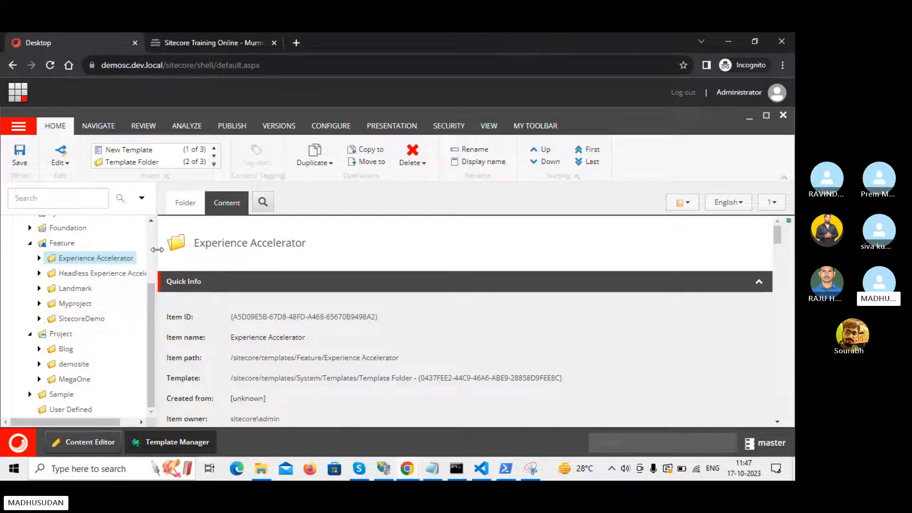
# Step: Widen the template tree in Template Manager and expand the SitecoreDemo folder under Feature
pyautogui.moveTo(157, 250); pyautogui.dragTo(184, 249)
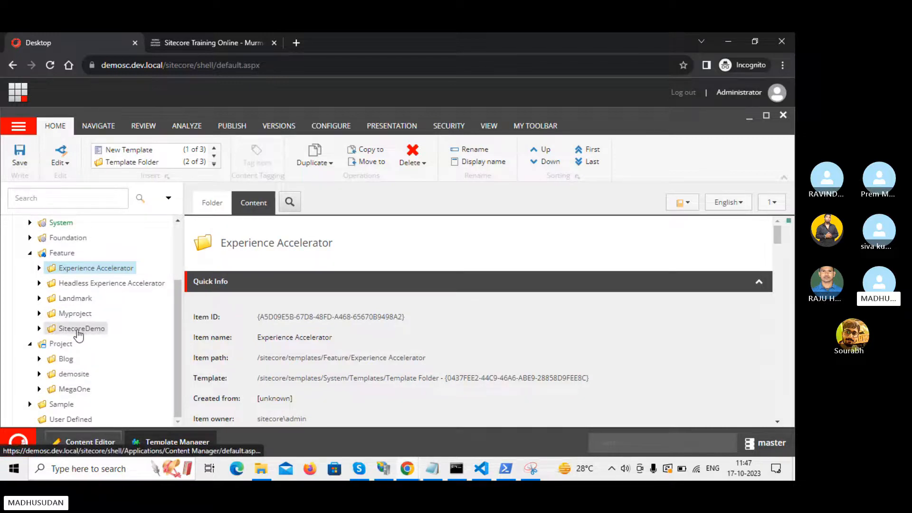
pyautogui.click(39, 328)
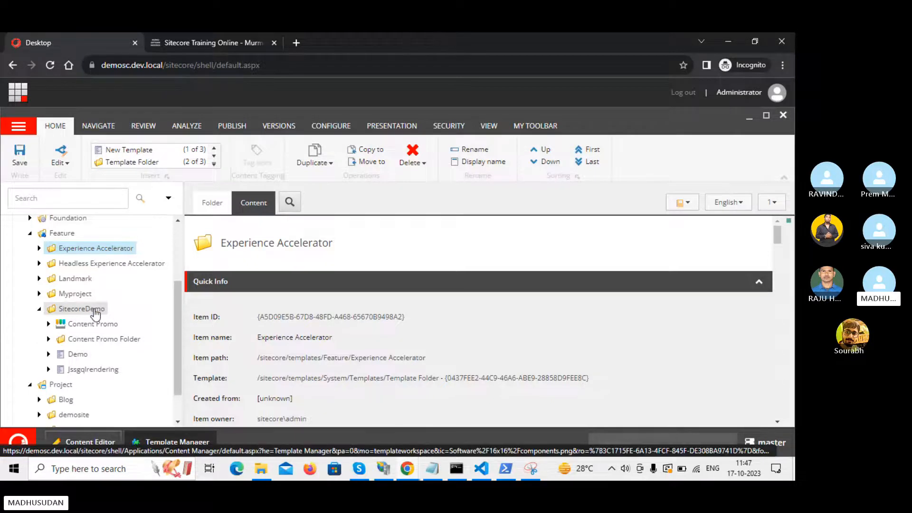
# Step: Review the Training Program heading and course cards on the training page, and compare them with the annotated snip
pyautogui.hotkey('alt', 'Tab')
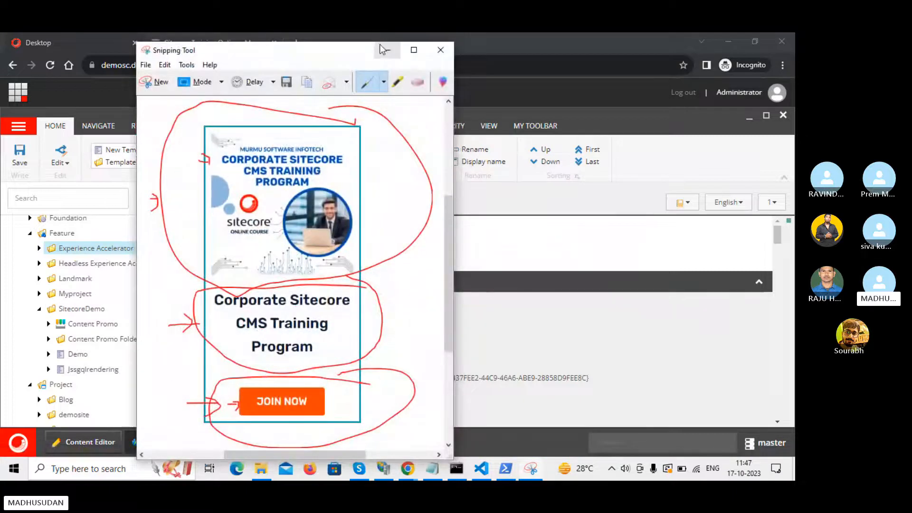
pyautogui.click(191, 33)
pyautogui.click(188, 35)
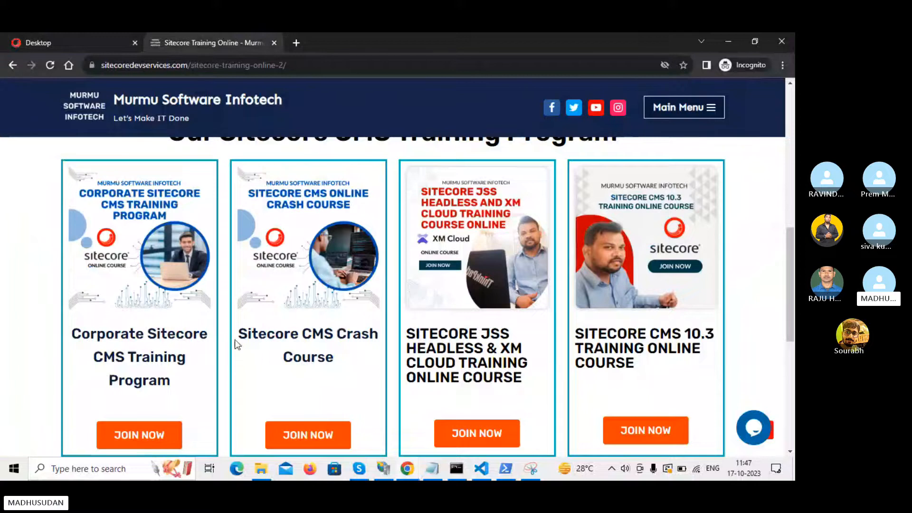
pyautogui.scroll(3, 235, 339)
pyautogui.scroll(-1, 235, 340)
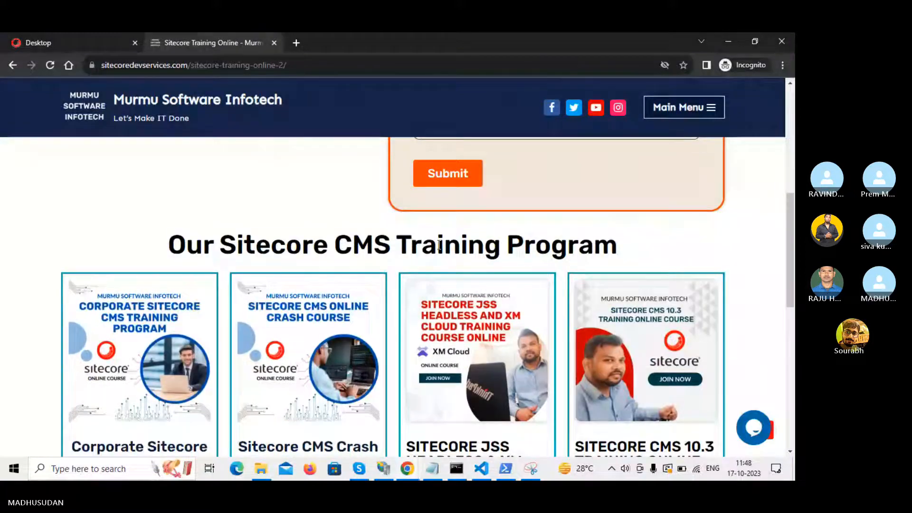
pyautogui.moveTo(391, 247); pyautogui.dragTo(618, 251)
pyautogui.scroll(-2, 381, 365)
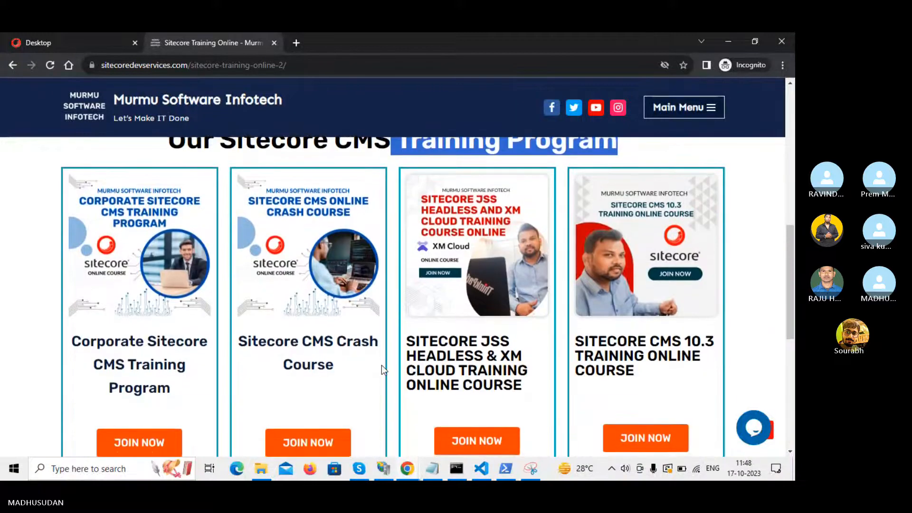
pyautogui.hotkey('alt', 'Tab')
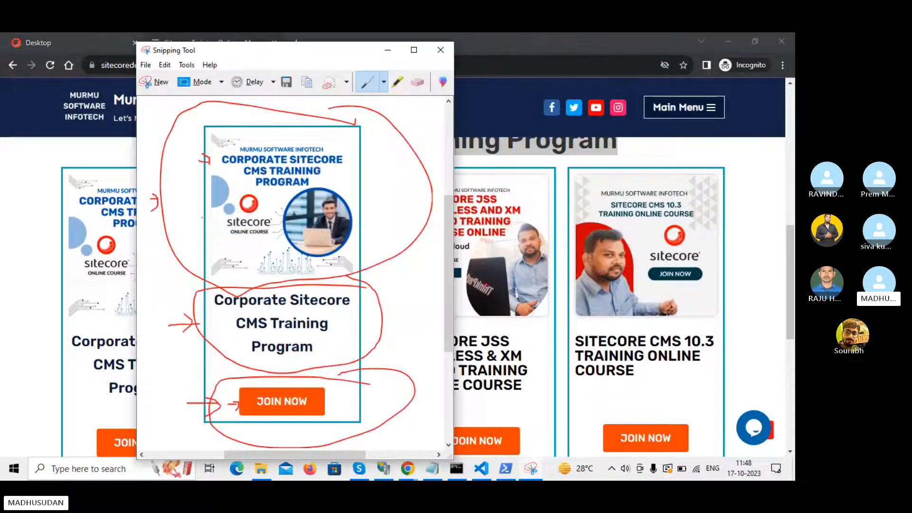
# Step: Return to Template Manager and look at the insert options offered for the SitecoreDemo folder
pyautogui.click(62, 41)
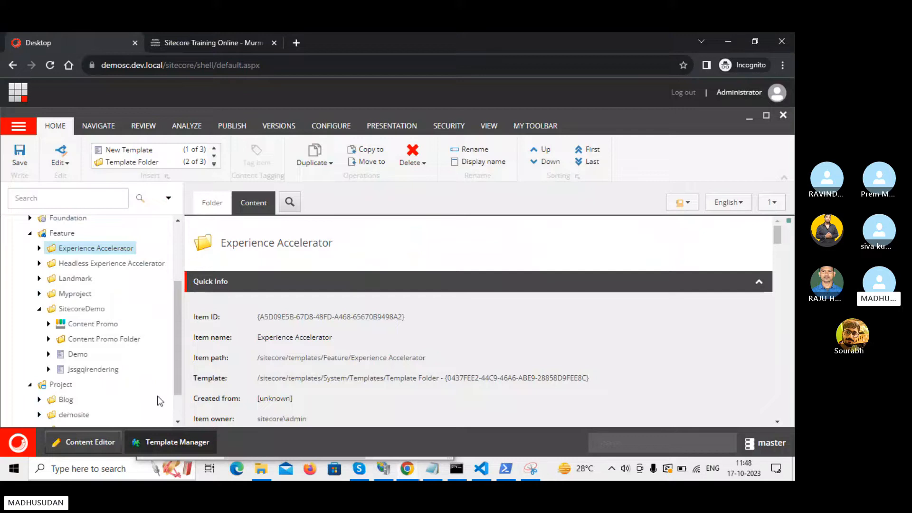
pyautogui.rightClick(90, 310)
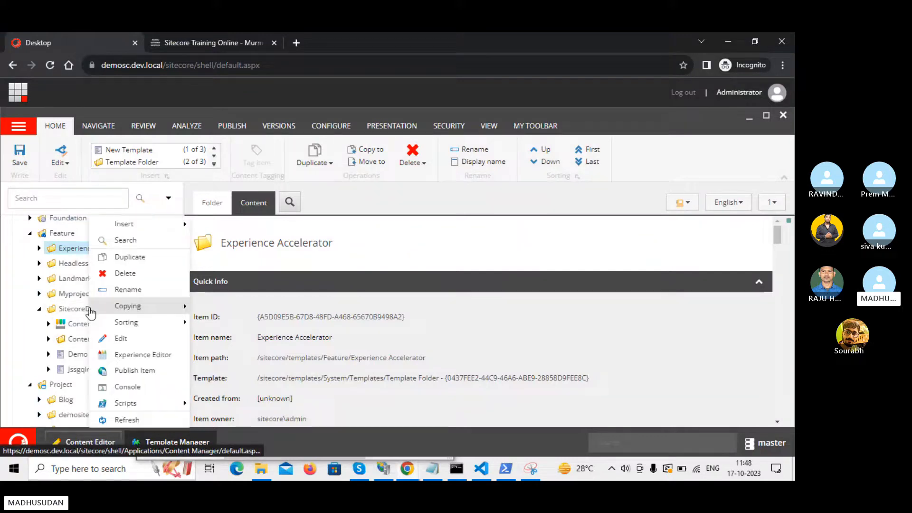
pyautogui.moveTo(147, 227)
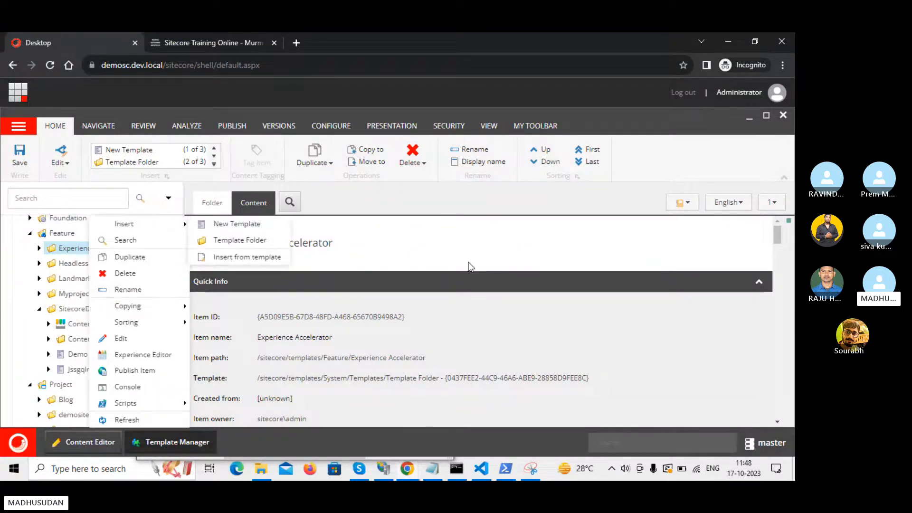
pyautogui.click(499, 262)
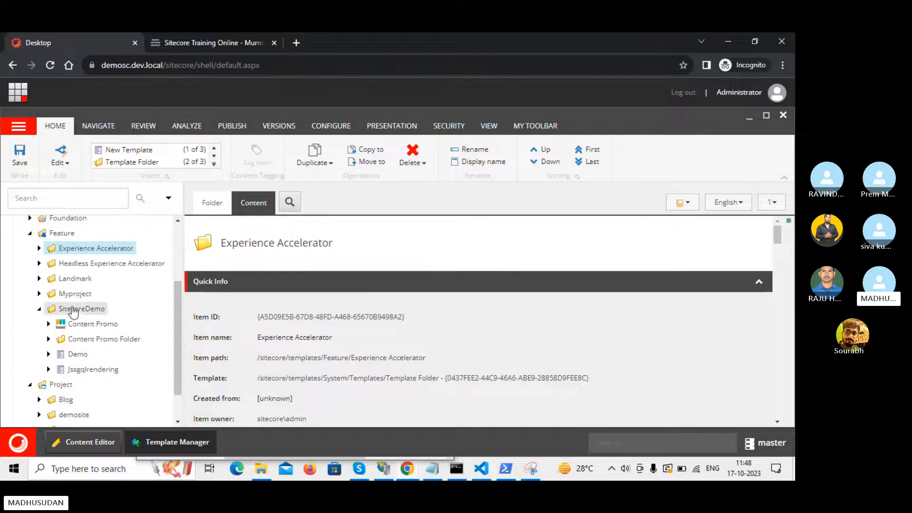
# Step: Start a new template in the SitecoreDemo folder under Feature
pyautogui.rightClick(58, 311)
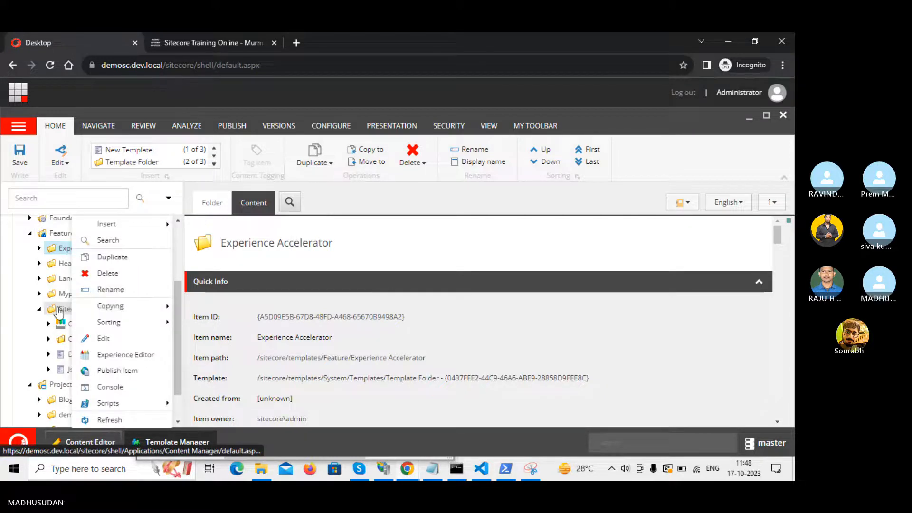
pyautogui.click(59, 311)
pyautogui.click(92, 308)
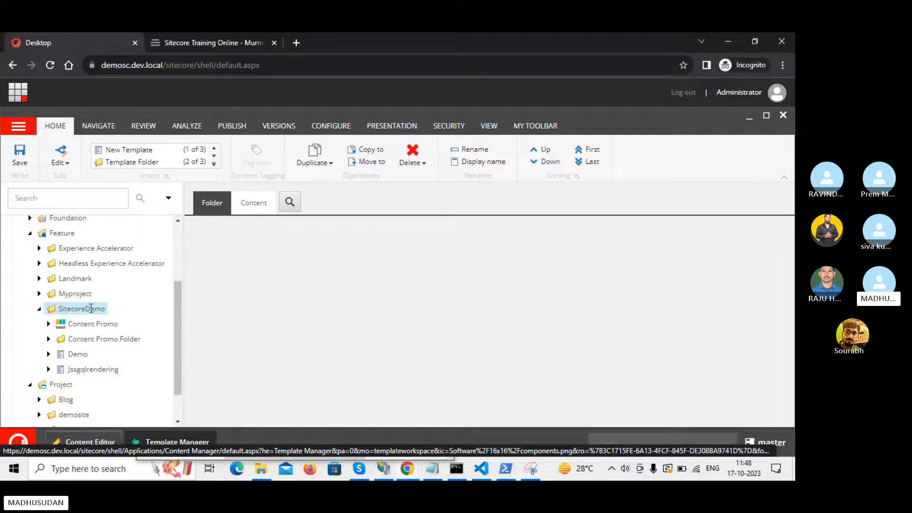
pyautogui.rightClick(91, 309)
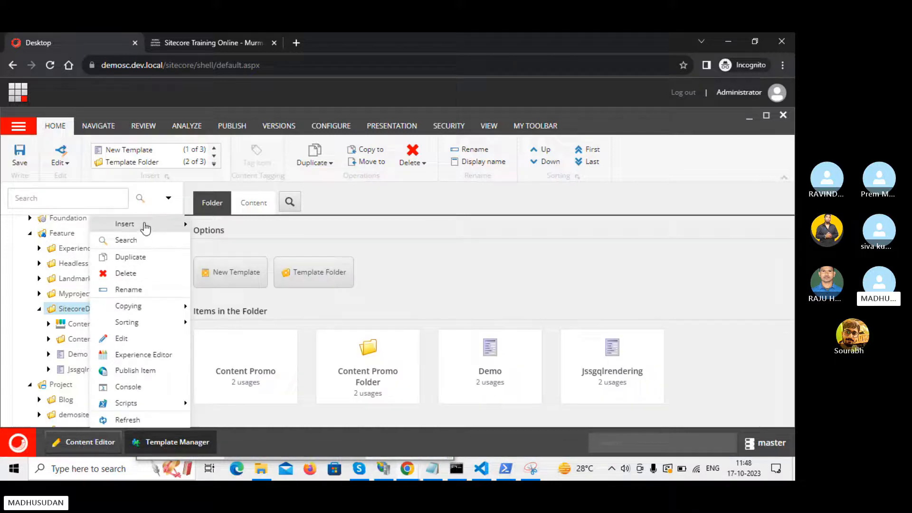
pyautogui.moveTo(145, 228)
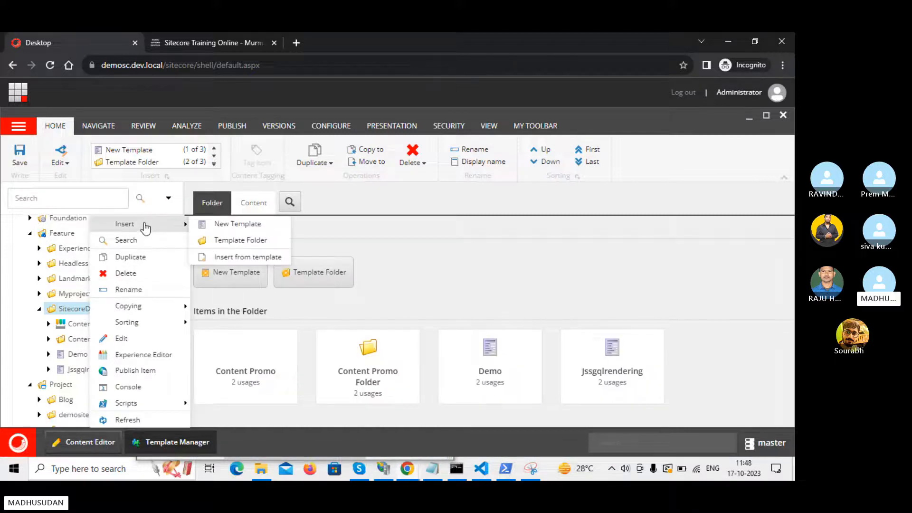
pyautogui.click(219, 225)
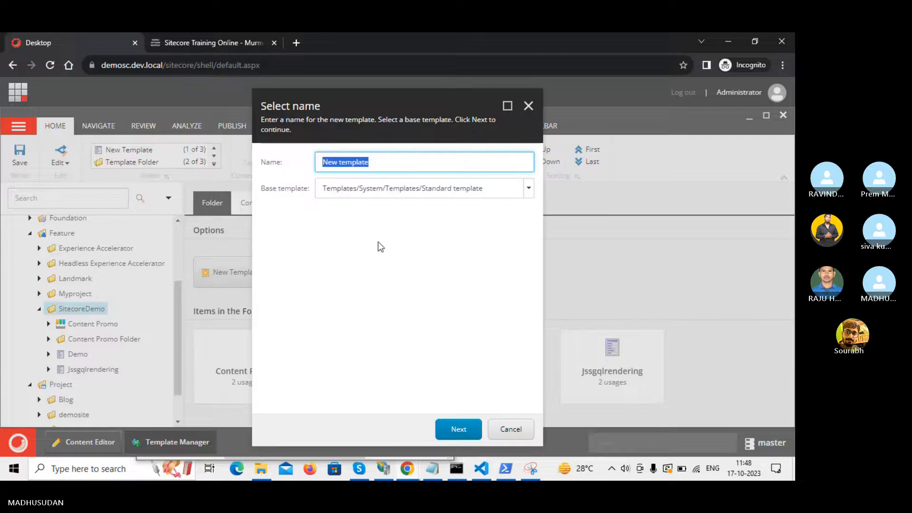
pyautogui.click(440, 470)
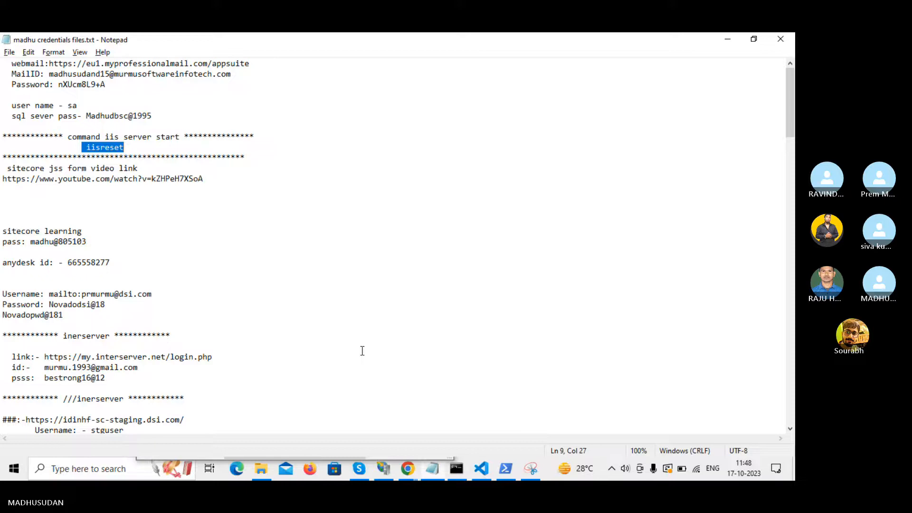
pyautogui.hotkey('alt', 'Tab')
pyautogui.hotkey('alt', 'Tab')
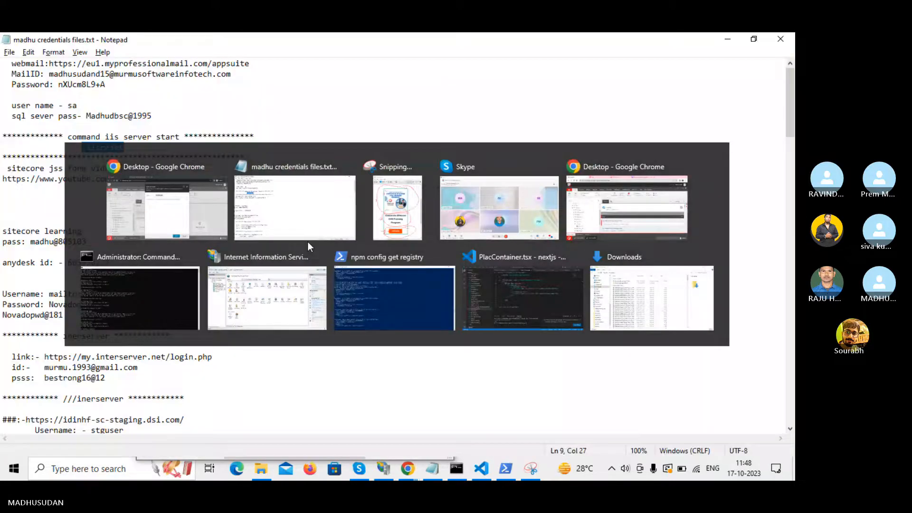
pyautogui.hotkey('alt', 'Tab')
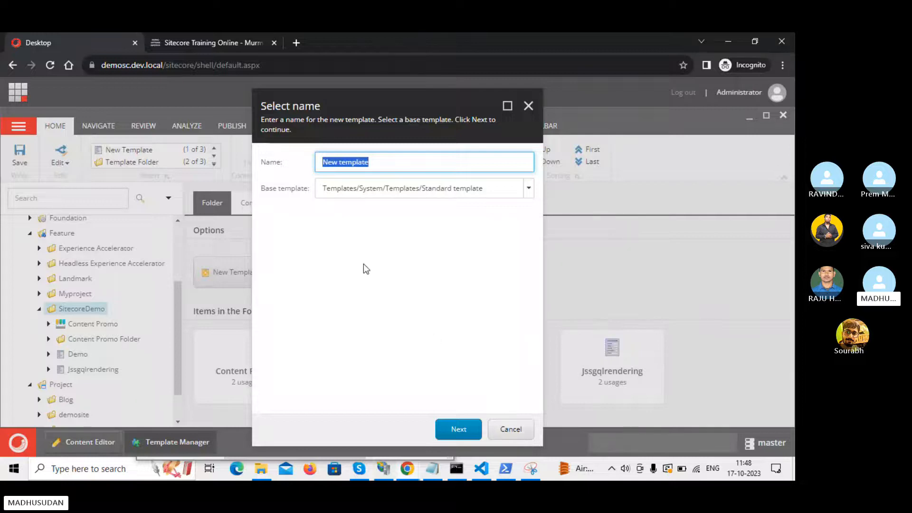
# Step: Name the new template Training Program and copy that name for reuse
pyautogui.write('Training')
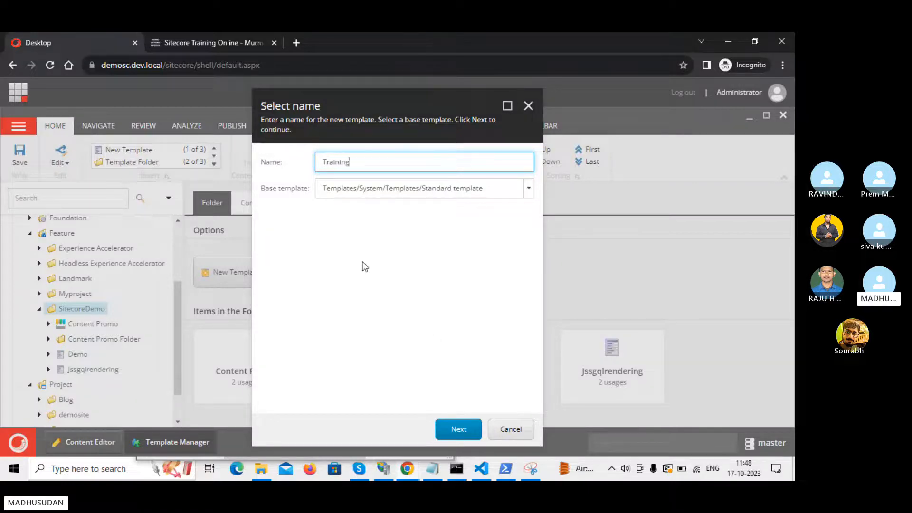
pyautogui.write(' Program')
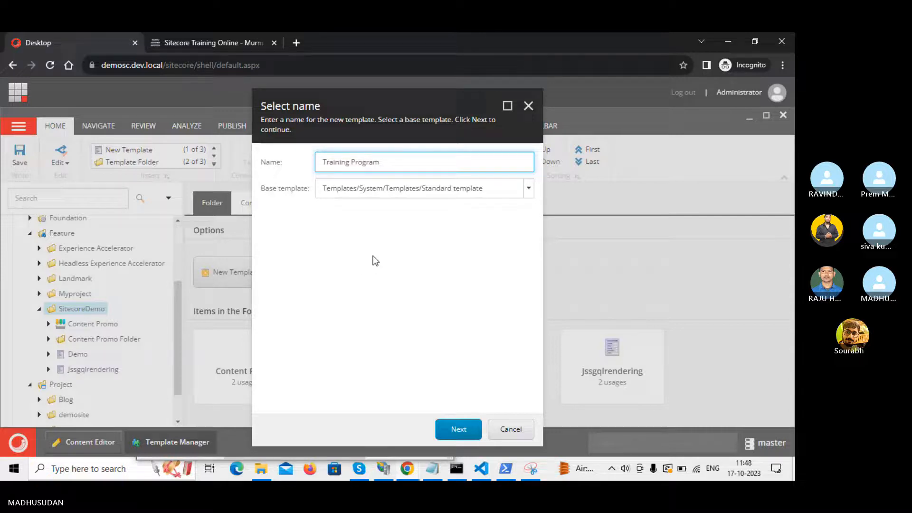
pyautogui.hotkey('ctrl', 'a')
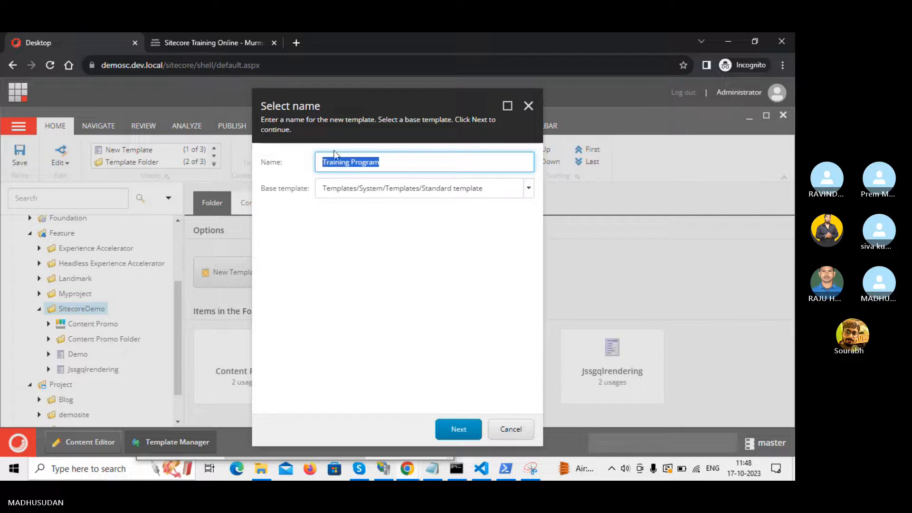
pyautogui.click(361, 163)
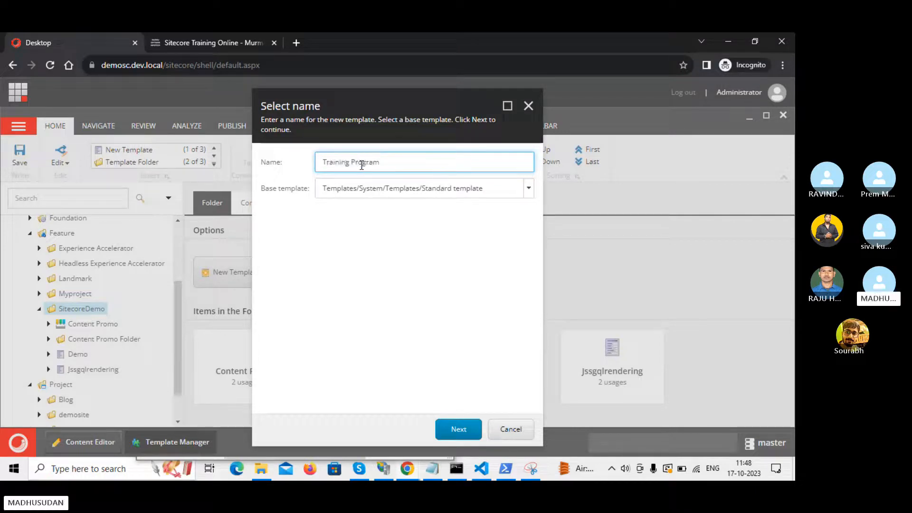
pyautogui.hotkey('ctrl', 'a')
pyautogui.hotkey('ctrl', 'c')
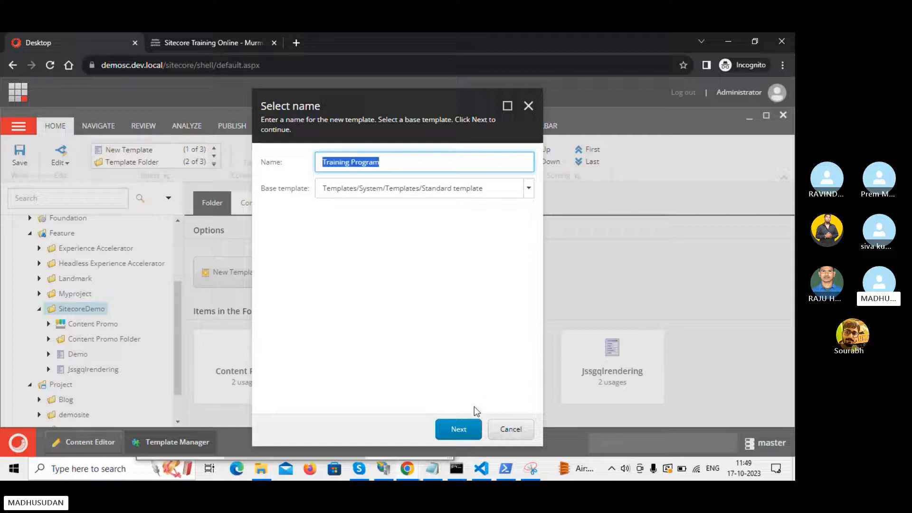
# Step: Accept the SitecoreDemo folder as the storage location, create the template and close the wizard
pyautogui.click(460, 432)
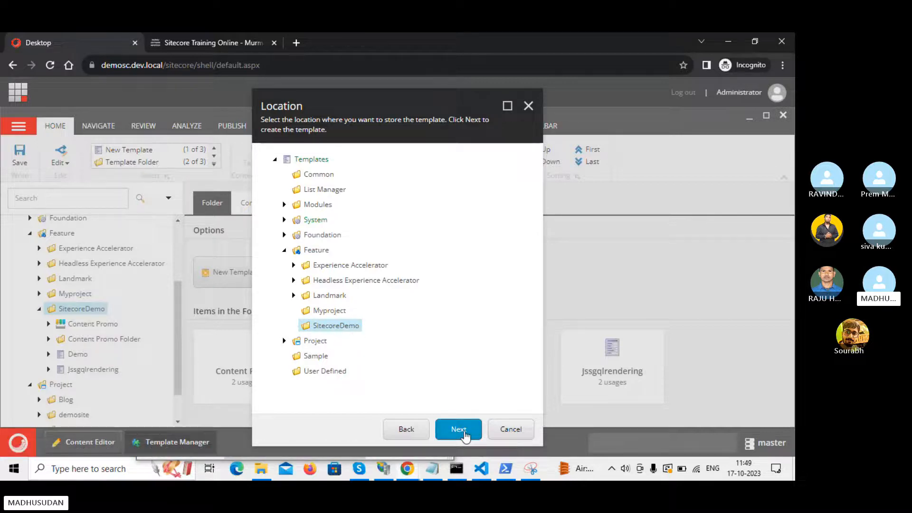
pyautogui.click(464, 431)
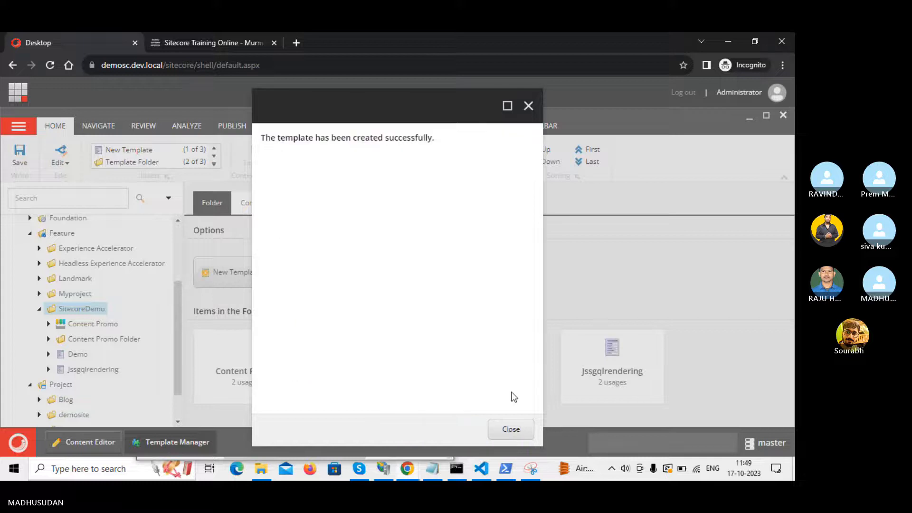
pyautogui.click(513, 428)
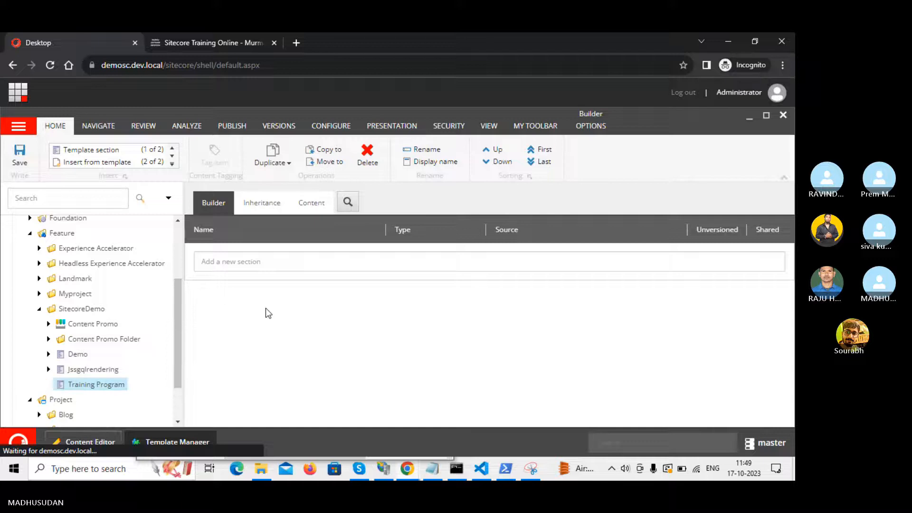
# Step: Add a section named Training Program Data to the Training Program template
pyautogui.scroll(-2, 139, 308)
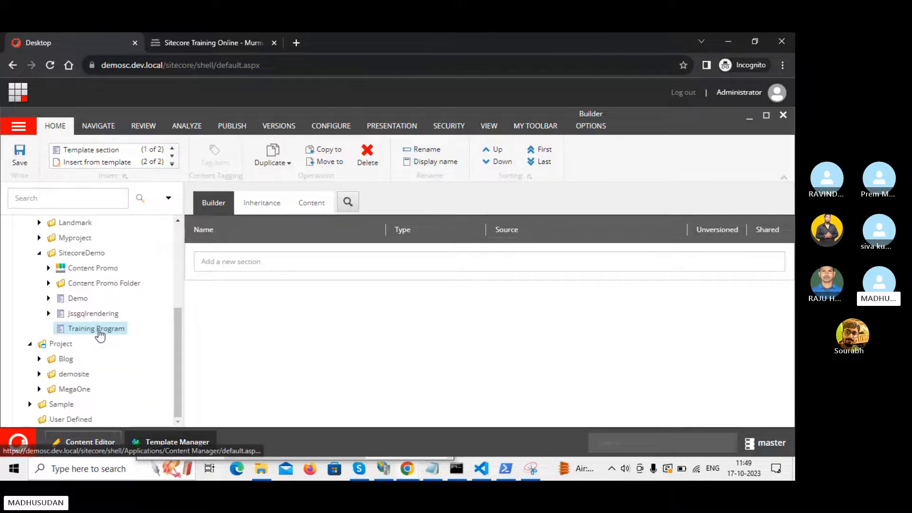
pyautogui.scroll(1, 93, 331)
pyautogui.scroll(2, 91, 341)
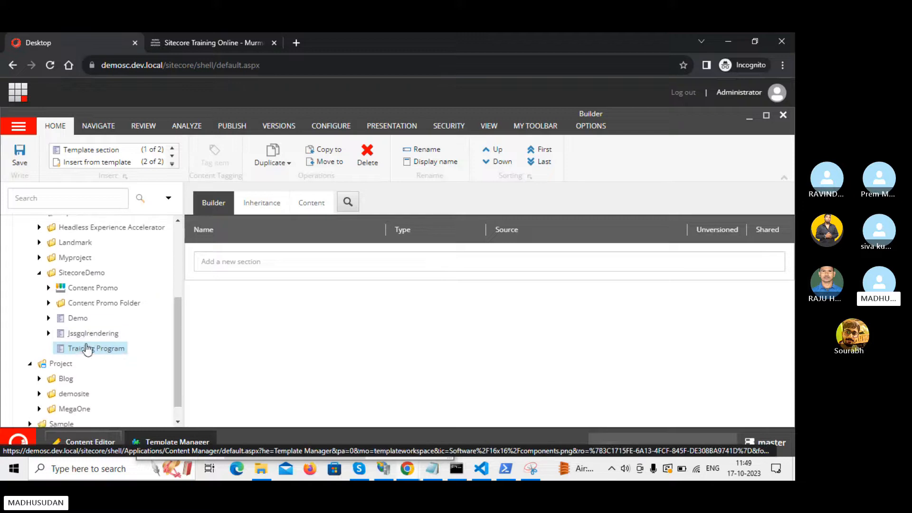
pyautogui.scroll(-2, 87, 349)
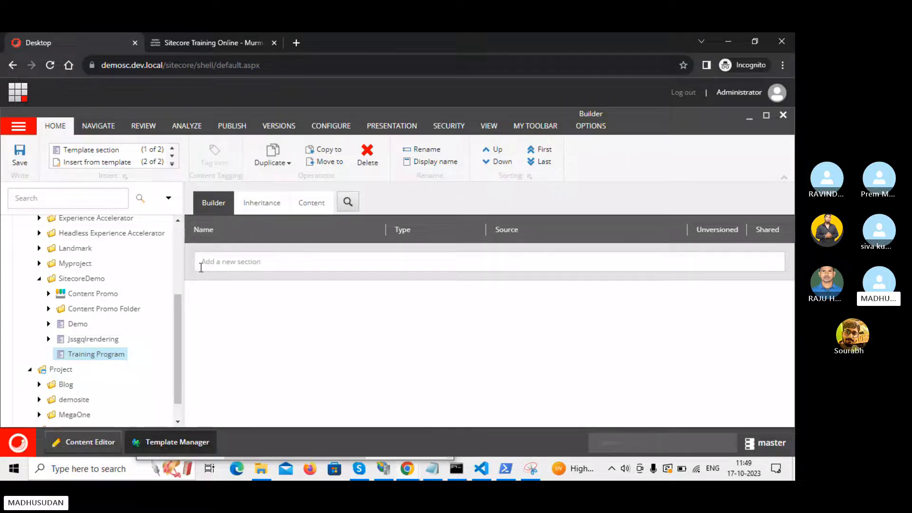
pyautogui.click(240, 262)
pyautogui.hotkey('ctrl', 'v')
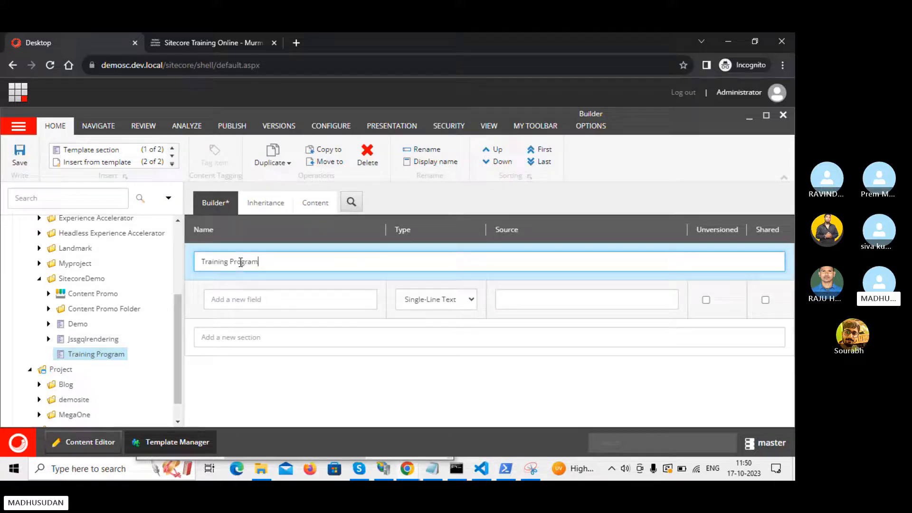
pyautogui.write('Data')
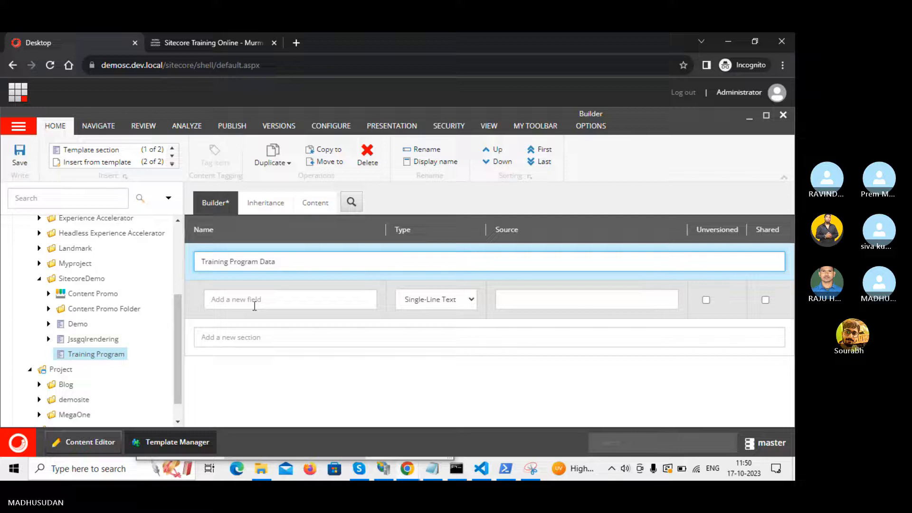
# Step: Move the annotated card snip beside the template tree and section list, and compare the card with the Training Program Data section
pyautogui.click(536, 467)
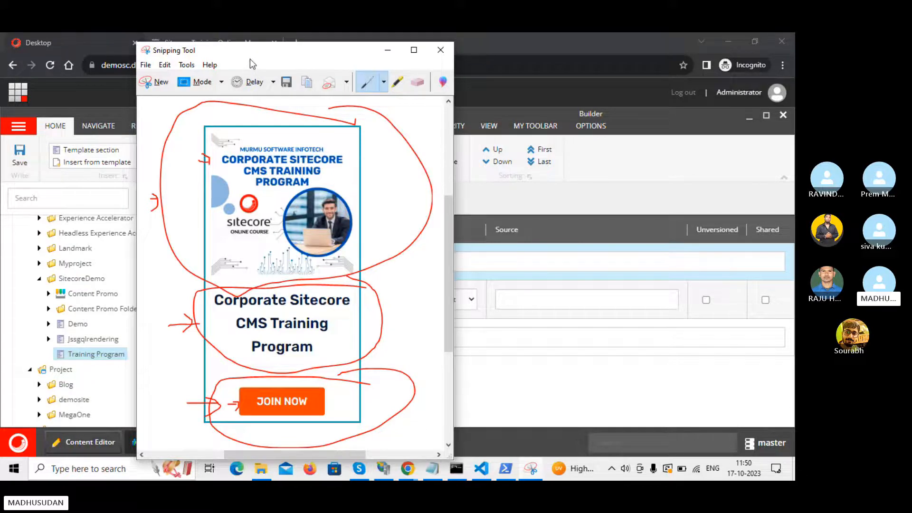
pyautogui.moveTo(243, 49); pyautogui.dragTo(522, 46)
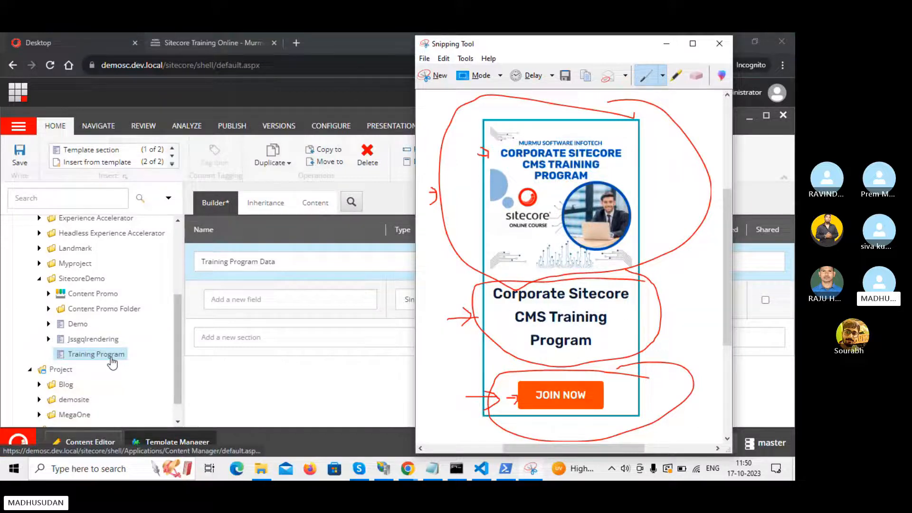
pyautogui.click(289, 261)
pyautogui.moveTo(290, 261); pyautogui.dragTo(183, 261)
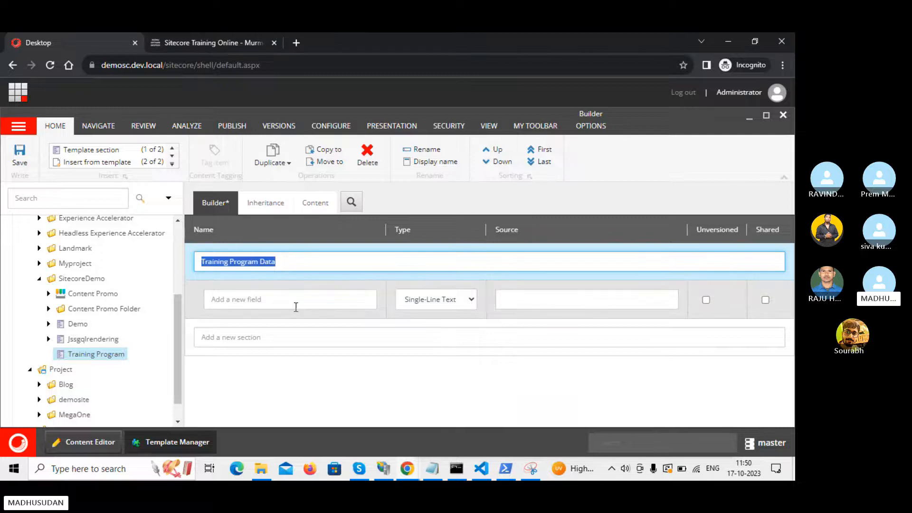
pyautogui.hotkey('alt', 'Tab')
pyautogui.hotkey('alt', 'Tab')
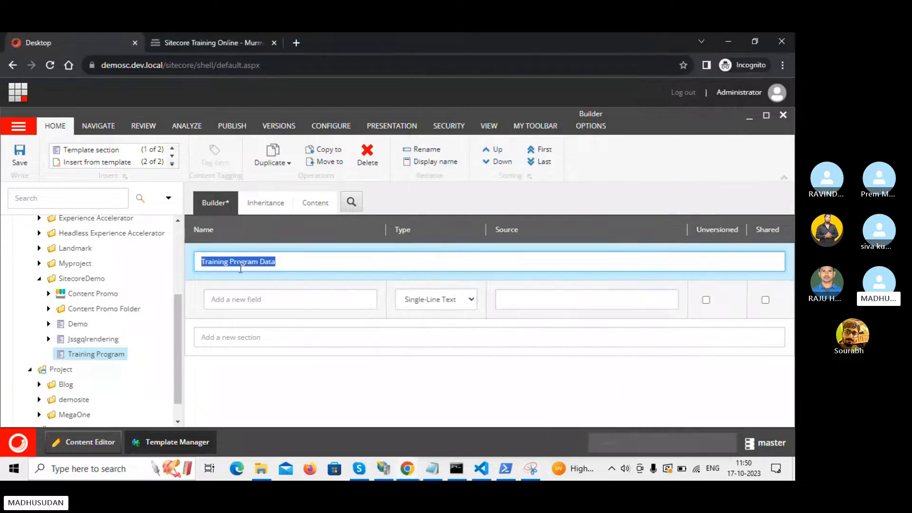
# Step: Mark the card's image area in the snip with a short horizontal red pen line
pyautogui.click(235, 298)
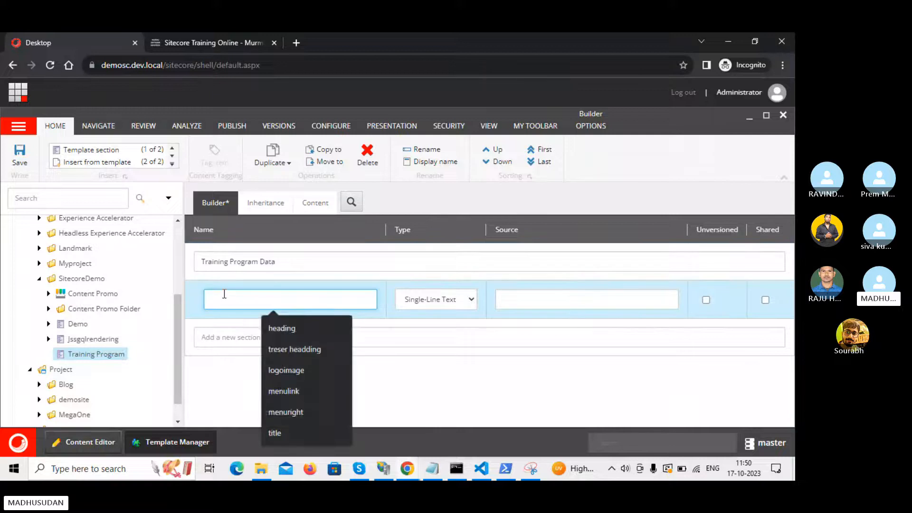
pyautogui.hotkey('alt', 'Tab')
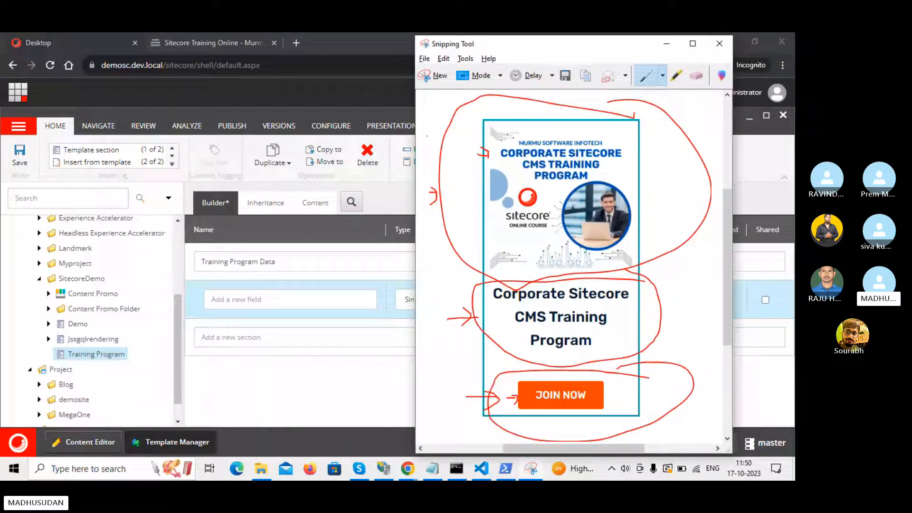
pyautogui.moveTo(457, 198); pyautogui.dragTo(492, 198)
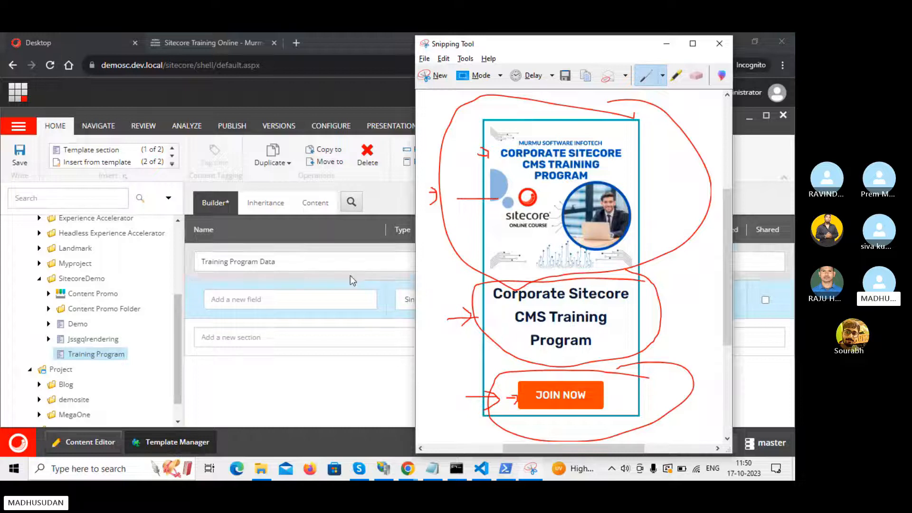
# Step: Add a field named training image to the Training Program Data section and check it against the annotated card
pyautogui.click(232, 299)
pyautogui.write('Image')
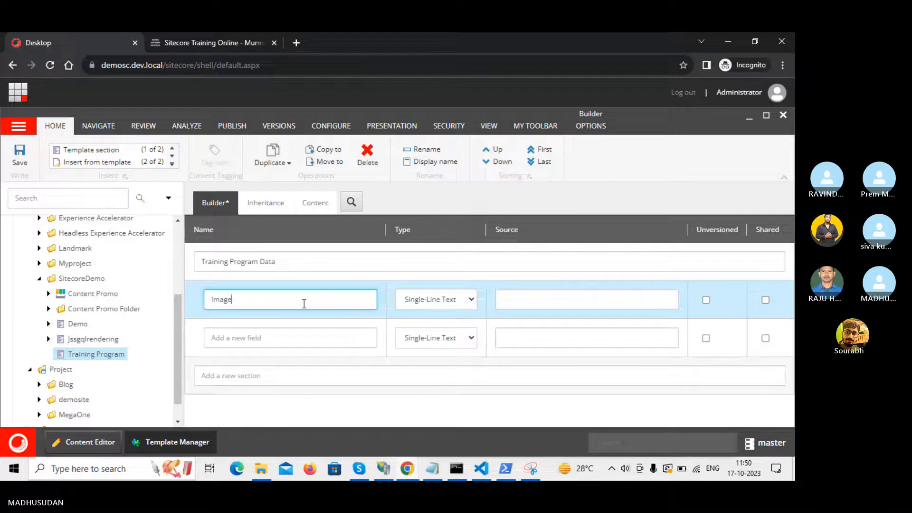
pyautogui.press('BackSpace')
pyautogui.press('BackSpace')
pyautogui.write('tr')
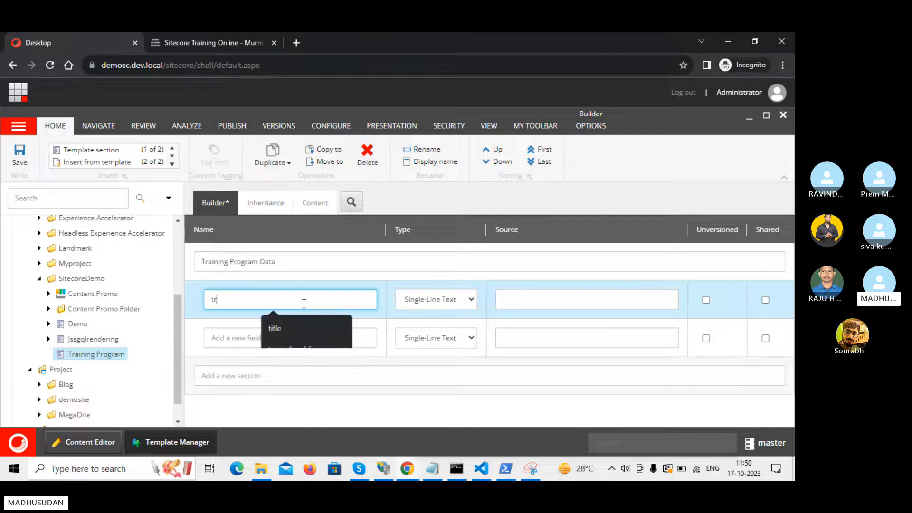
pyautogui.write('aining')
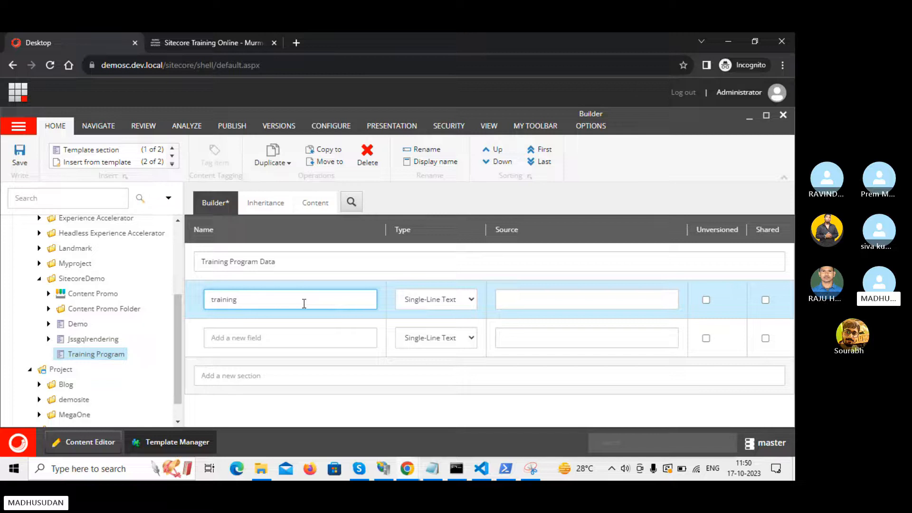
pyautogui.write('image')
pyautogui.press('BackSpace')
pyautogui.press('BackSpace')
pyautogui.press('BackSpace')
pyautogui.press('BackSpace')
pyautogui.press('BackSpace')
pyautogui.write('image')
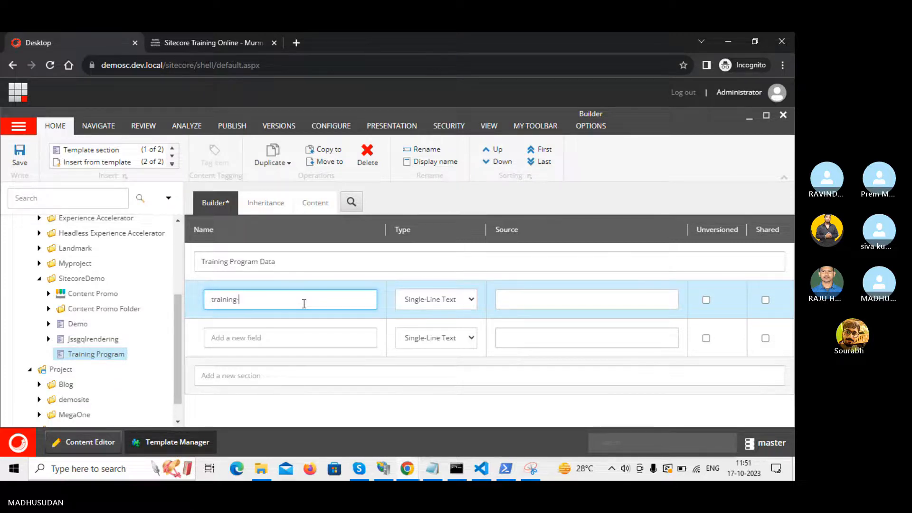
pyautogui.press('BackSpace')
pyautogui.press('BackSpace')
pyautogui.press('BackSpace')
pyautogui.press('BackSpace')
pyautogui.press('BackSpace')
pyautogui.write('image')
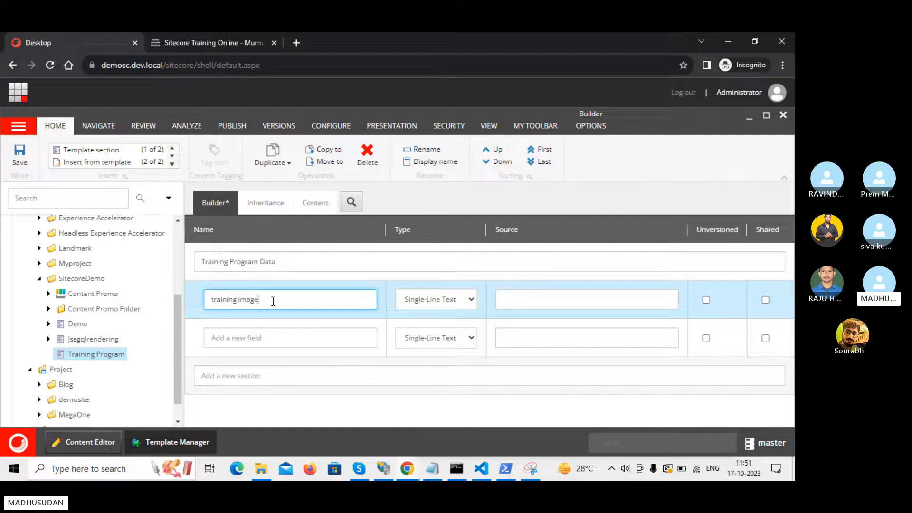
pyautogui.hotkey('alt', 'Tab')
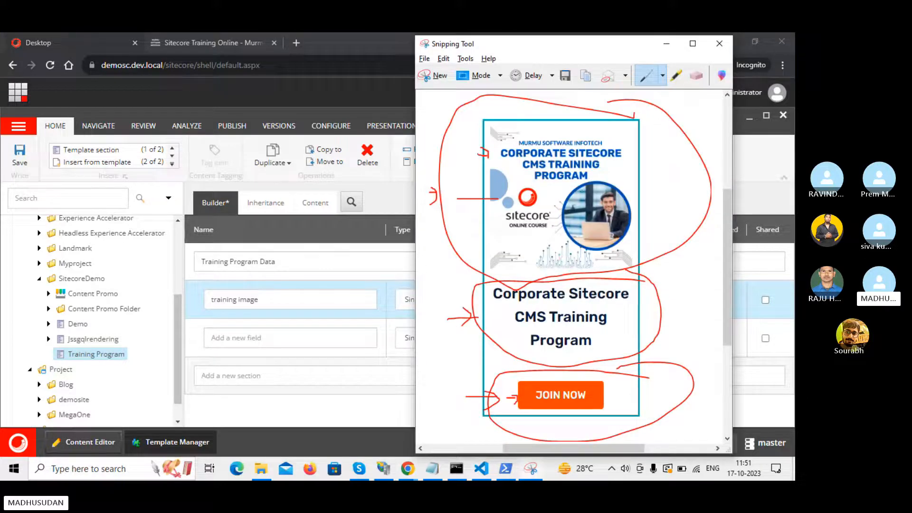
pyautogui.hotkey('alt', 'Tab')
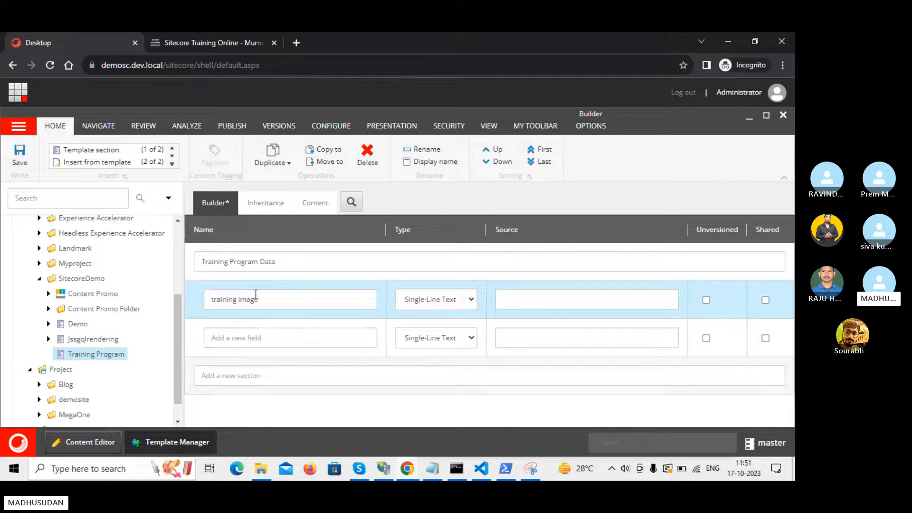
# Step: Set the training image field's type to Image
pyautogui.moveTo(267, 299); pyautogui.dragTo(212, 299)
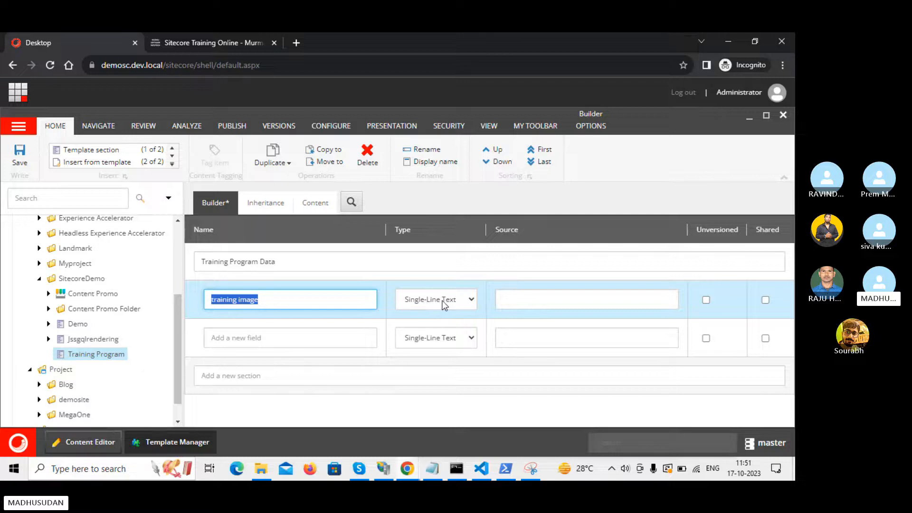
pyautogui.click(444, 305)
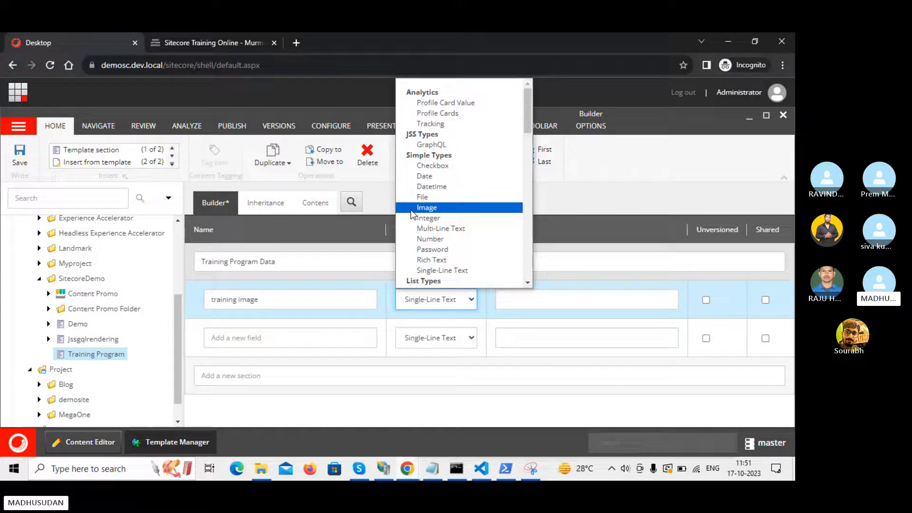
pyautogui.click(426, 209)
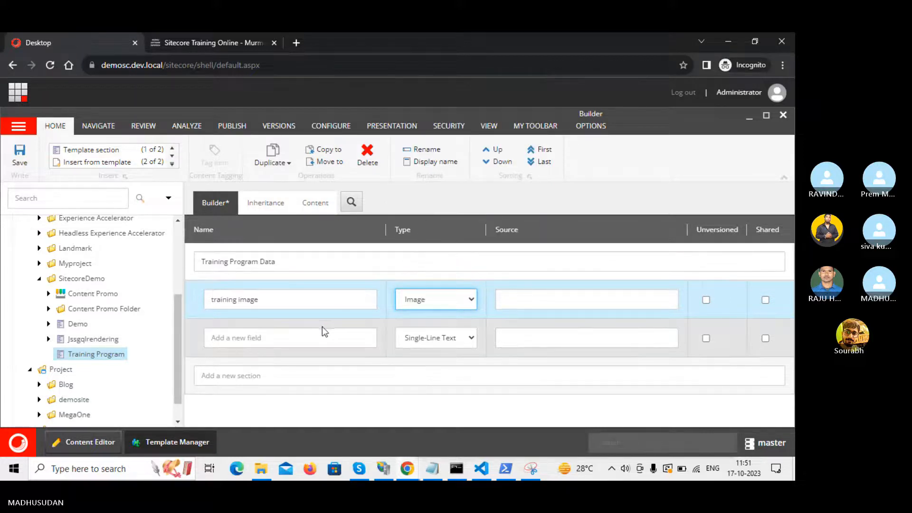
# Step: Add a training title field of type Single-Line Text to the Training Program Data section, checking it against the annotated card
pyautogui.click(283, 339)
pyautogui.hotkey('alt', 'Tab')
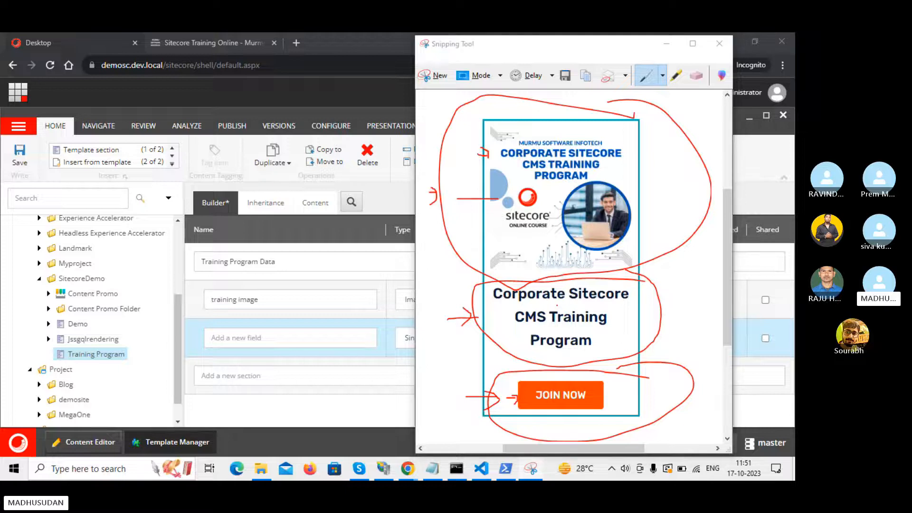
pyautogui.click(232, 345)
pyautogui.write('tra')
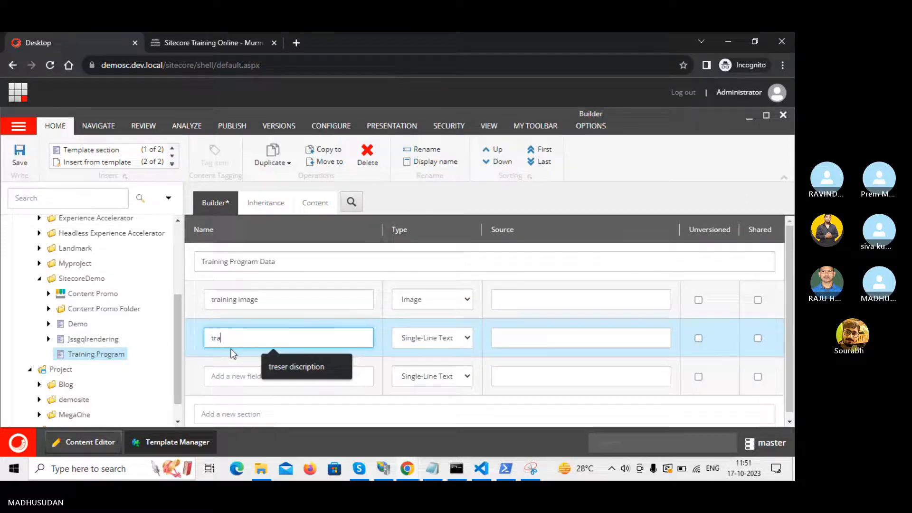
pyautogui.write('ining title')
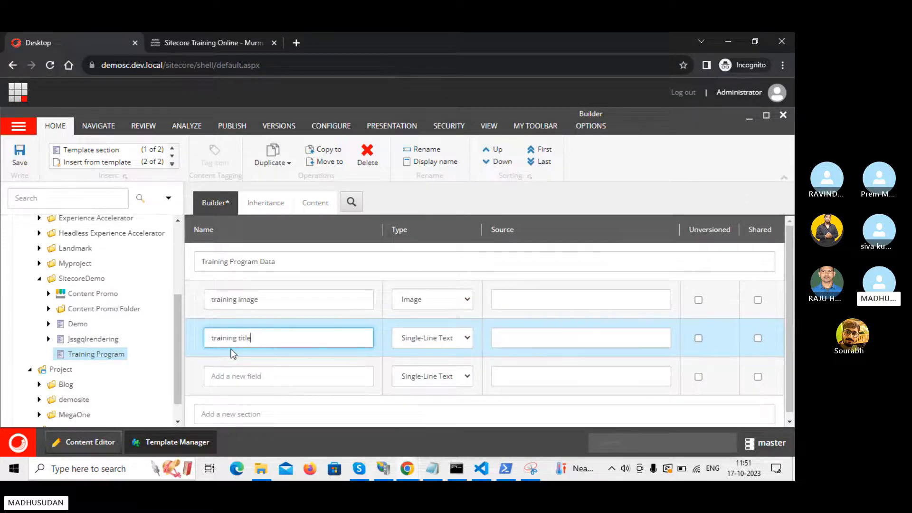
pyautogui.hotkey('alt', 'Tab')
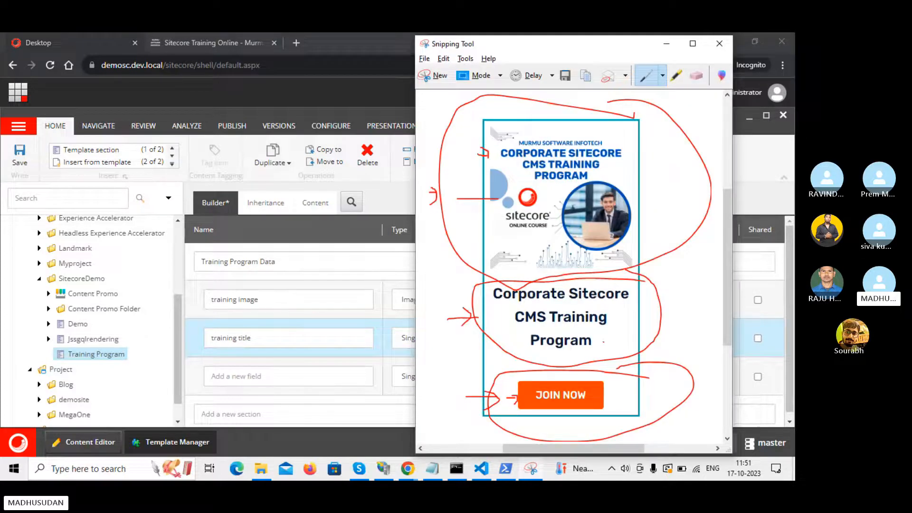
pyautogui.click(377, 351)
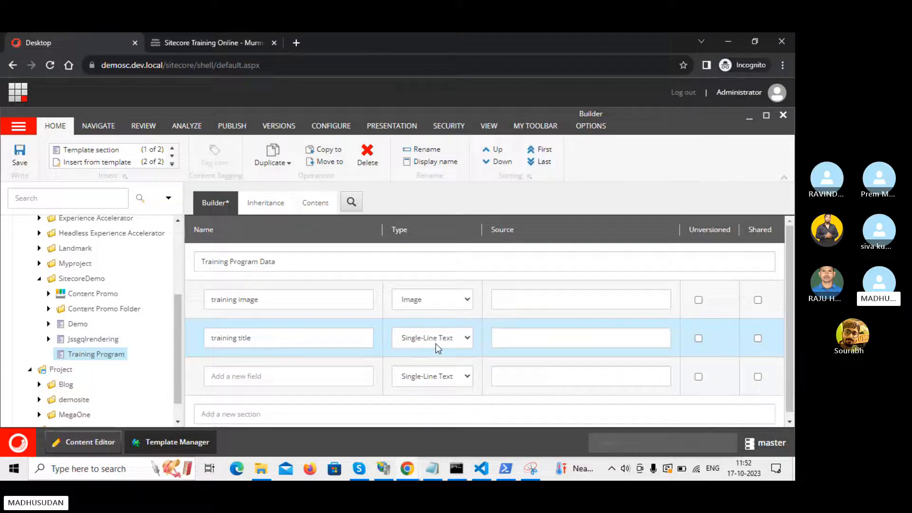
pyautogui.click(467, 339)
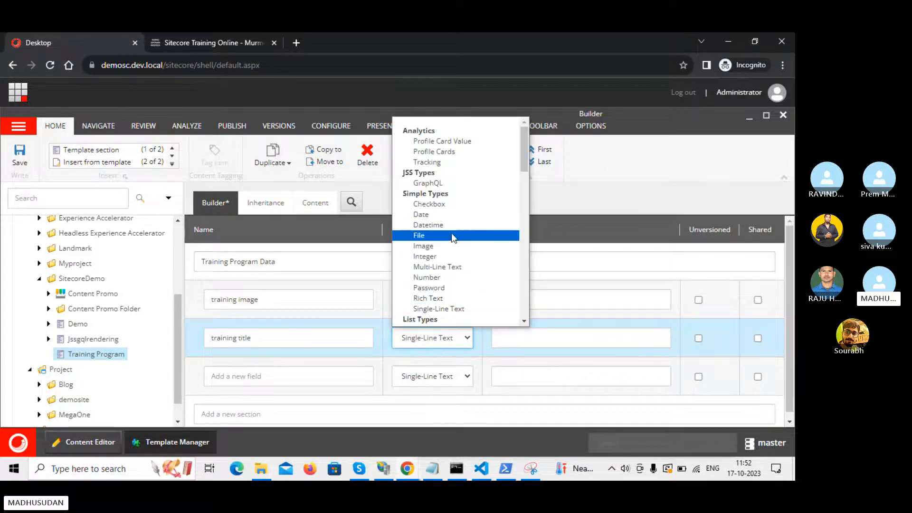
pyautogui.click(433, 309)
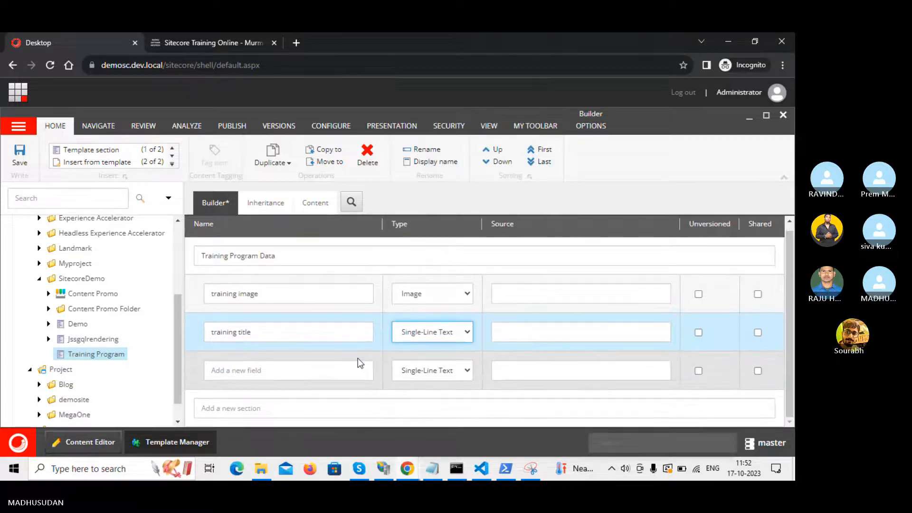
# Step: Add a field named join now below training title to represent the card's button
pyautogui.hotkey('alt', 'Tab')
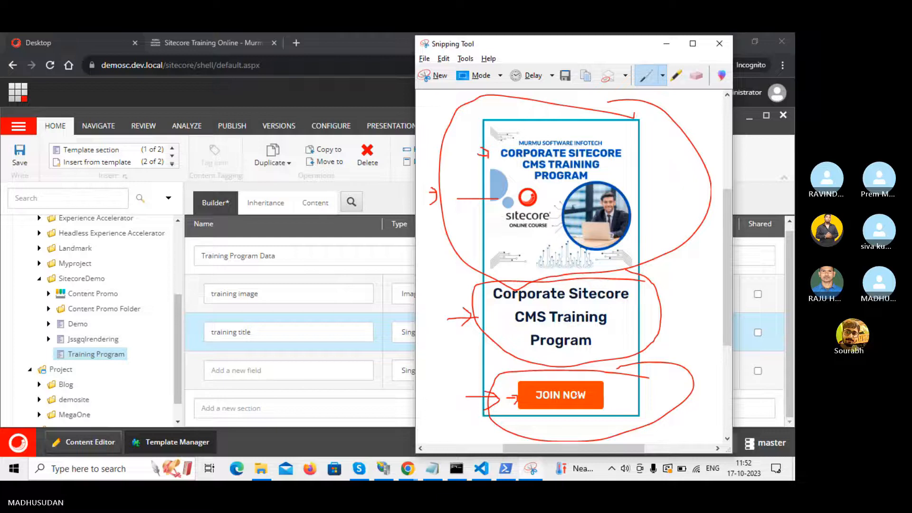
pyautogui.click(234, 362)
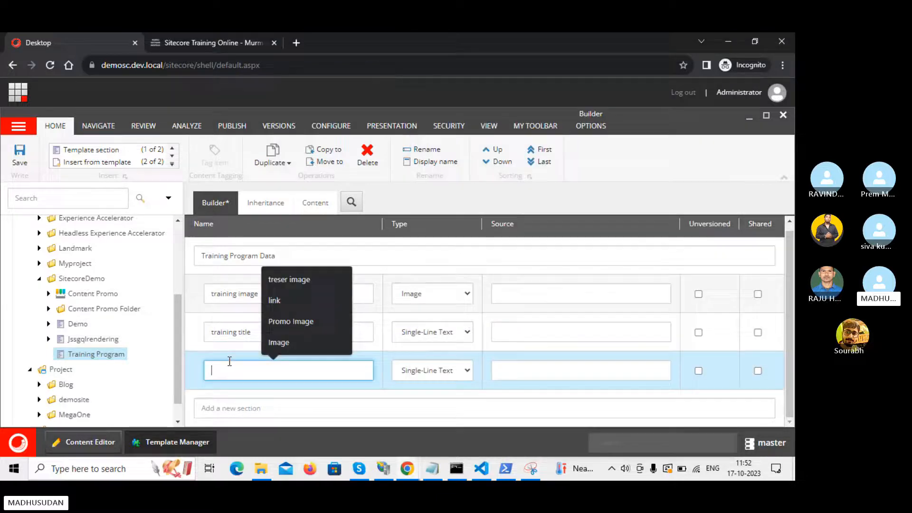
pyautogui.write('join')
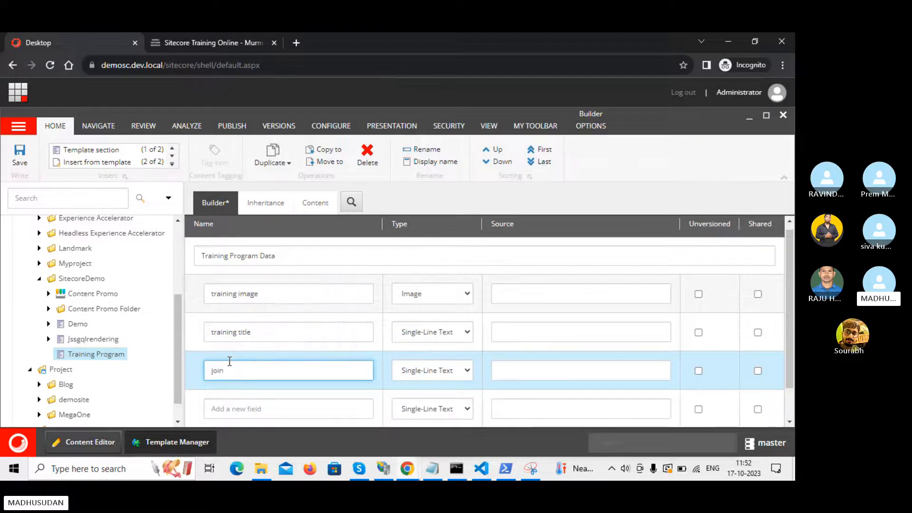
pyautogui.write(' now')
pyautogui.hotkey('alt', 'Tab')
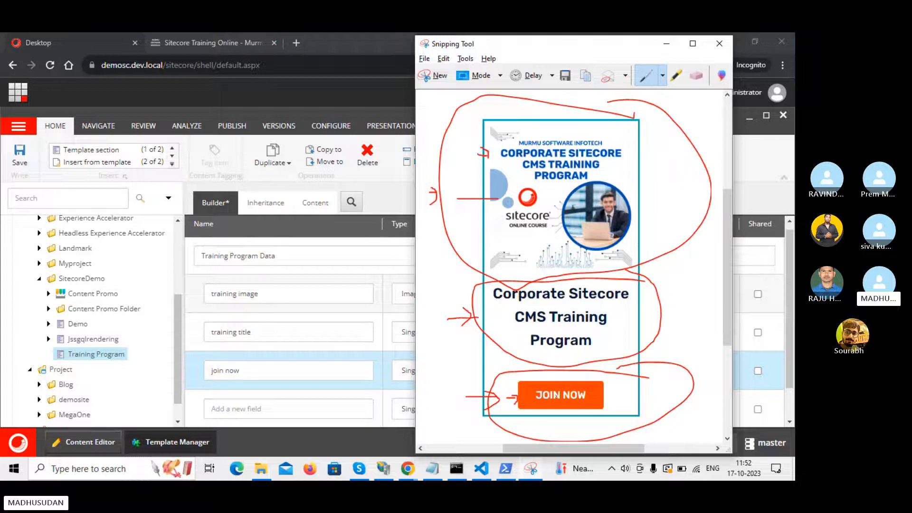
# Step: Set the join now field's type to General Link and save the Training Program template
pyautogui.click(402, 378)
pyautogui.scroll(-1, 445, 296)
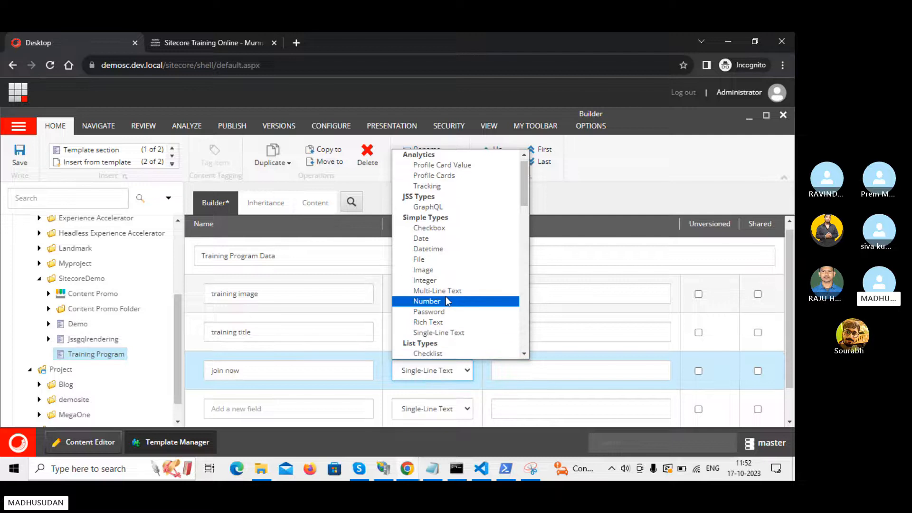
pyautogui.scroll(-2, 446, 296)
pyautogui.scroll(-3, 445, 296)
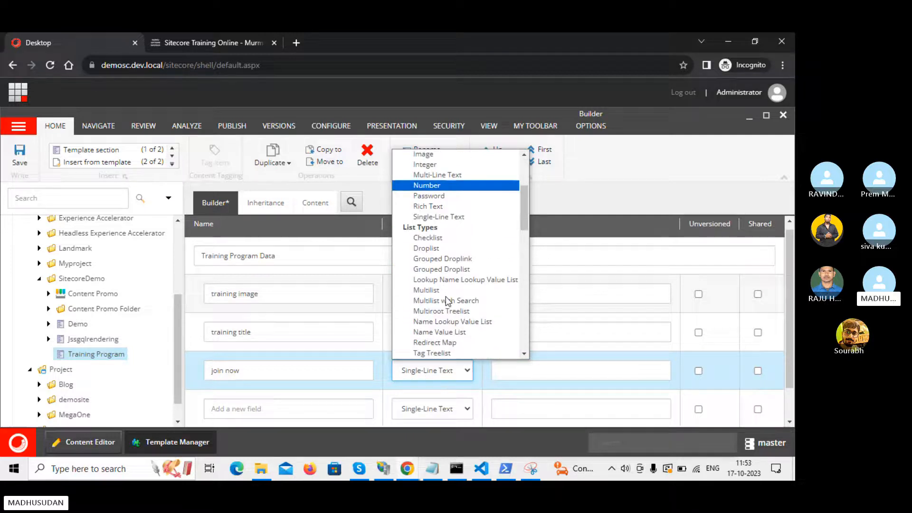
pyautogui.scroll(-2, 446, 301)
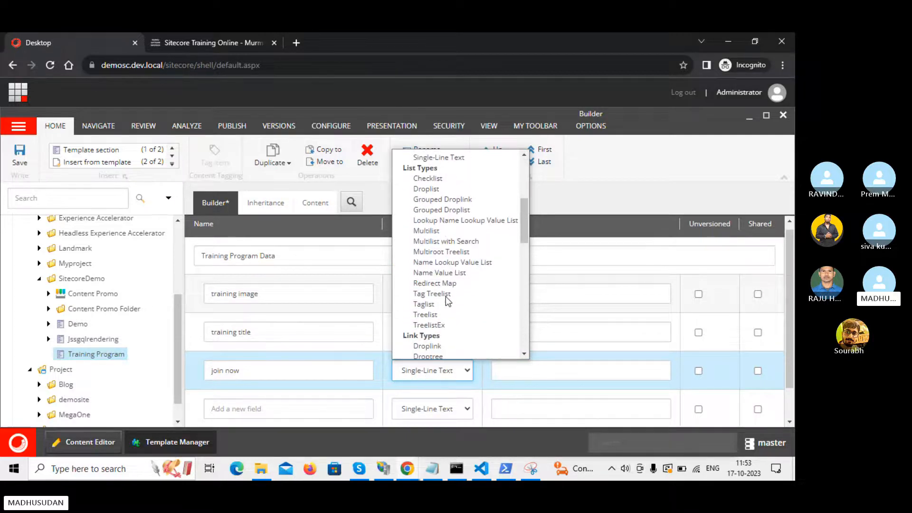
pyautogui.scroll(-2, 445, 297)
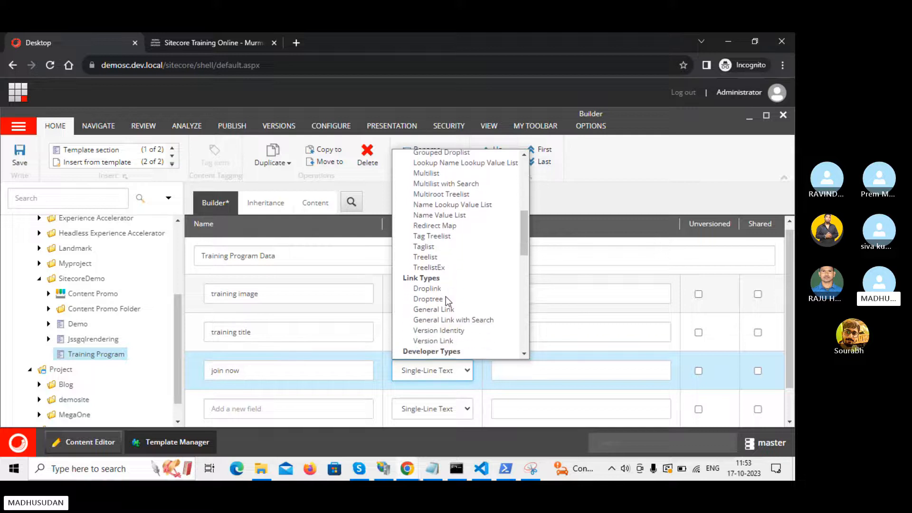
pyautogui.click(423, 312)
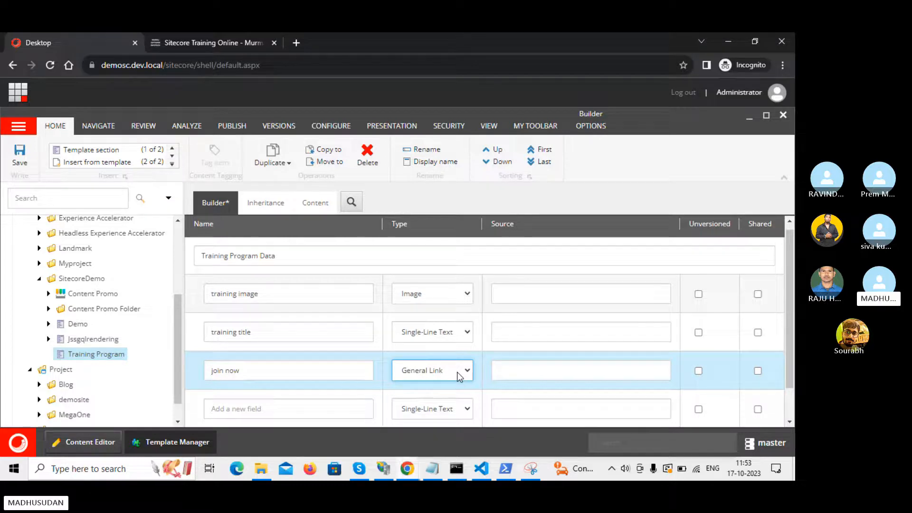
pyautogui.hotkey('ctrl', 's')
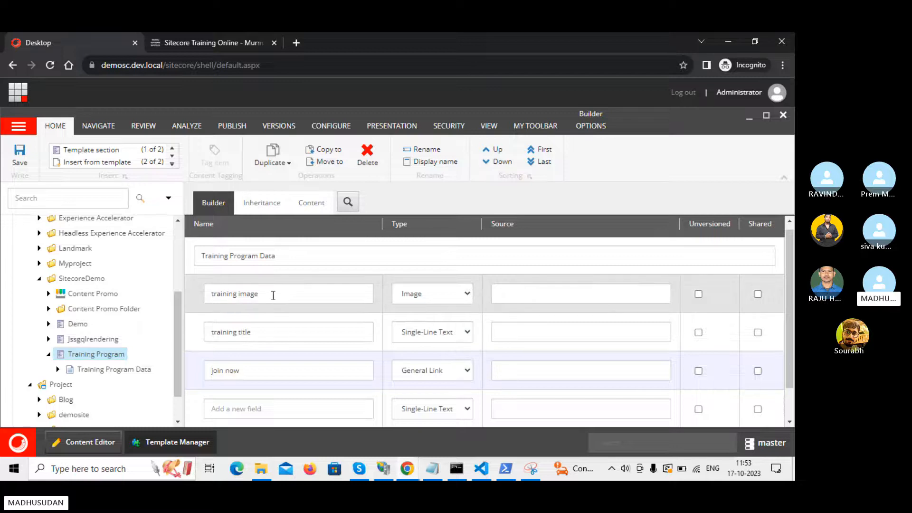
# Step: Compare the template's three fields with the annotated card snip and the course cards on the Sitecore Training Online page
pyautogui.hotkey('alt', 'Tab')
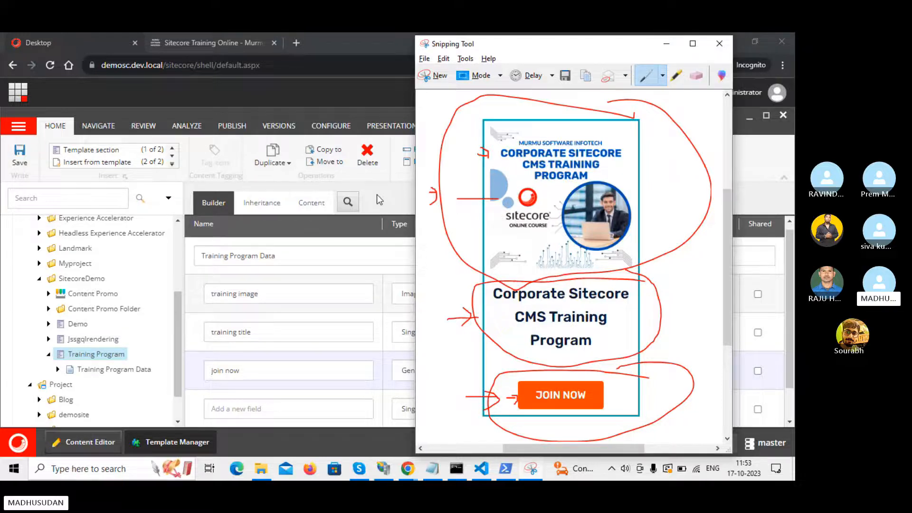
pyautogui.click(387, 200)
pyautogui.hotkey('alt', 'Tab')
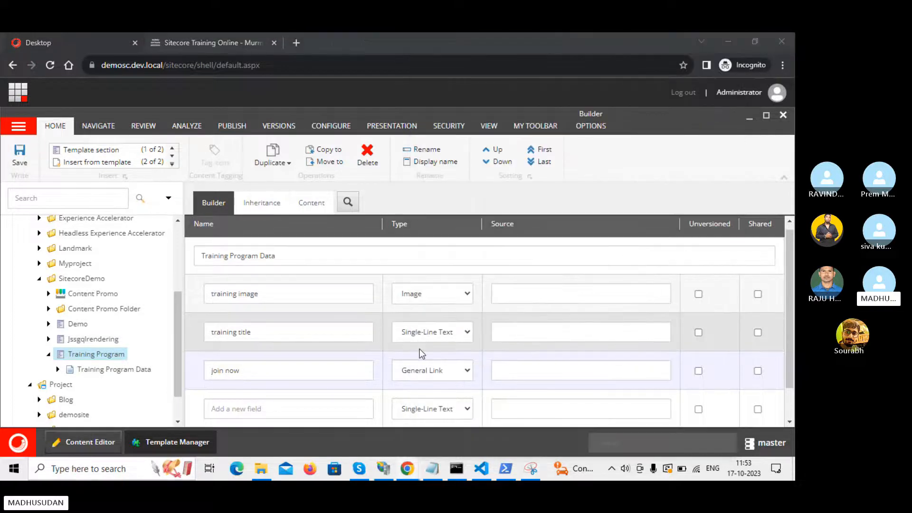
pyautogui.hotkey('alt', 'Tab')
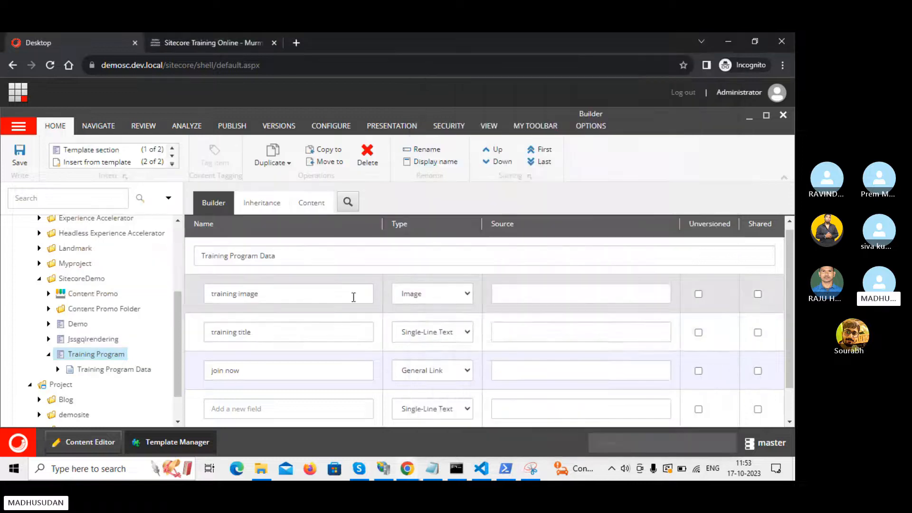
pyautogui.hotkey('alt', 'Tab')
pyautogui.click(205, 35)
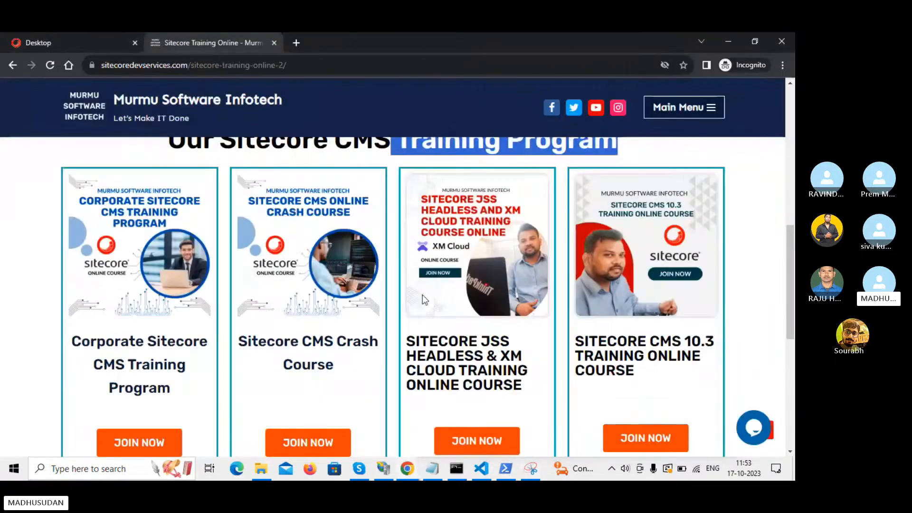
pyautogui.hotkey('alt', 'Tab')
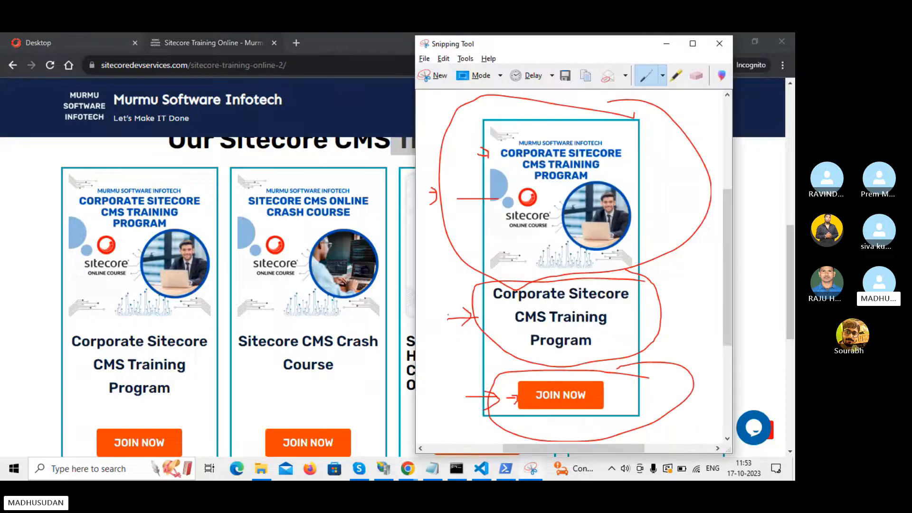
pyautogui.hotkey('alt', 'Tab')
pyautogui.hotkey('alt', 'Tab')
pyautogui.hotkey('alt', 'Tab')
pyautogui.hotkey('alt', 'Tab')
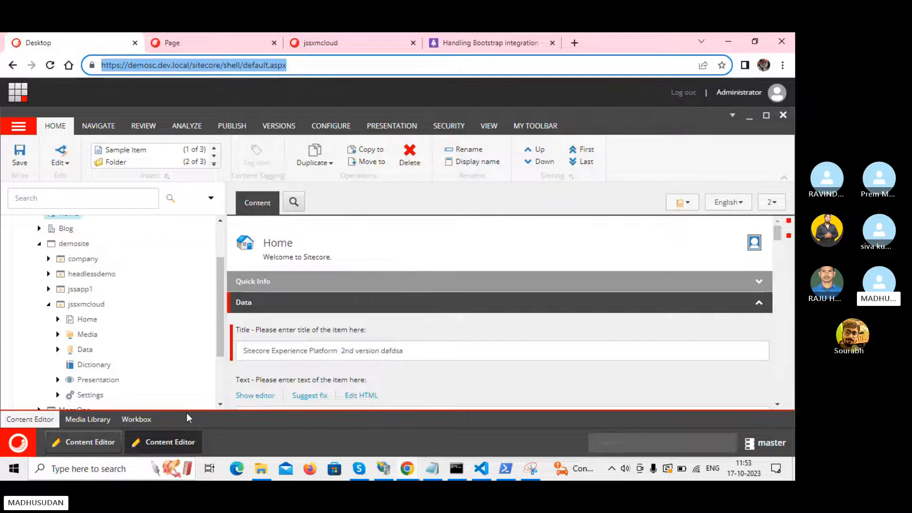
pyautogui.hotkey('alt', 'Tab')
pyautogui.hotkey('alt', 'Tab')
pyautogui.hotkey('alt', 'Tab')
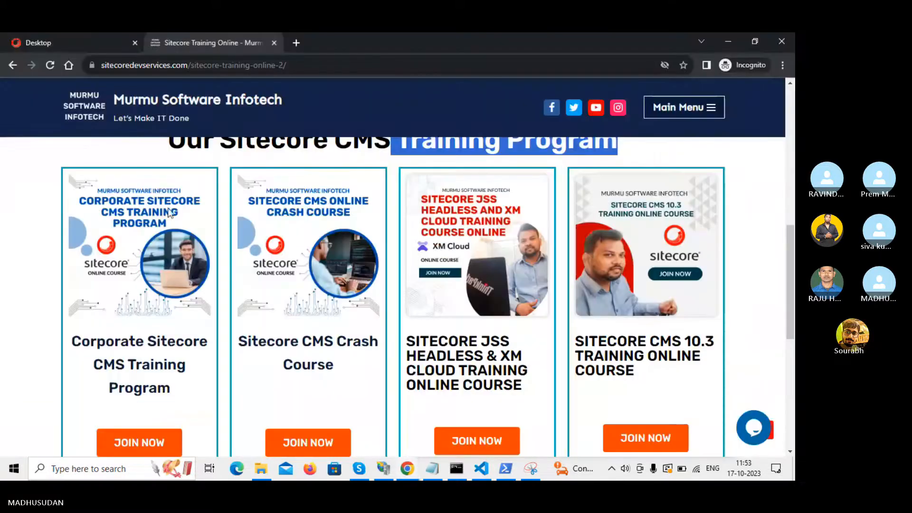
# Step: Return to the Sitecore desktop, save the Training Program template again and collapse its node in the template tree
pyautogui.click(42, 34)
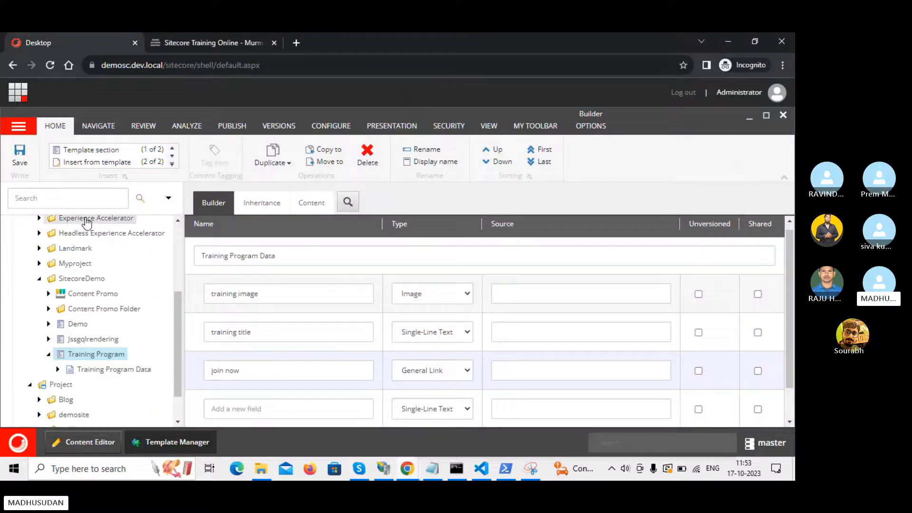
pyautogui.click(19, 157)
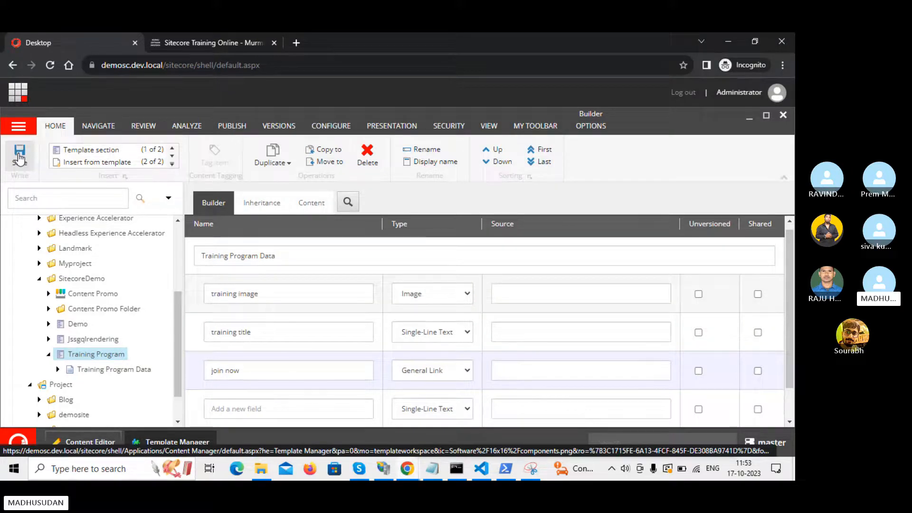
pyautogui.click(47, 354)
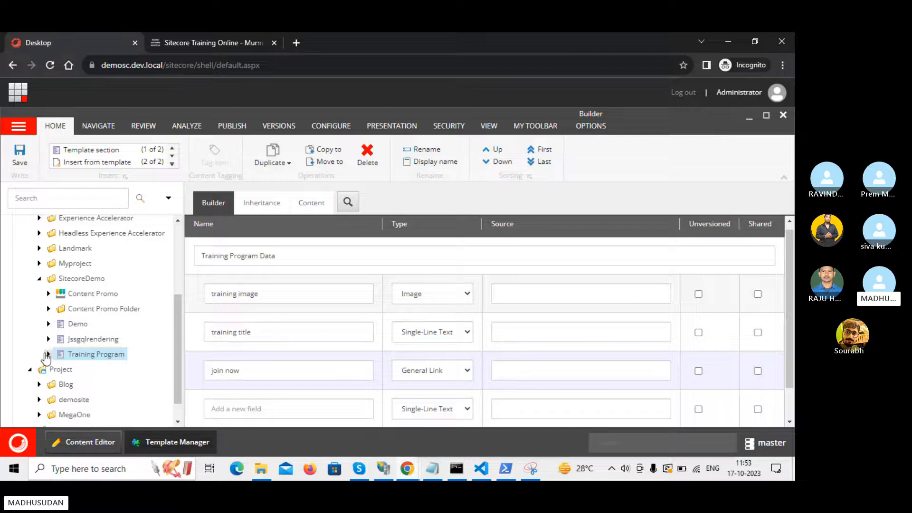
# Step: Review the Training Program template's inherited Standard template fields and its Quick Info details
pyautogui.click(264, 211)
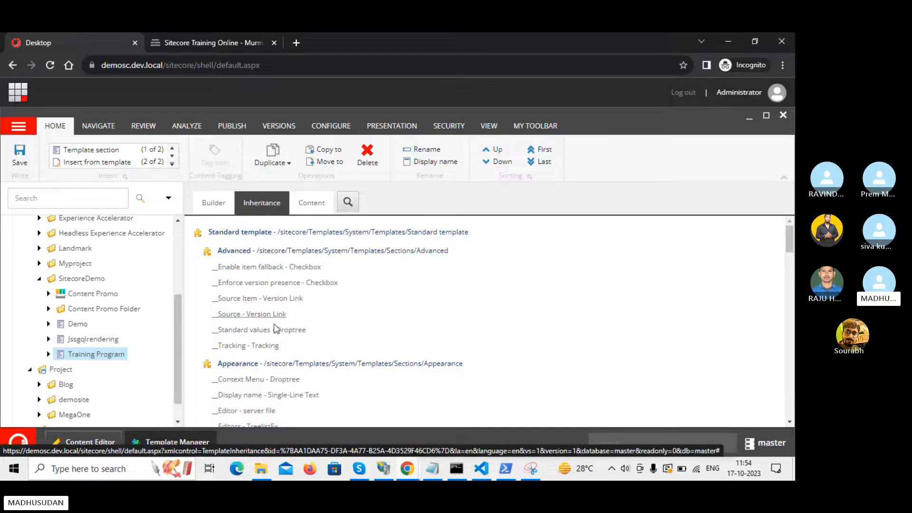
pyautogui.scroll(-6, 272, 351)
pyautogui.scroll(6, 272, 351)
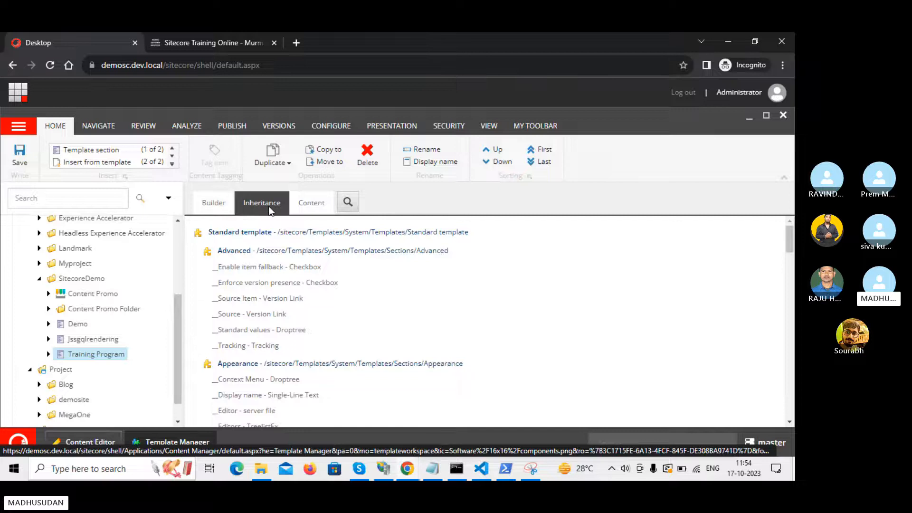
pyautogui.click(310, 204)
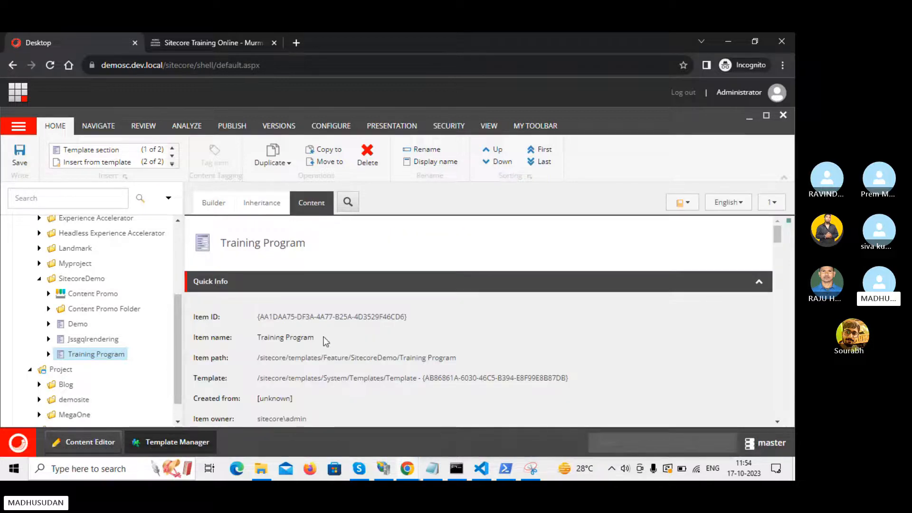
pyautogui.scroll(-1, 337, 359)
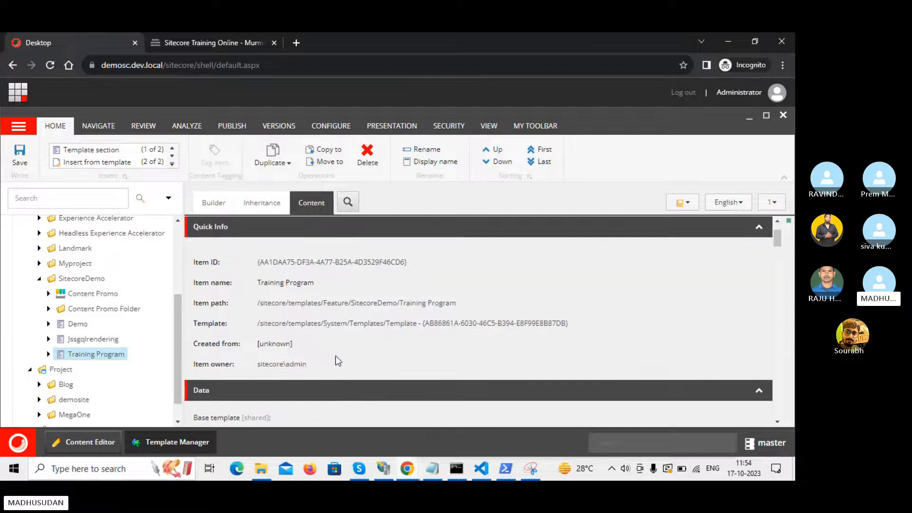
pyautogui.scroll(1, 266, 277)
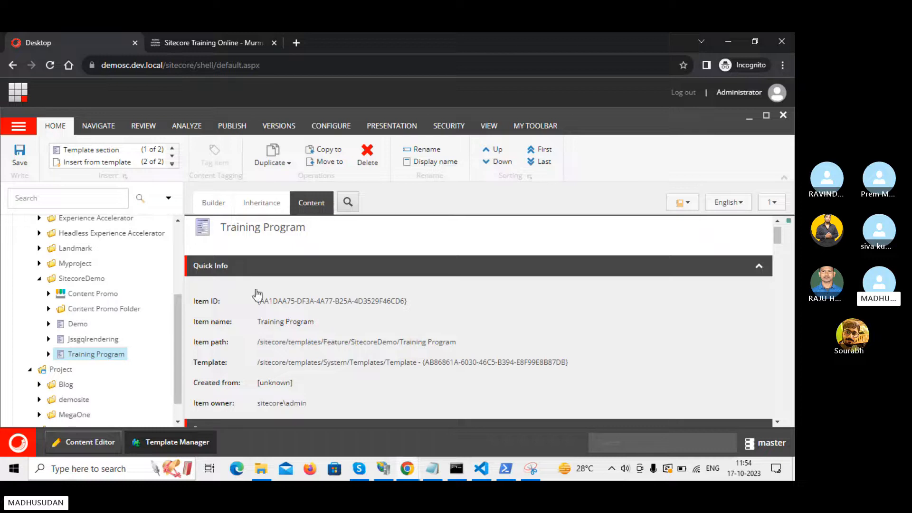
# Step: Collapse the Training Program template's Quick Info section and examine the Base template setting in its Data section
pyautogui.scroll(-1, 266, 394)
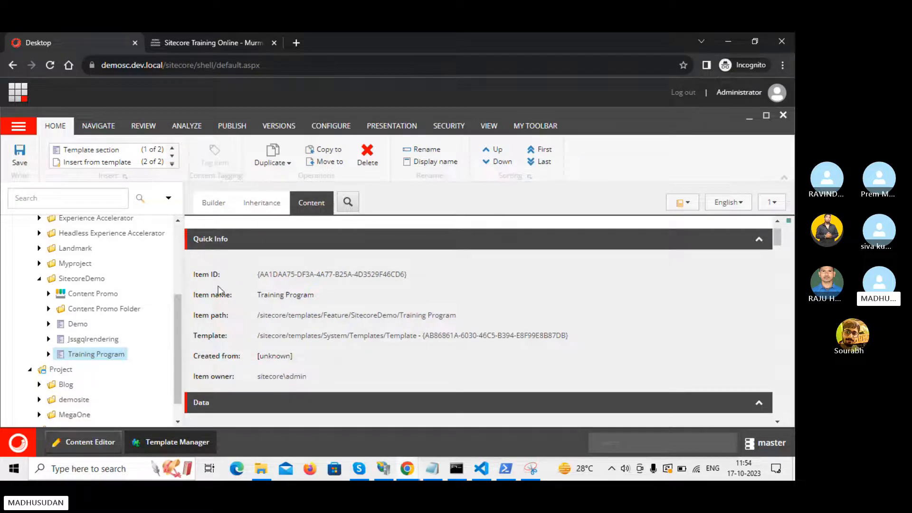
pyautogui.click(228, 249)
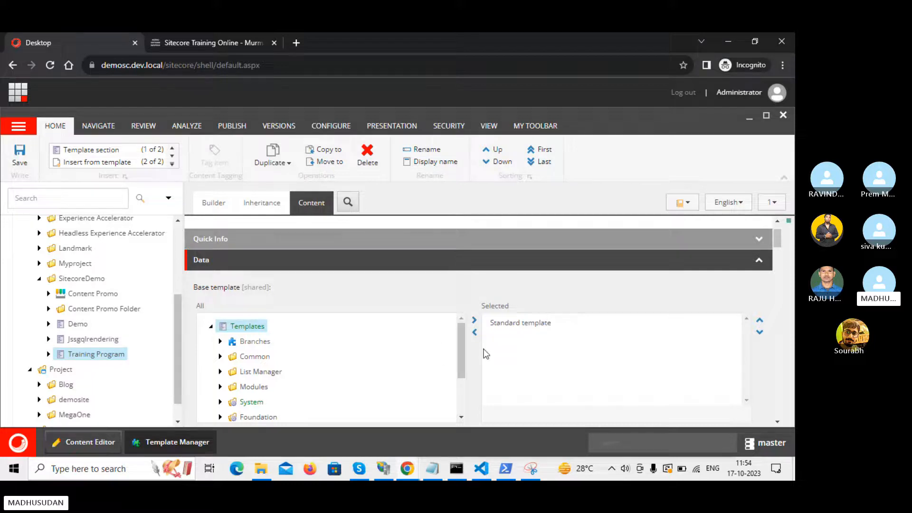
pyautogui.scroll(-3, 777, 422)
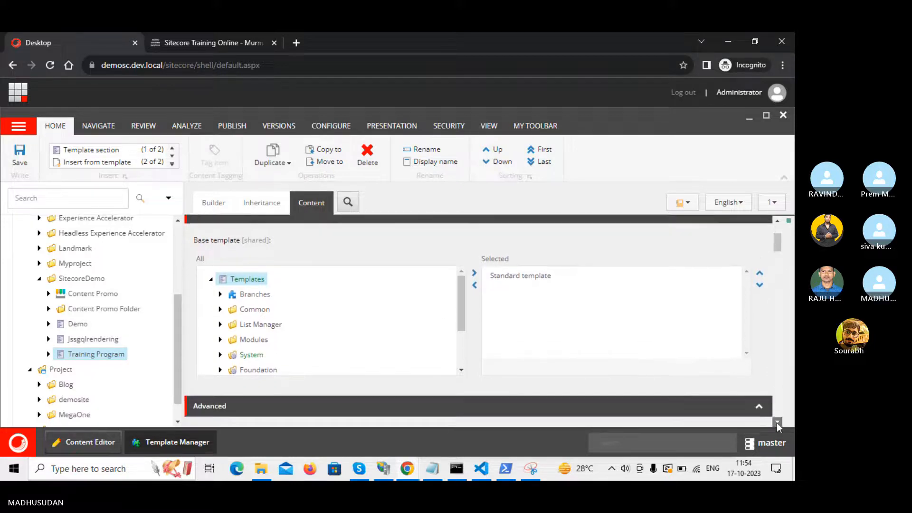
pyautogui.scroll(3, 777, 222)
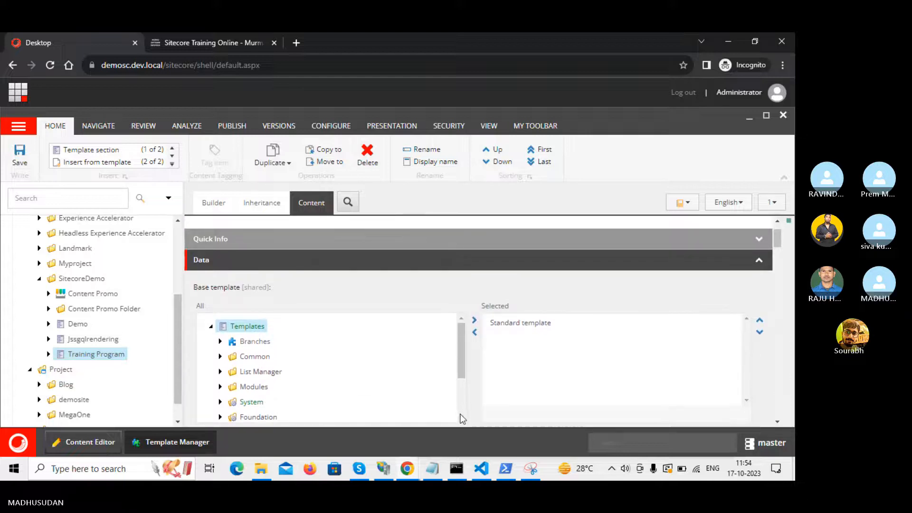
pyautogui.scroll(-1, 461, 418)
pyautogui.scroll(1, 462, 325)
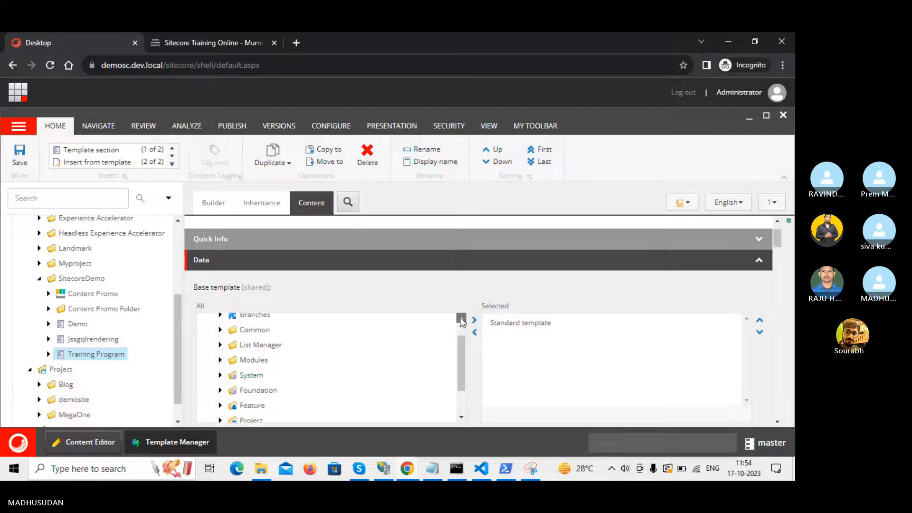
pyautogui.click(777, 422)
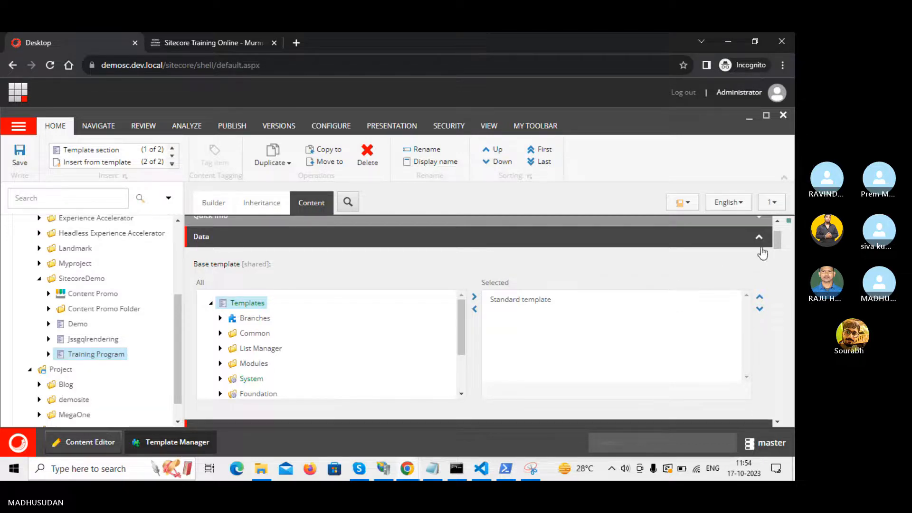
pyautogui.click(778, 221)
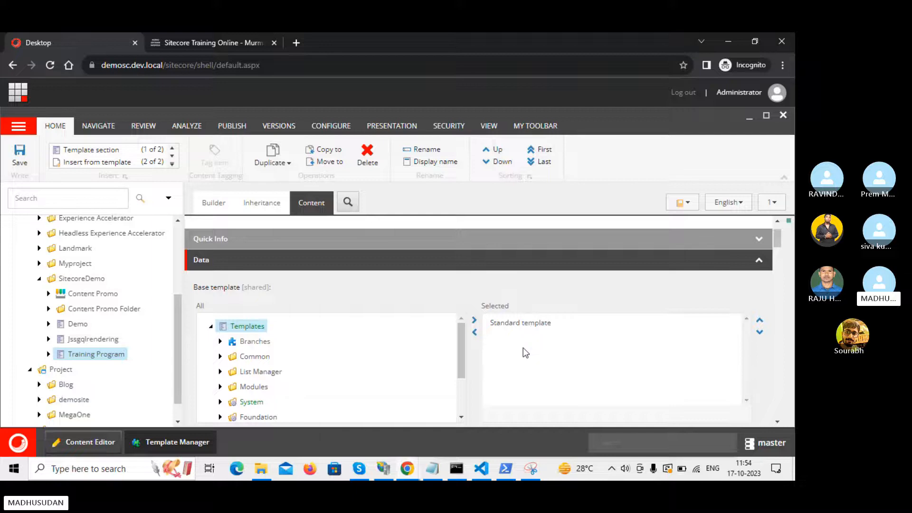
pyautogui.scroll(1, 475, 394)
pyautogui.scroll(-1, 475, 393)
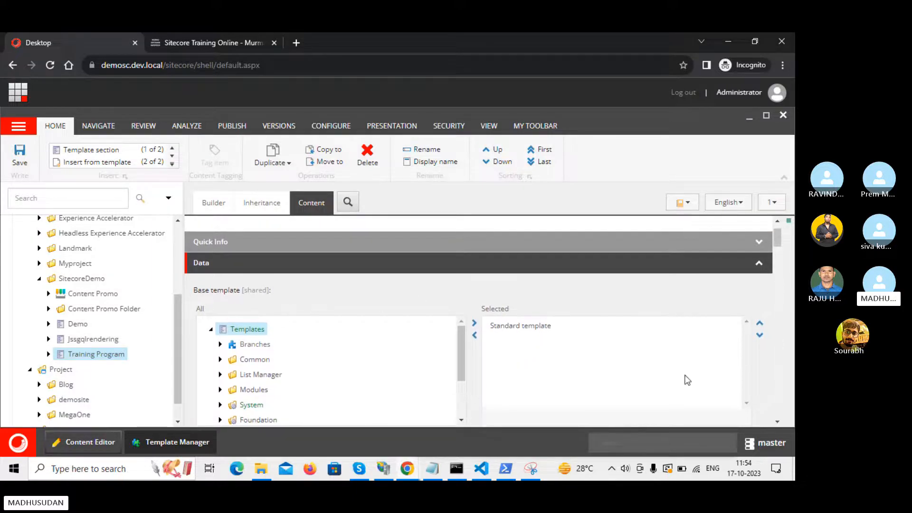
pyautogui.scroll(-2, 778, 424)
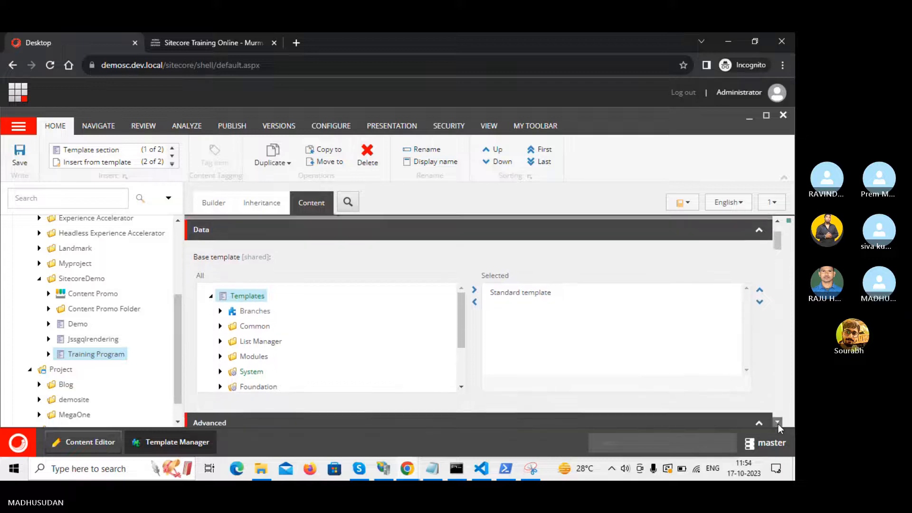
pyautogui.click(776, 220)
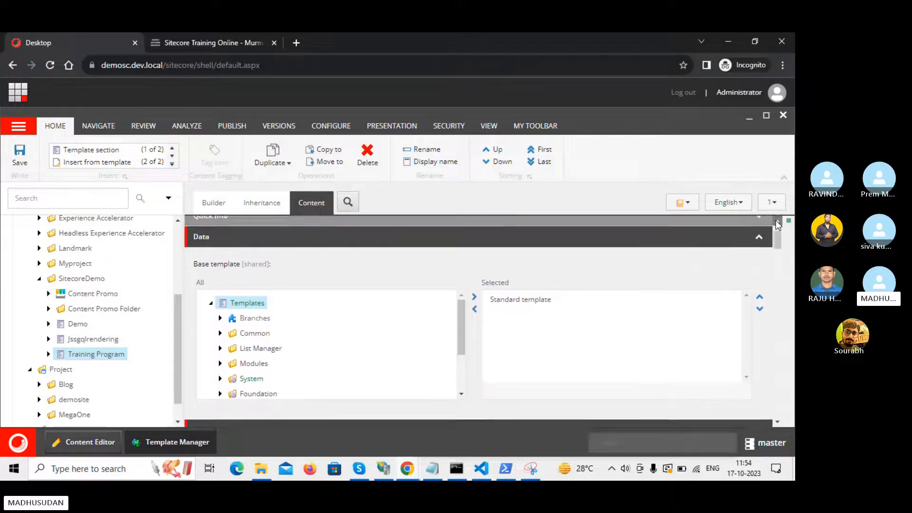
pyautogui.click(777, 220)
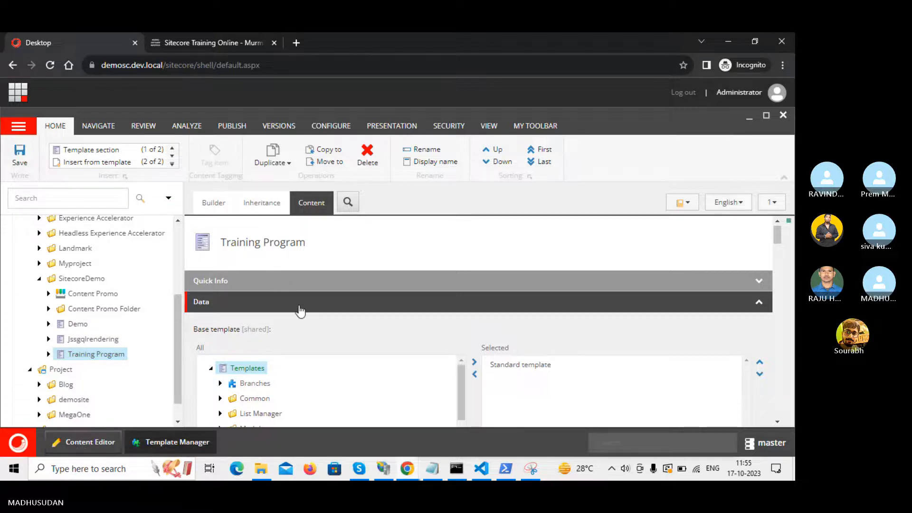
pyautogui.scroll(-1, 310, 321)
pyautogui.scroll(1, 310, 322)
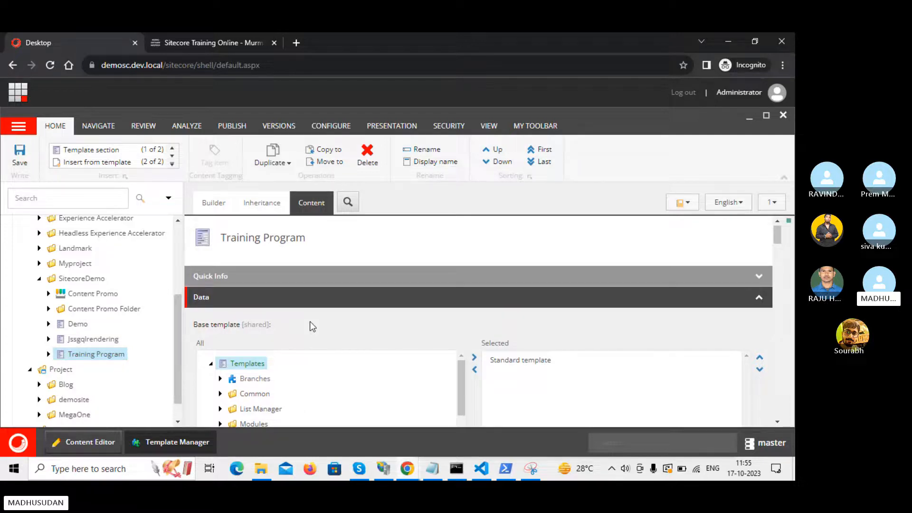
# Step: Open Notepad, note the word "Inheritance" in a new file, shift the window aside and minimize it
pyautogui.click(83, 477)
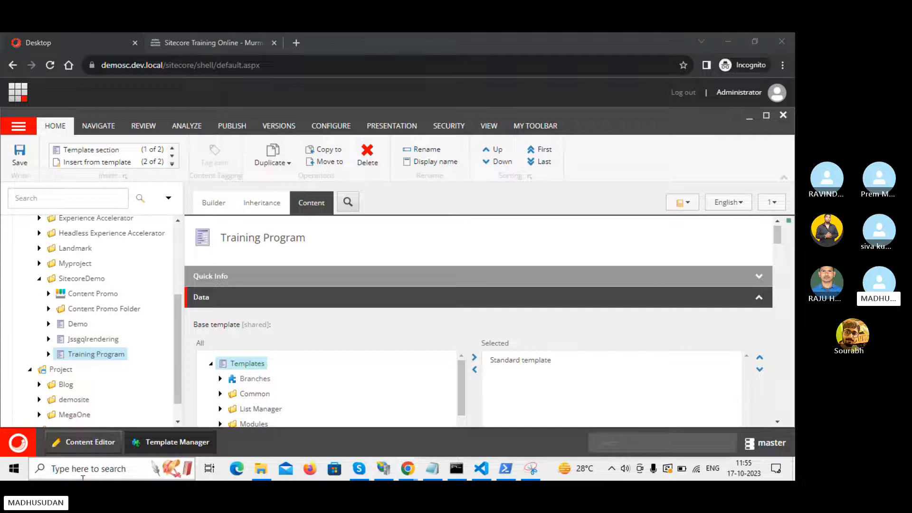
pyautogui.write('not')
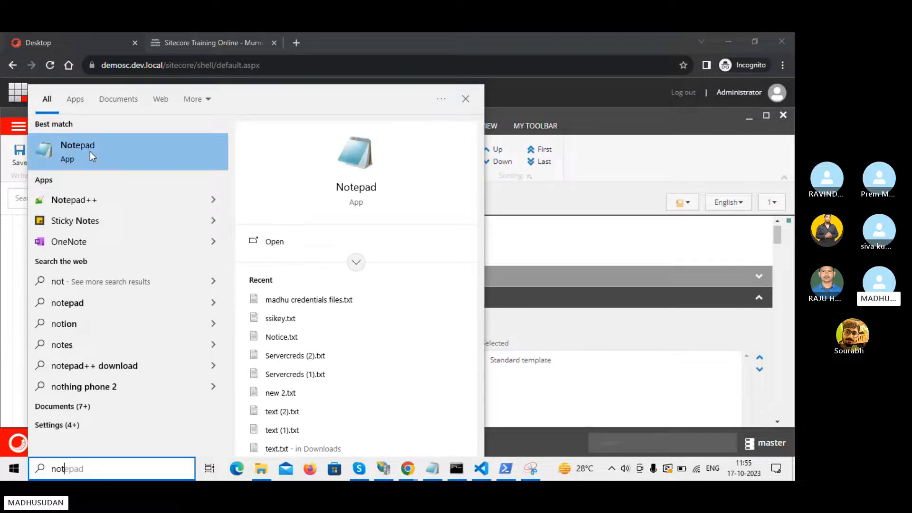
pyautogui.click(94, 154)
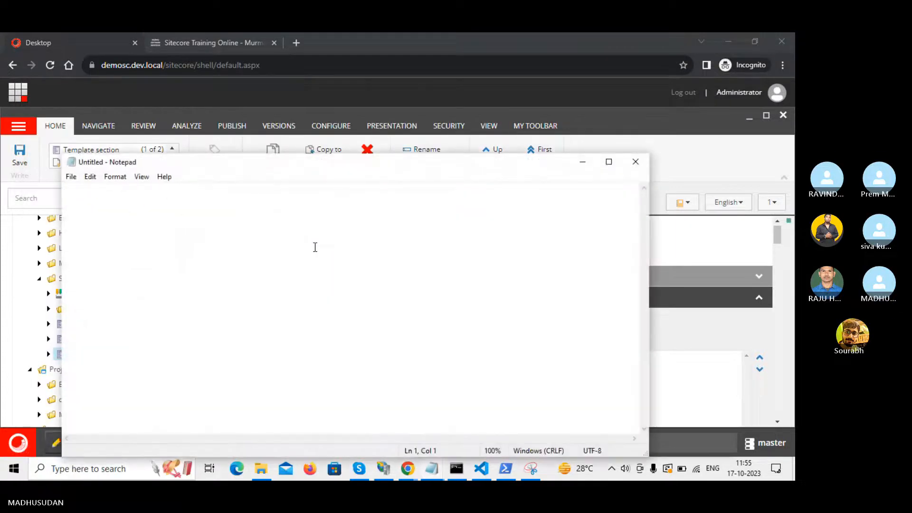
pyautogui.write('Inheritance')
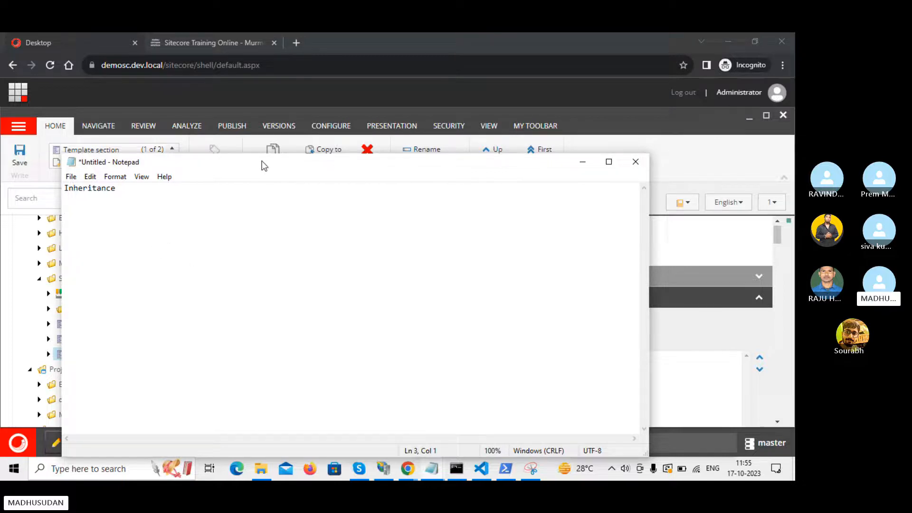
pyautogui.moveTo(261, 163); pyautogui.dragTo(348, 162)
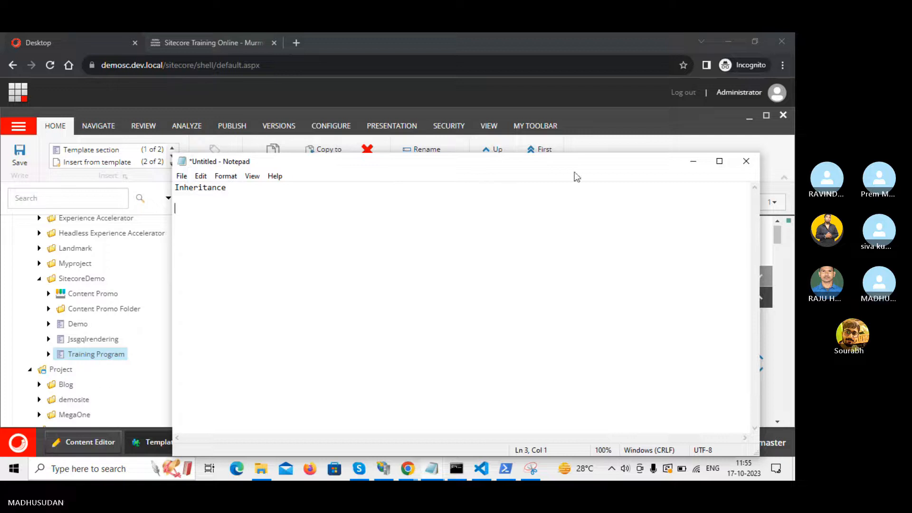
pyautogui.click(694, 161)
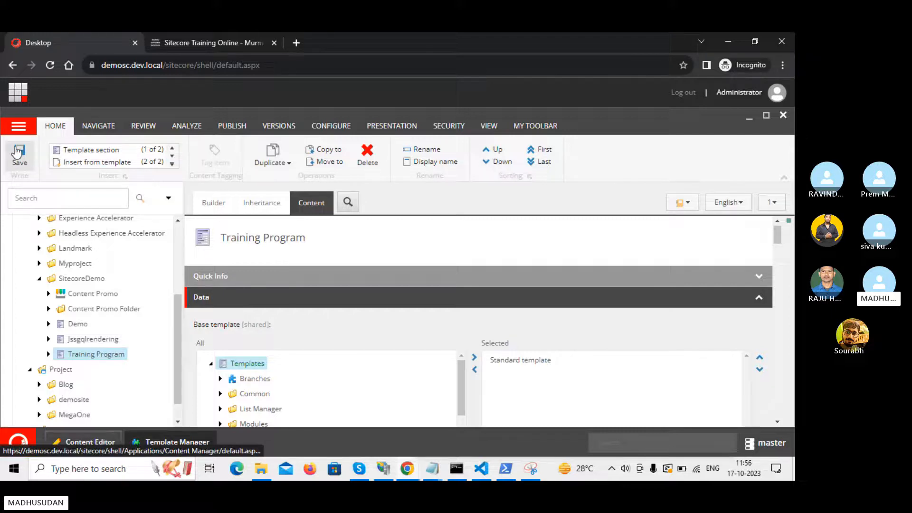
# Step: Save the Training Program template and compare its field builder with its content view
pyautogui.click(18, 152)
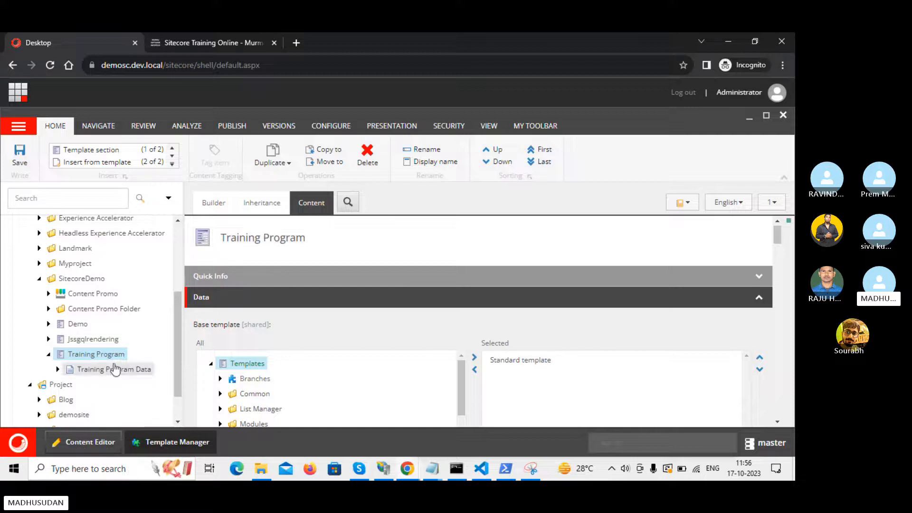
pyautogui.click(213, 202)
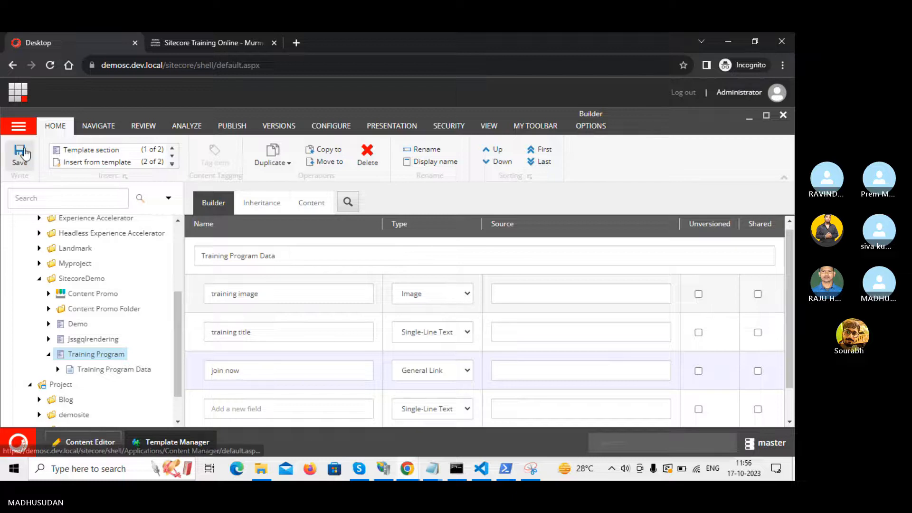
pyautogui.click(21, 153)
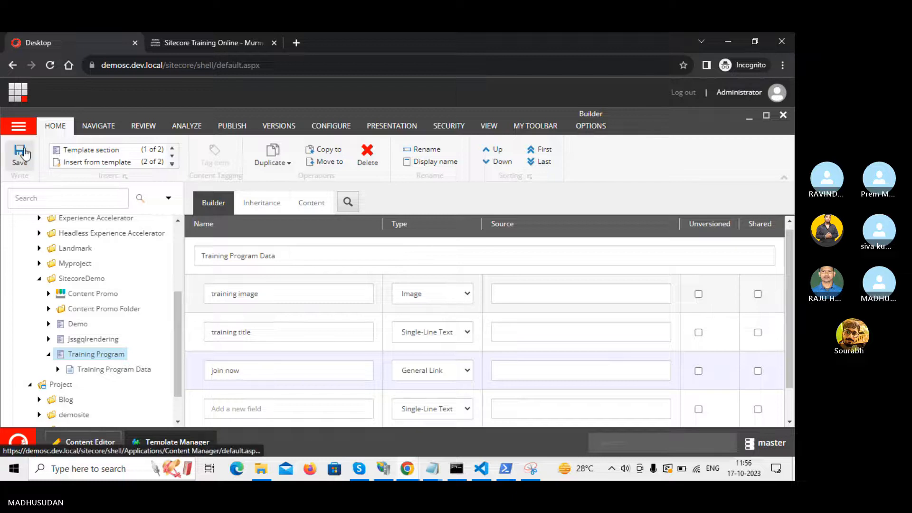
pyautogui.click(268, 209)
pyautogui.click(312, 211)
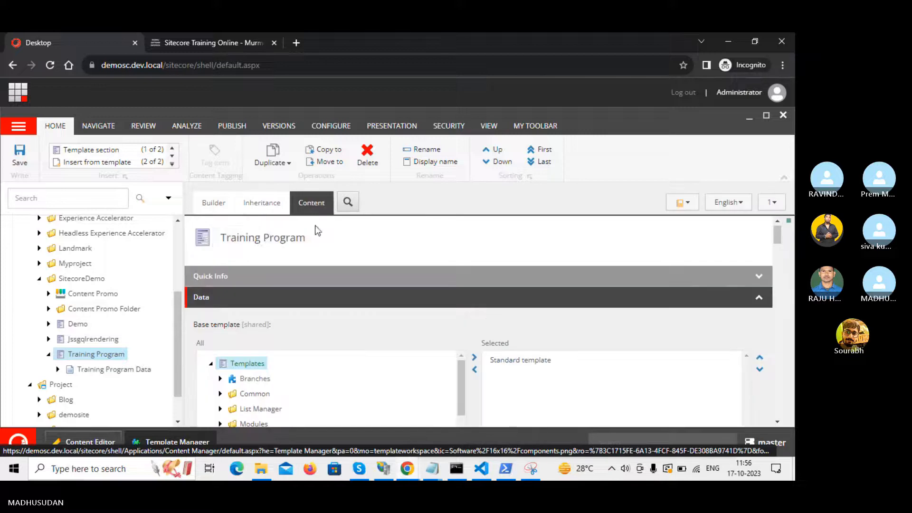
pyautogui.click(213, 202)
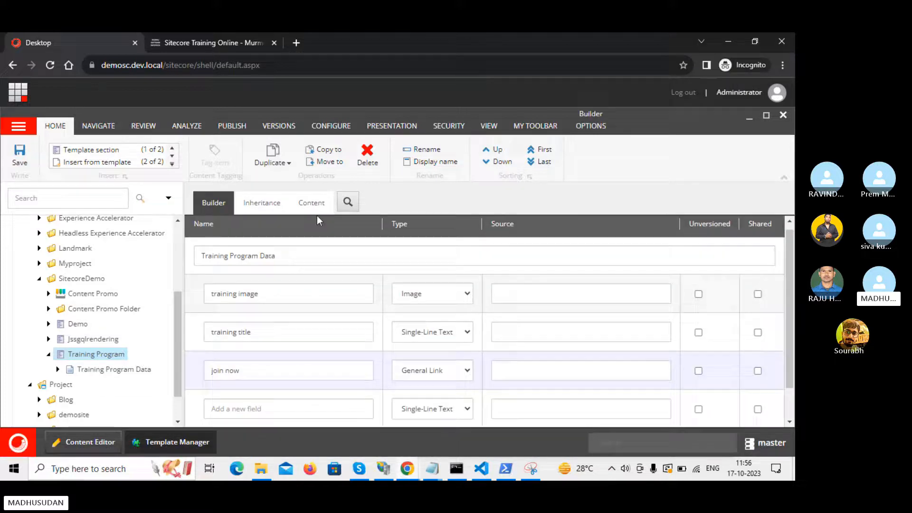
pyautogui.click(312, 204)
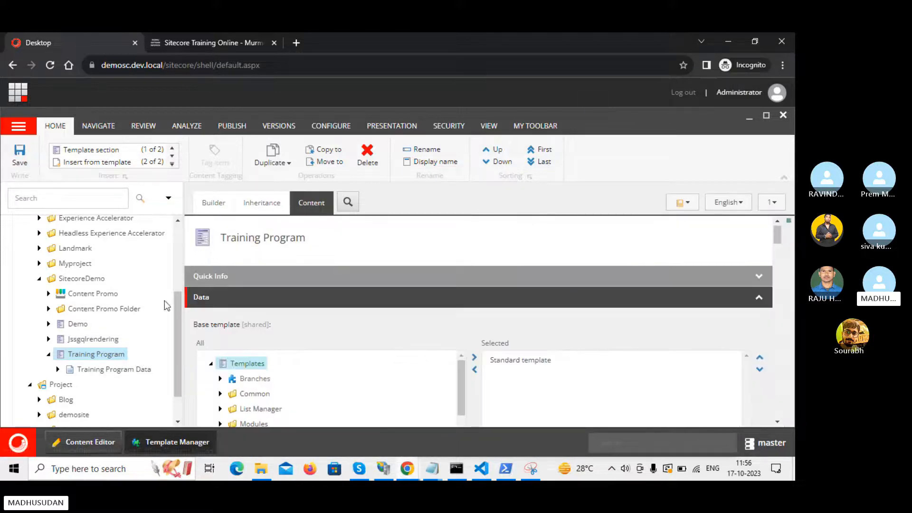
# Step: Change the Training Program template's icon to Apps/32x32/News.png from the Apps icon collection
pyautogui.click(203, 243)
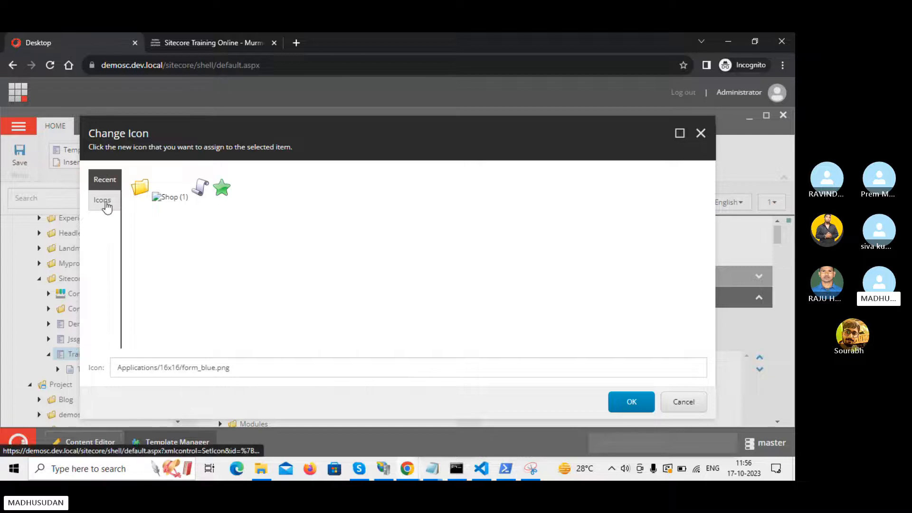
pyautogui.click(106, 203)
pyautogui.scroll(-3, 275, 314)
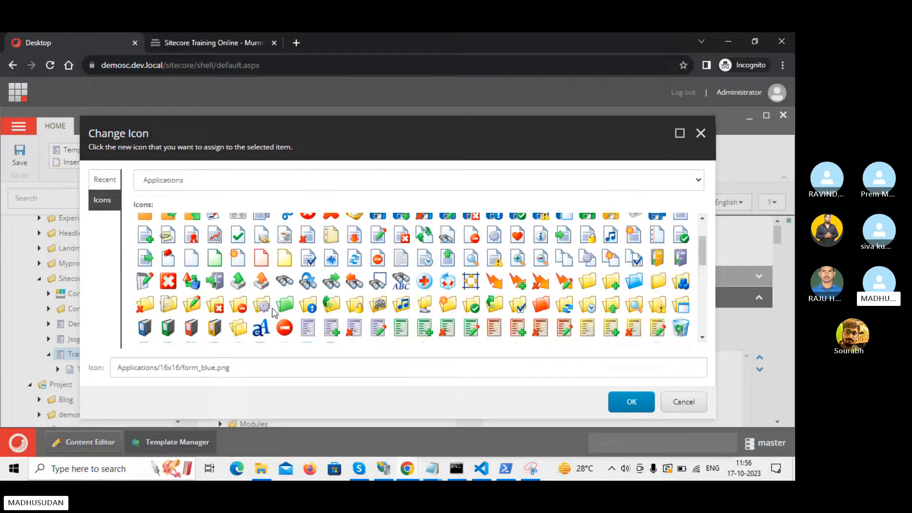
pyautogui.click(245, 180)
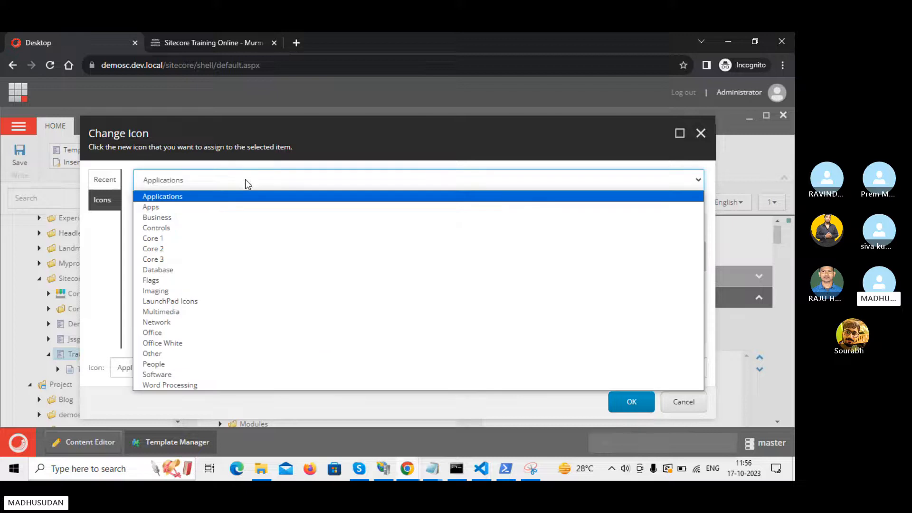
pyautogui.click(166, 208)
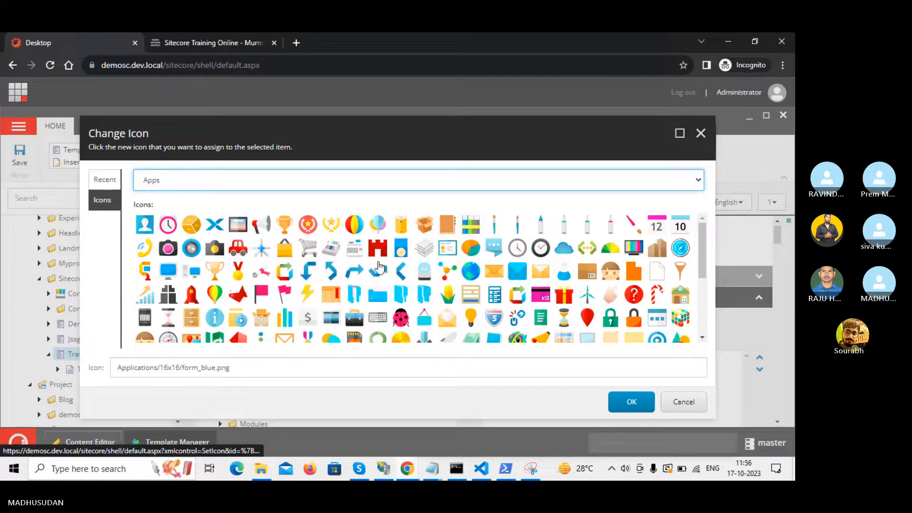
pyautogui.scroll(-1, 379, 265)
pyautogui.scroll(-1, 378, 265)
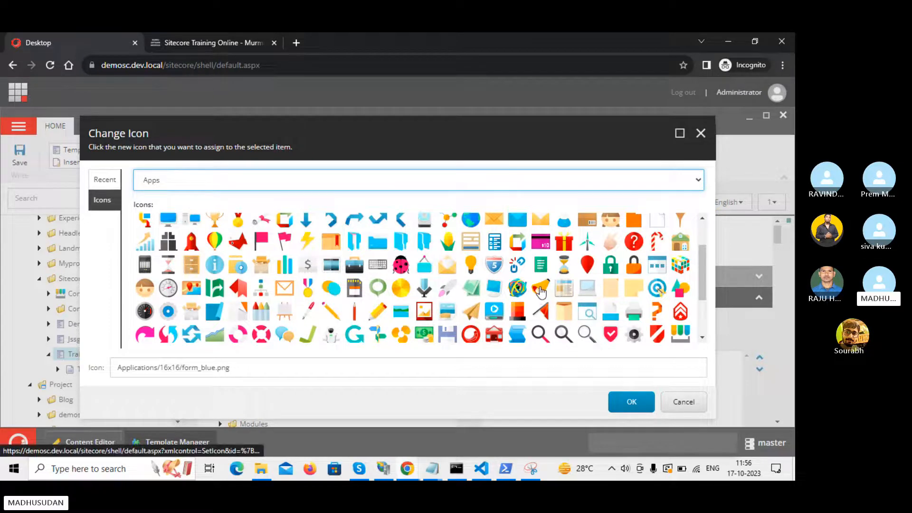
pyautogui.click(541, 288)
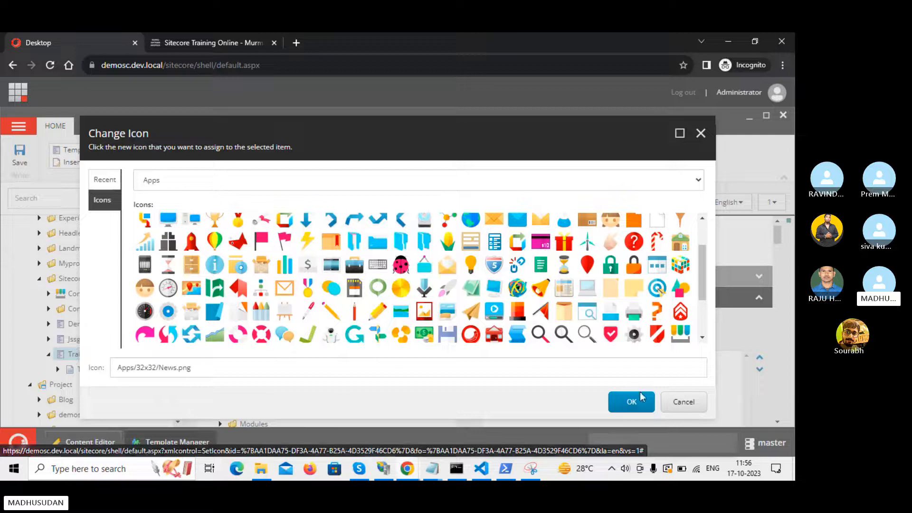
pyautogui.click(641, 404)
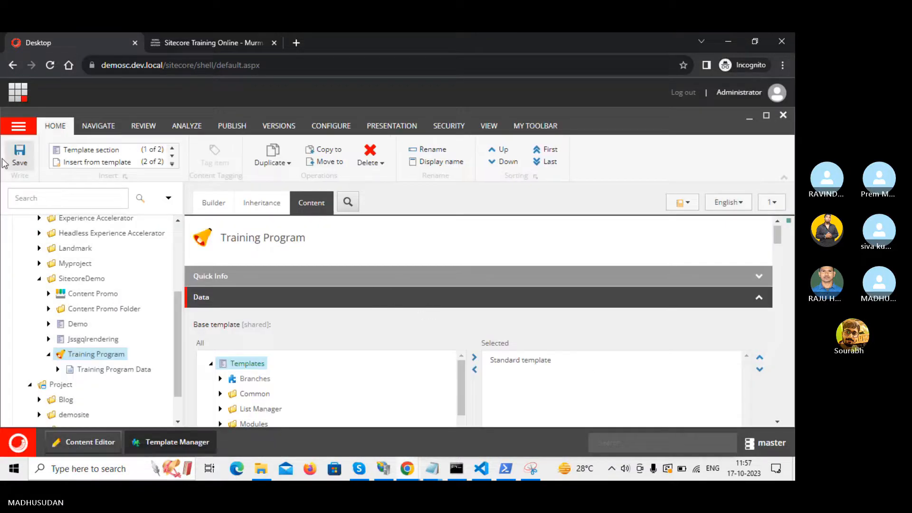
# Step: Save the Training Program template, return to its field builder, save again and collapse its tree node
pyautogui.click(16, 164)
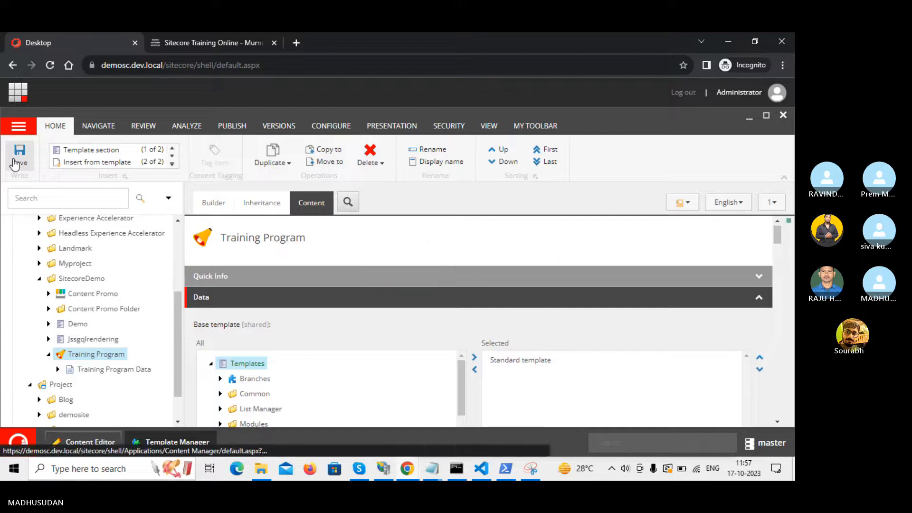
pyautogui.click(210, 204)
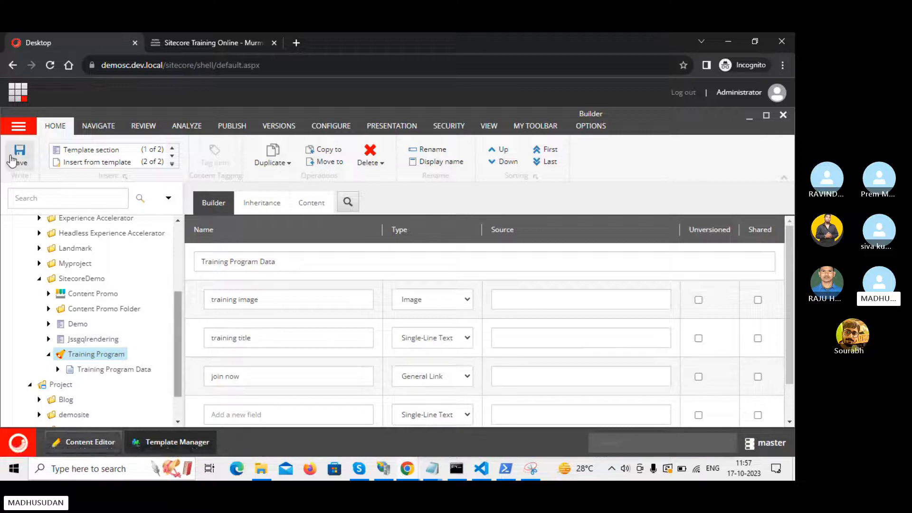
pyautogui.click(21, 172)
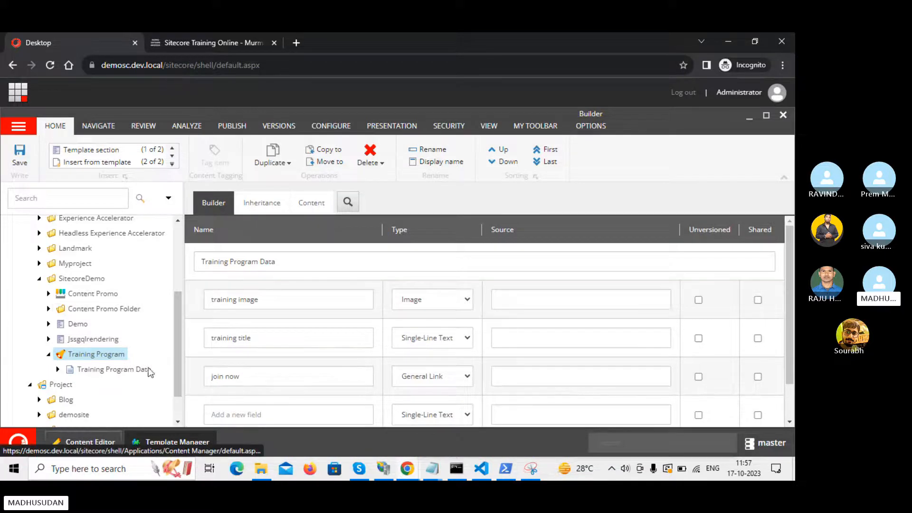
pyautogui.click(48, 354)
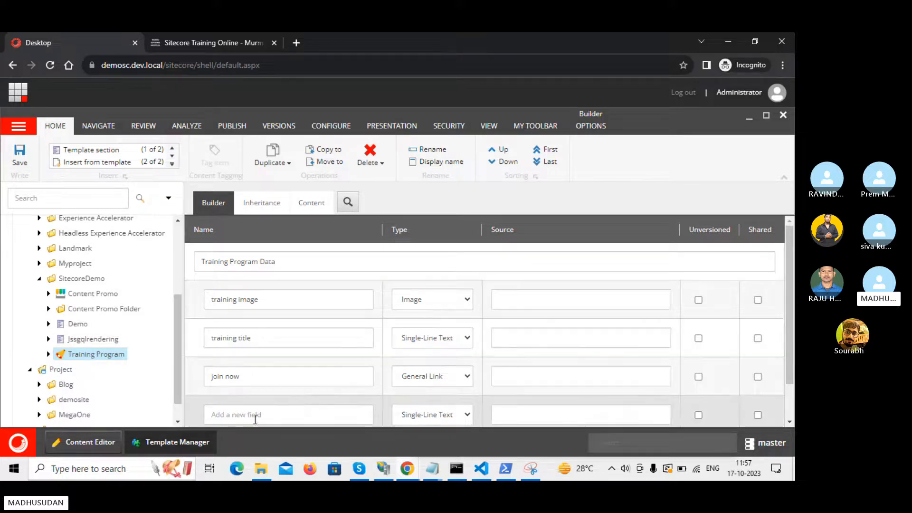
# Step: Open Notepad, note the heading "Standard values:" in a new file and minimize the window
pyautogui.click(82, 469)
pyautogui.write('not')
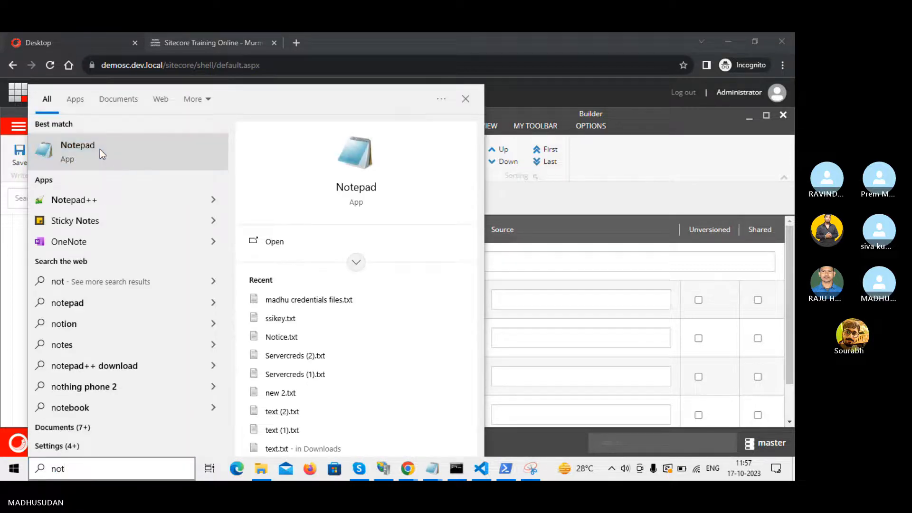
pyautogui.click(100, 149)
pyautogui.write('Sta')
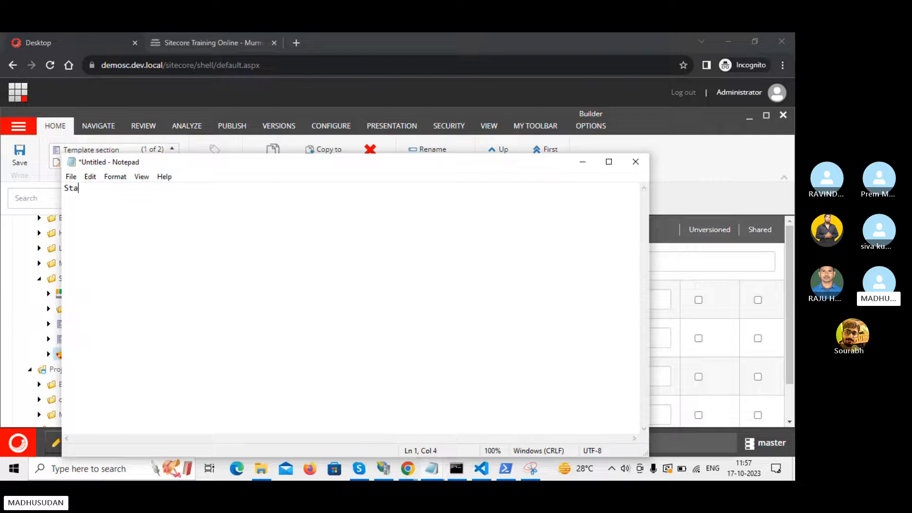
pyautogui.write('ndard values:')
pyautogui.click(583, 161)
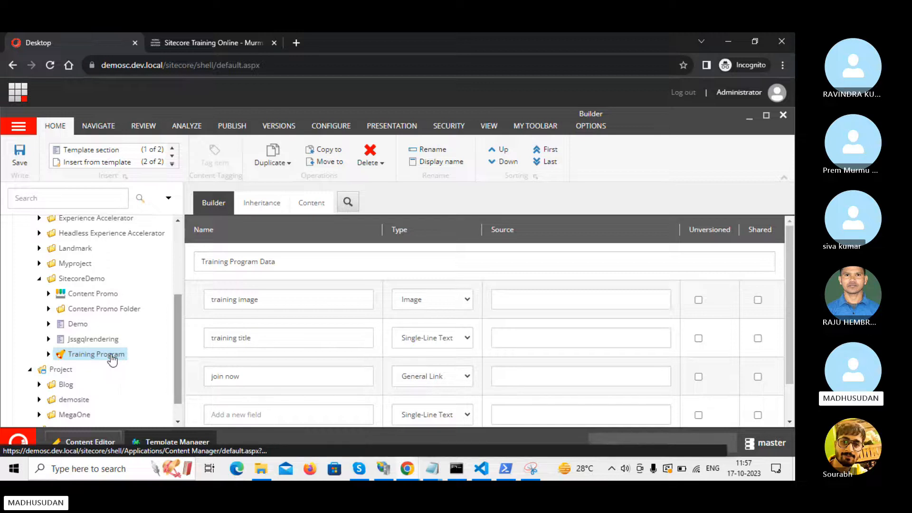
# Step: Return to the Notepad note and add "Default value in item," after the "Standard values:" heading
pyautogui.hotkey('alt', 'Tab')
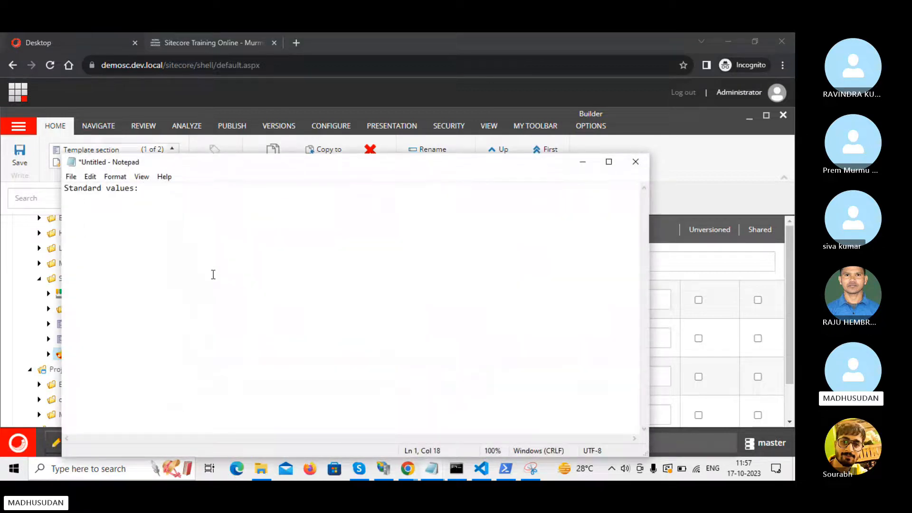
pyautogui.write('Default')
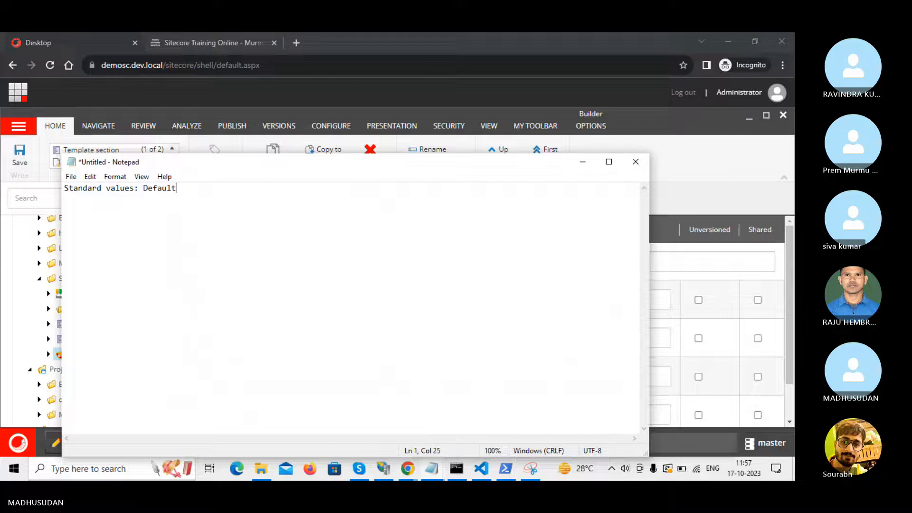
pyautogui.write(' value i')
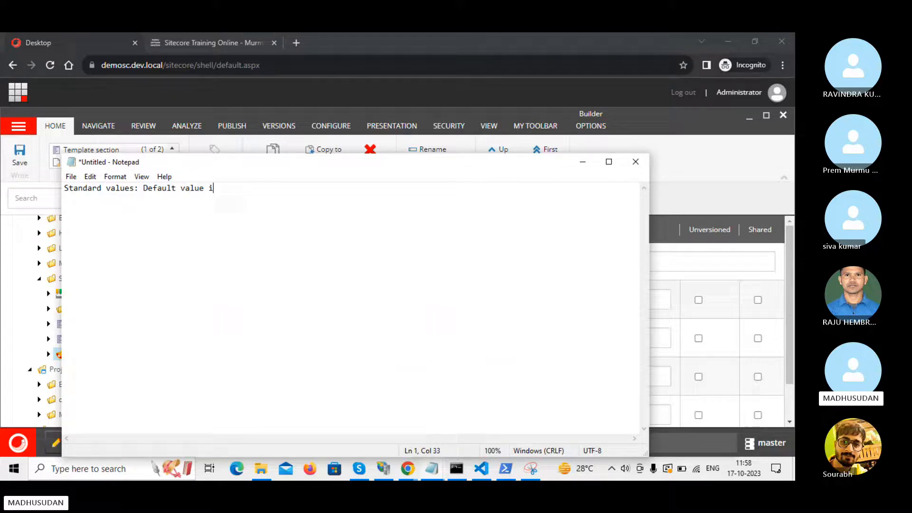
pyautogui.write('n item')
pyautogui.write(', ')
pyautogui.write('sta')
pyautogui.press('BackSpace')
pyautogui.press('BackSpace')
pyautogui.press('BackSpace')
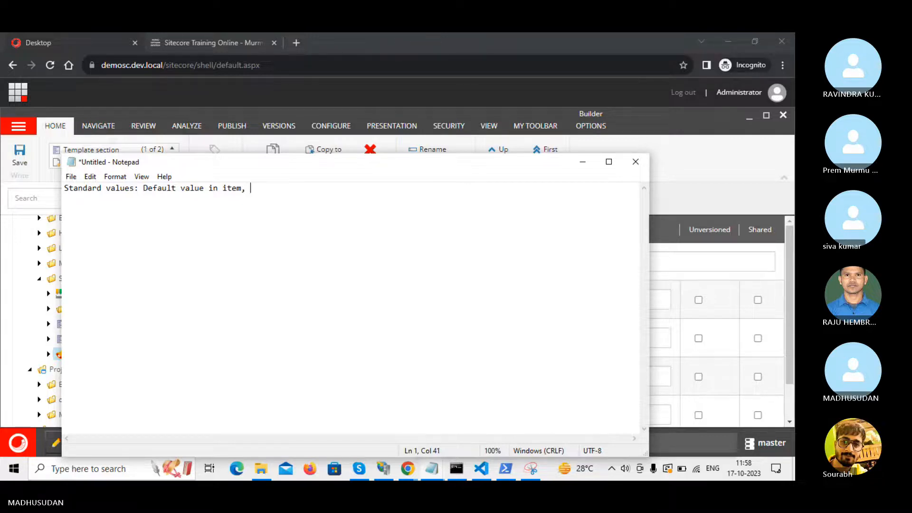
# Step: Append "standard values from created template" to the note, and glance at the Training Program template in Sitecore before returning to Notepad
pyautogui.write('standar')
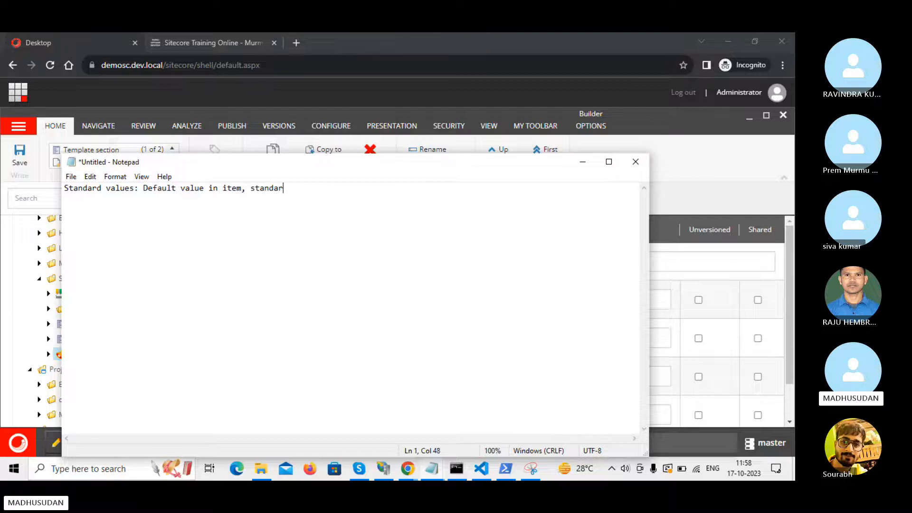
pyautogui.write('d values f')
pyautogui.write('orm the')
pyautogui.press('BackSpace')
pyautogui.press('BackSpace')
pyautogui.press('BackSpace')
pyautogui.press('BackSpace')
pyautogui.press('BackSpace')
pyautogui.press('BackSpace')
pyautogui.press('BackSpace')
pyautogui.write('rom')
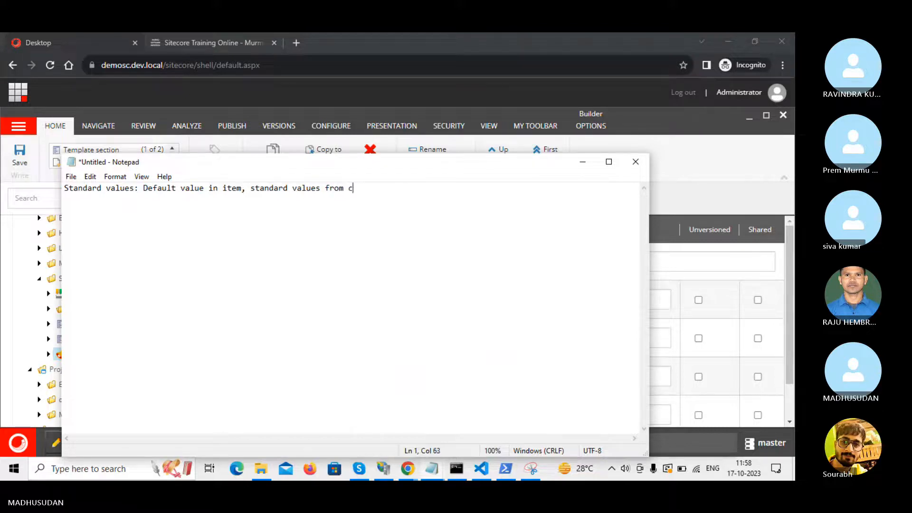
pyautogui.write(' created template')
pyautogui.hotkey('alt', 'Tab')
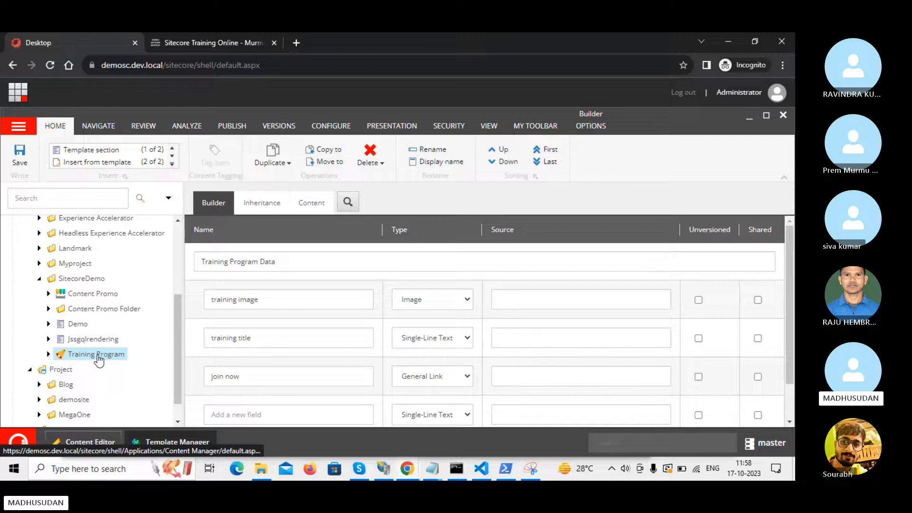
pyautogui.hotkey('alt', 'Tab')
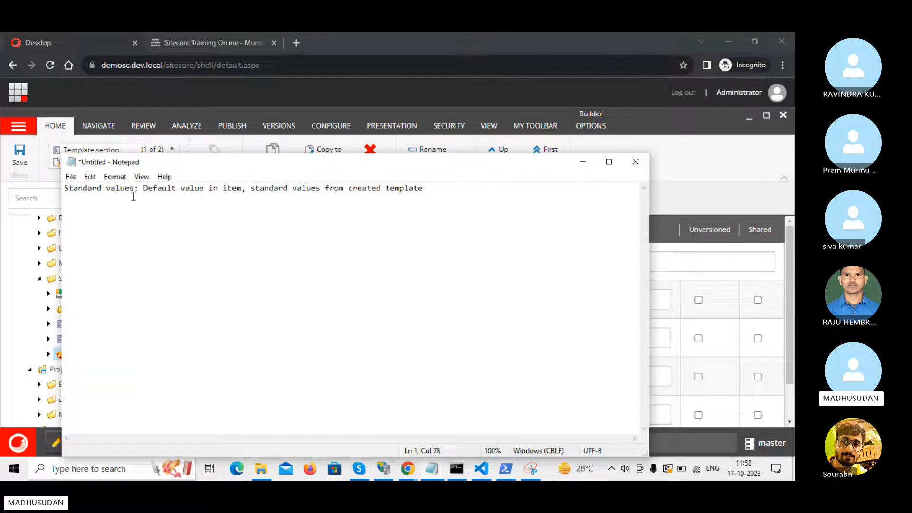
# Step: Move the text after the "Standard values:" heading onto its own line and number it "1."
pyautogui.click(147, 188)
pyautogui.moveTo(143, 188); pyautogui.dragTo(250, 188)
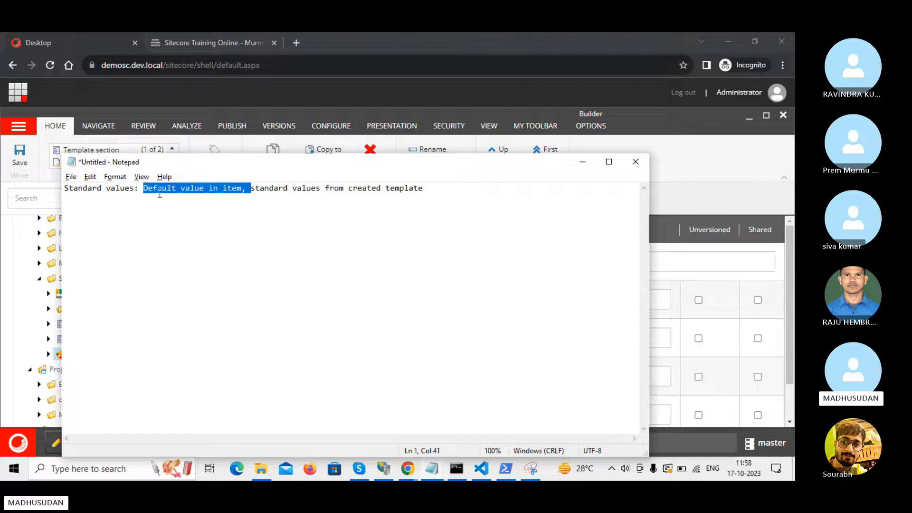
pyautogui.click(144, 189)
pyautogui.press('Return')
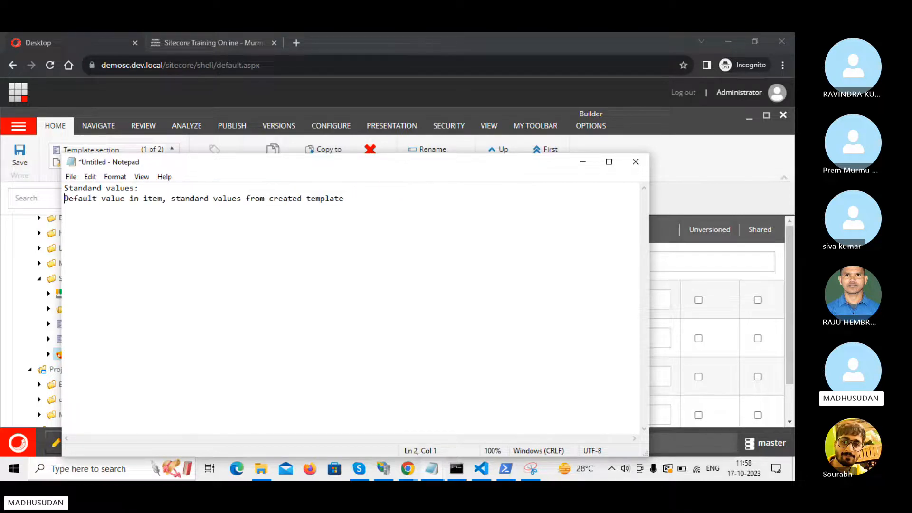
pyautogui.write('1.')
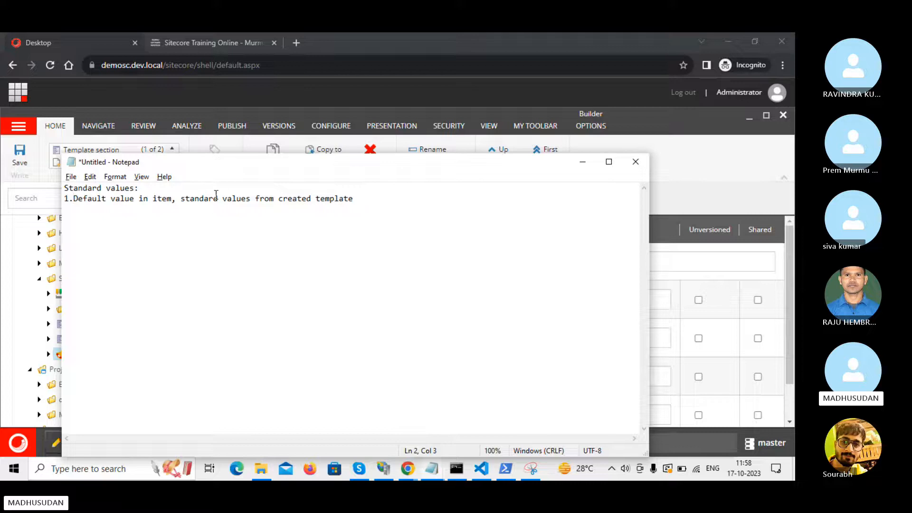
# Step: Add "2. Define insert options" as the second point and set the "standard values from created template" text apart below a blank line
pyautogui.press('Return')
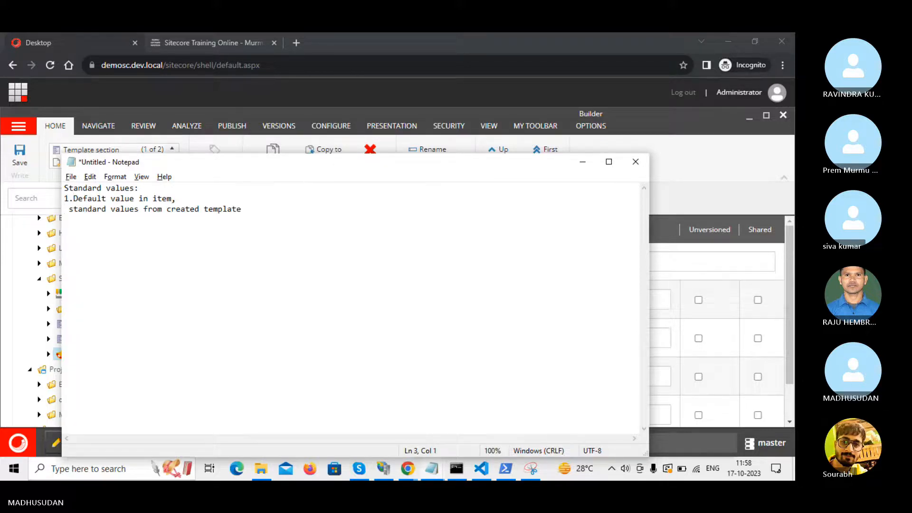
pyautogui.write('2. D ')
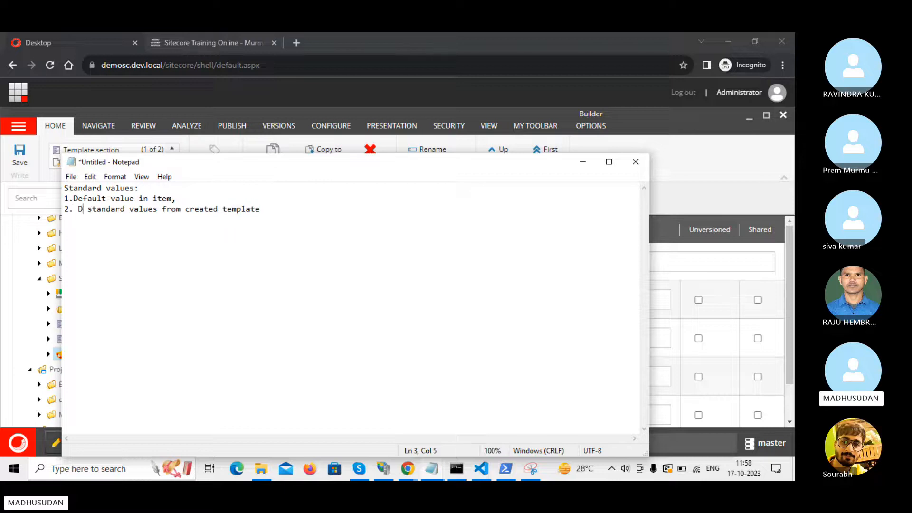
pyautogui.write('efine')
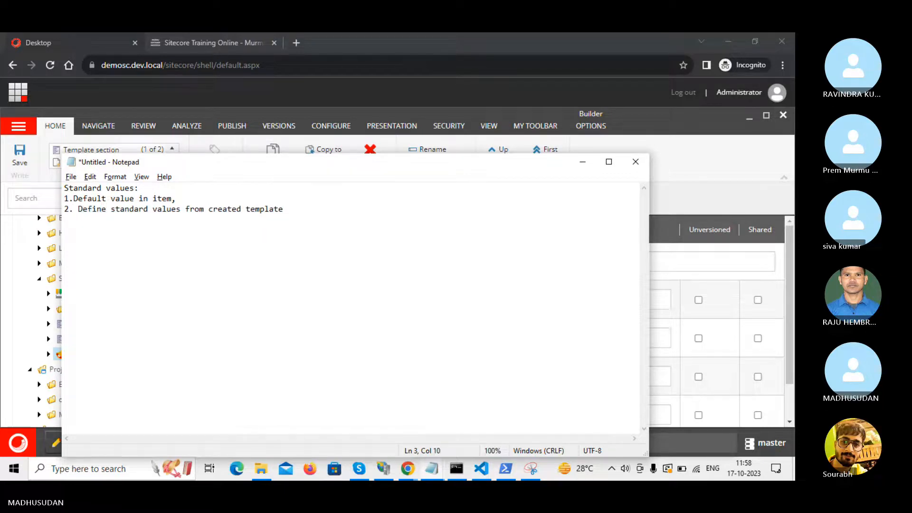
pyautogui.write(' insert')
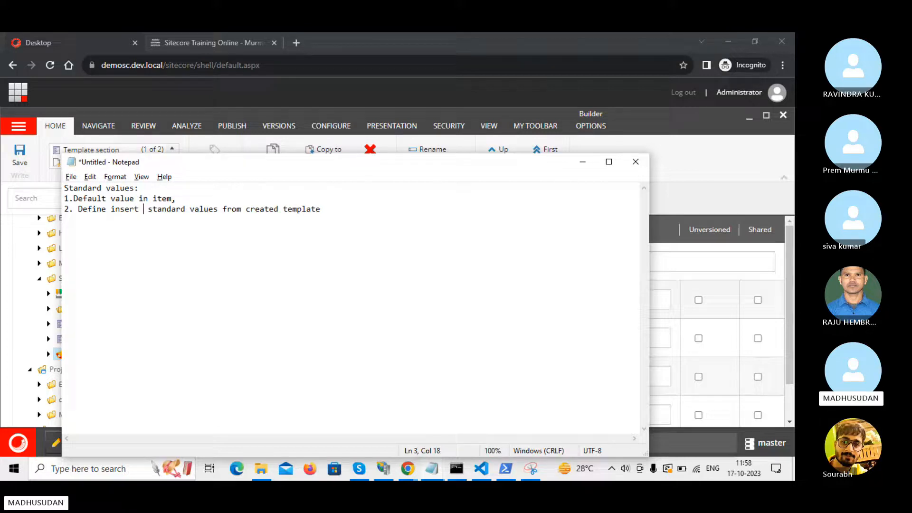
pyautogui.write(' o')
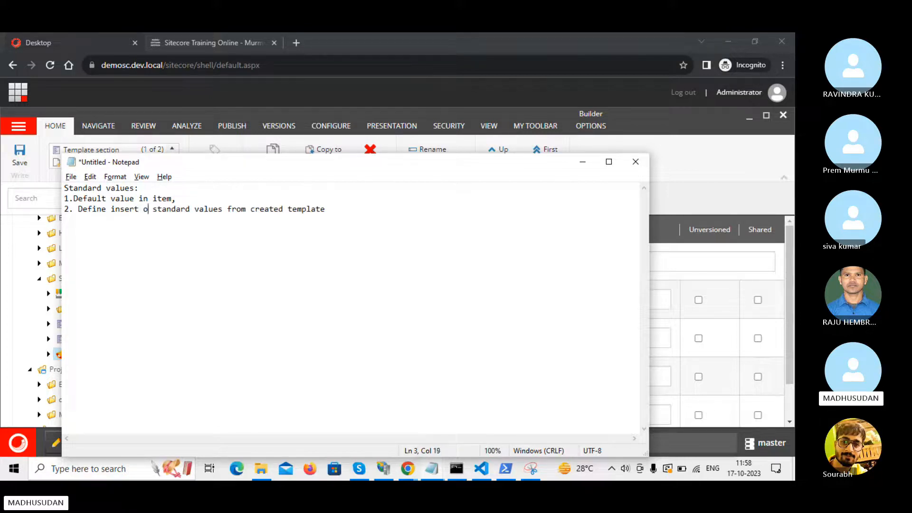
pyautogui.write('ptions')
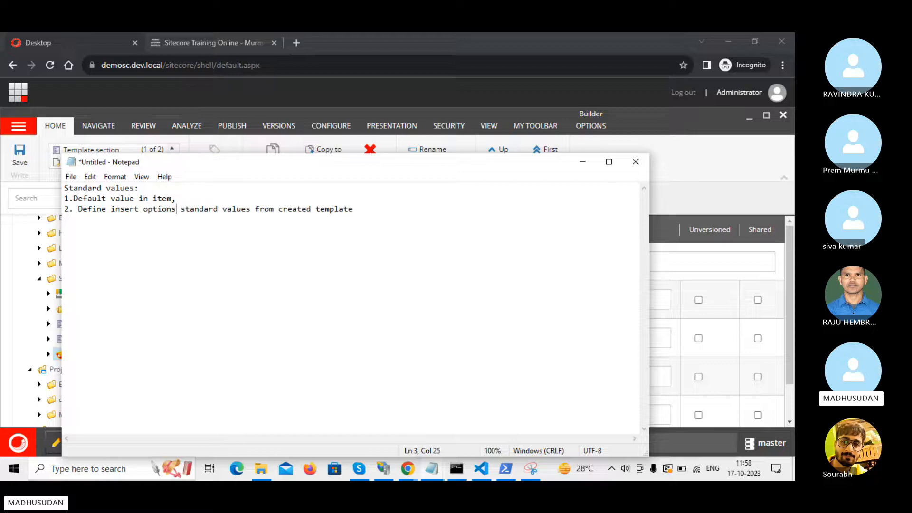
pyautogui.press('Return')
pyautogui.press('Return')
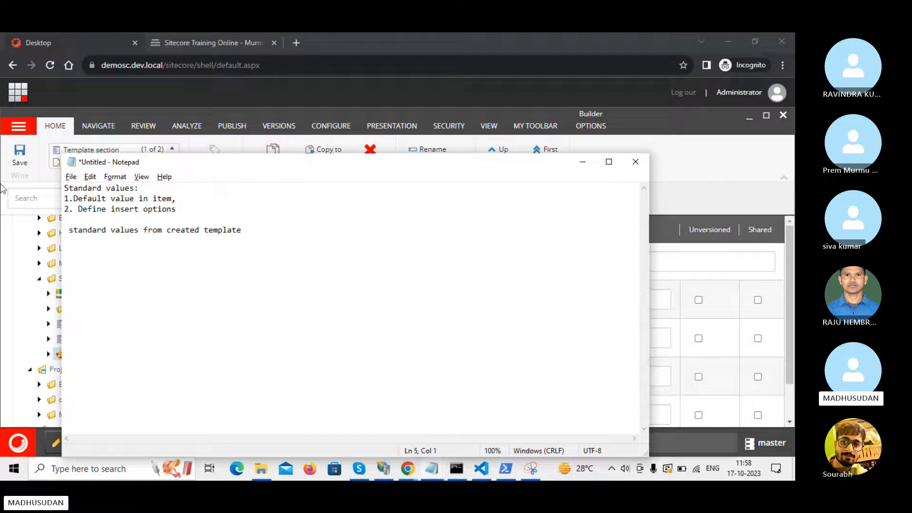
# Step: Add "3. Define Presentation" as the third point of the standard values note
pyautogui.click(207, 210)
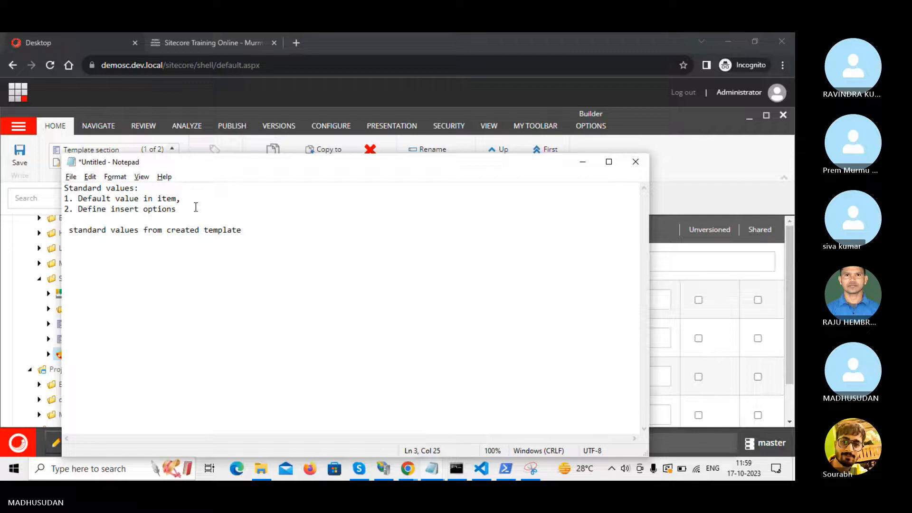
pyautogui.press('Return')
pyautogui.write('3')
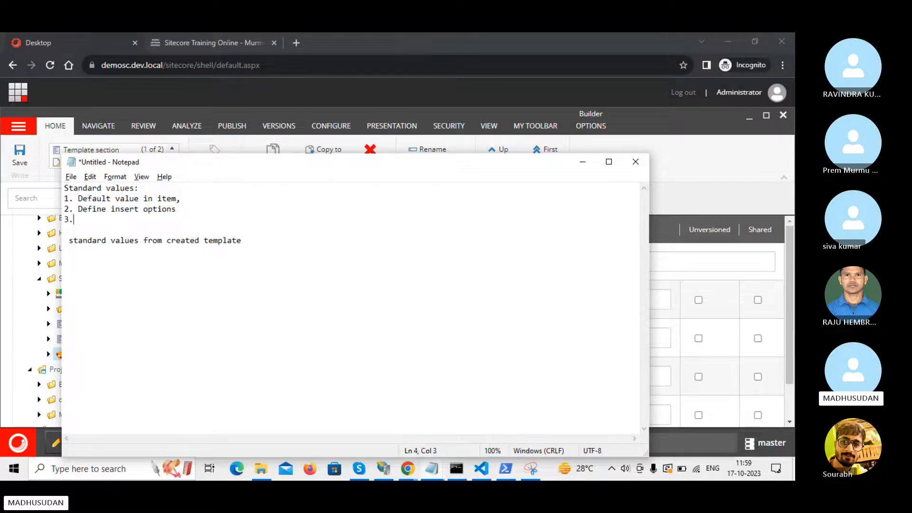
pyautogui.write('. Define Presentation')
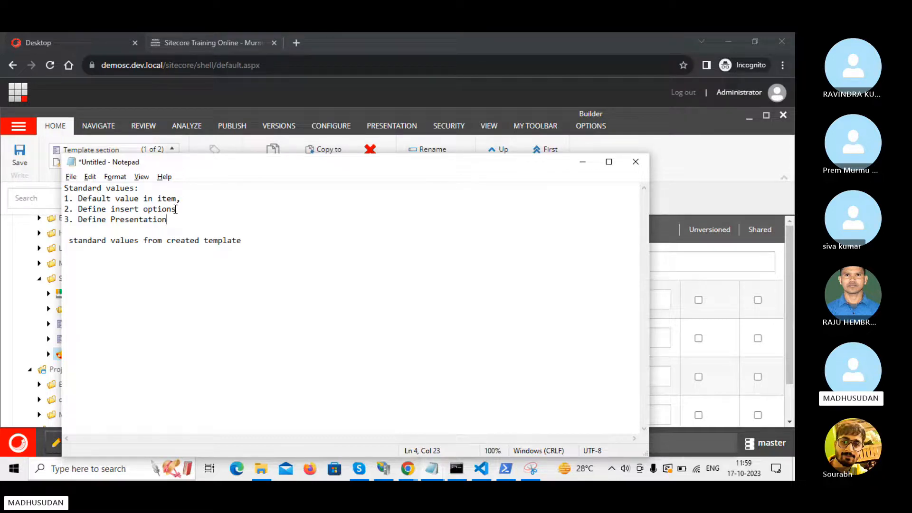
# Step: Highlight the first two points of the note, and switch back to Sitecore to view the Training Program template's fields
pyautogui.moveTo(175, 210); pyautogui.dragTo(57, 203)
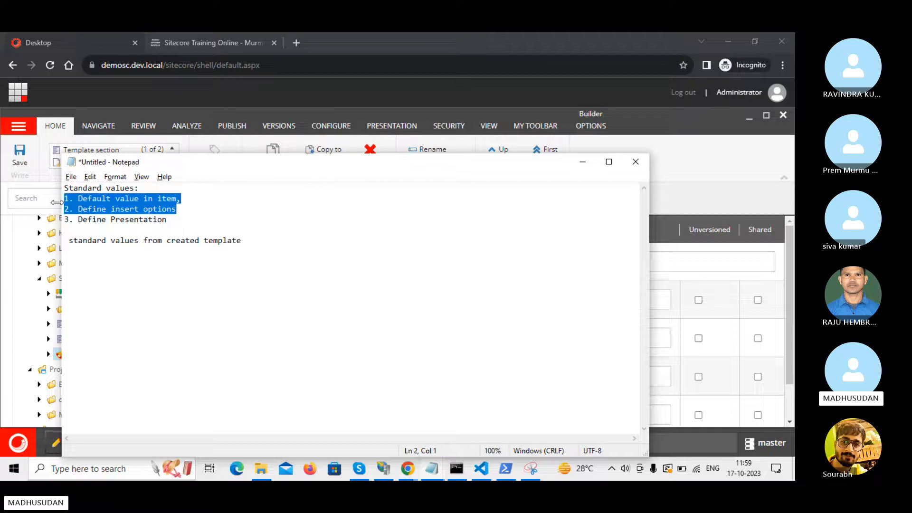
pyautogui.click(189, 208)
pyautogui.moveTo(189, 208); pyautogui.dragTo(62, 198)
pyautogui.hotkey('alt', 'Tab')
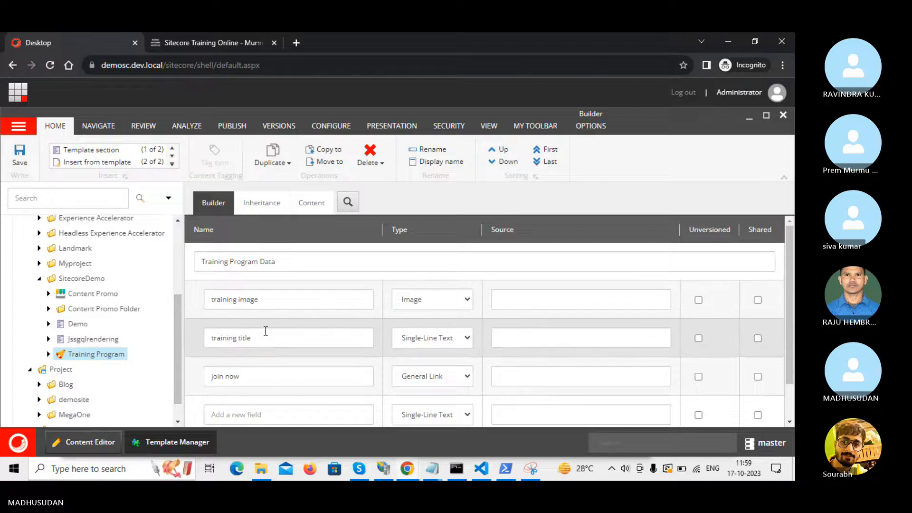
pyautogui.scroll(-1, 350, 380)
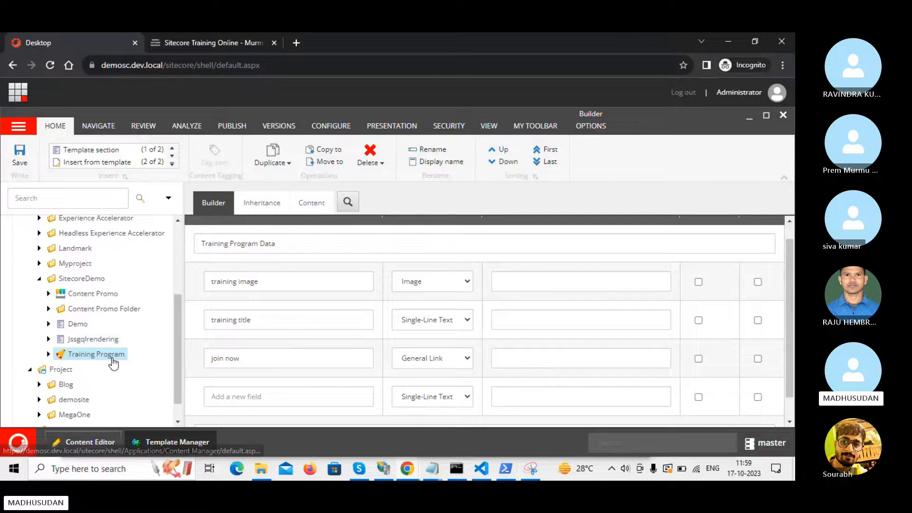
# Step: Check what can be inserted under the SitecoreDemo folder, and review the course cards on the Sitecore training page
pyautogui.rightClick(95, 281)
pyautogui.moveTo(154, 227)
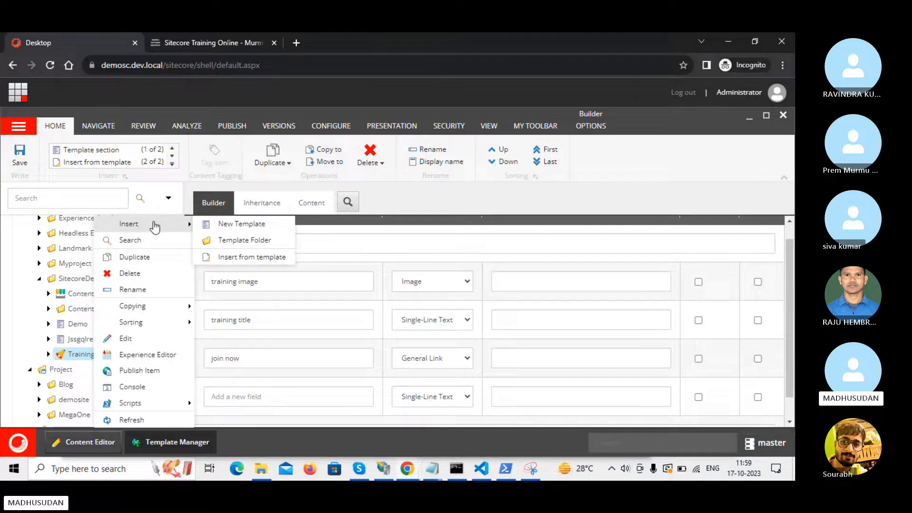
pyautogui.click(424, 192)
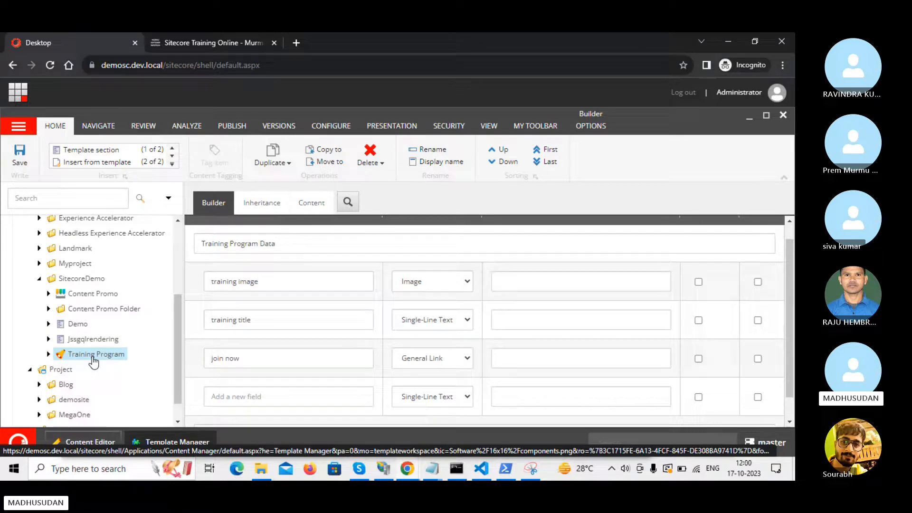
pyautogui.click(216, 41)
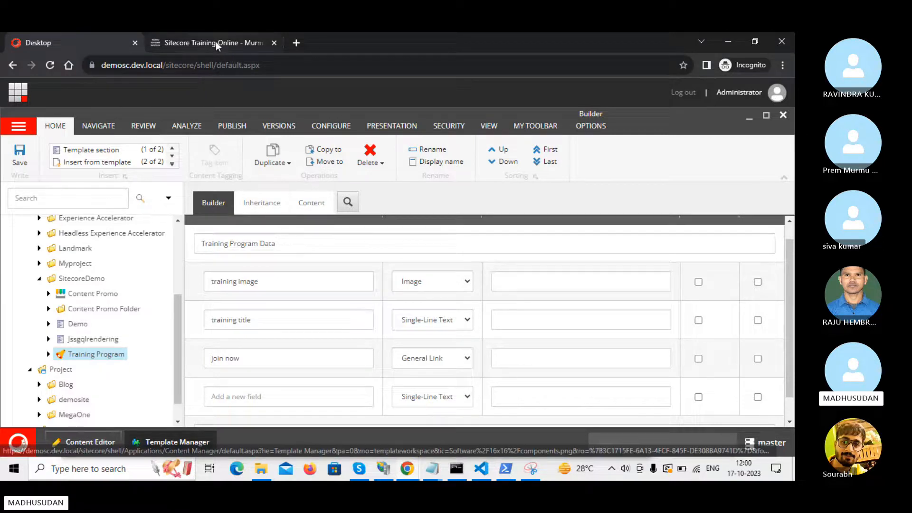
pyautogui.scroll(-1, 313, 363)
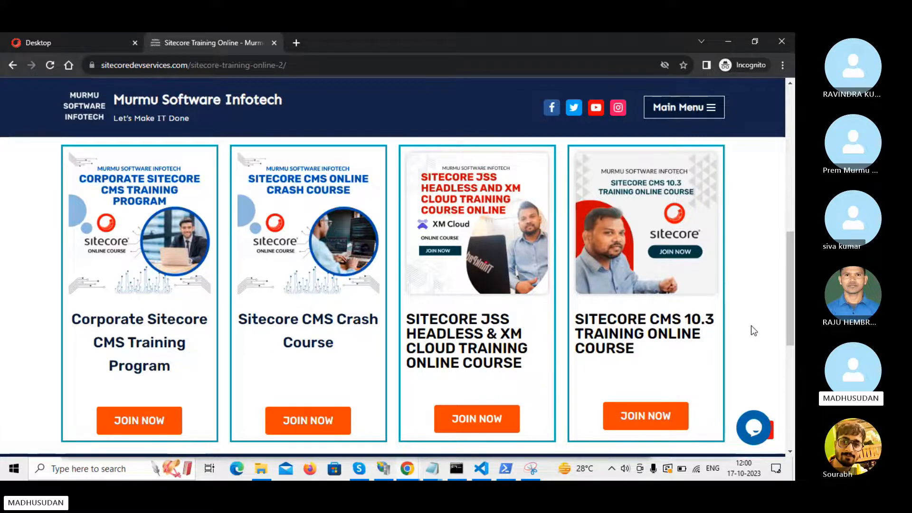
pyautogui.click(33, 42)
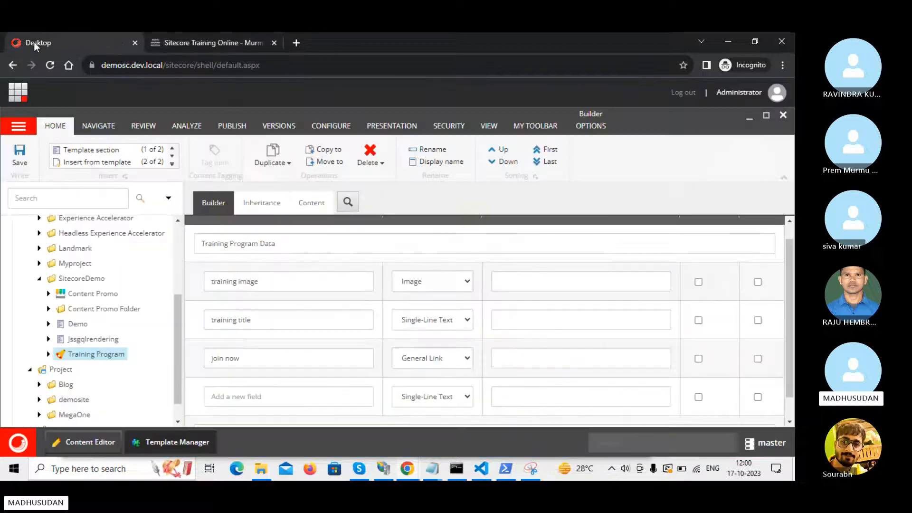
# Step: Create a new template named "Training Program Folder" in Feature/SitecoreDemo, based on the Standard template, and save it
pyautogui.rightClick(86, 282)
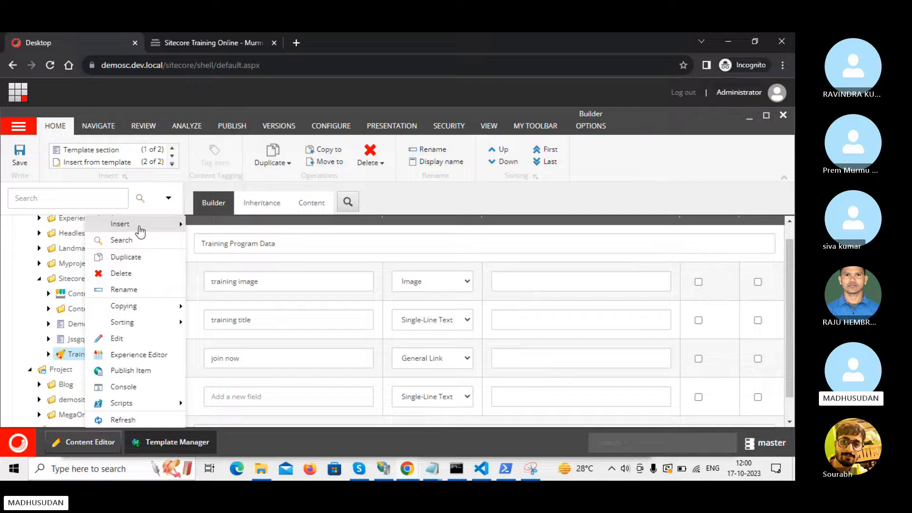
pyautogui.moveTo(174, 227)
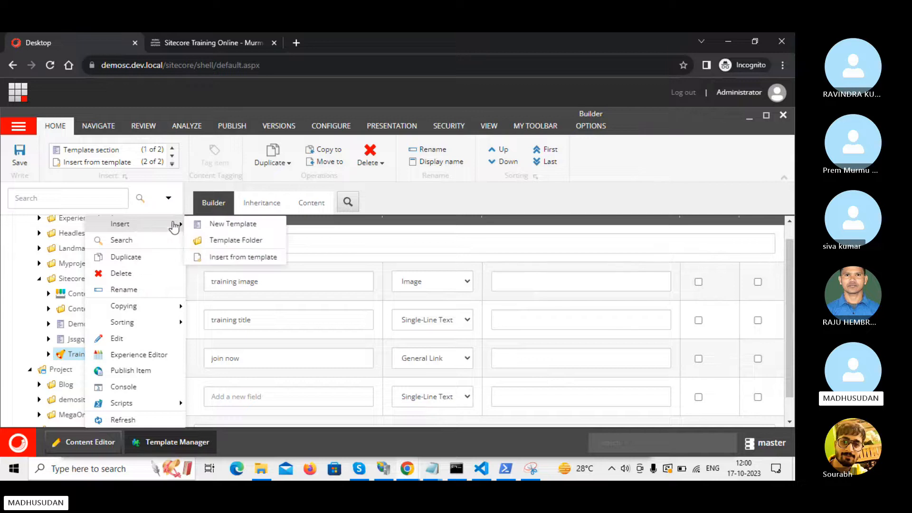
pyautogui.click(218, 229)
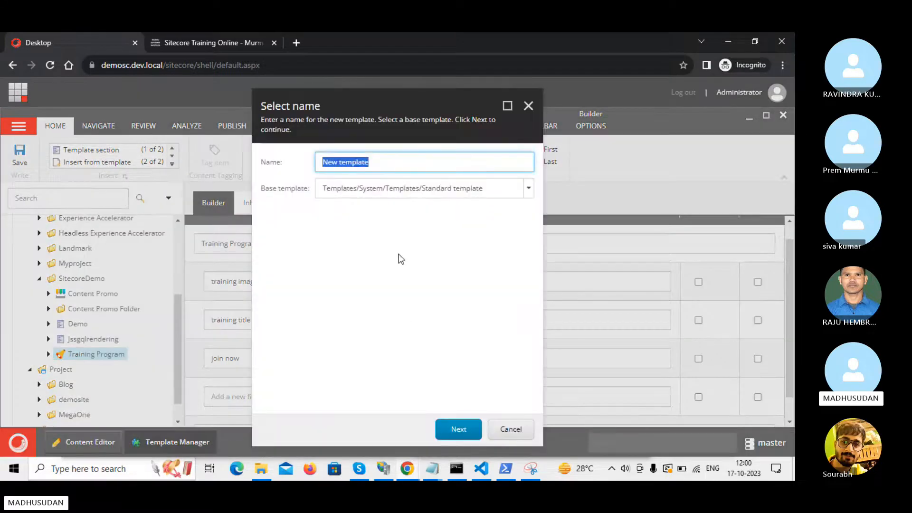
pyautogui.write('Trainin')
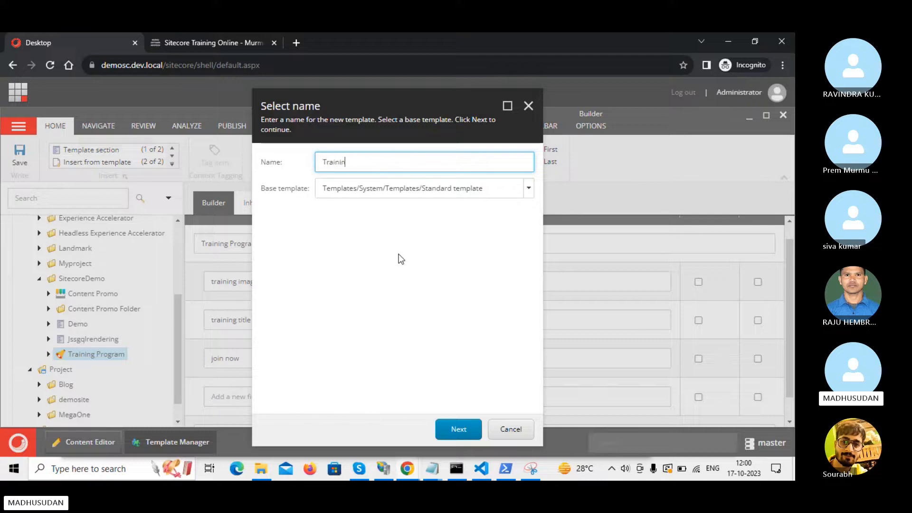
pyautogui.write('g Pra')
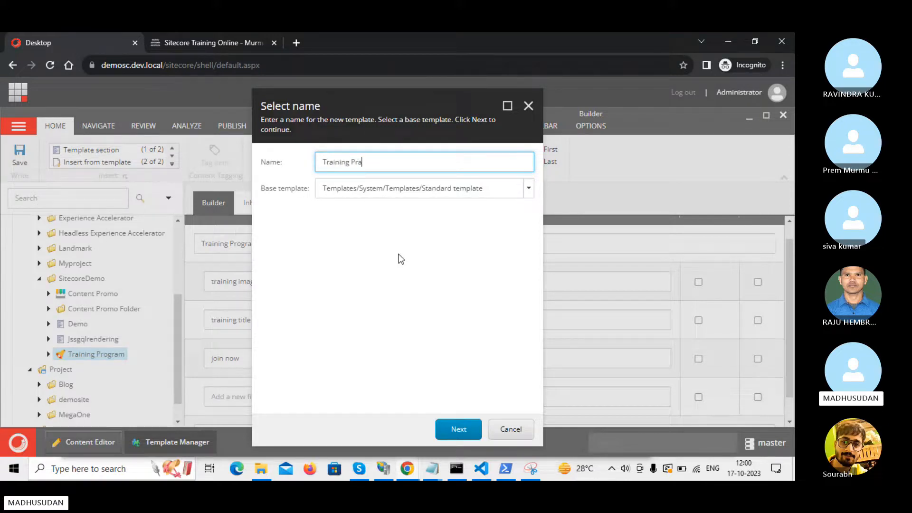
pyautogui.press('BackSpace')
pyautogui.write('ogram')
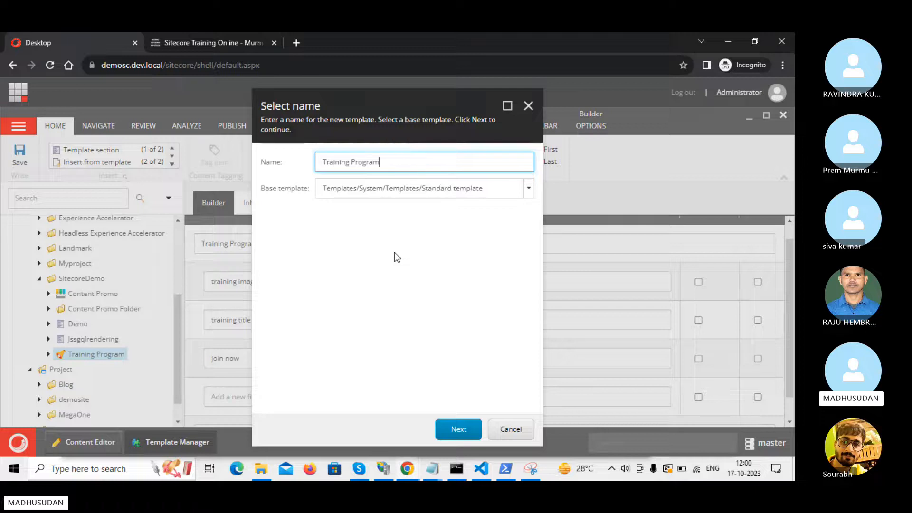
pyautogui.write(' Folder')
pyautogui.click(461, 430)
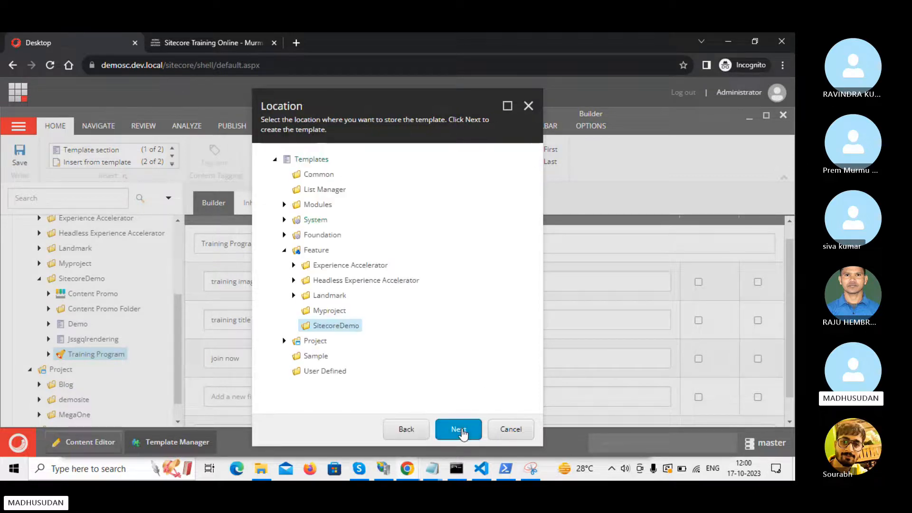
pyautogui.click(460, 430)
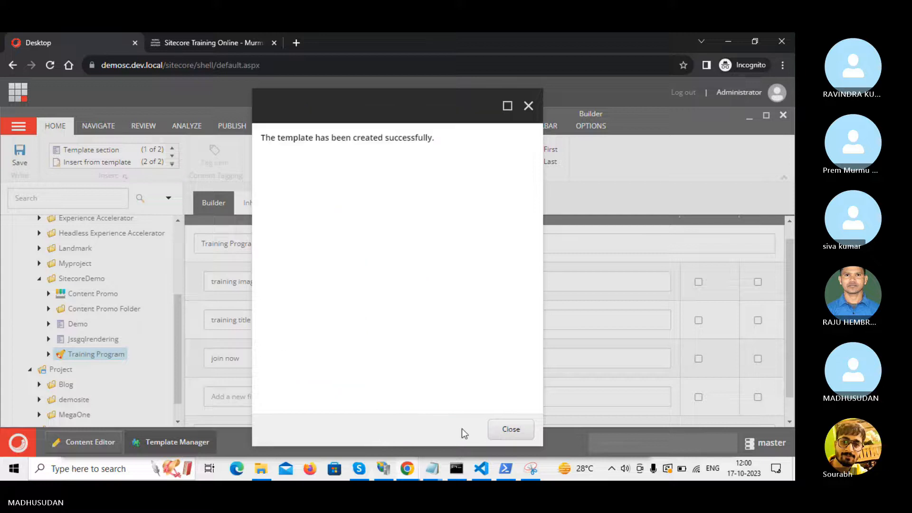
pyautogui.click(511, 429)
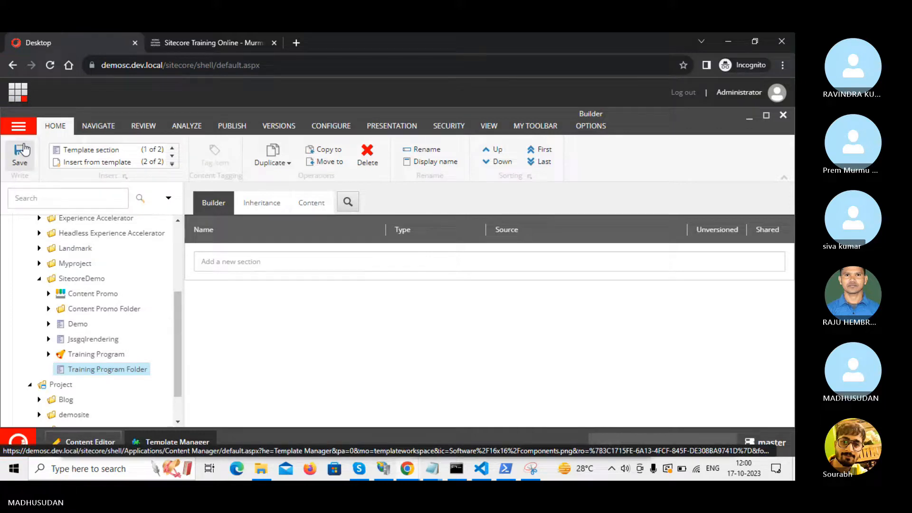
pyautogui.click(24, 150)
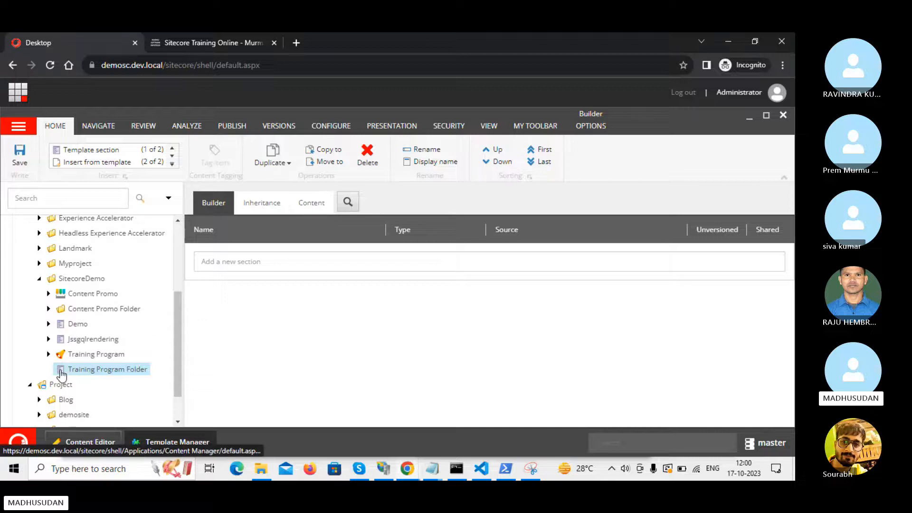
# Step: Set the Training Program Folder template's icon to applications/32x32/folder.png, save, and return to its field builder
pyautogui.click(316, 208)
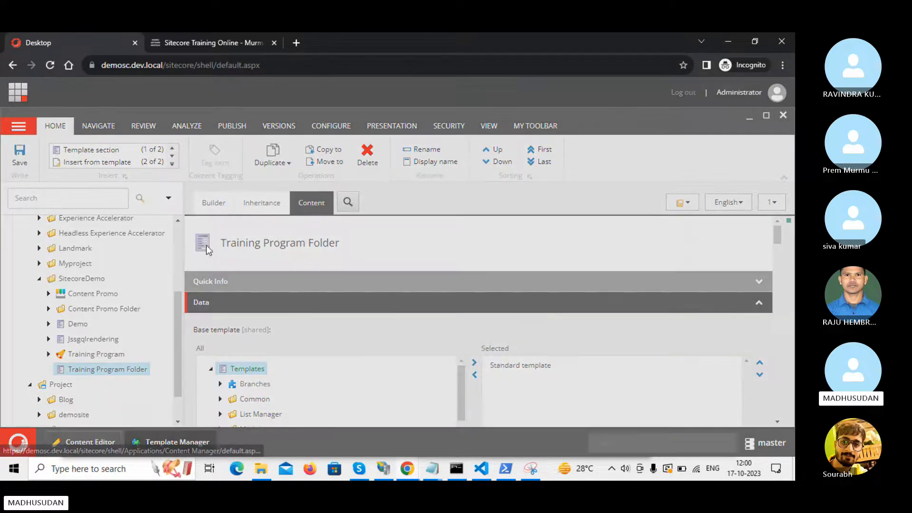
pyautogui.click(206, 246)
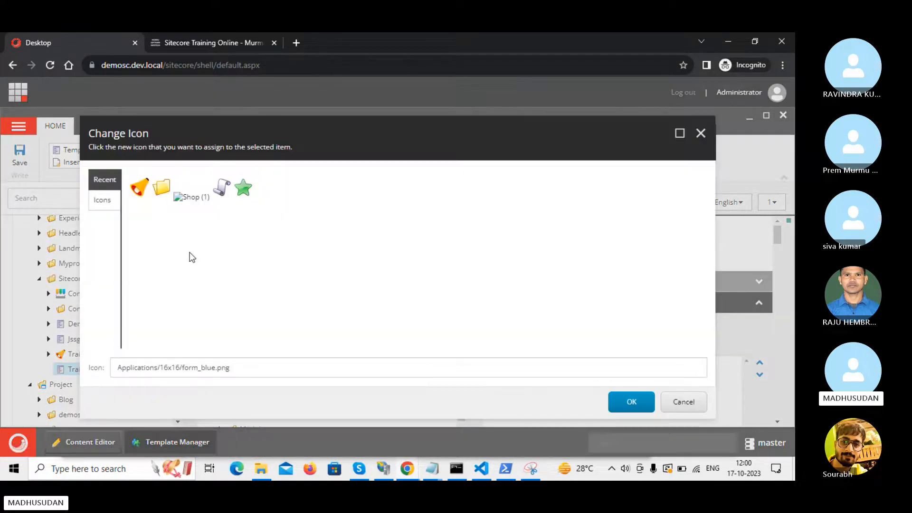
pyautogui.click(162, 190)
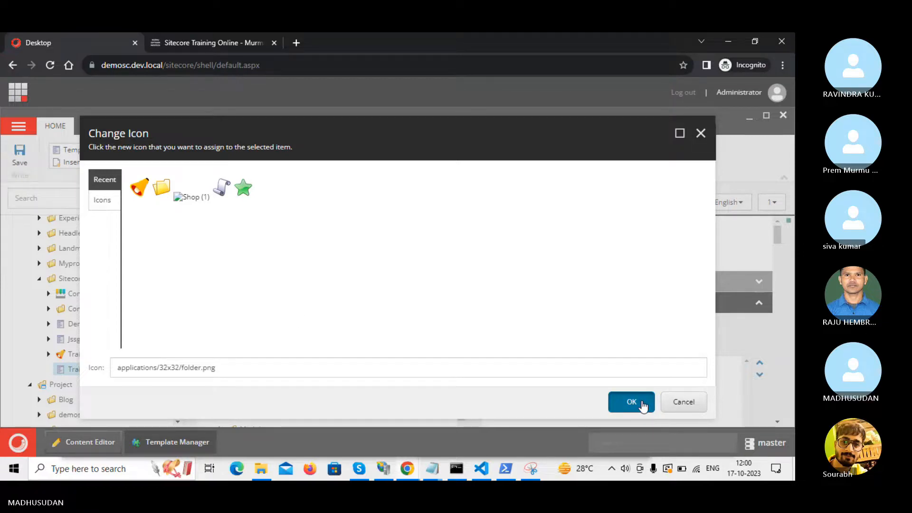
pyautogui.click(643, 405)
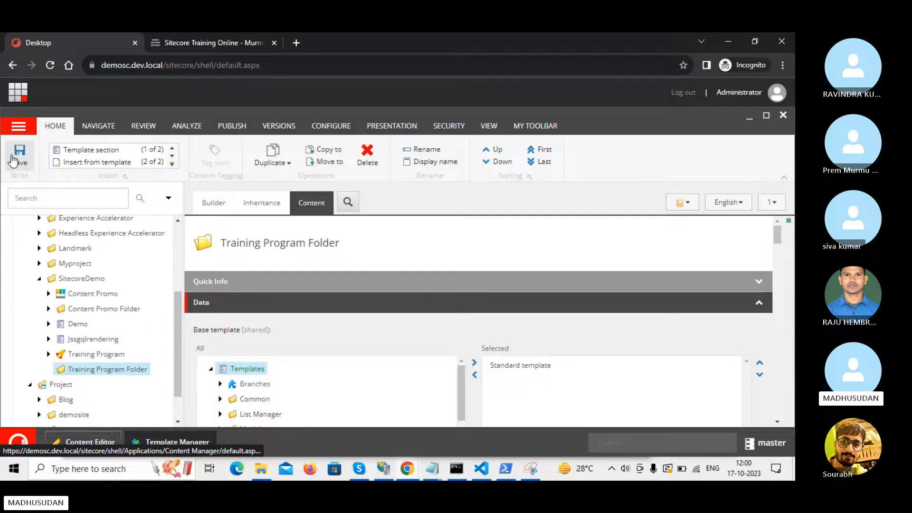
pyautogui.click(17, 159)
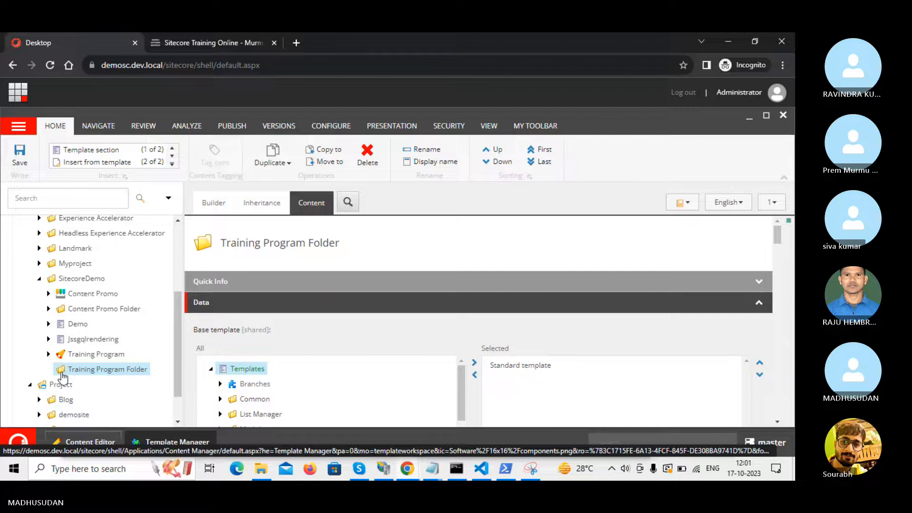
pyautogui.click(215, 201)
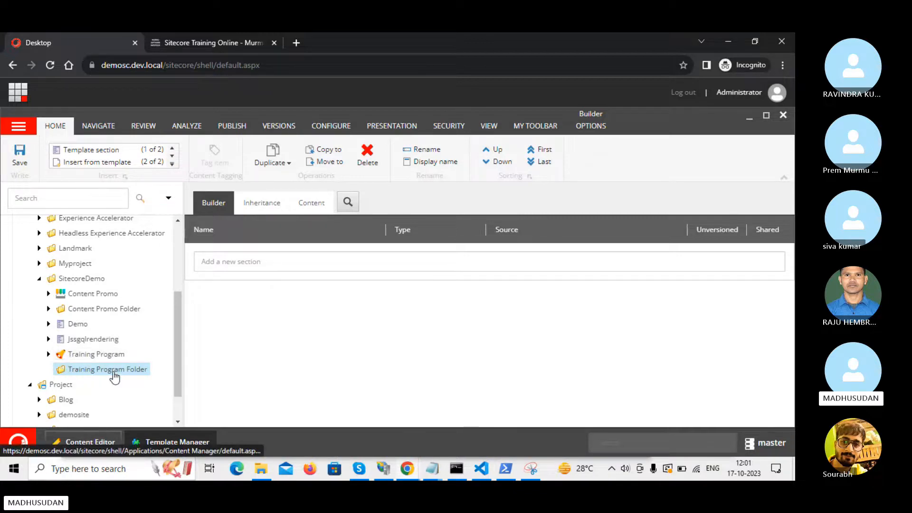
# Step: Switch to the Notepad note, highlight its default value and insert options points, and return to Sitecore
pyautogui.hotkey('alt', 'Tab')
pyautogui.click(107, 209)
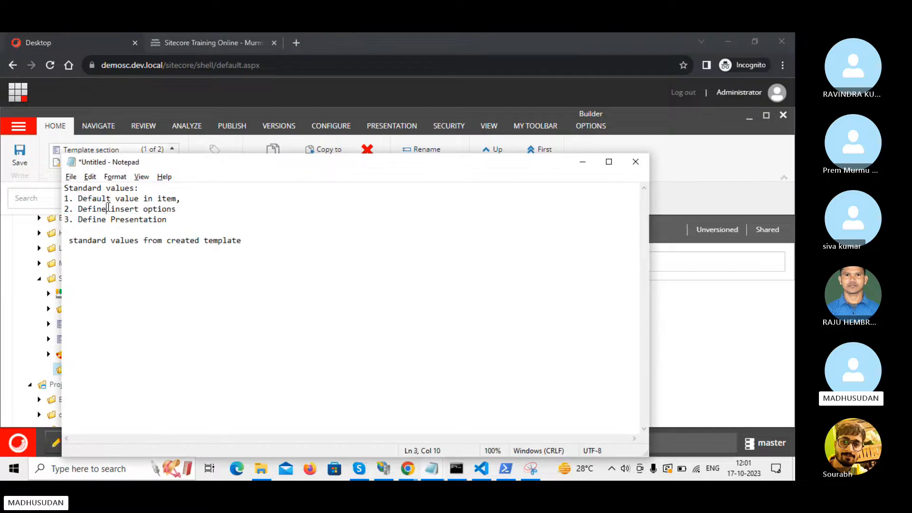
pyautogui.moveTo(78, 199); pyautogui.dragTo(181, 202)
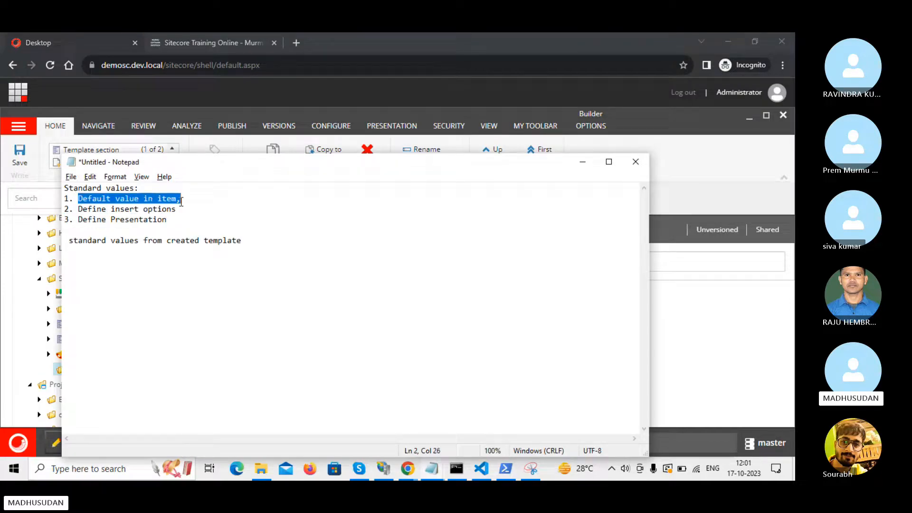
pyautogui.moveTo(78, 212); pyautogui.dragTo(43, 201)
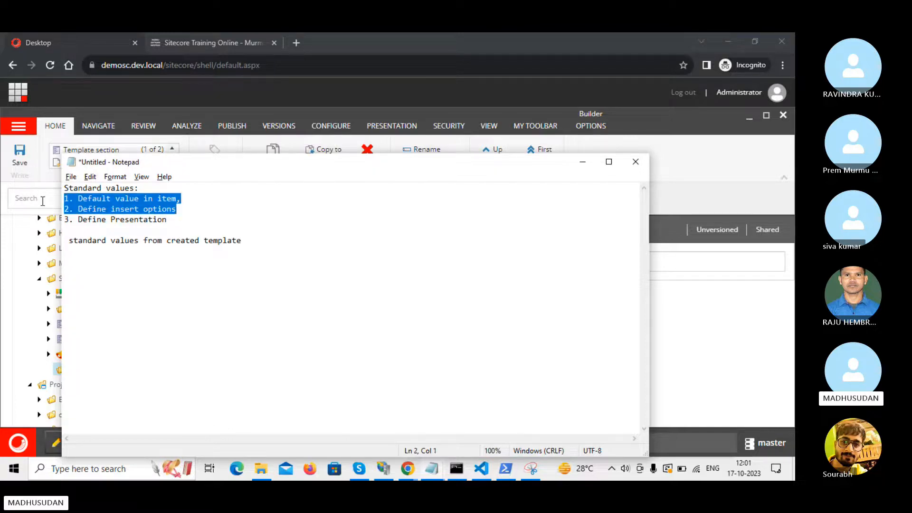
pyautogui.click(43, 201)
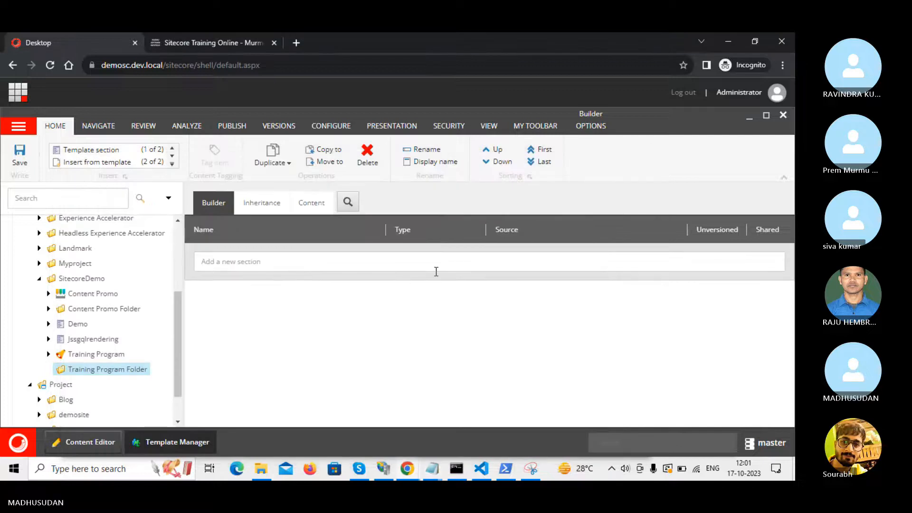
# Step: Create the standard values item for the Training Program template
pyautogui.click(85, 356)
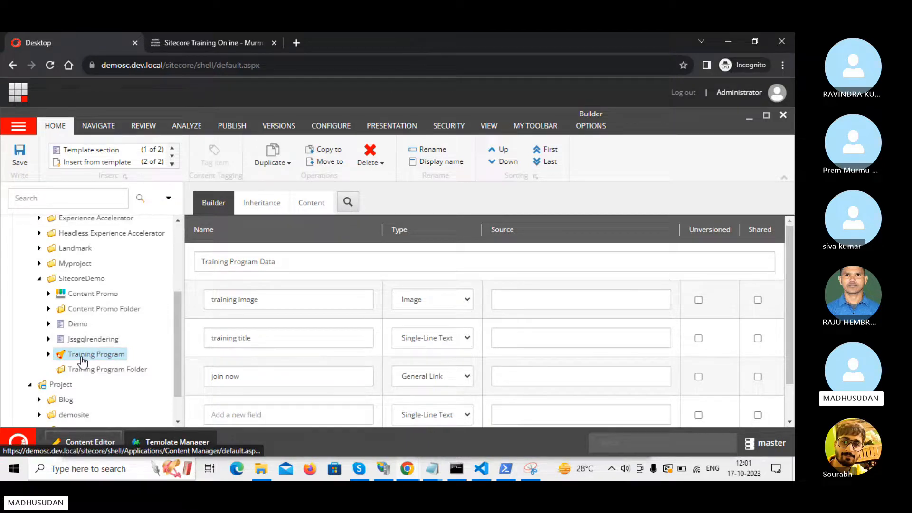
pyautogui.click(212, 205)
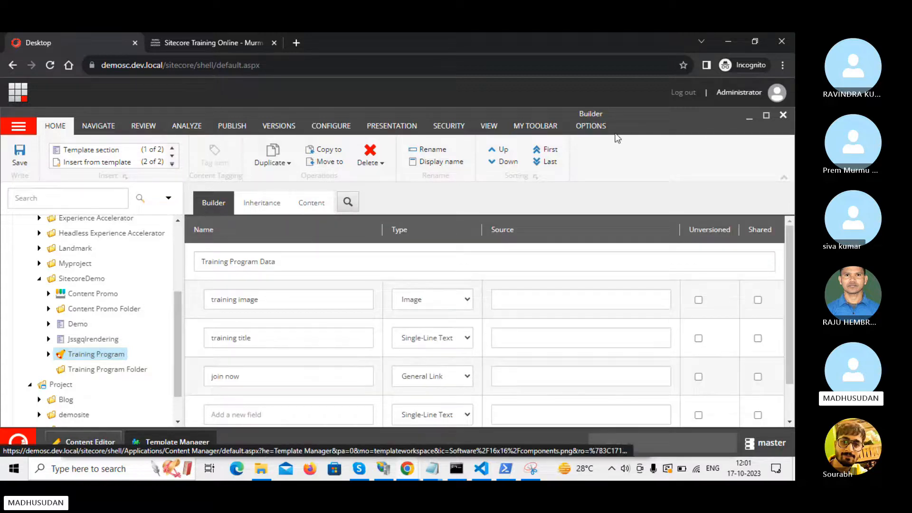
pyautogui.click(592, 128)
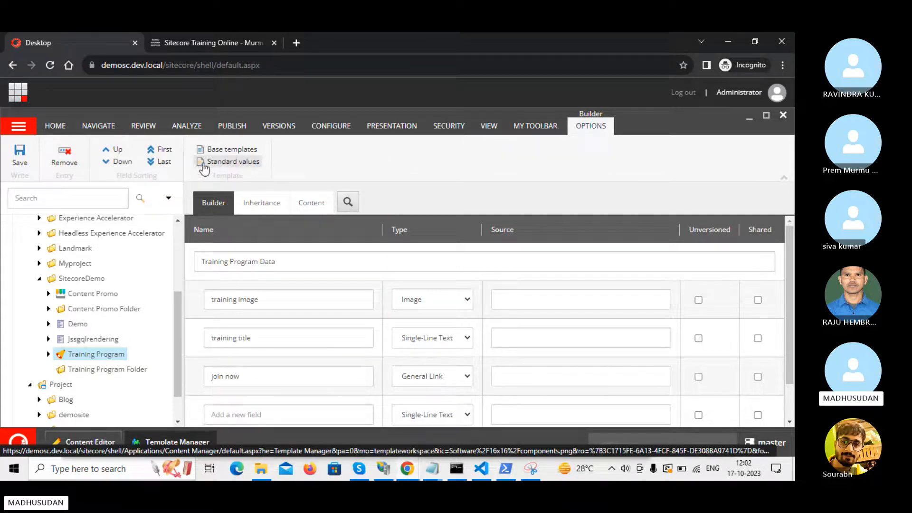
pyautogui.click(238, 162)
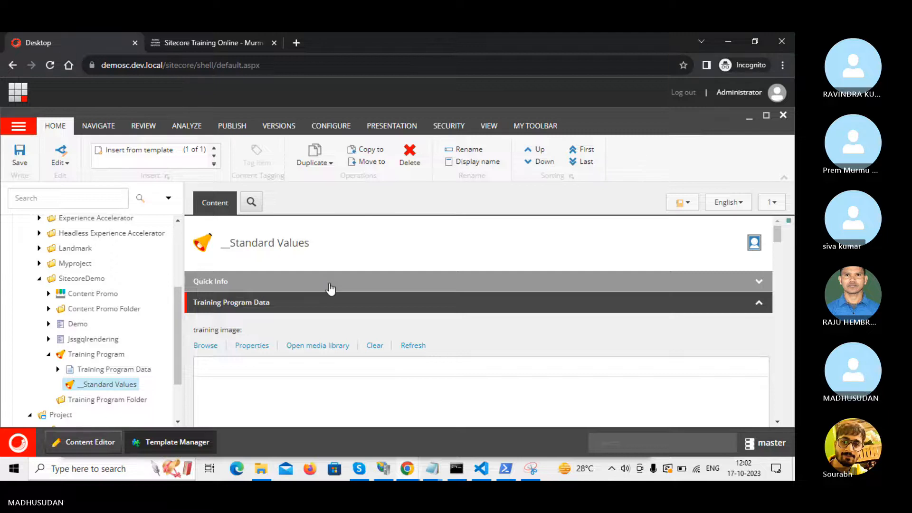
# Step: Examine the training image, training title and join now fields in the Training Program Data section of the standard values
pyautogui.scroll(-3, 330, 288)
pyautogui.scroll(2, 331, 289)
pyautogui.scroll(1, 330, 289)
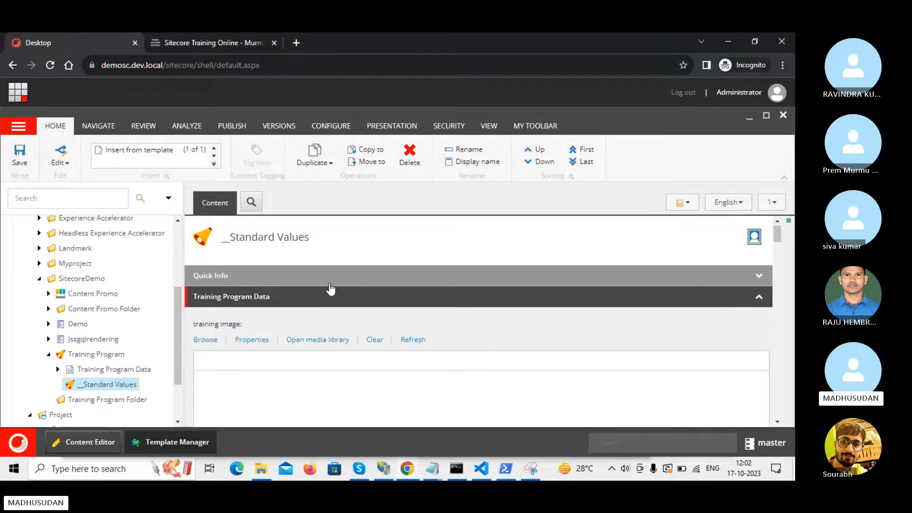
pyautogui.scroll(-2, 331, 289)
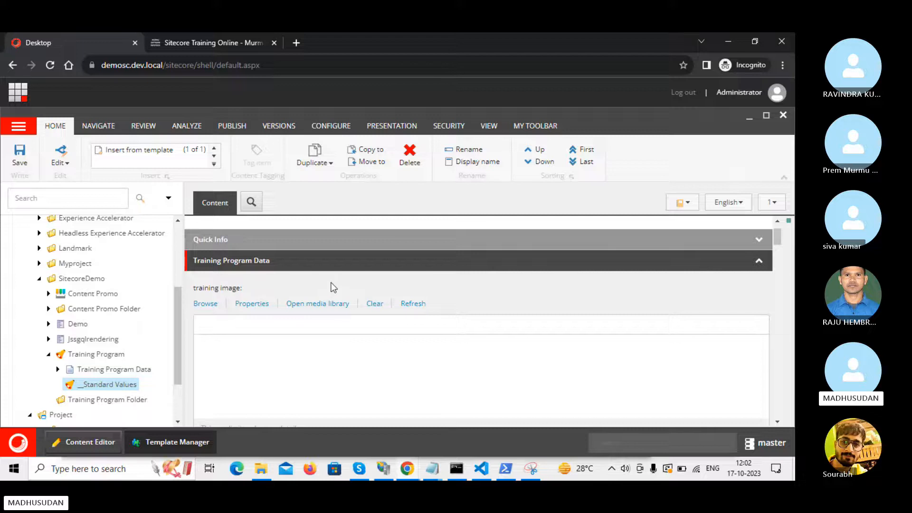
pyautogui.click(549, 262)
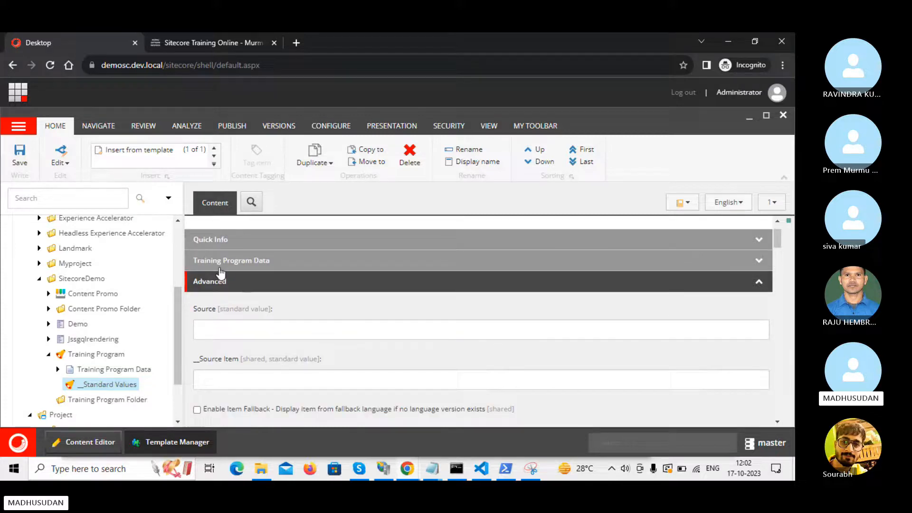
pyautogui.click(195, 266)
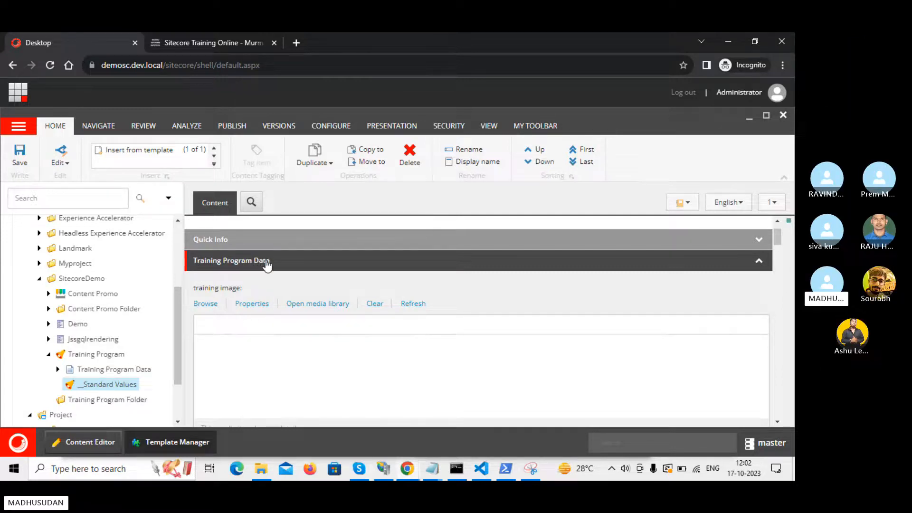
pyautogui.scroll(-1, 266, 266)
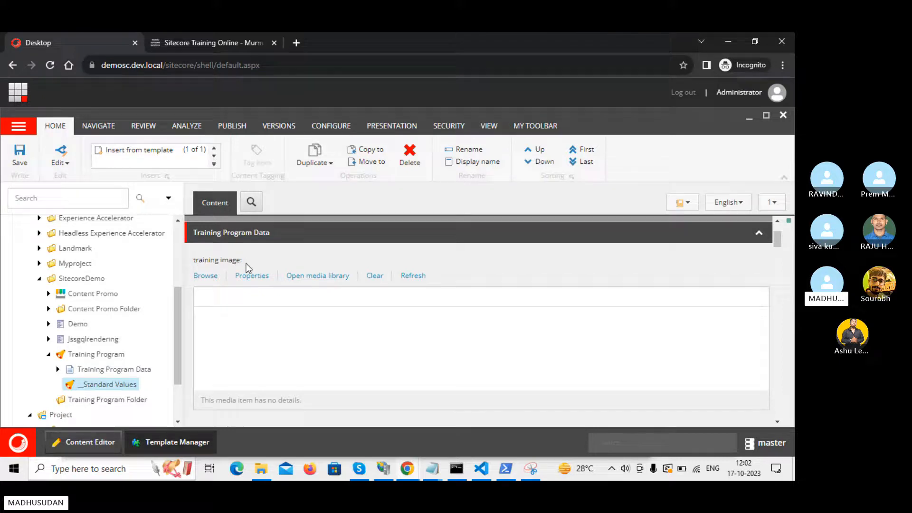
pyautogui.scroll(-3, 247, 268)
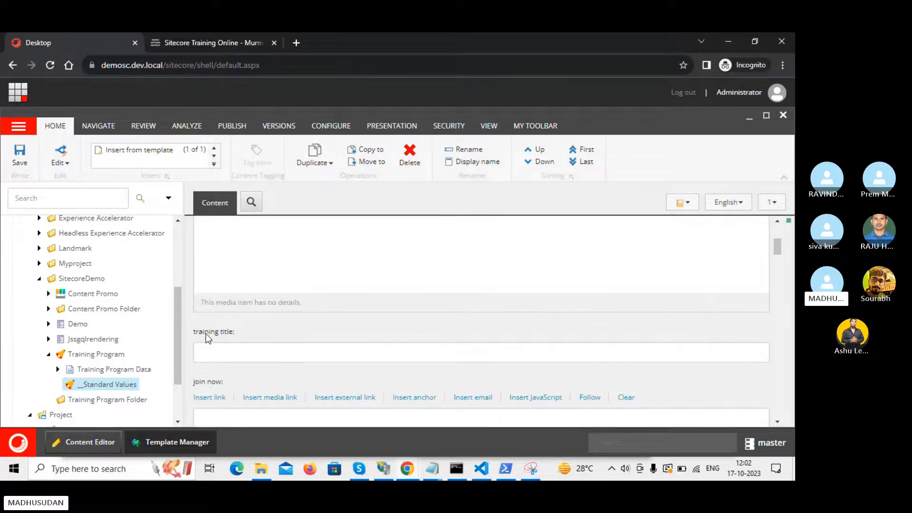
pyautogui.scroll(-2, 260, 356)
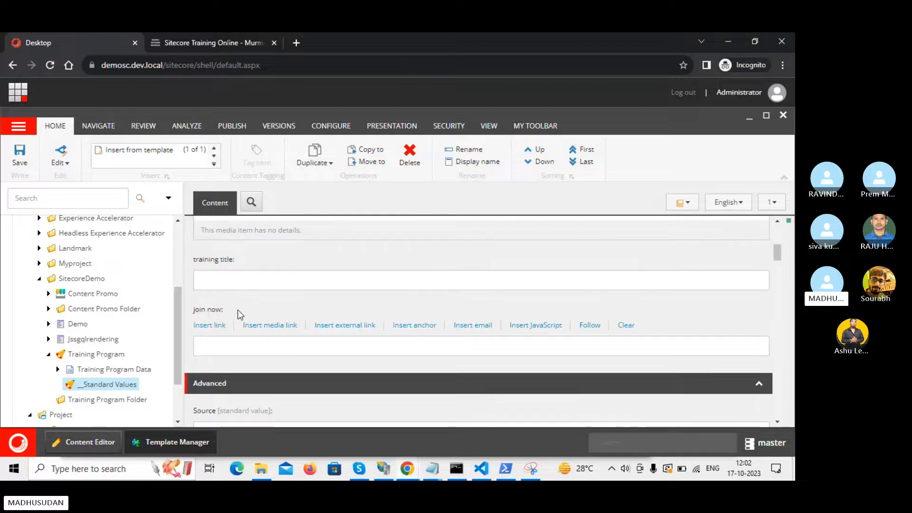
pyautogui.scroll(5, 240, 310)
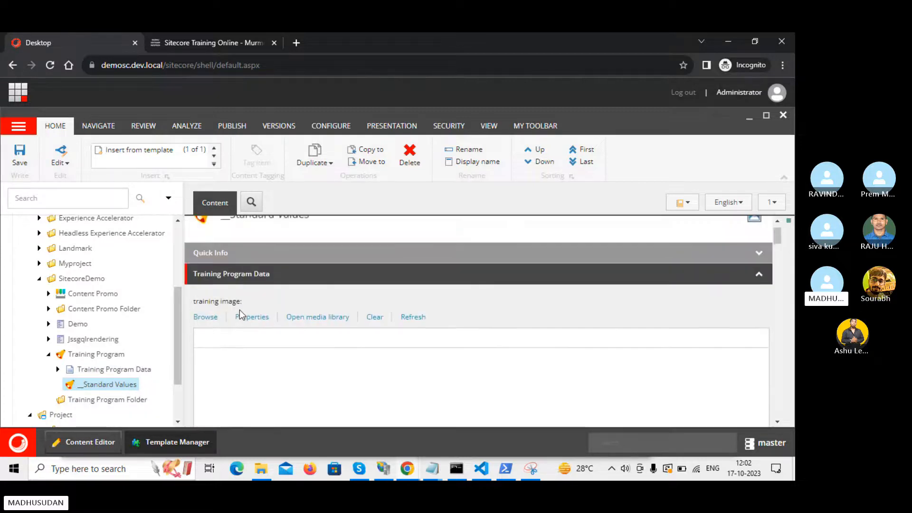
pyautogui.scroll(-2, 239, 310)
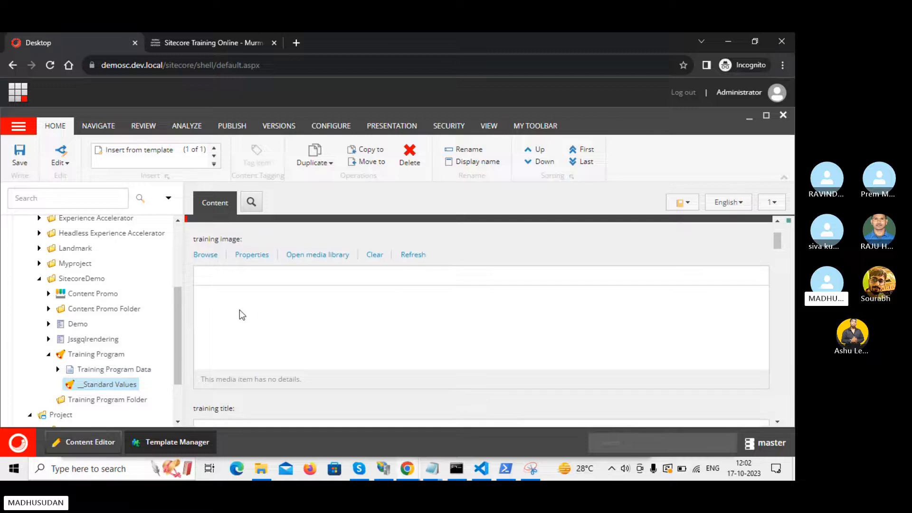
pyautogui.scroll(-2, 240, 310)
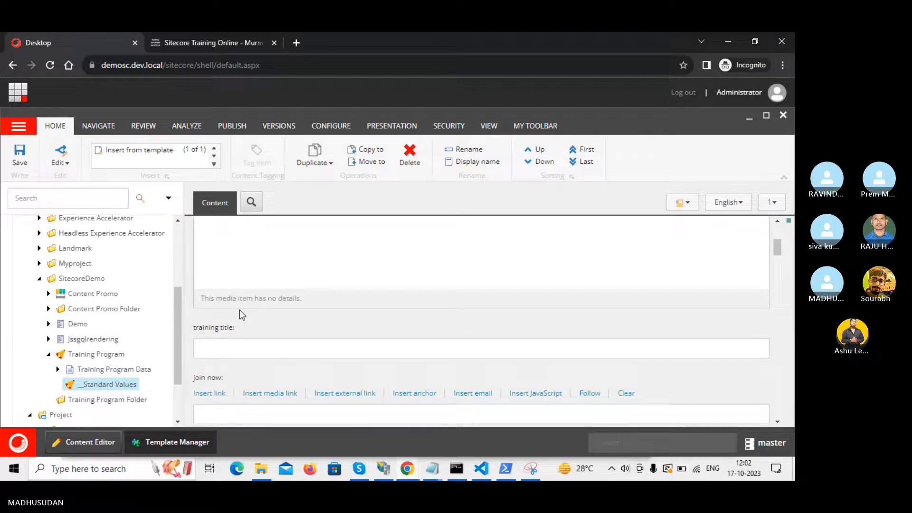
pyautogui.scroll(5, 239, 310)
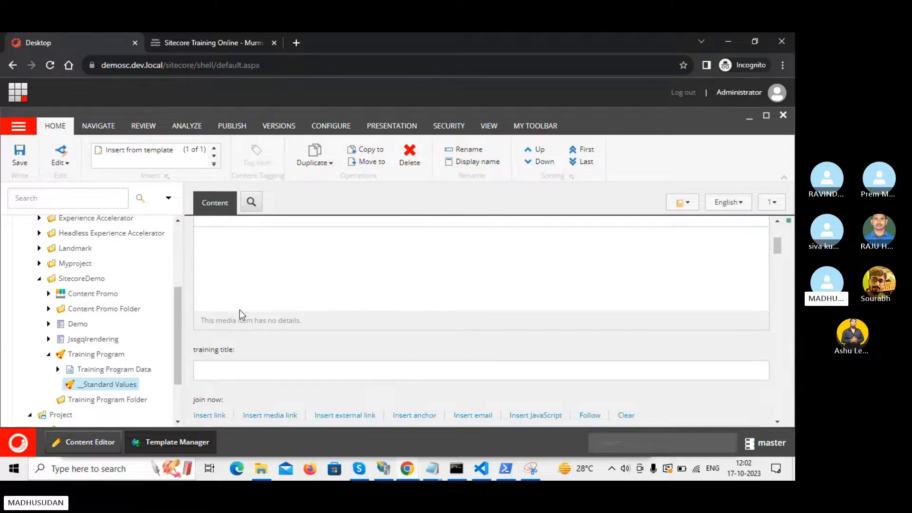
# Step: Recheck the standard values points in the Notepad note, set the training title default to "Training Title", and save the standard values
pyautogui.scroll(-2, 239, 310)
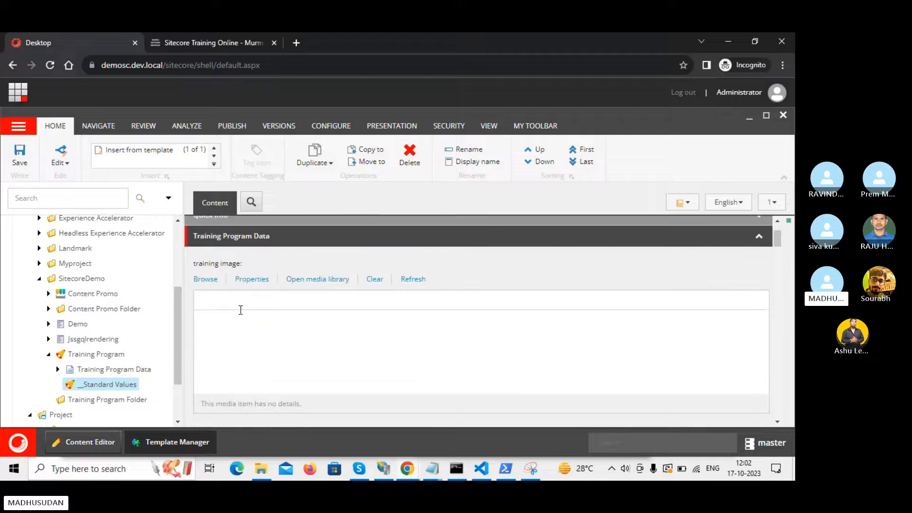
pyautogui.scroll(-1, 240, 310)
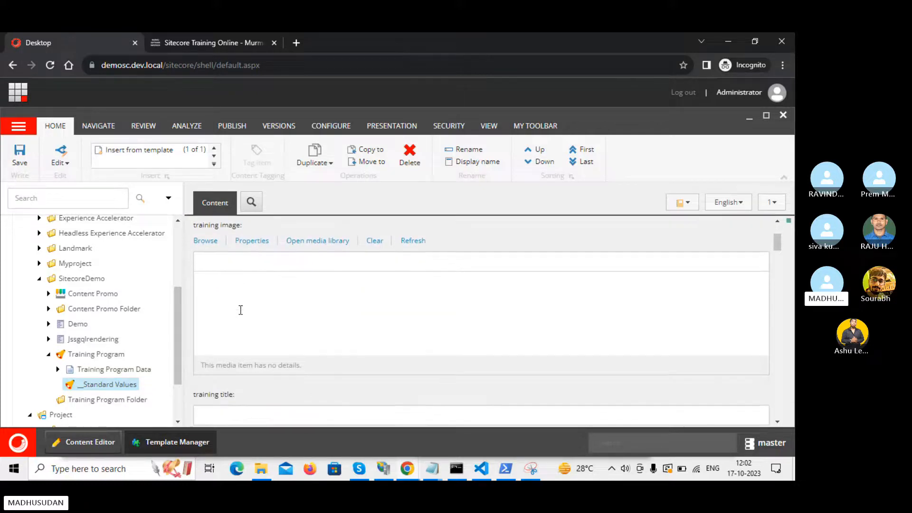
pyautogui.scroll(-1, 241, 310)
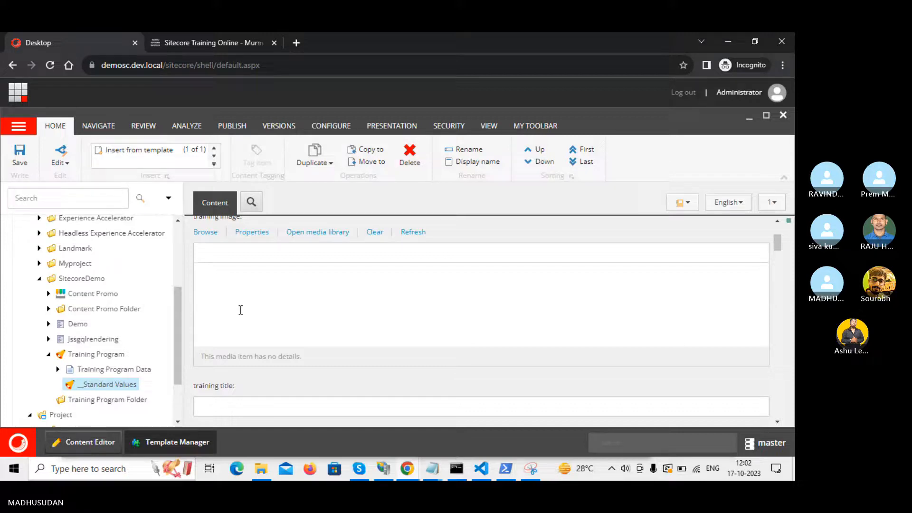
pyautogui.scroll(-2, 240, 310)
pyautogui.hotkey('alt', 'Tab')
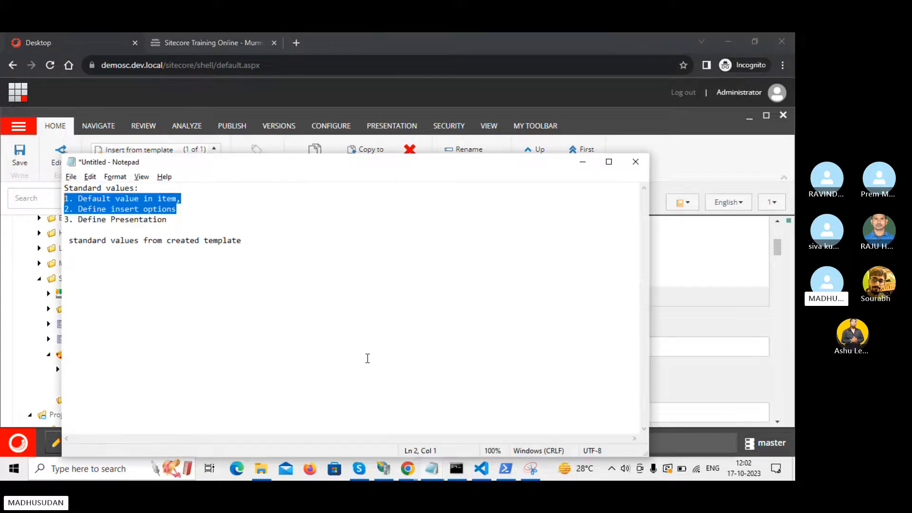
pyautogui.hotkey('alt', 'Tab')
pyautogui.click(226, 351)
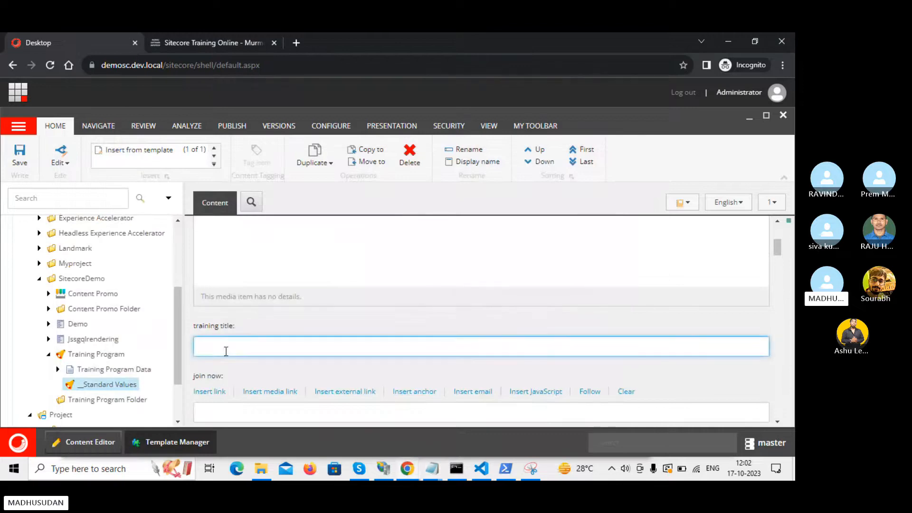
pyautogui.write('Training Title')
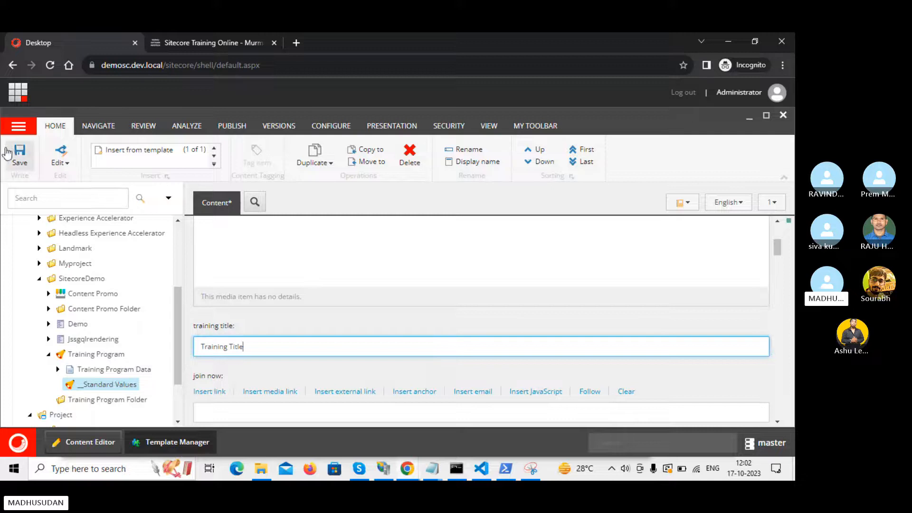
pyautogui.click(20, 159)
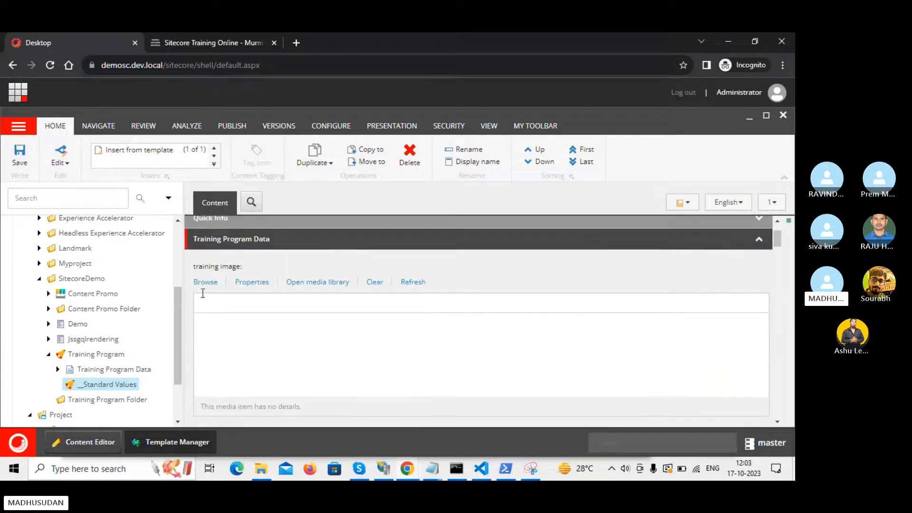
# Step: Open media selection for the training image field and show the media library as a tree
pyautogui.scroll(-8, 222, 327)
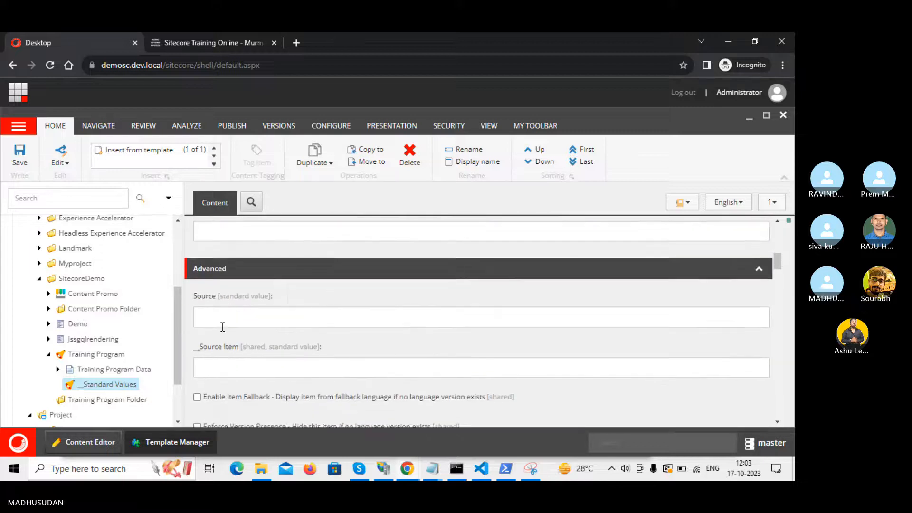
pyautogui.scroll(2, 222, 326)
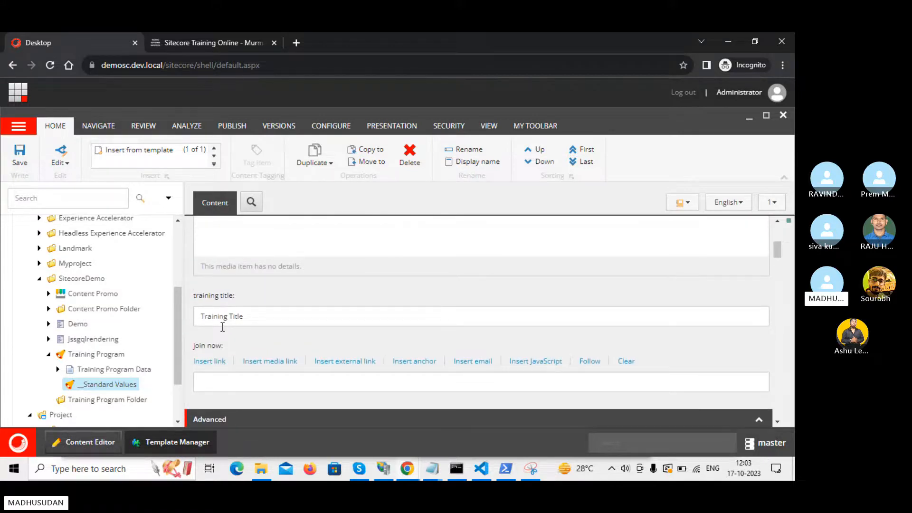
pyautogui.scroll(5, 221, 327)
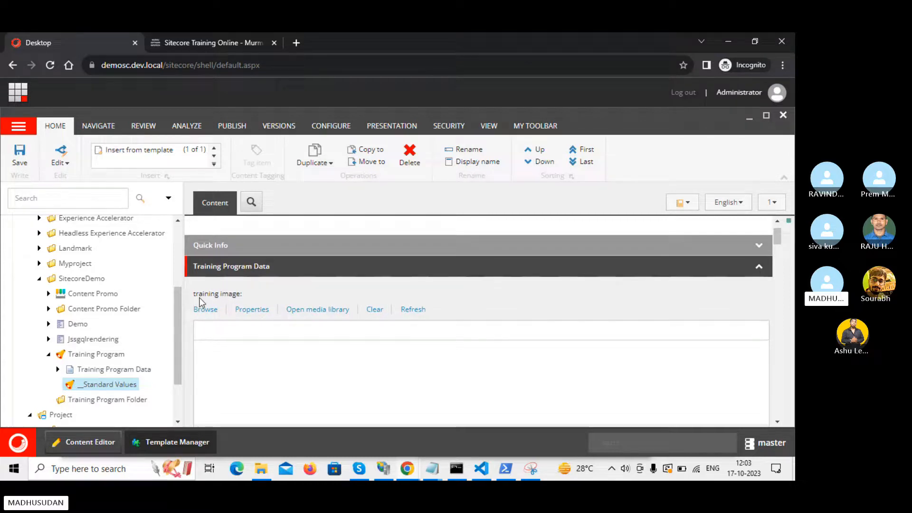
pyautogui.scroll(-2, 217, 323)
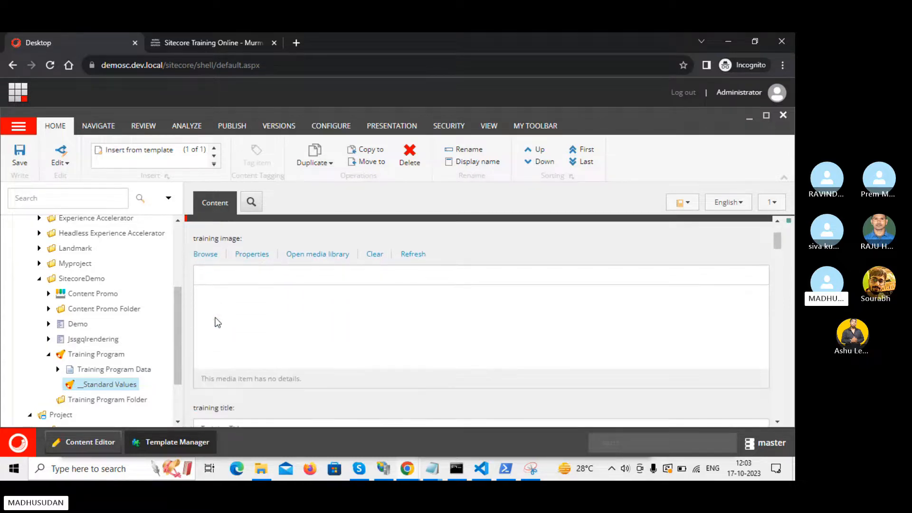
pyautogui.click(205, 257)
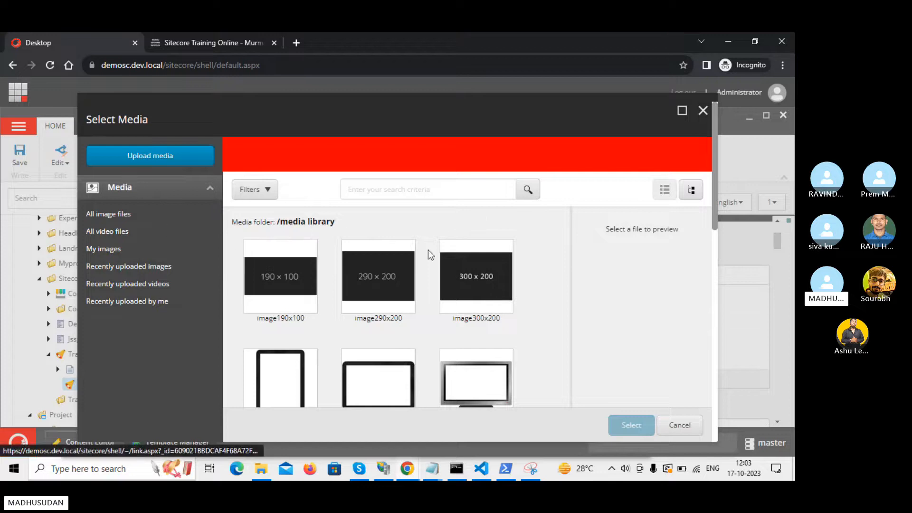
pyautogui.click(692, 189)
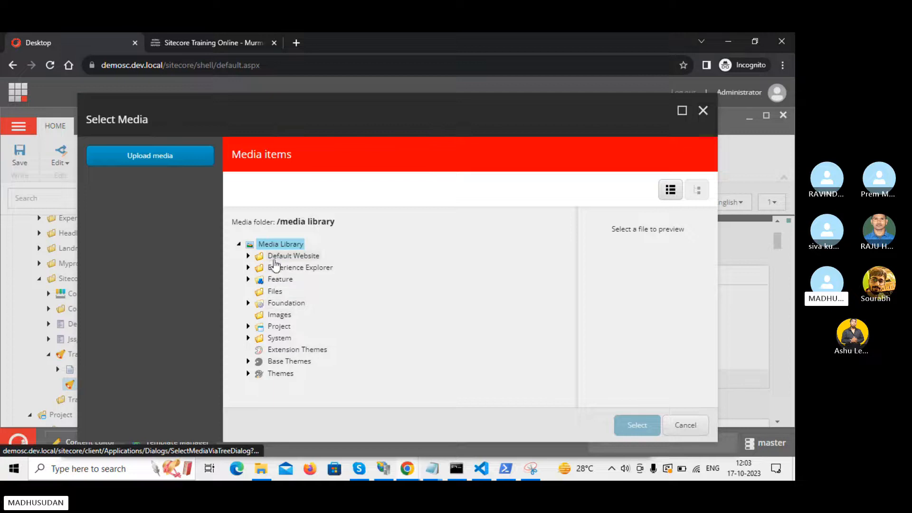
# Step: Try to use the sitemap item under Project/demosite/company/Sitemaps as the default training image
pyautogui.click(248, 327)
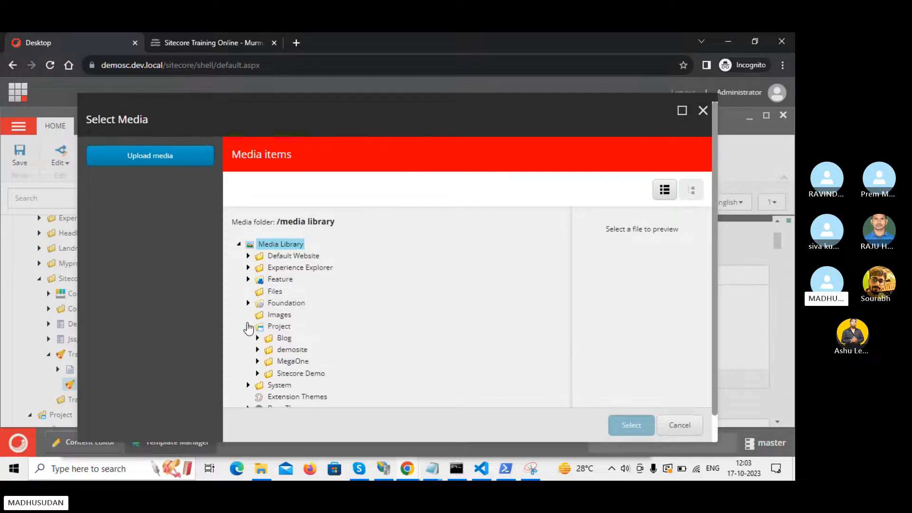
pyautogui.click(258, 362)
pyautogui.scroll(-2, 266, 376)
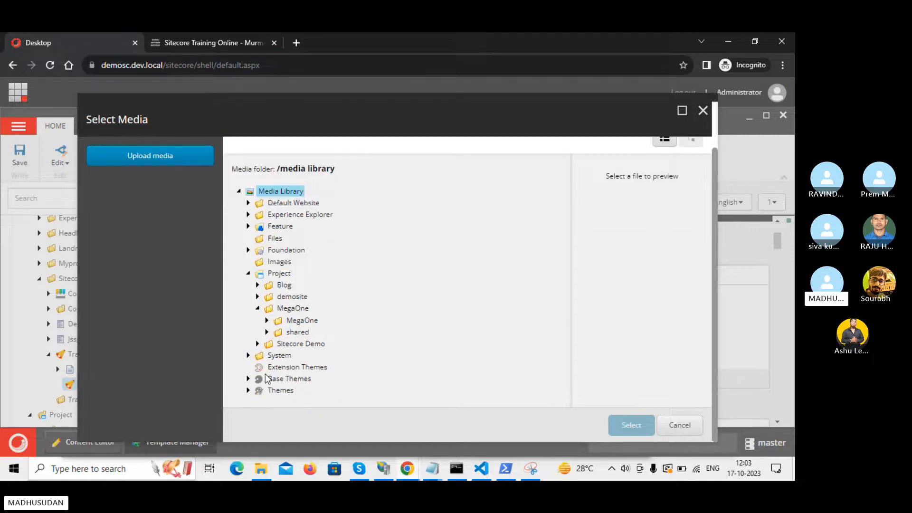
pyautogui.click(257, 296)
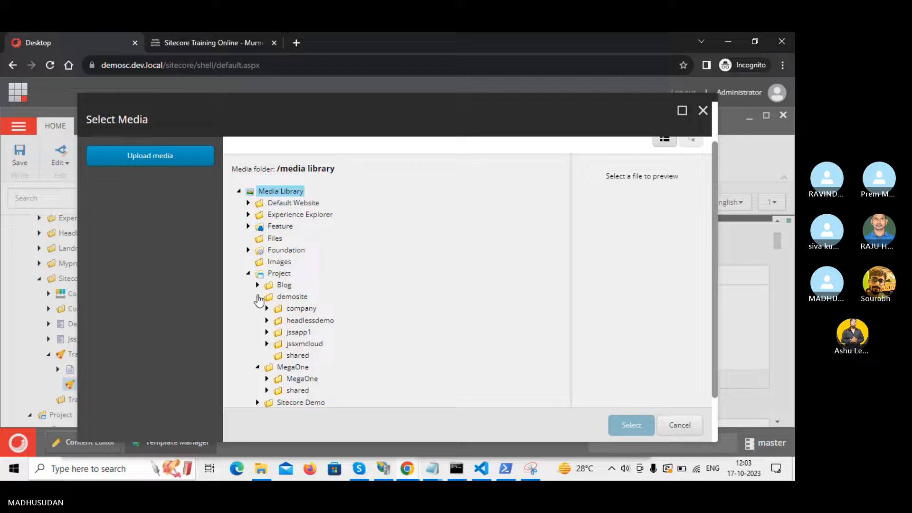
pyautogui.click(267, 309)
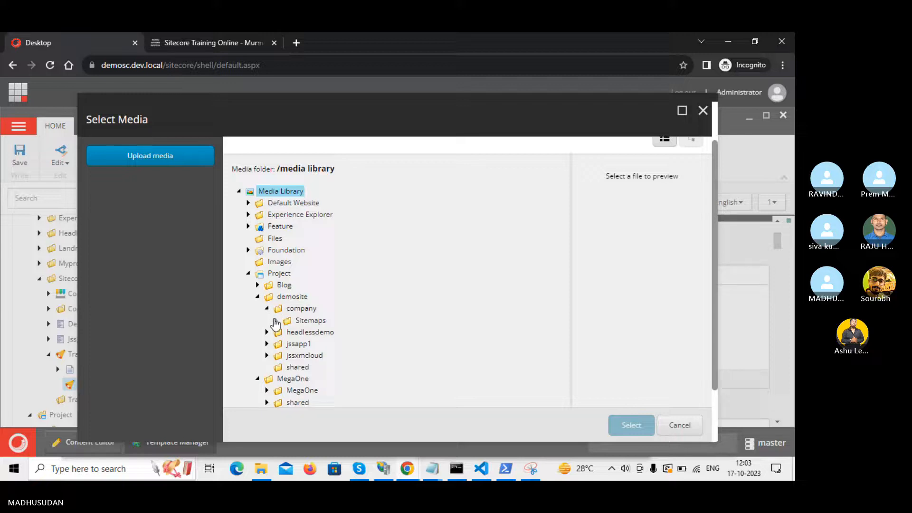
pyautogui.click(276, 321)
pyautogui.click(317, 332)
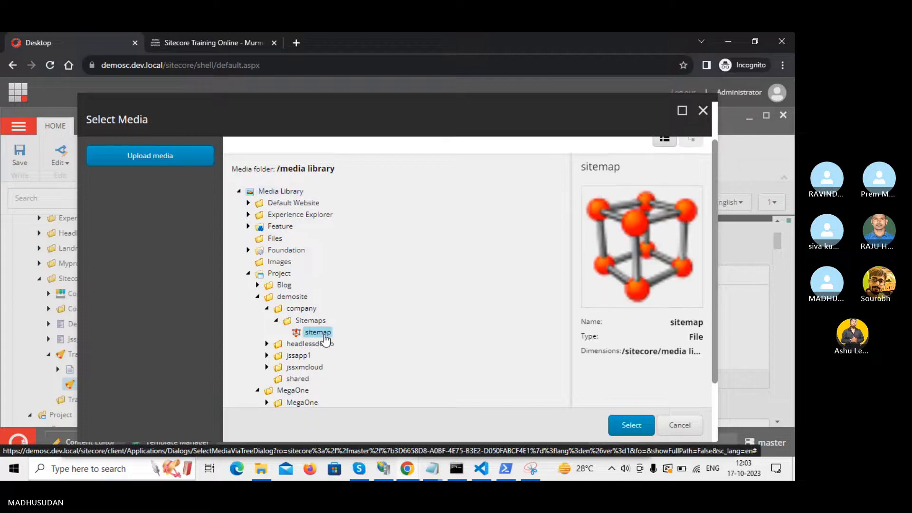
pyautogui.click(631, 425)
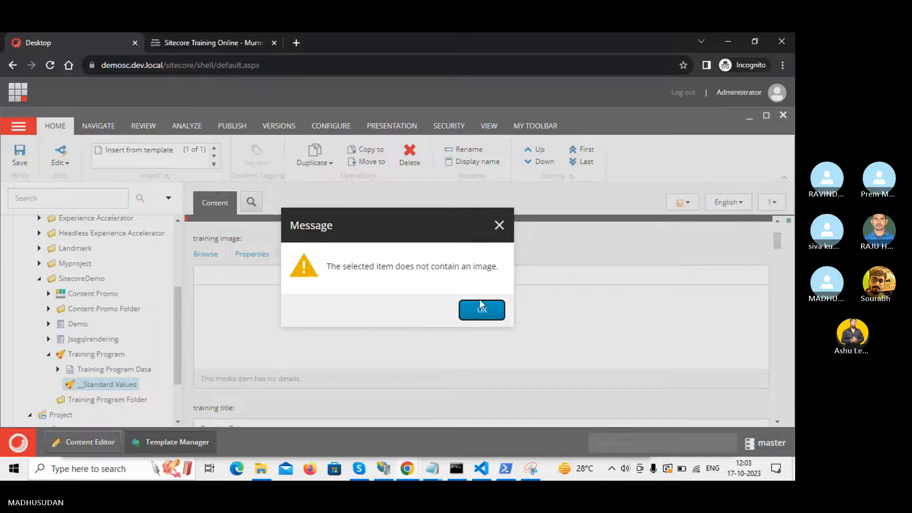
pyautogui.click(481, 310)
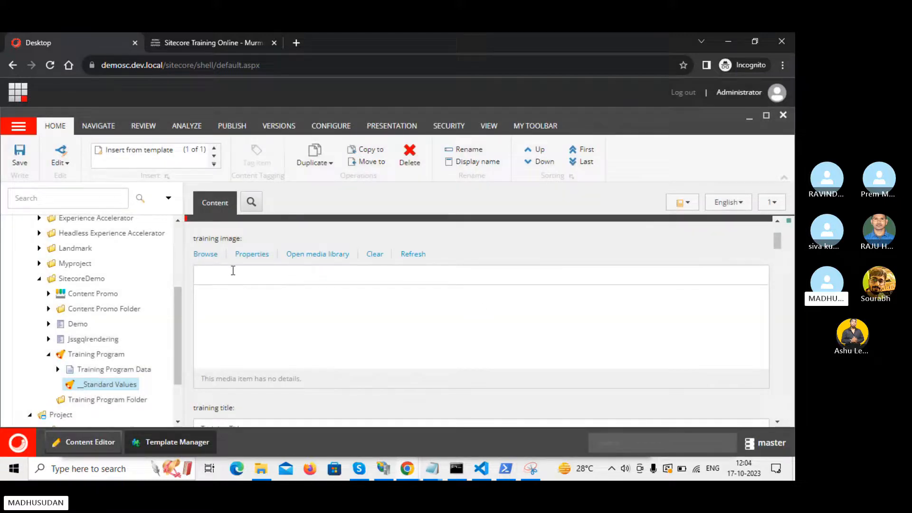
# Step: Set the default training image to Android Tablet_landscape from the media library
pyautogui.click(205, 255)
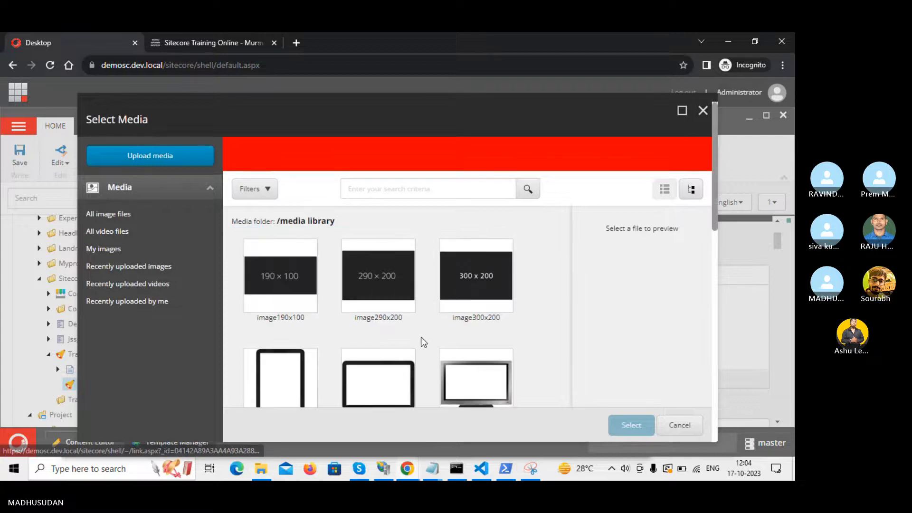
pyautogui.scroll(-3, 422, 342)
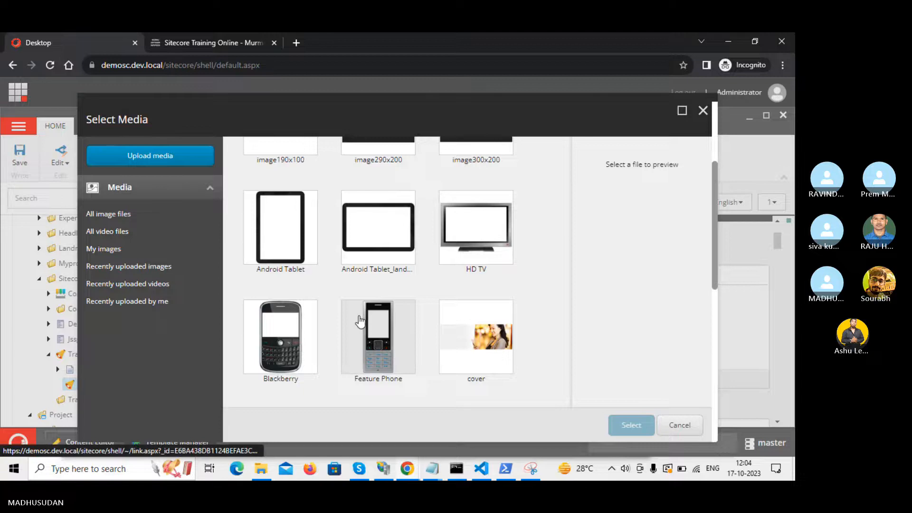
pyautogui.scroll(1, 361, 320)
pyautogui.scroll(1, 361, 321)
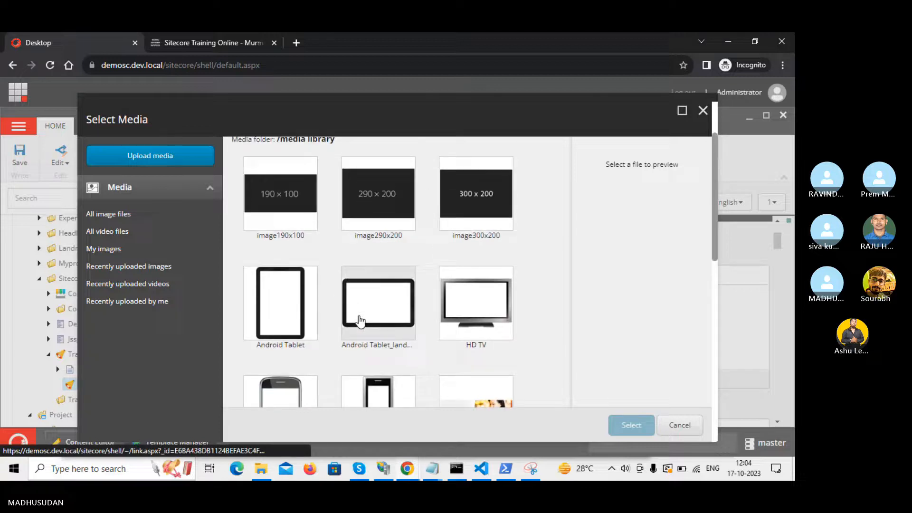
pyautogui.scroll(1, 360, 322)
pyautogui.click(370, 323)
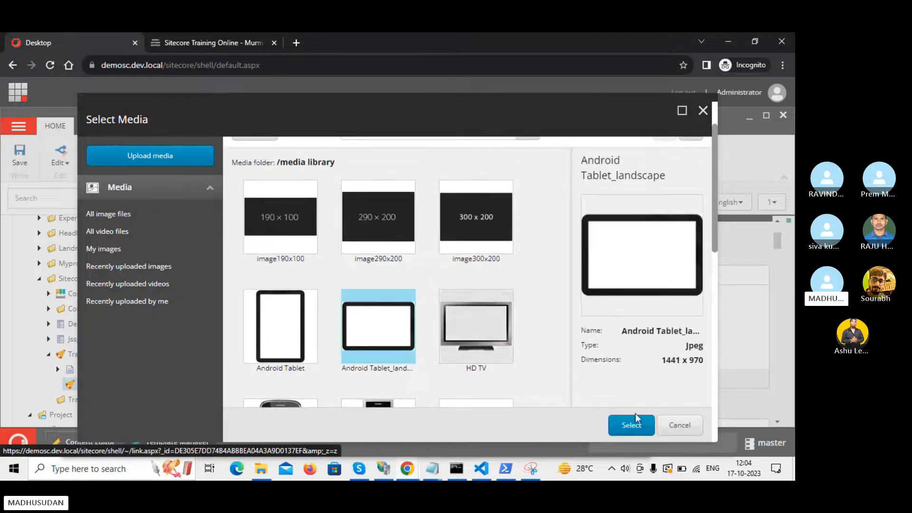
pyautogui.click(638, 419)
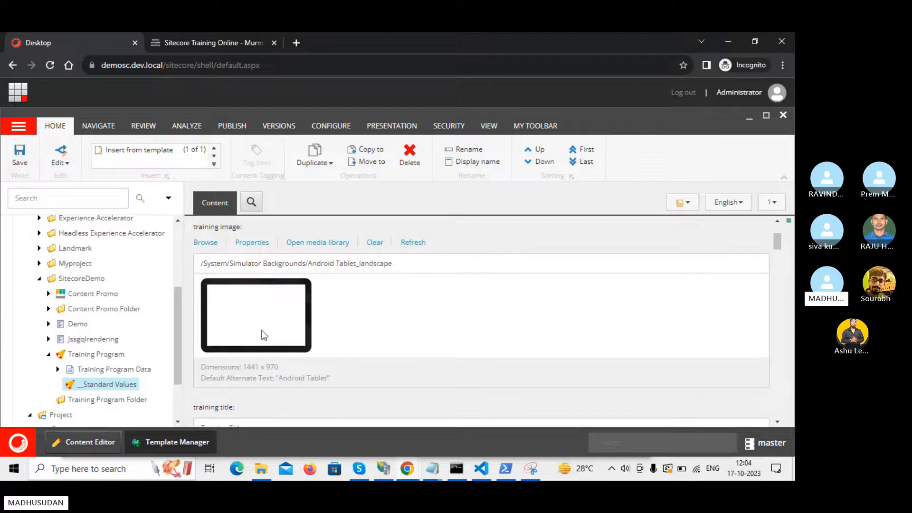
# Step: Start inserting an external link in the join now field with the description "Join Now"
pyautogui.scroll(-4, 262, 329)
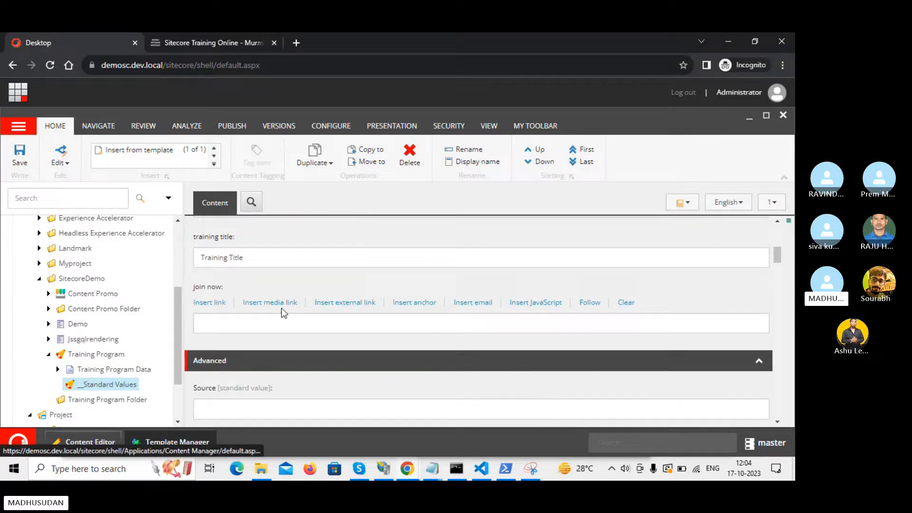
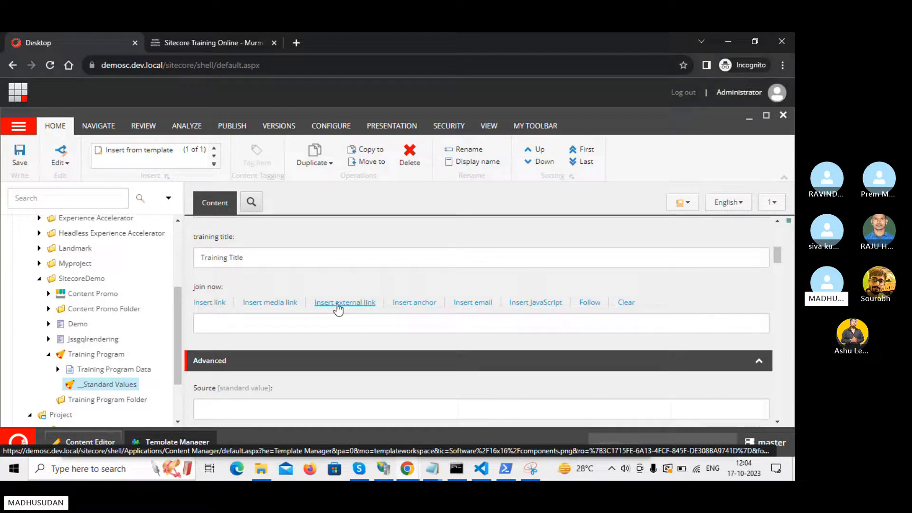
pyautogui.click(337, 304)
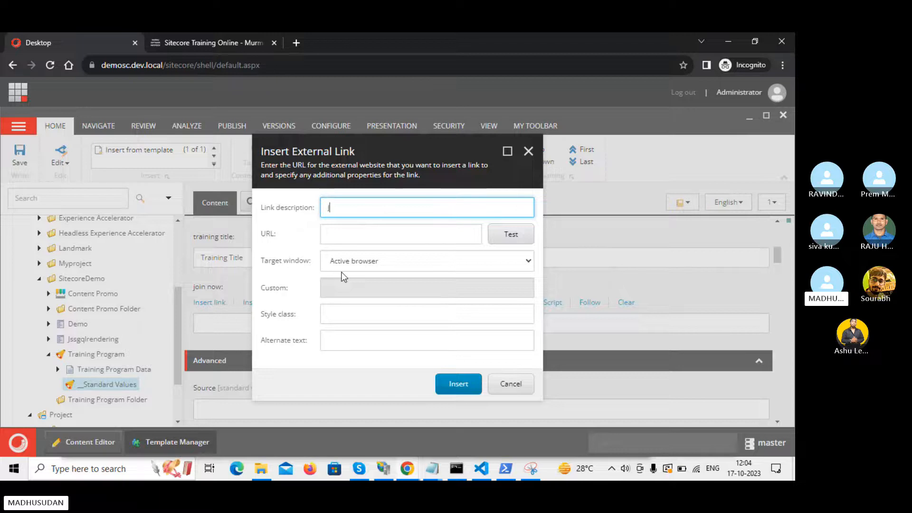
pyautogui.write('Join Now')
pyautogui.click(338, 233)
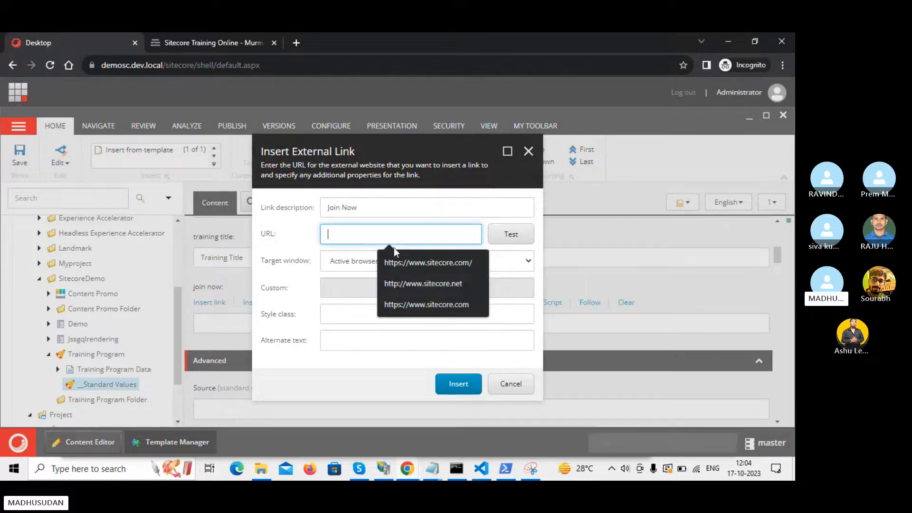
pyautogui.click(215, 35)
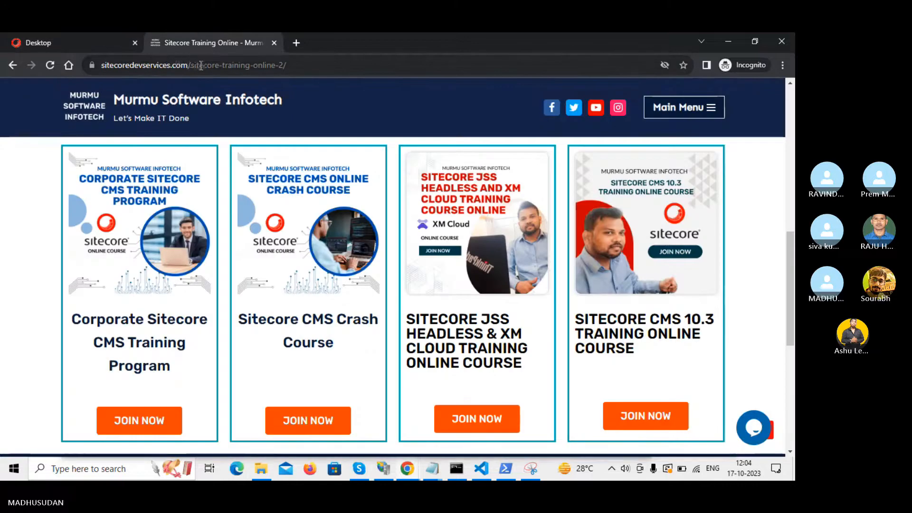
pyautogui.click(320, 67)
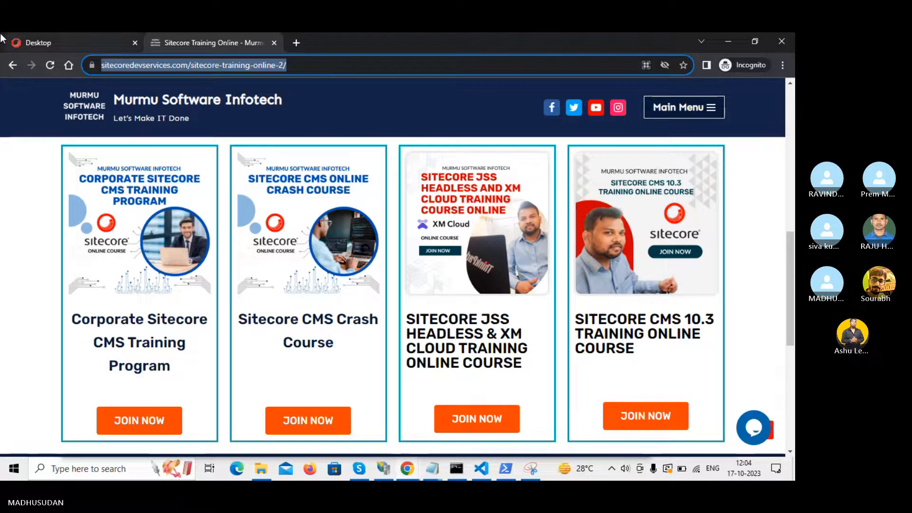
pyautogui.hotkey('alt', 'Tab')
pyautogui.hotkey('alt', 'Tab')
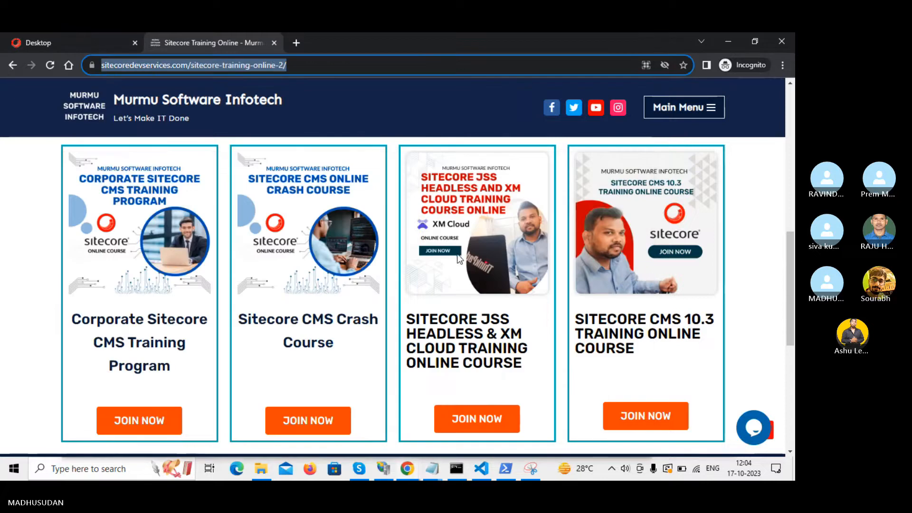
pyautogui.hotkey('alt', 'Tab')
pyautogui.hotkey('alt', 'Tab')
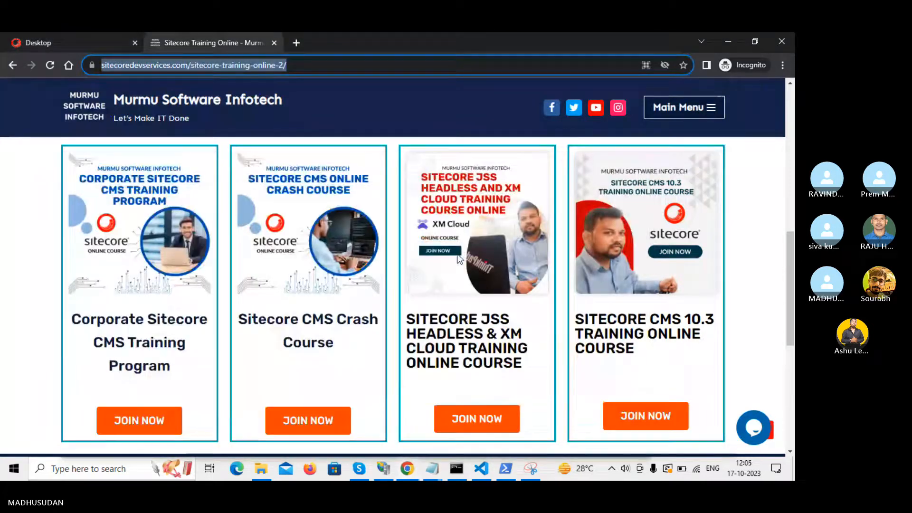
pyautogui.click(54, 36)
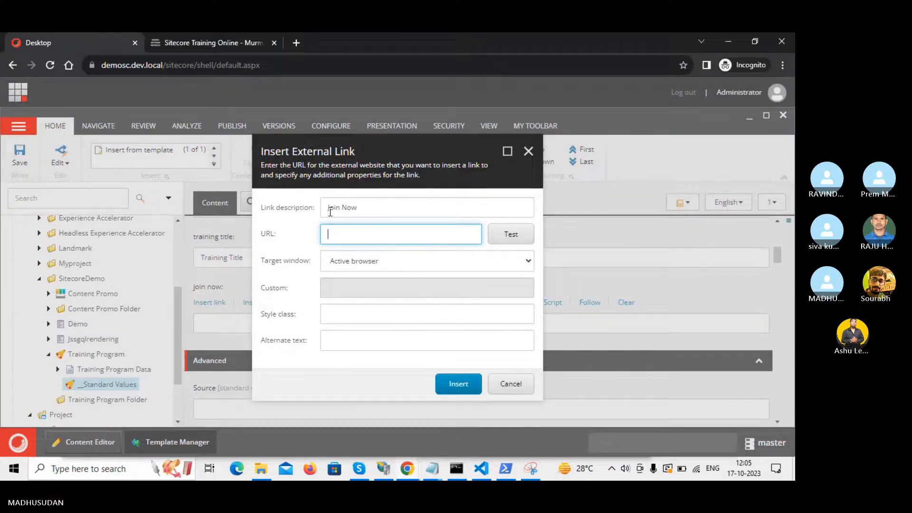
pyautogui.click(190, 34)
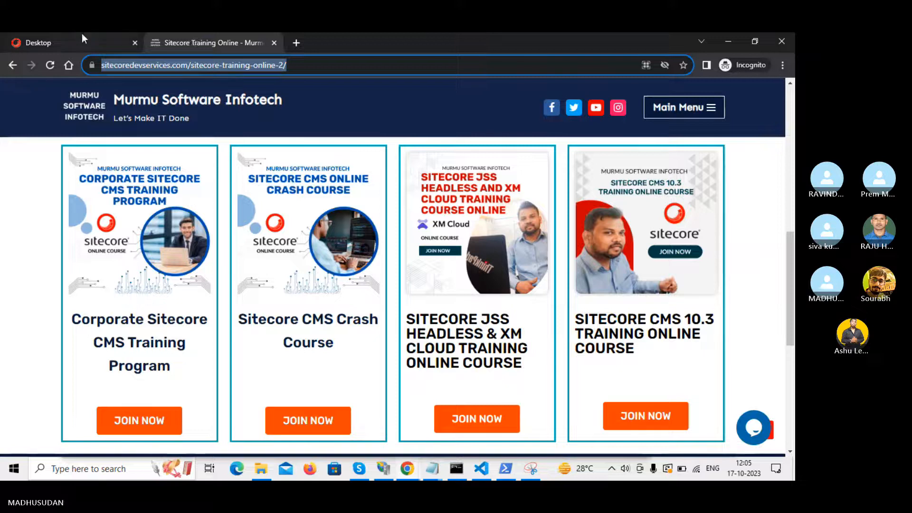
pyautogui.click(67, 35)
pyautogui.hotkey('ctrl', 'v')
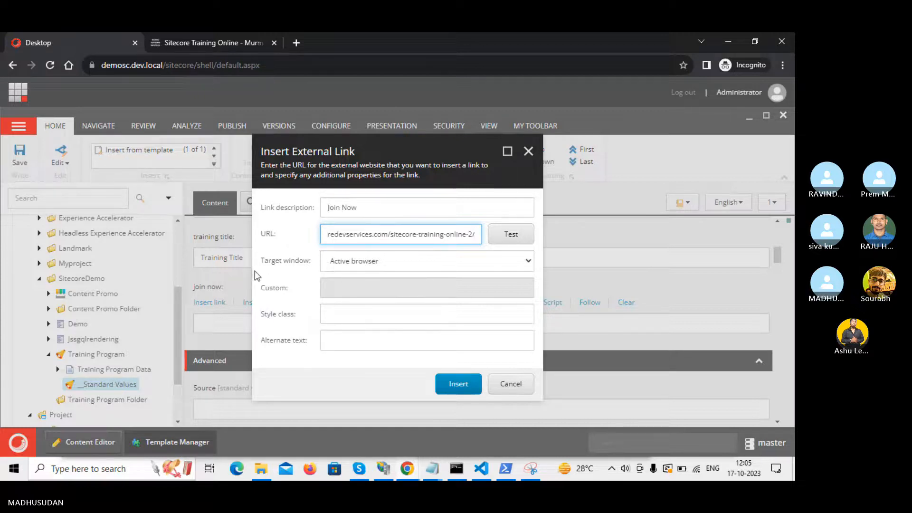
# Step: Set the external link's target window to New browser, leave style class and alternate text empty, and insert the link
pyautogui.click(348, 263)
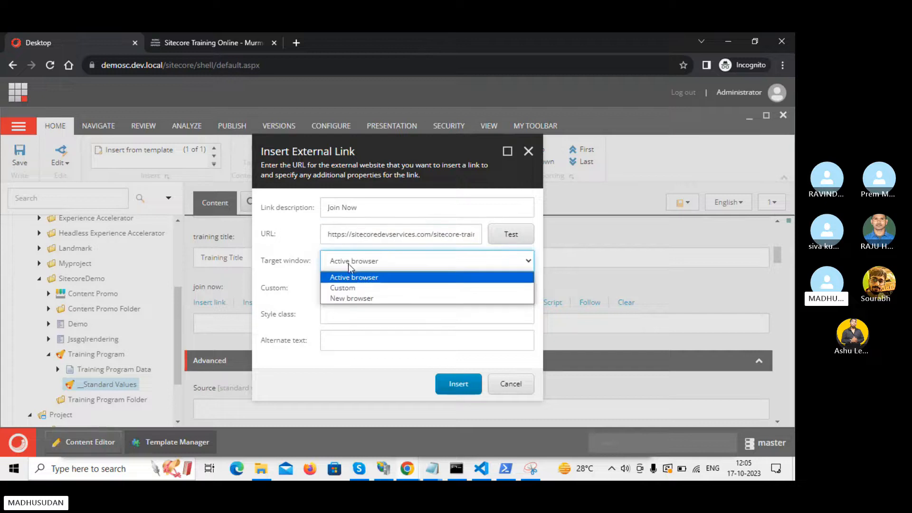
pyautogui.click(352, 297)
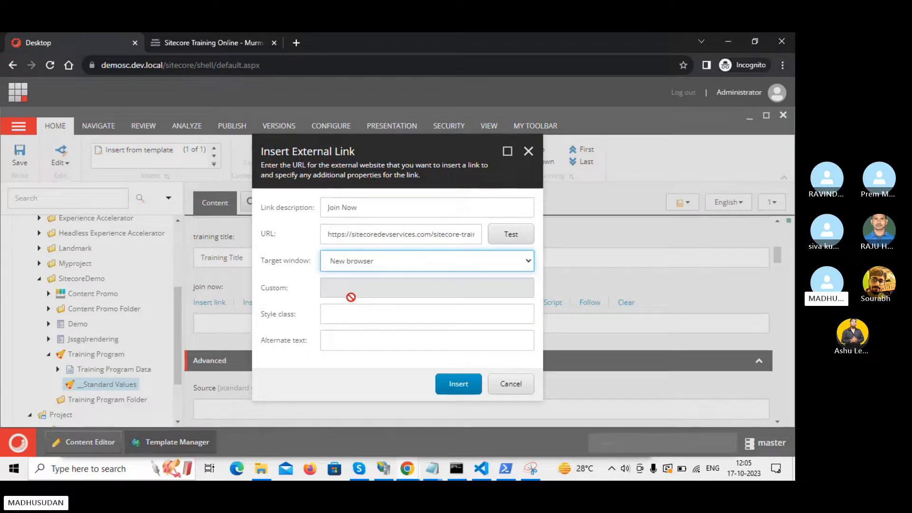
pyautogui.click(363, 264)
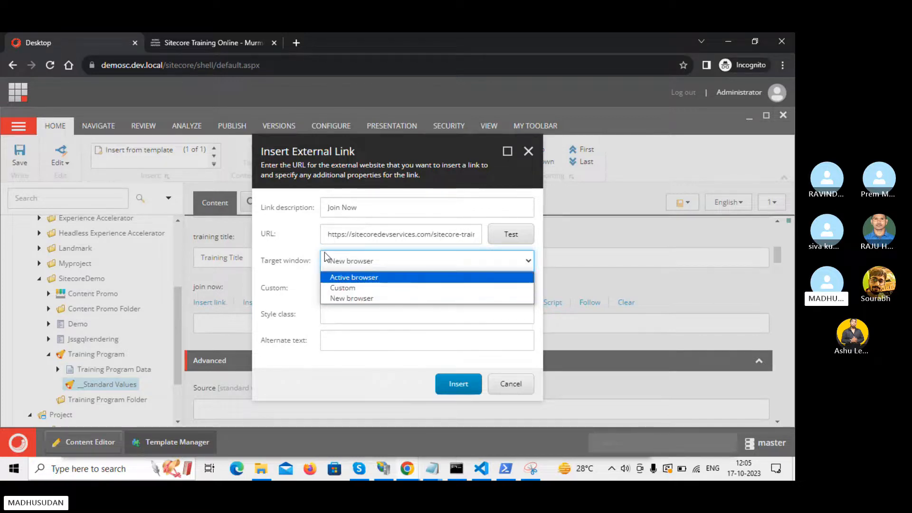
pyautogui.click(360, 297)
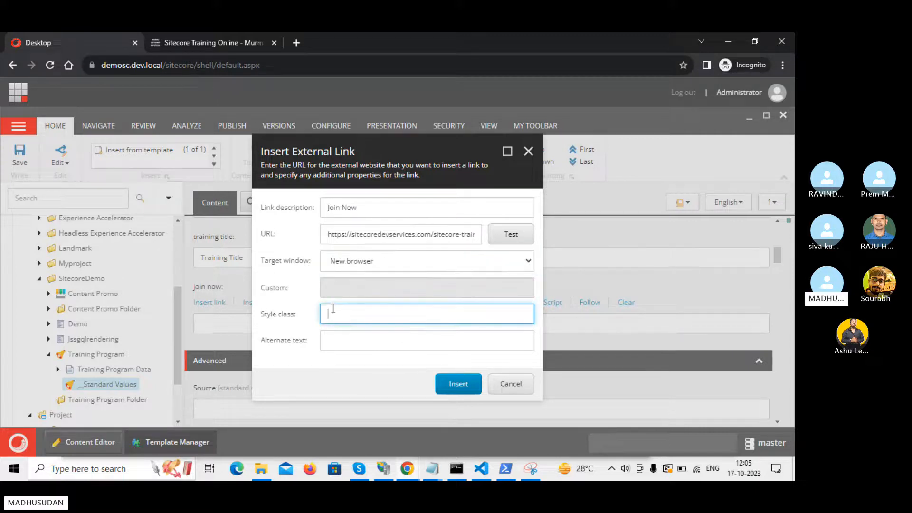
pyautogui.hotkey('alt', 'Tab')
pyautogui.hotkey('alt', 'Tab')
pyautogui.click(342, 345)
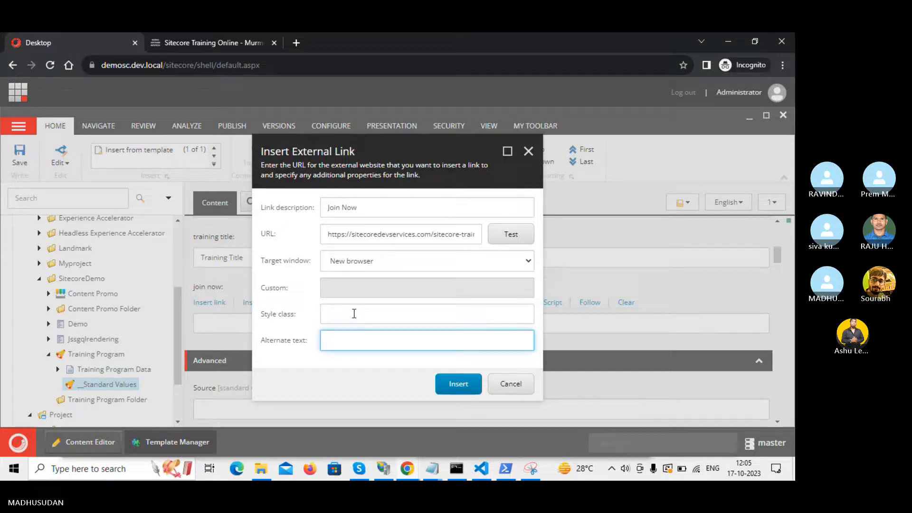
pyautogui.click(459, 385)
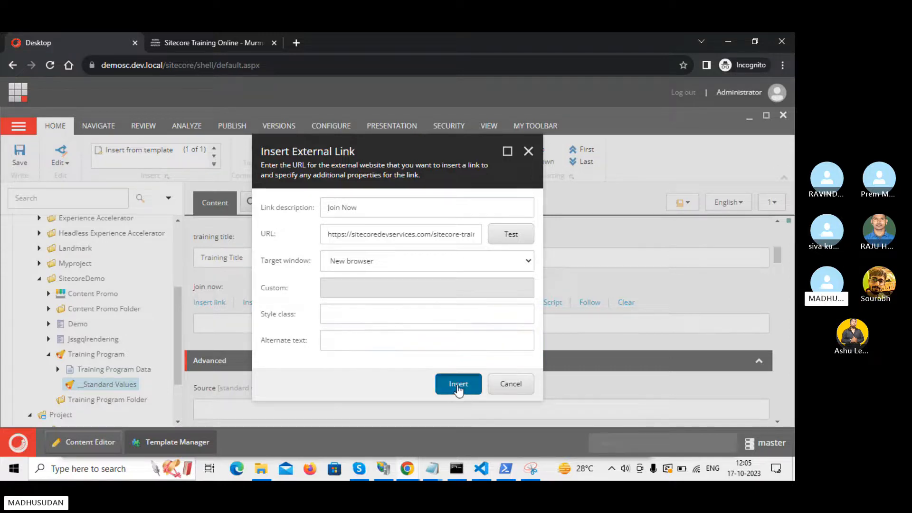
# Step: Save the Training Program standard values and check the image, title and join now fields
pyautogui.scroll(2, 310, 309)
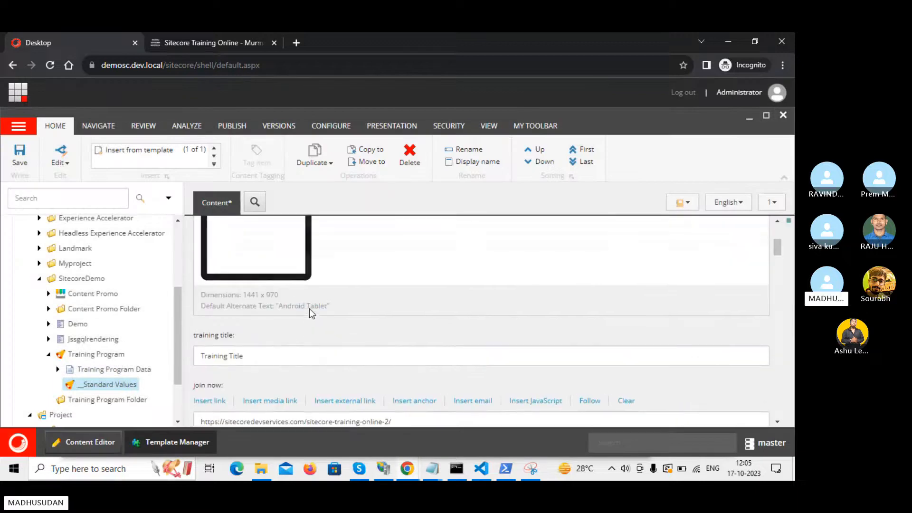
pyautogui.scroll(-2, 310, 310)
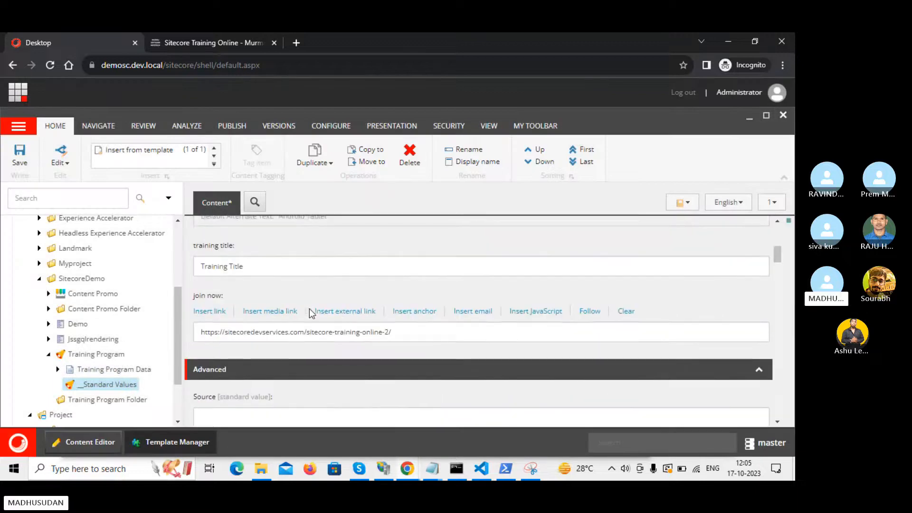
pyautogui.click(18, 164)
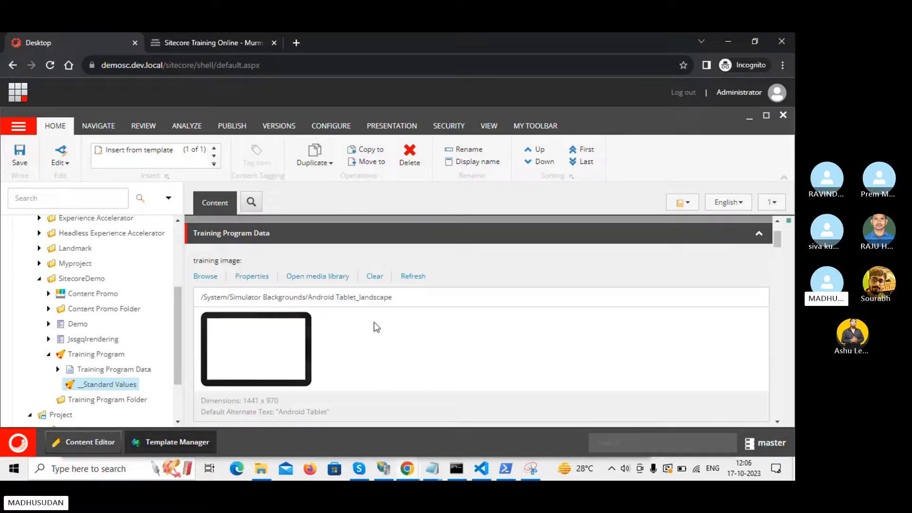
pyautogui.scroll(-3, 374, 322)
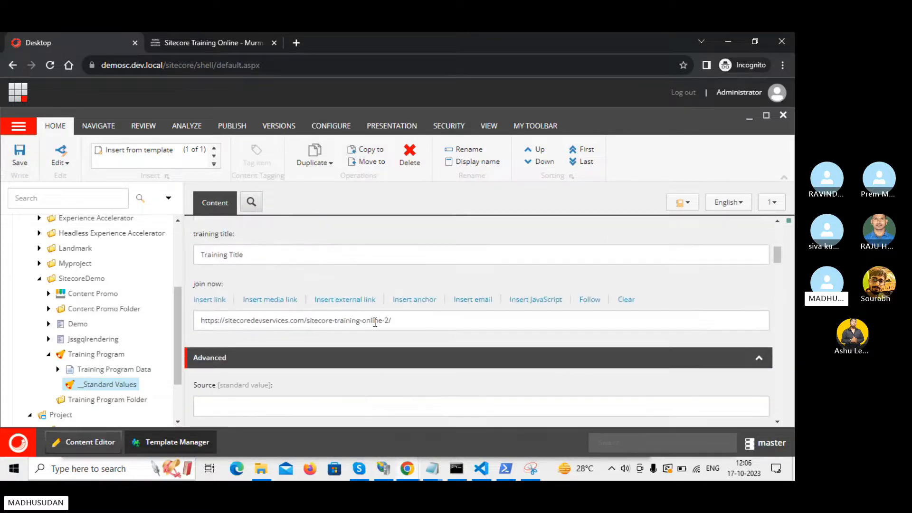
pyautogui.scroll(5, 374, 322)
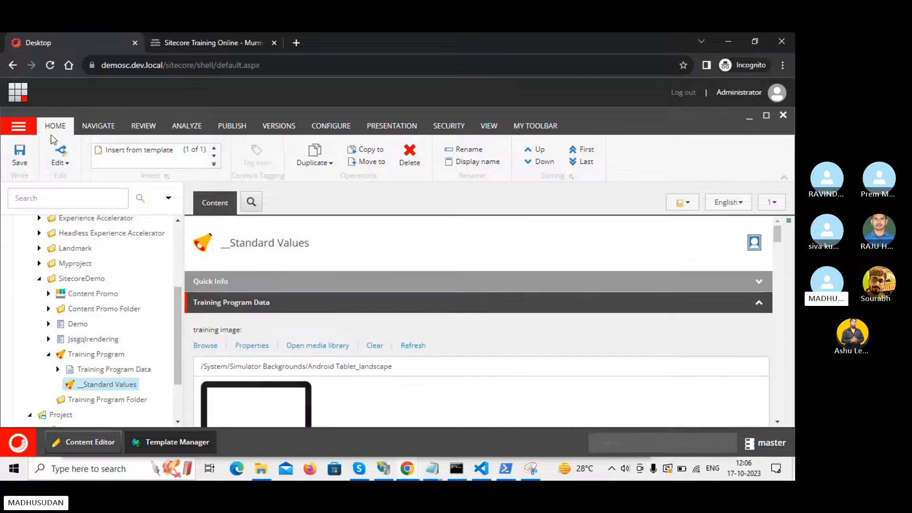
pyautogui.click(18, 157)
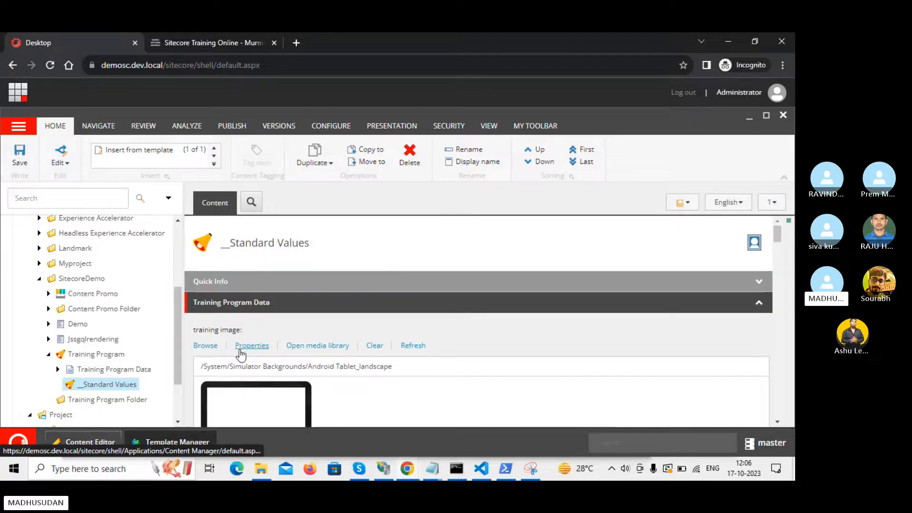
# Step: Review the Training Program template fields and its standard values against the default value point in the Notepad notes
pyautogui.scroll(-6, 240, 354)
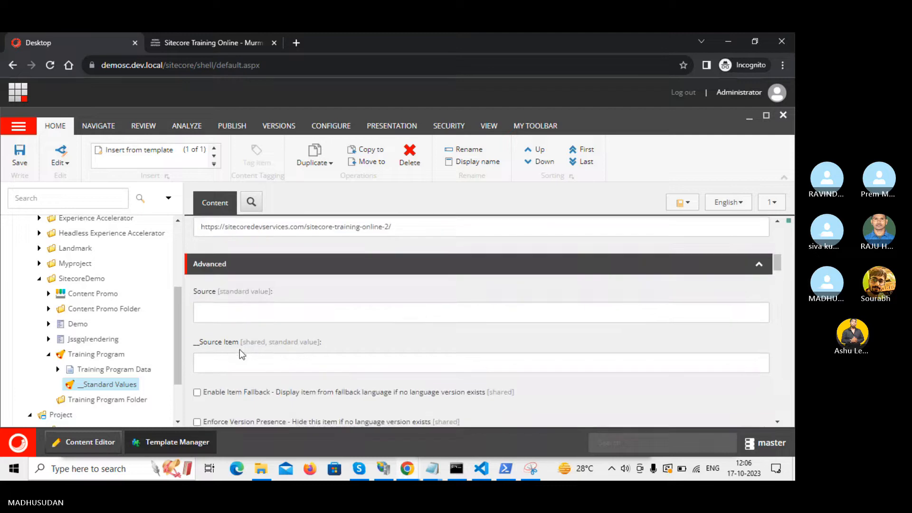
pyautogui.click(48, 355)
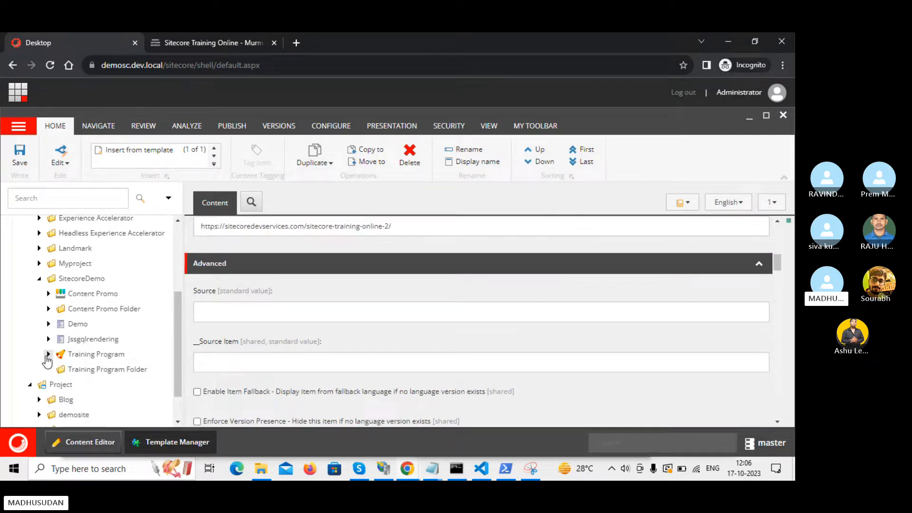
pyautogui.click(116, 358)
pyautogui.hotkey('alt', 'Tab')
pyautogui.click(122, 197)
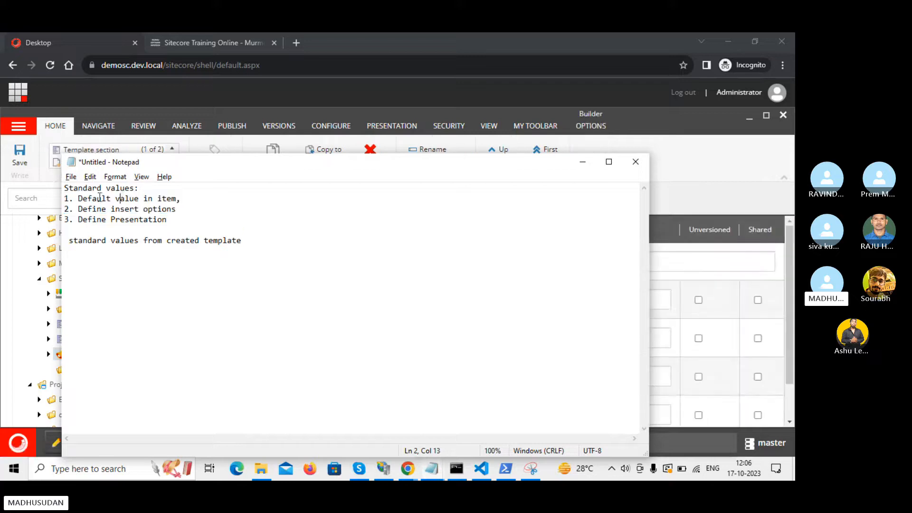
pyautogui.hotkey('alt', 'Tab')
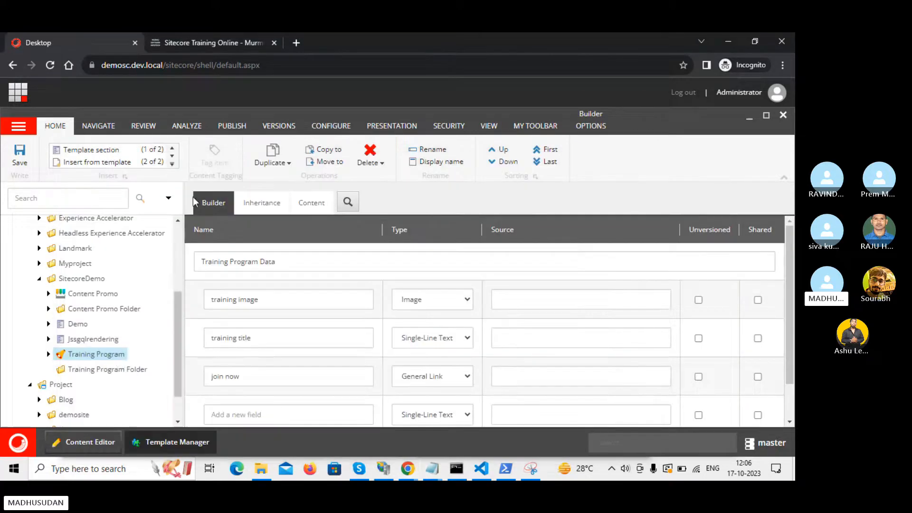
pyautogui.click(49, 355)
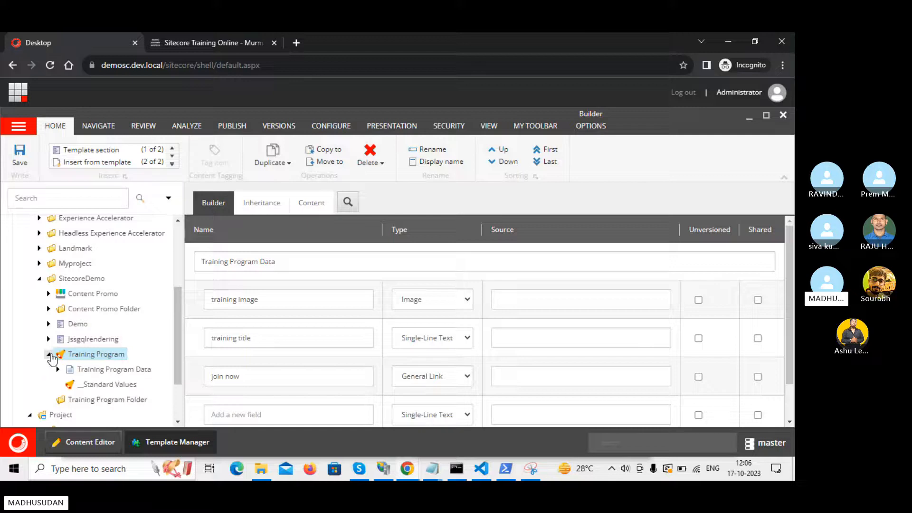
pyautogui.click(108, 388)
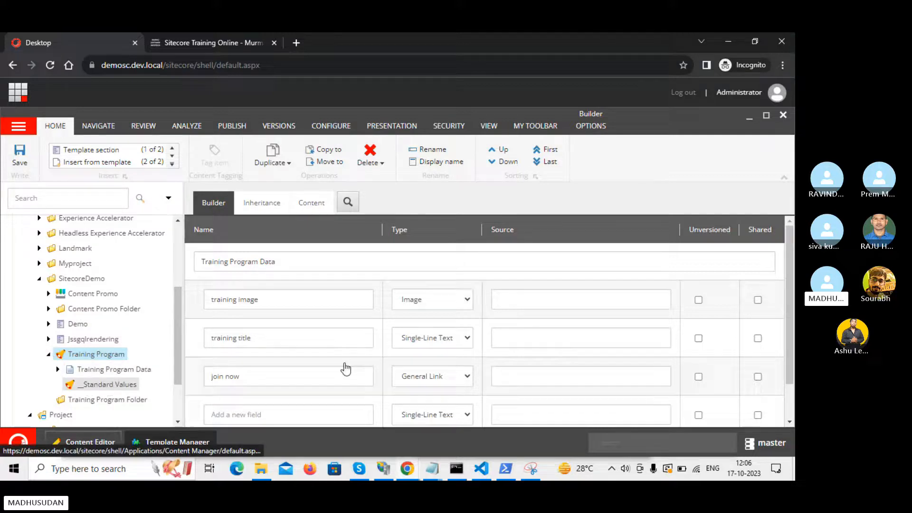
pyautogui.scroll(-6, 345, 365)
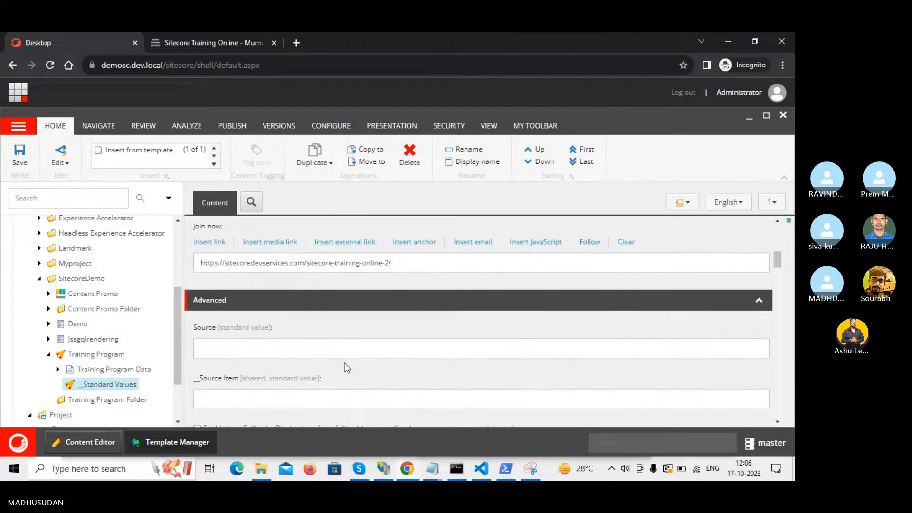
pyautogui.click(50, 356)
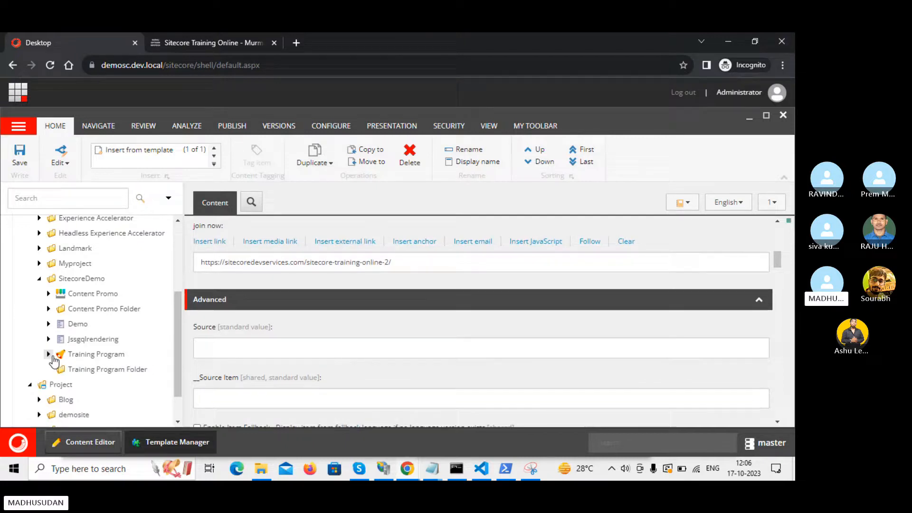
# Step: Create standard values for the Training Program Folder template under SitecoreDemo and save the item
pyautogui.click(70, 374)
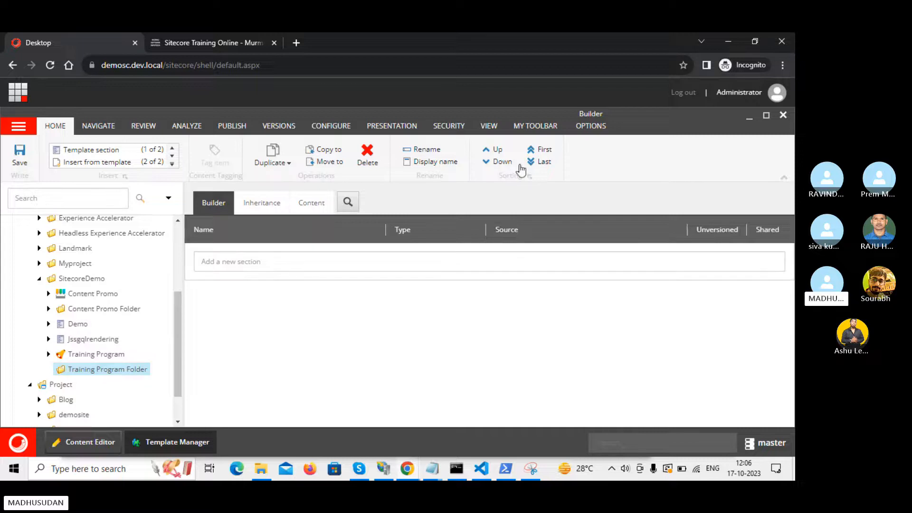
pyautogui.click(596, 127)
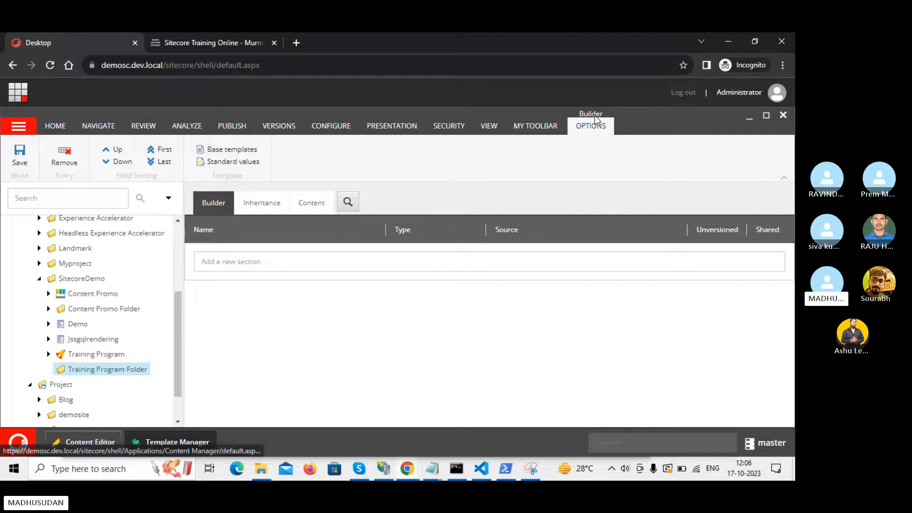
pyautogui.click(228, 163)
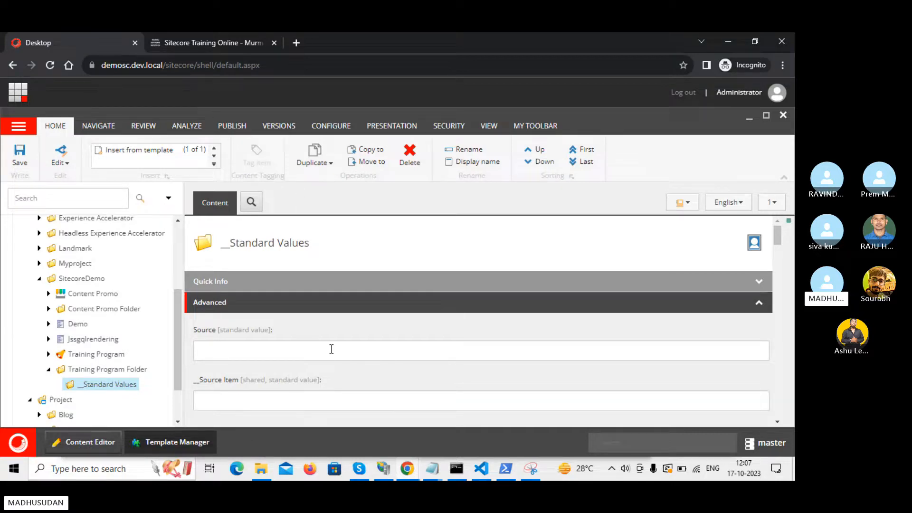
pyautogui.scroll(-5, 332, 350)
pyautogui.scroll(5, 332, 351)
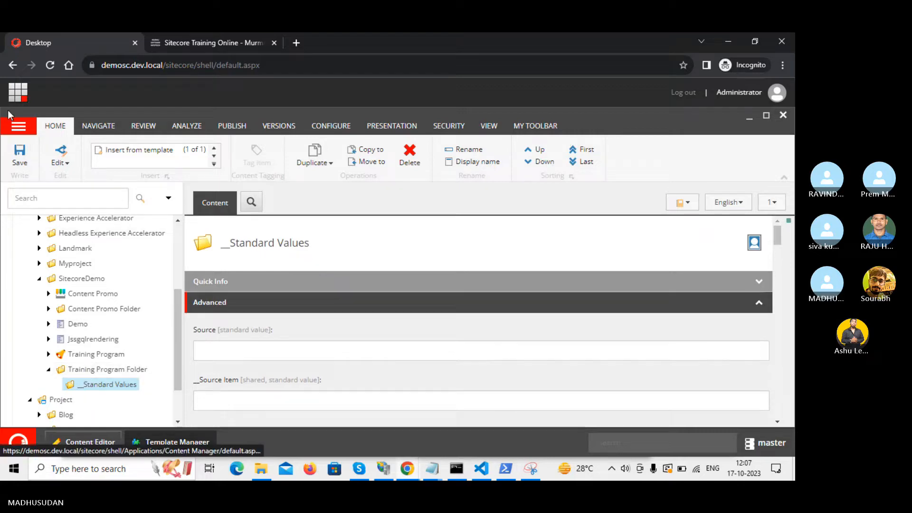
pyautogui.click(20, 154)
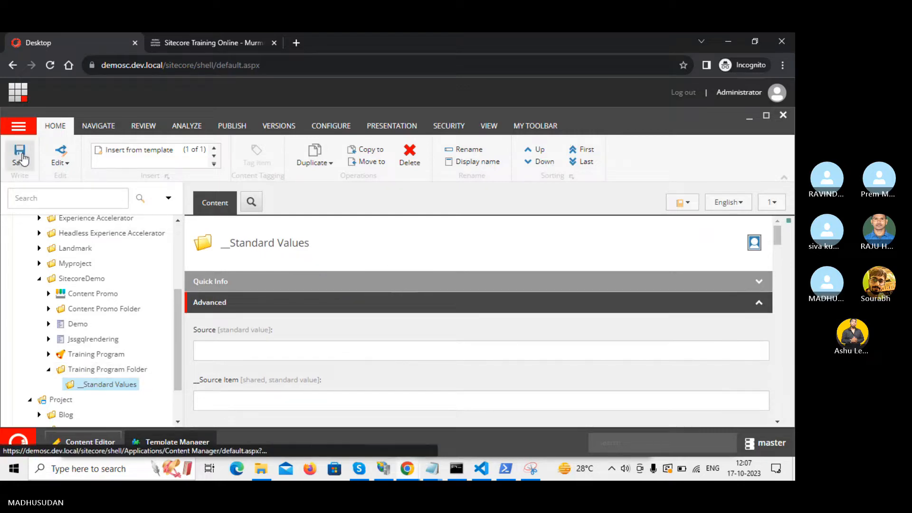
# Step: Switch to Notepad and highlight "Define insert options" in the standard values notes
pyautogui.hotkey('alt', 'Tab')
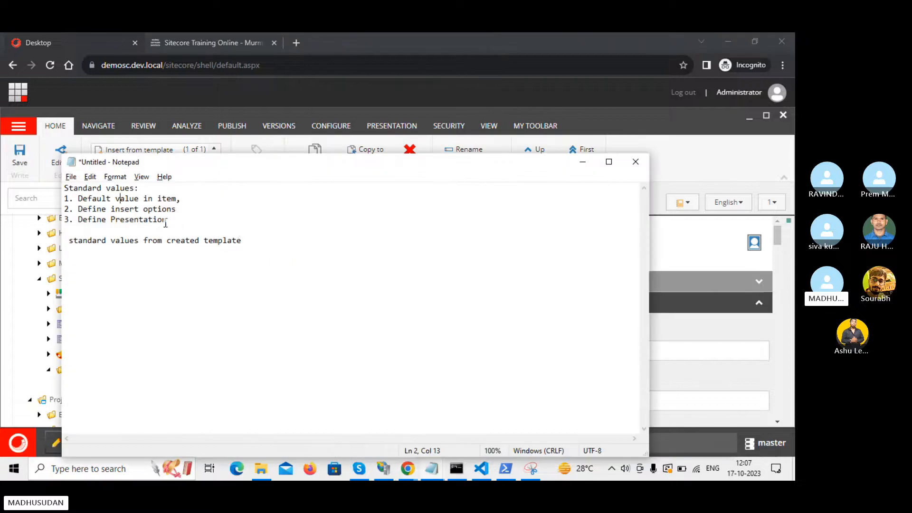
pyautogui.moveTo(176, 209); pyautogui.dragTo(77, 211)
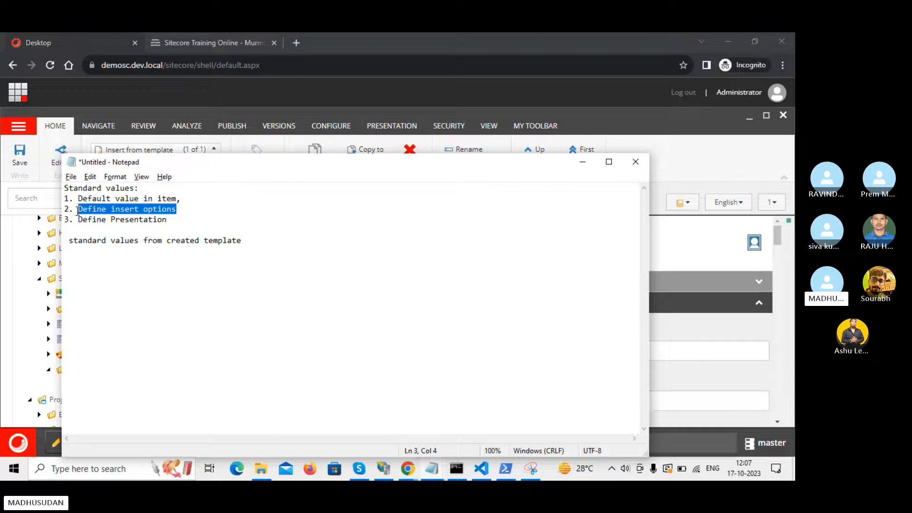
# Step: Switch back to Sitecore, assign Feature/SitecoreDemo's Training Program template as an insert option on the Training Program Folder's standard values, and save the item
pyautogui.hotkey('alt', 'Tab')
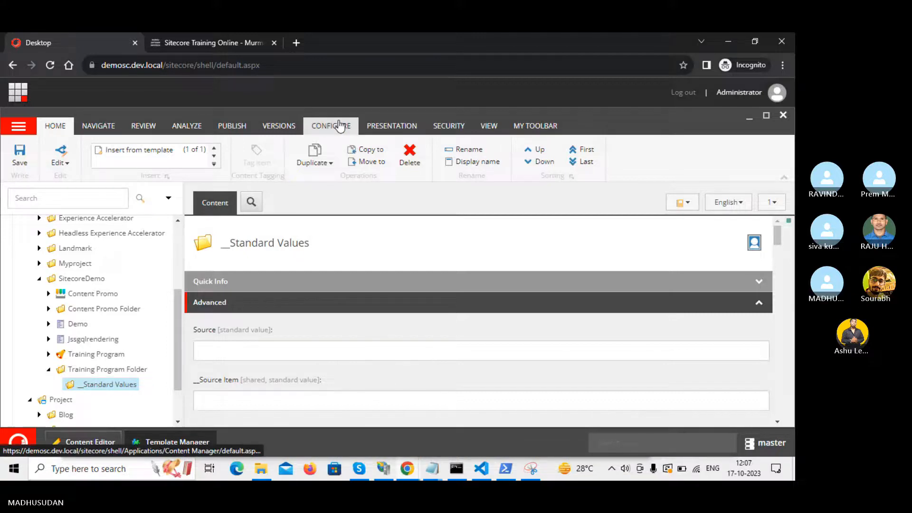
pyautogui.click(325, 128)
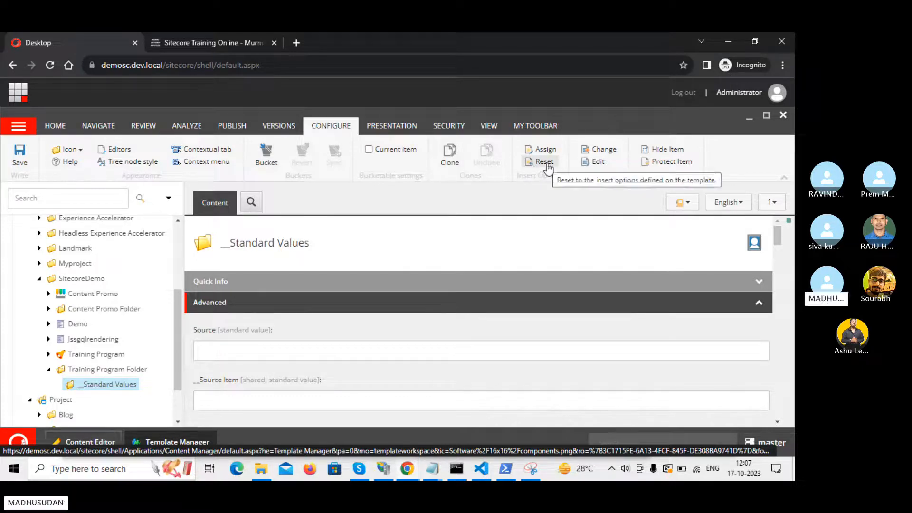
pyautogui.click(545, 150)
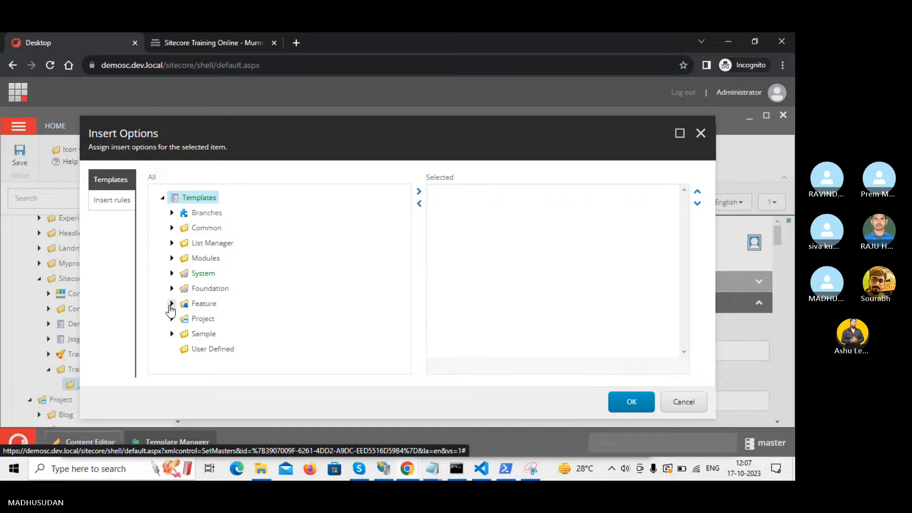
pyautogui.click(172, 304)
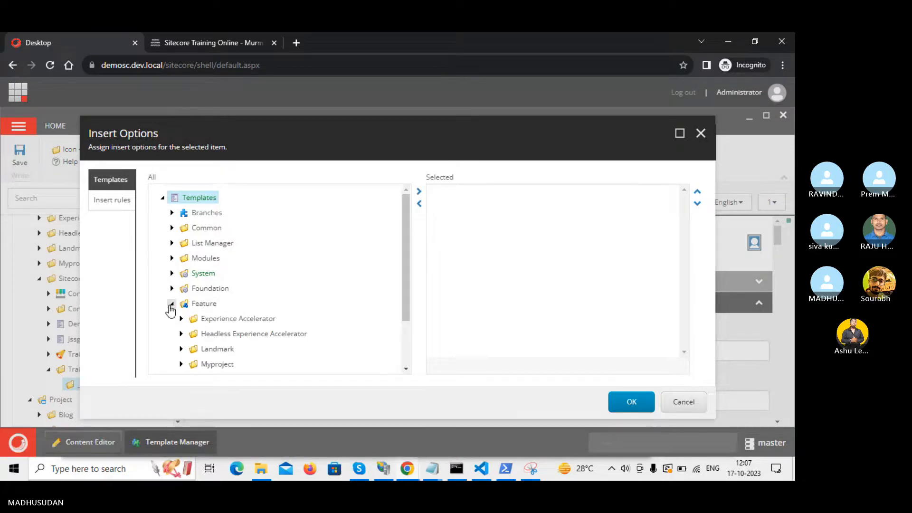
pyautogui.scroll(-3, 188, 332)
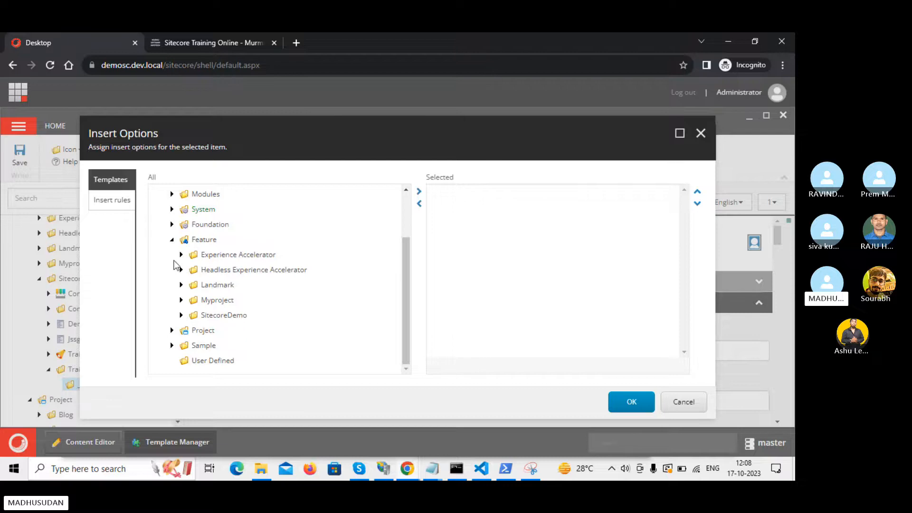
pyautogui.click(181, 315)
pyautogui.scroll(-2, 251, 366)
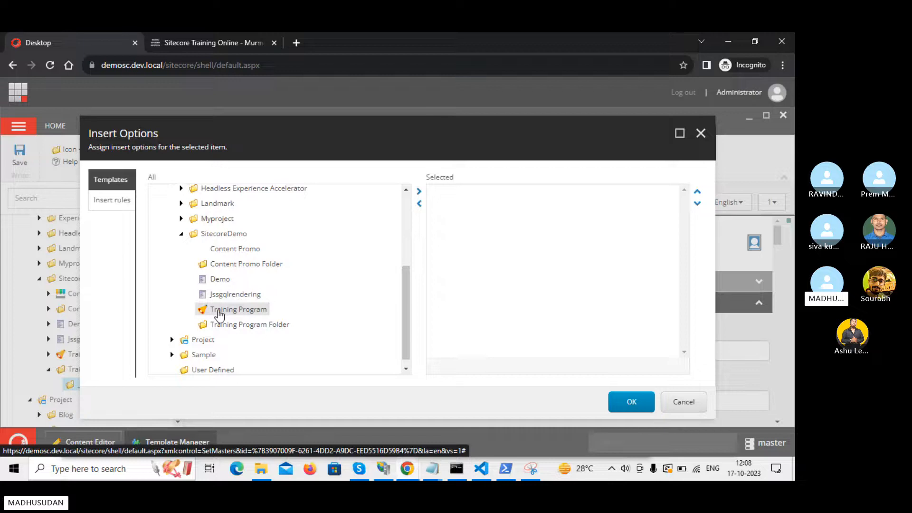
pyautogui.doubleClick(217, 310)
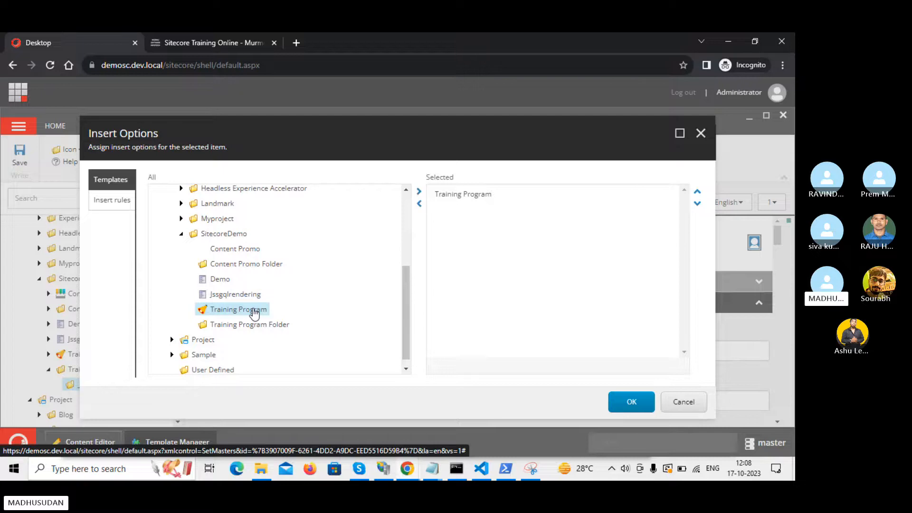
pyautogui.click(625, 403)
pyautogui.click(21, 163)
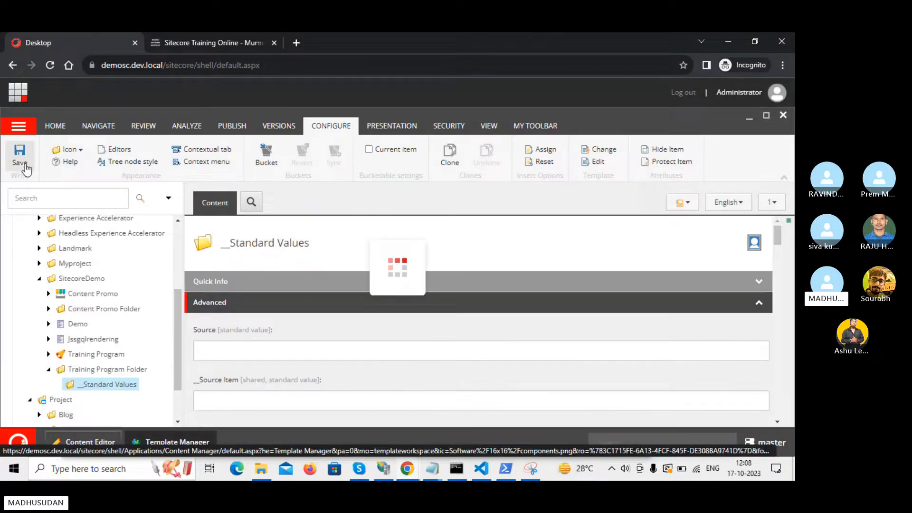
pyautogui.click(25, 167)
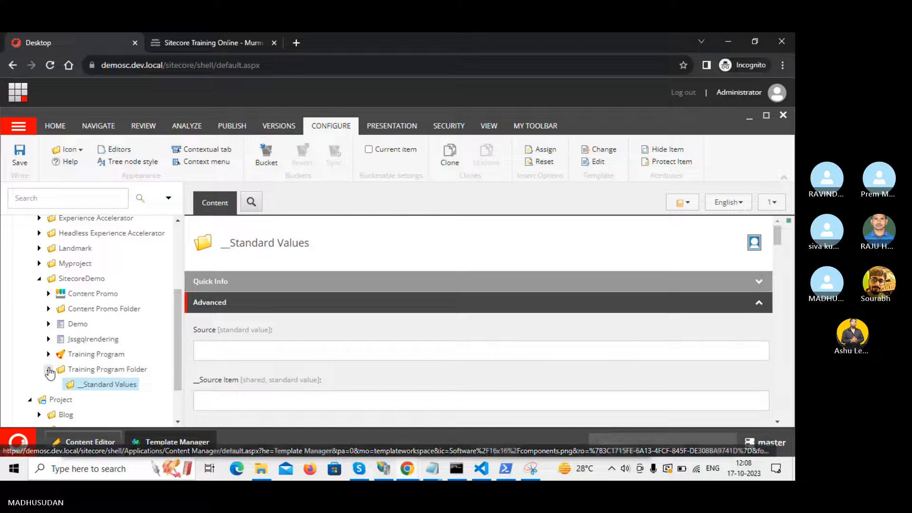
# Step: Collapse the Training Program Folder template in the tree and save its standard values item
pyautogui.click(50, 369)
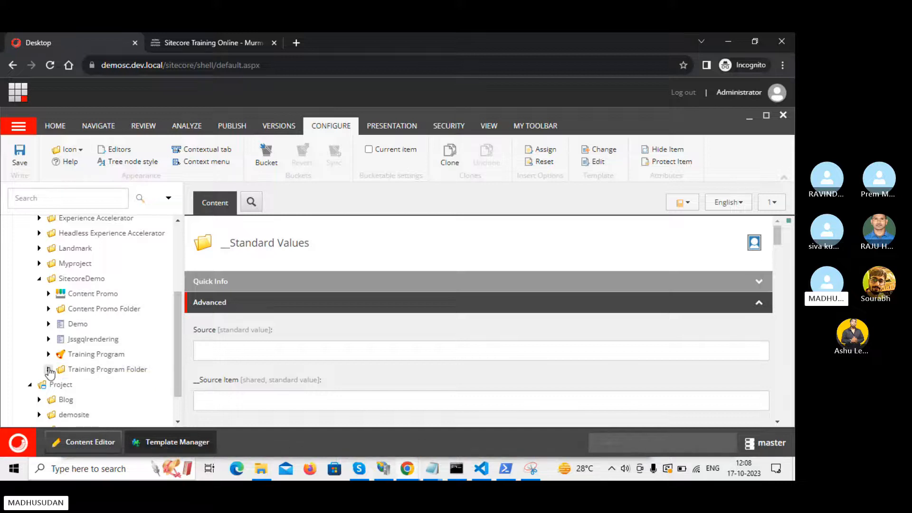
pyautogui.click(14, 150)
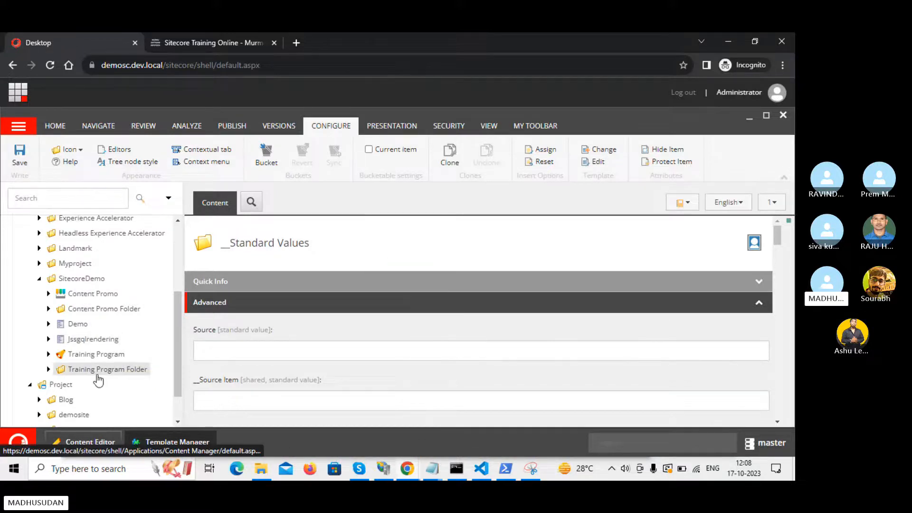
# Step: Review the standard values notes in Notepad and the course cards on the Sitecore Training Online page
pyautogui.hotkey('alt', 'Tab')
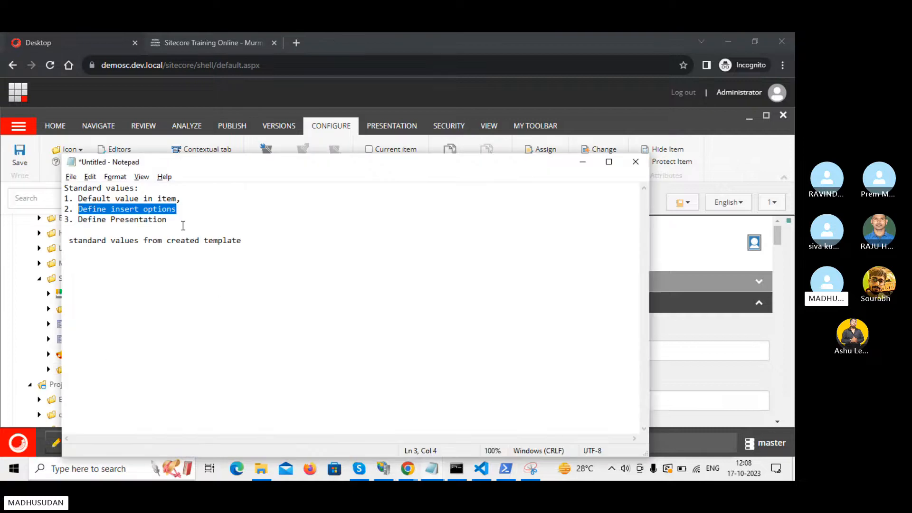
pyautogui.hotkey('alt', 'Tab')
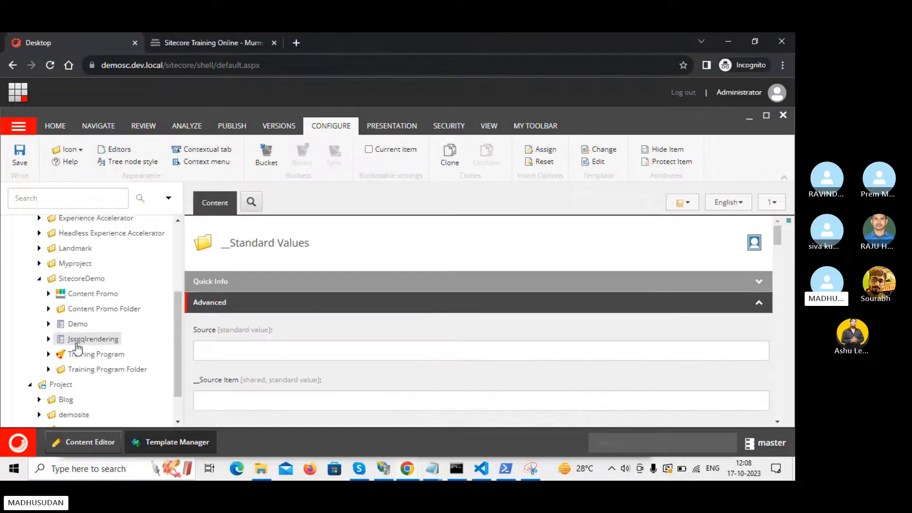
pyautogui.click(198, 40)
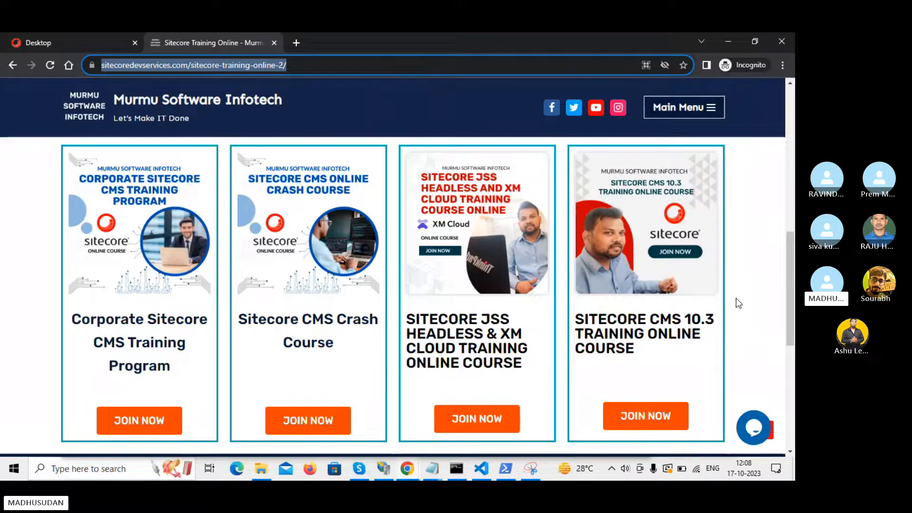
pyautogui.click(39, 36)
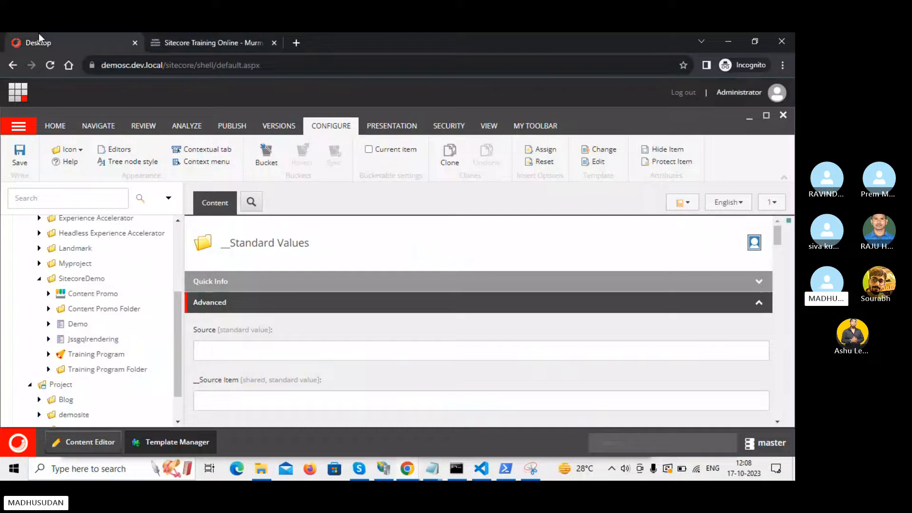
pyautogui.hotkey('alt', 'Tab')
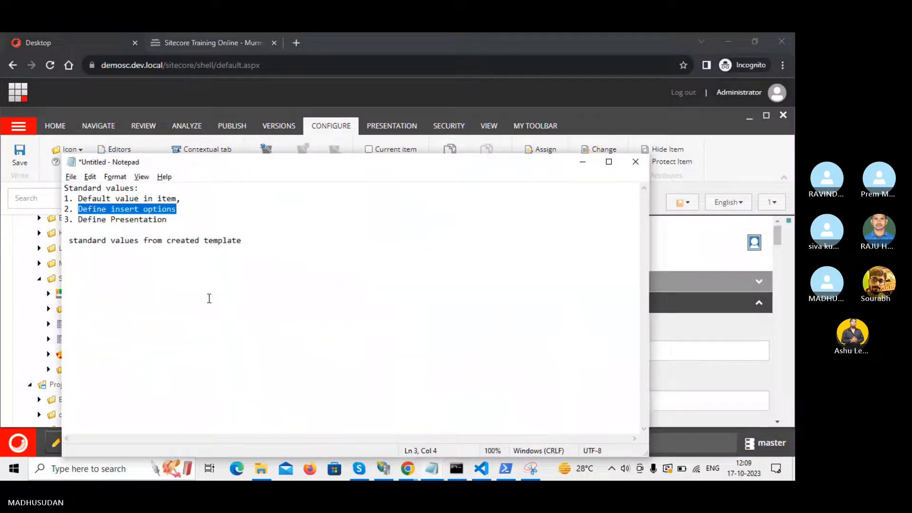
pyautogui.hotkey('alt', 'Tab')
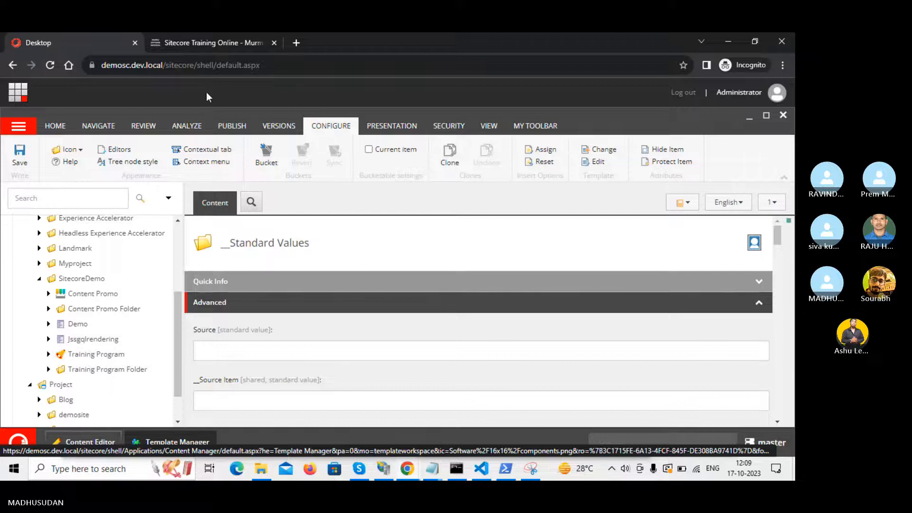
pyautogui.click(207, 42)
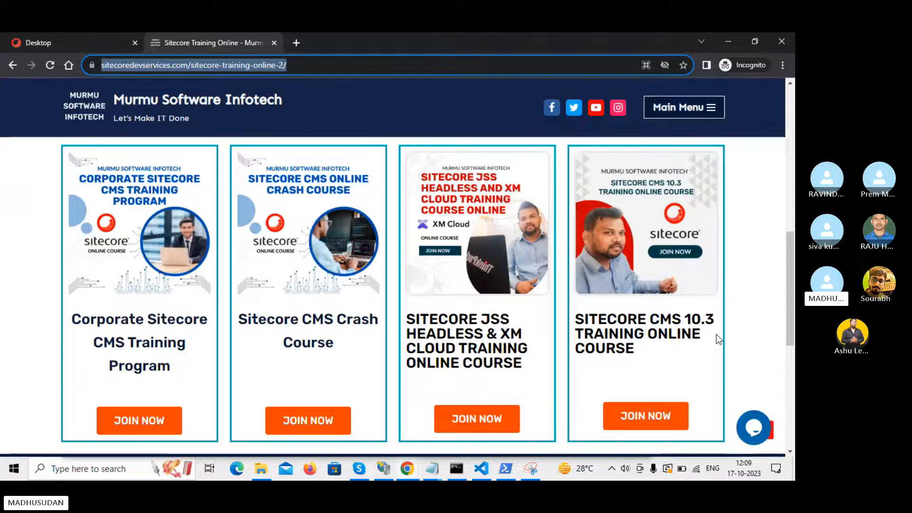
pyautogui.hotkey('alt', 'Tab')
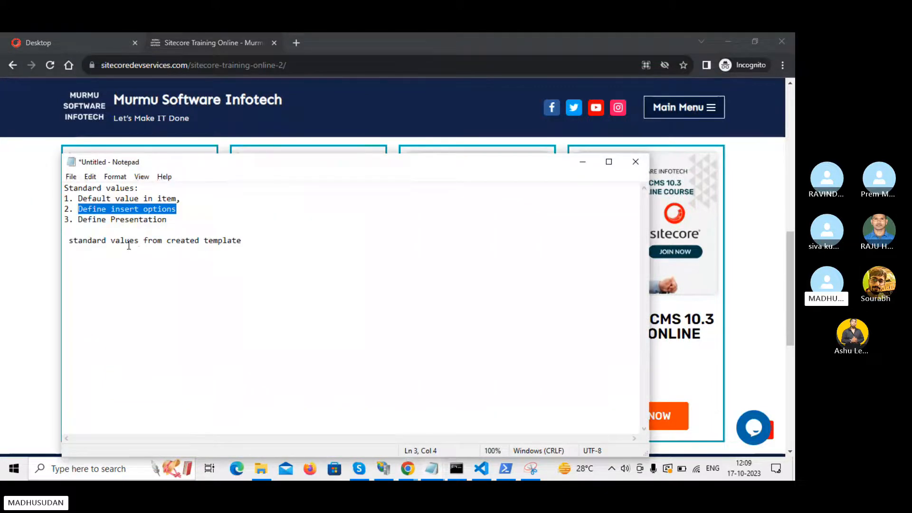
pyautogui.click(30, 241)
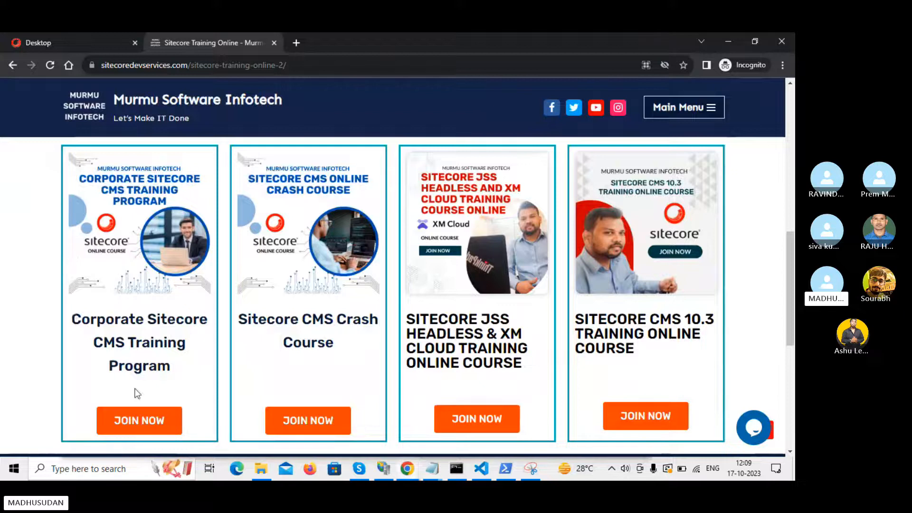
pyautogui.click(37, 39)
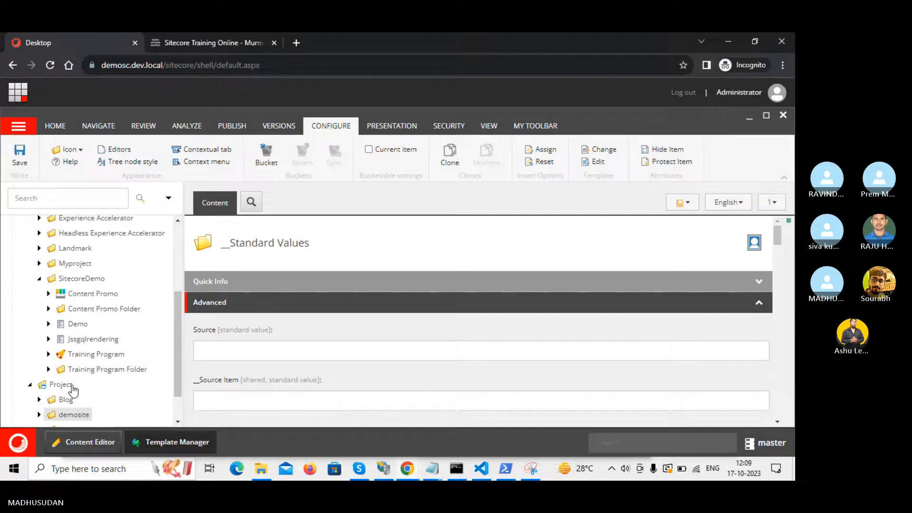
# Step: Save the standard values item again and check the SitecoreDemo templates in the template tree
pyautogui.click(19, 154)
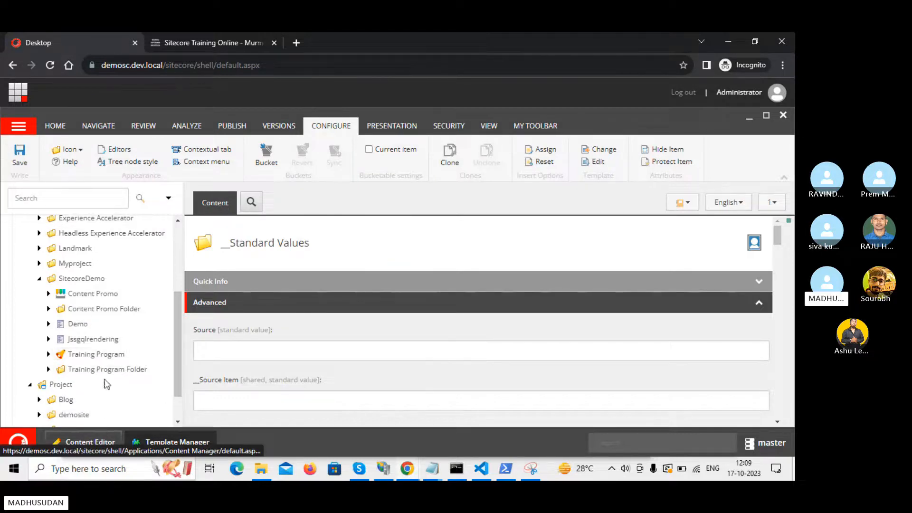
pyautogui.scroll(3, 107, 384)
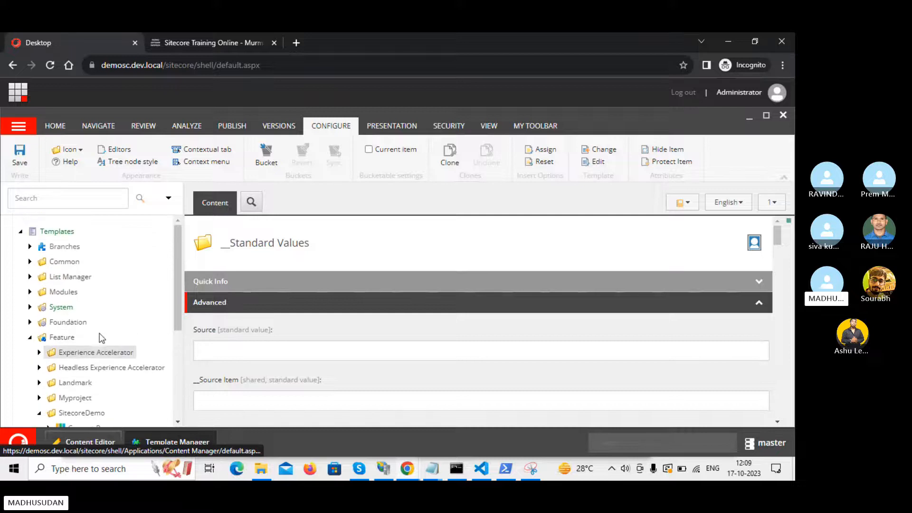
pyautogui.scroll(-4, 99, 333)
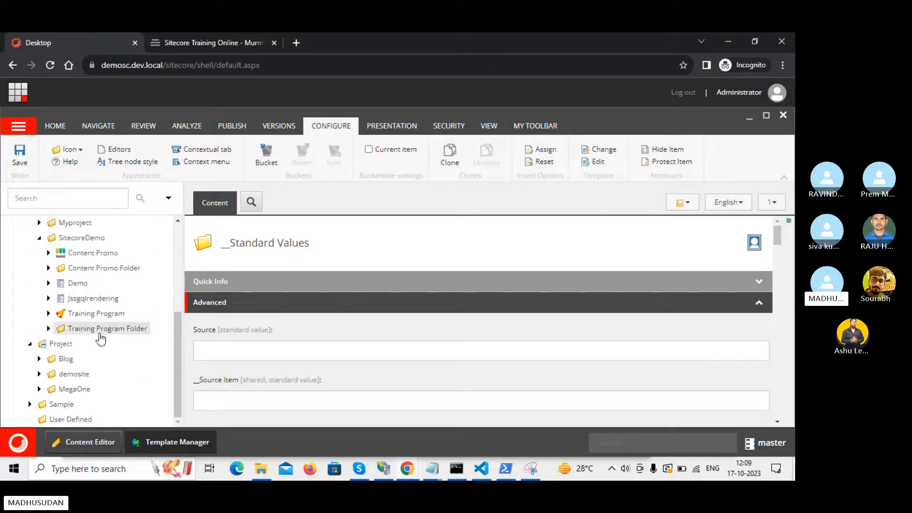
# Step: Switch to the Content Editor, widen the content tree pane and collapse the Blog node
pyautogui.click(80, 444)
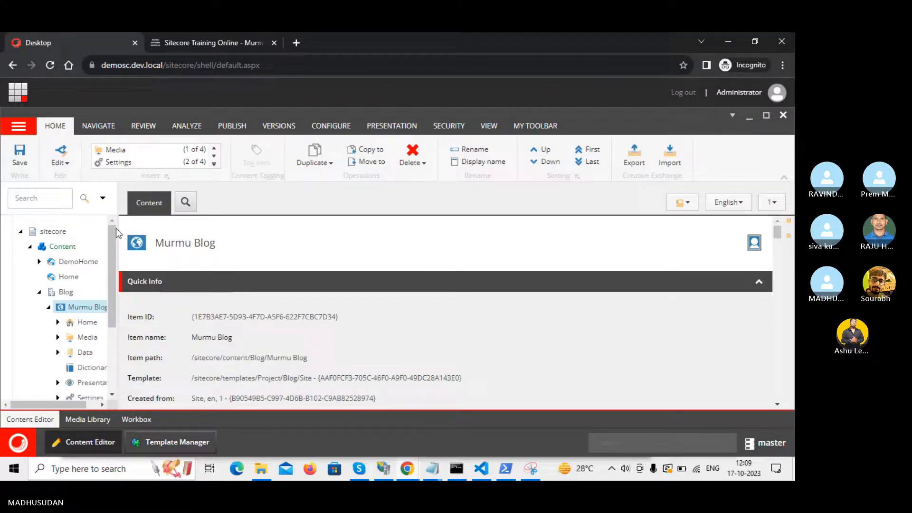
pyautogui.moveTo(117, 233); pyautogui.dragTo(233, 232)
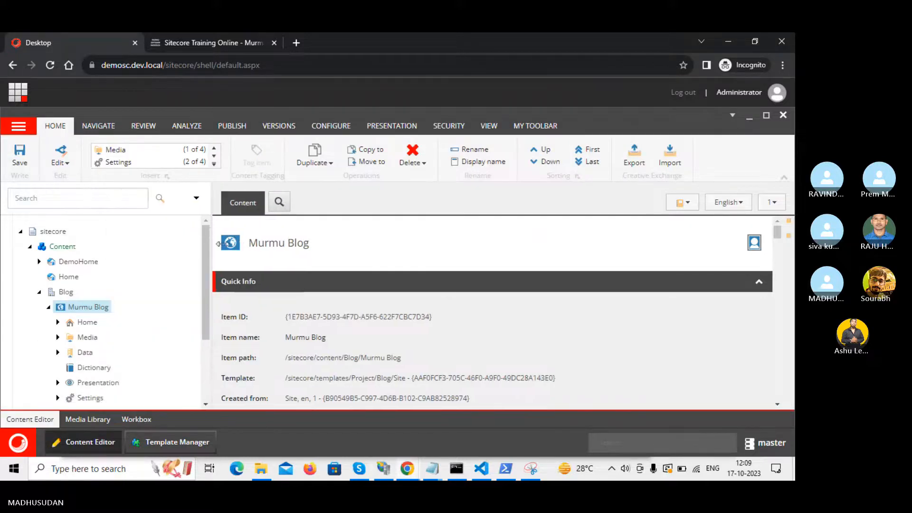
pyautogui.click(38, 293)
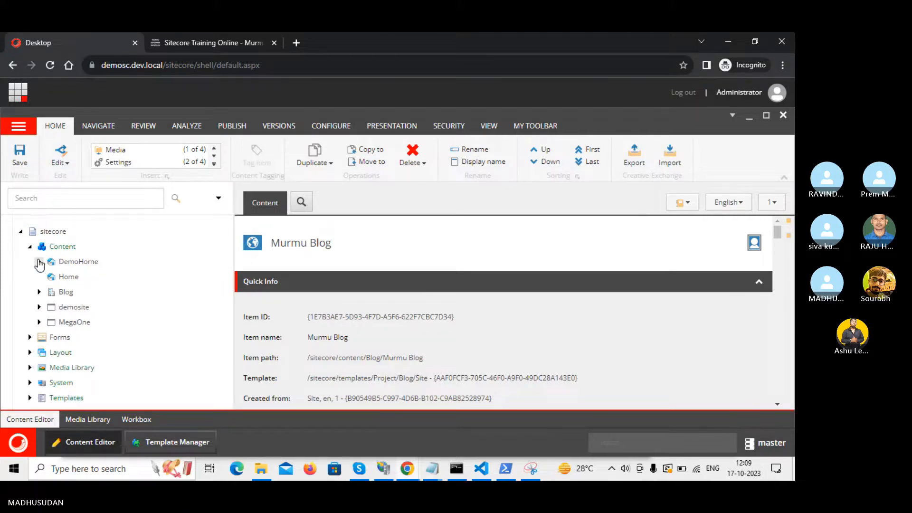
# Step: Check the Content Promo Data folder's contents, open the DemoHome item and leave its child items expanded
pyautogui.click(39, 261)
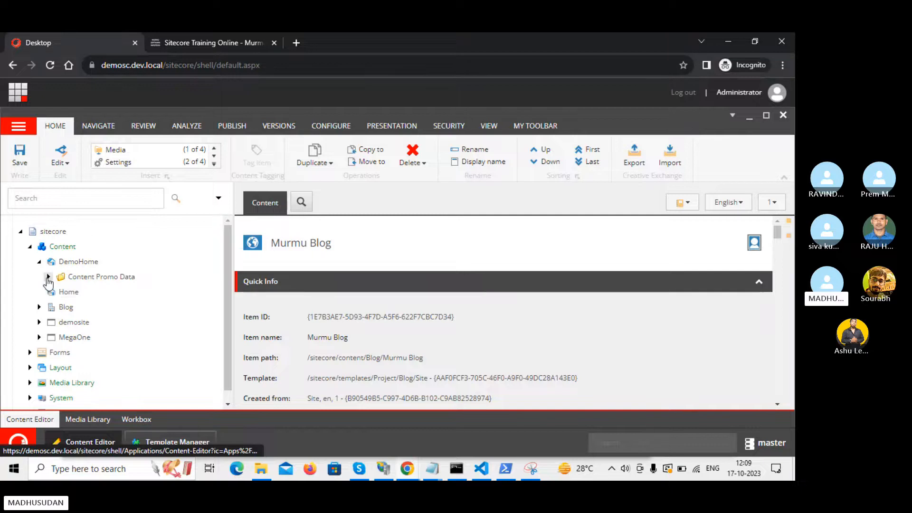
pyautogui.click(49, 277)
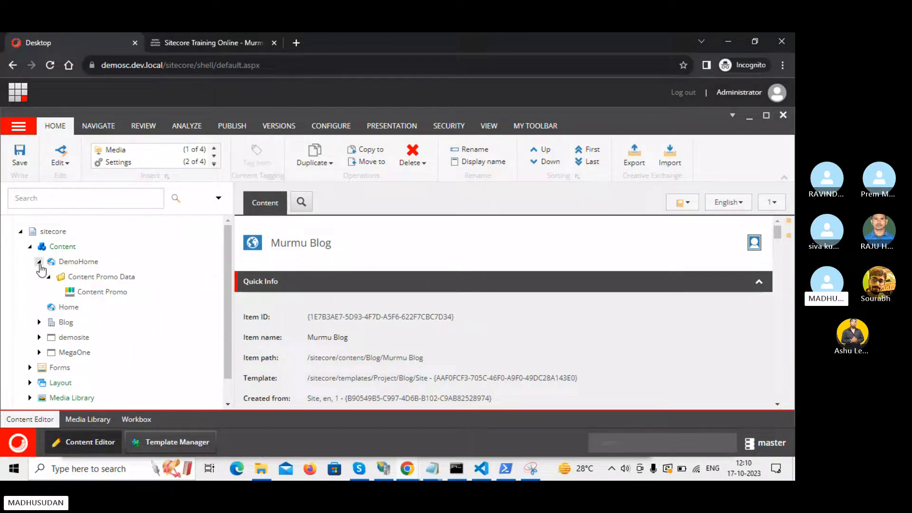
pyautogui.click(39, 262)
pyautogui.click(79, 262)
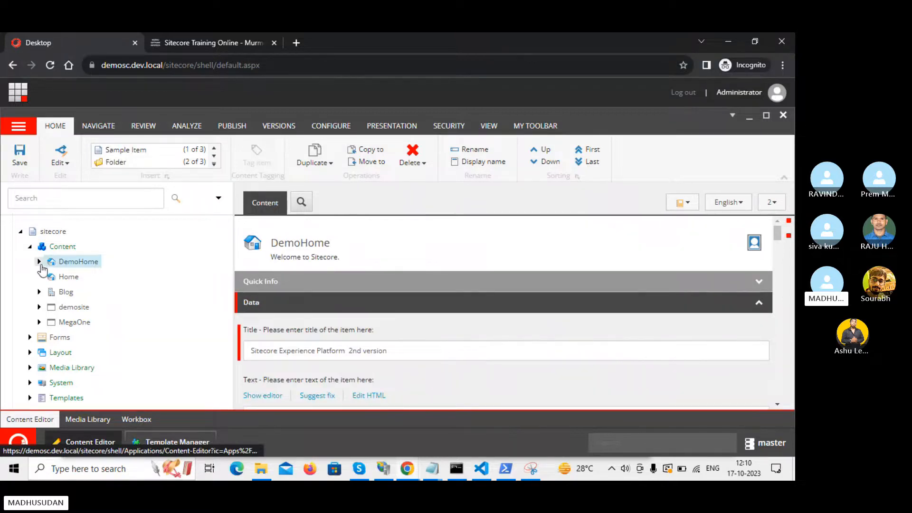
pyautogui.click(39, 262)
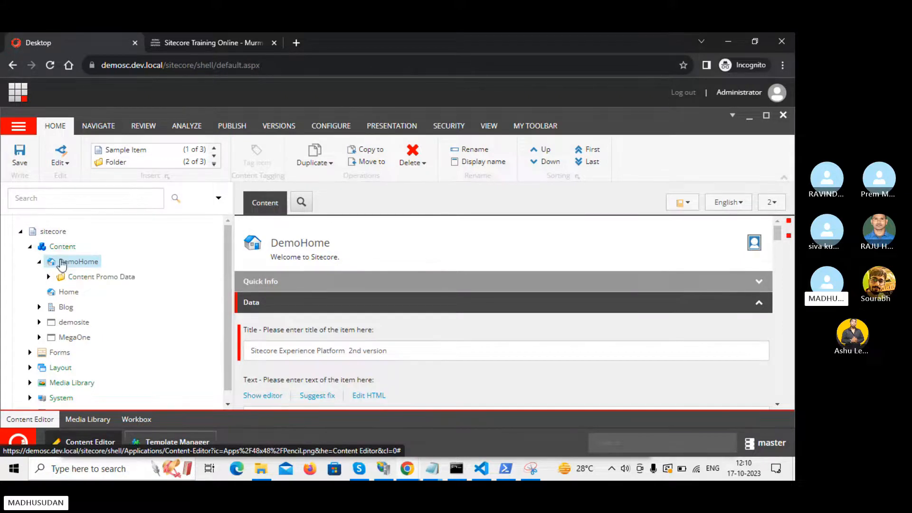
pyautogui.rightClick(56, 266)
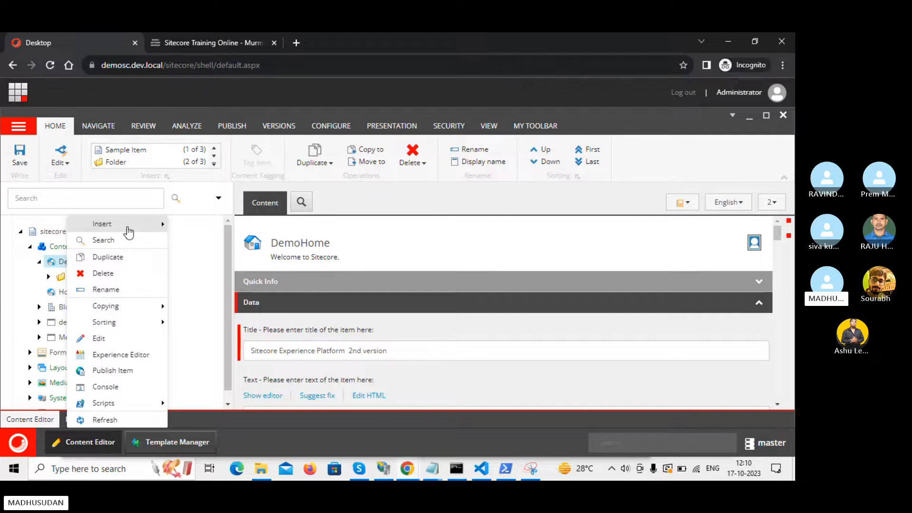
pyautogui.click(128, 231)
pyautogui.click(205, 238)
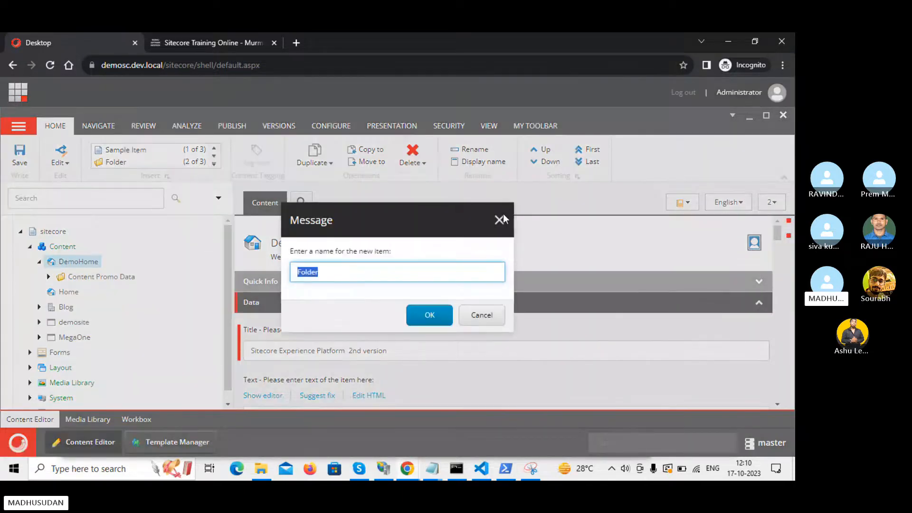
pyautogui.click(490, 317)
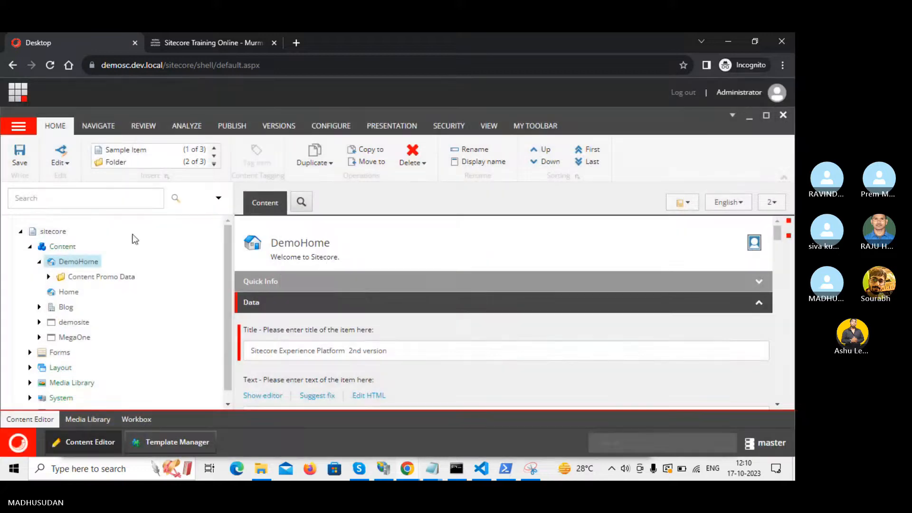
# Step: Start inserting an item from a template under DemoHome, choosing the Feature/SitecoreDemo/Training Program Folder template
pyautogui.rightClick(79, 263)
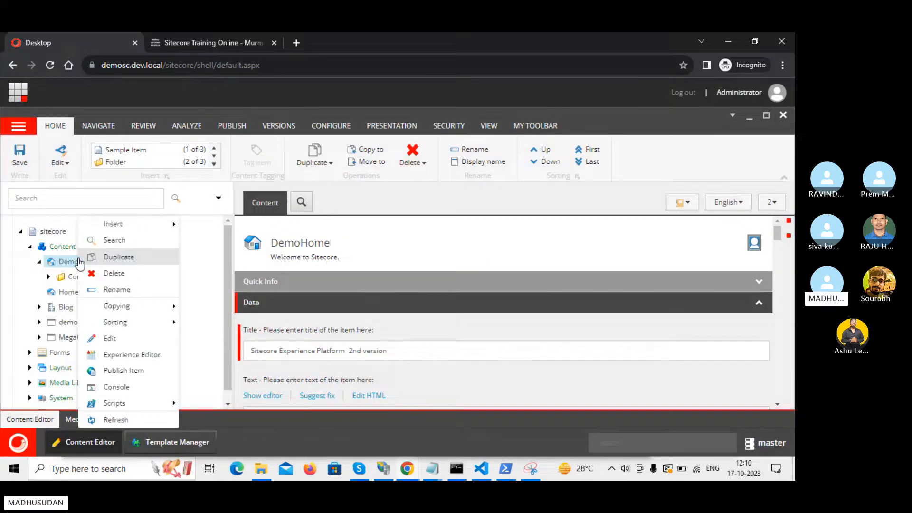
pyautogui.moveTo(142, 230)
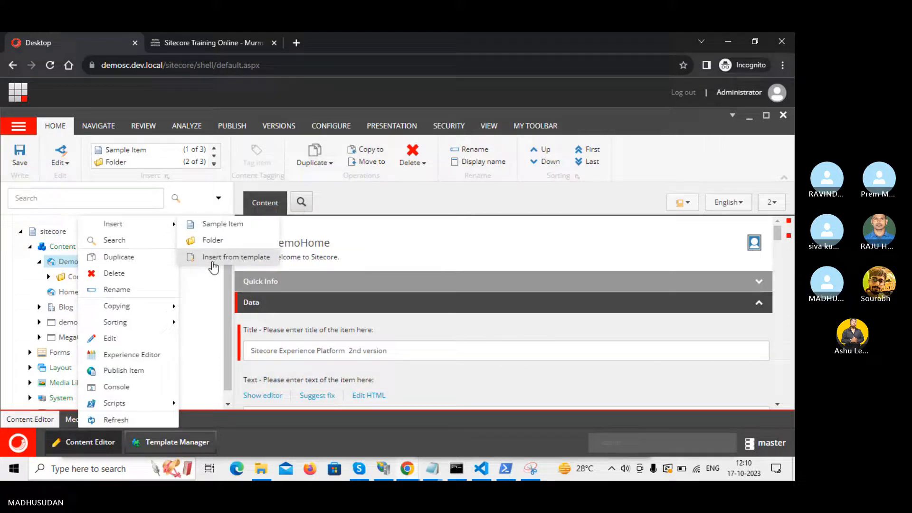
pyautogui.click(212, 259)
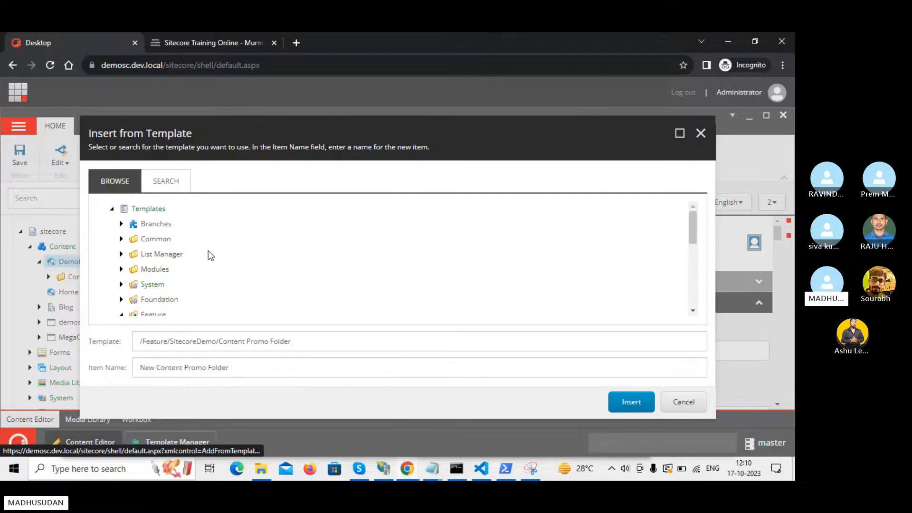
pyautogui.scroll(-2, 208, 249)
pyautogui.scroll(-2, 167, 272)
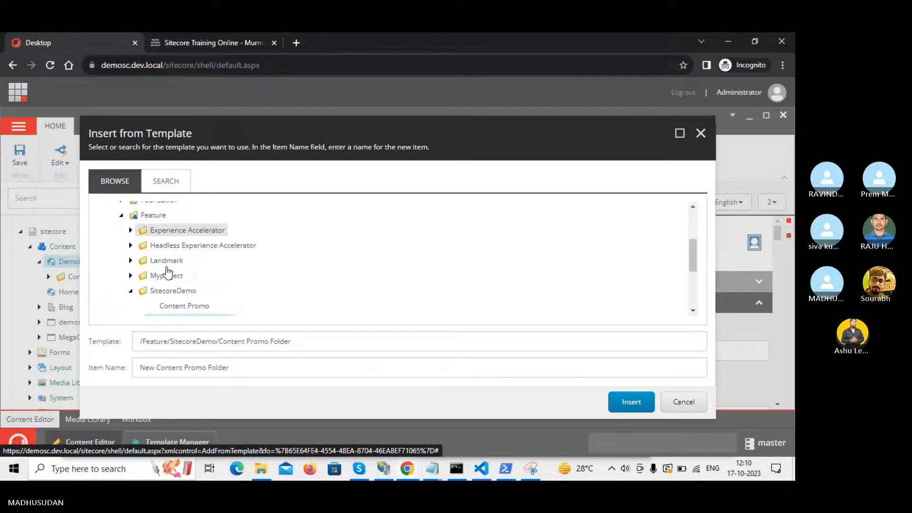
pyautogui.scroll(-4, 138, 285)
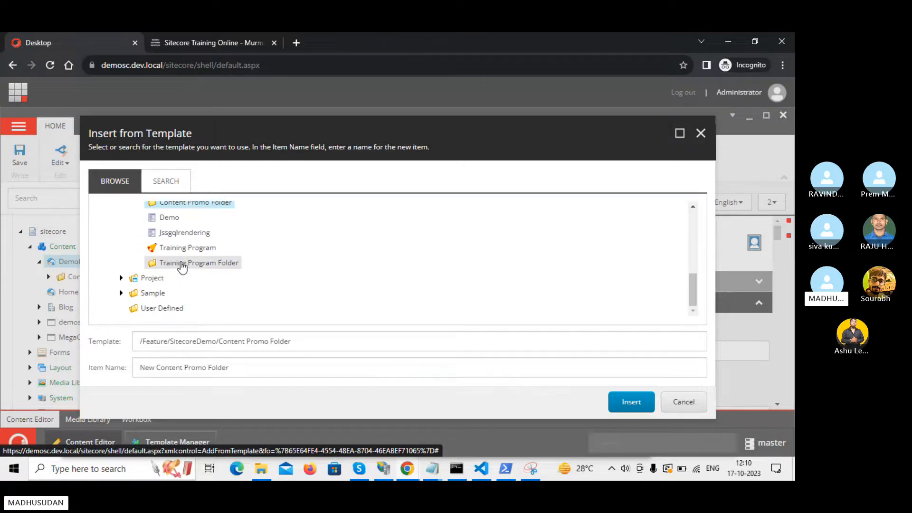
pyautogui.click(172, 265)
# Step: Name the new item Training Program and insert it under DemoHome
pyautogui.click(265, 372)
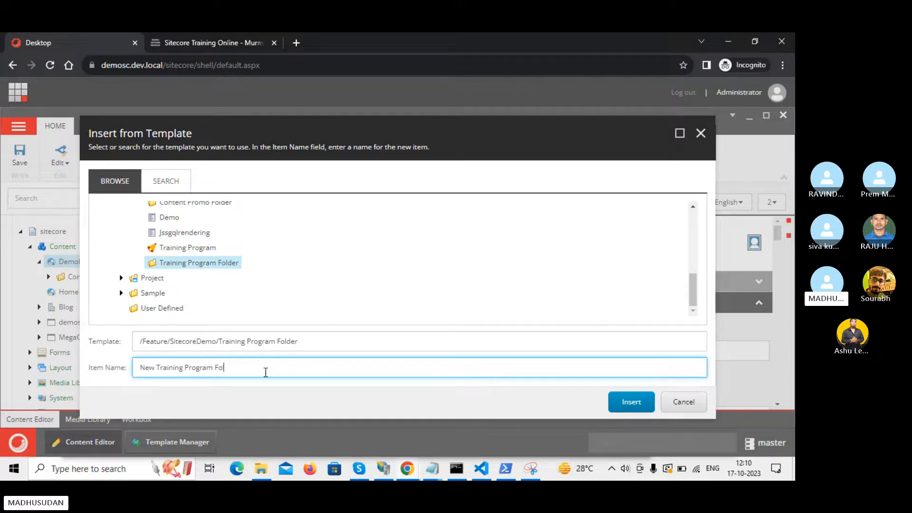
pyautogui.press('BackSpace')
pyautogui.press('BackSpace')
pyautogui.click(158, 366)
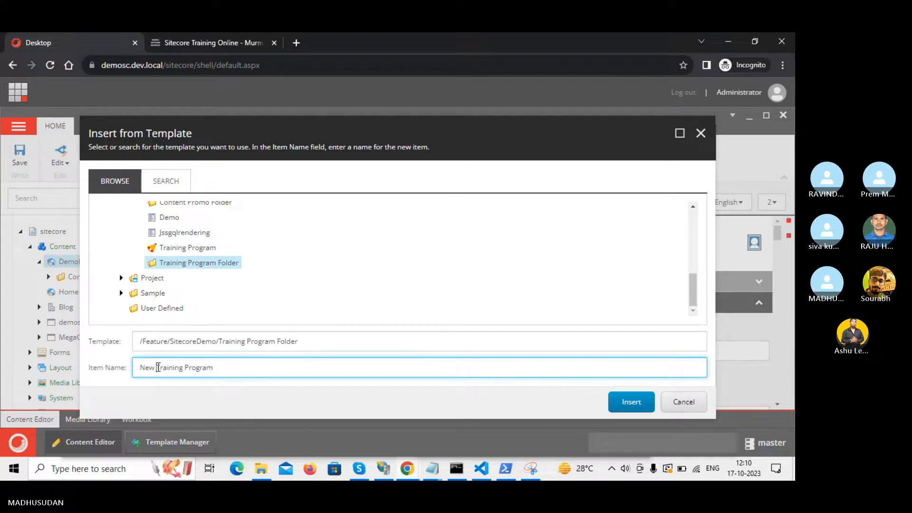
pyautogui.press('BackSpace')
pyautogui.press('BackSpace')
pyautogui.press('BackSpace')
pyautogui.press('BackSpace')
pyautogui.click(201, 368)
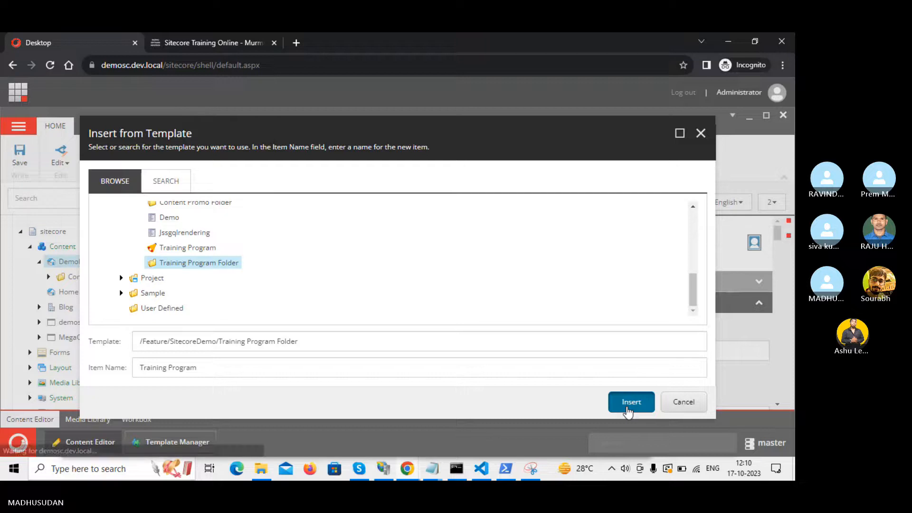
pyautogui.click(627, 407)
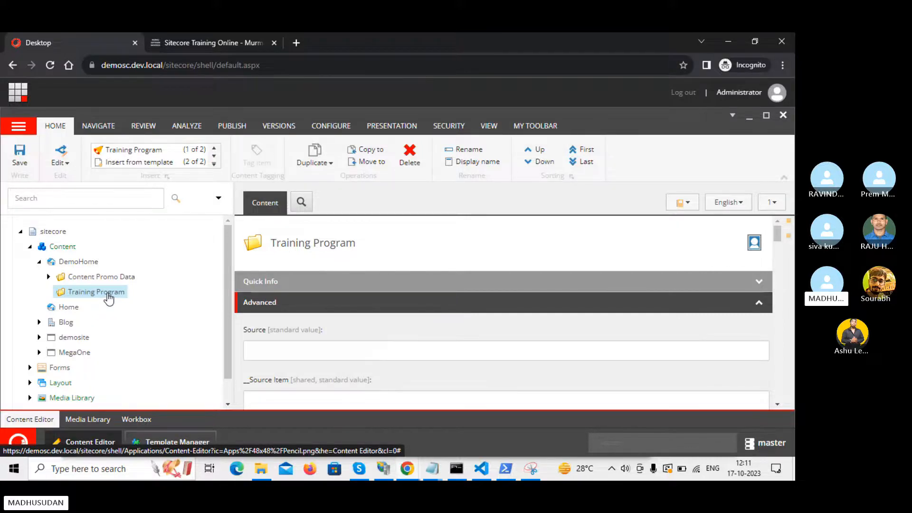
# Step: Bring up the insert options for the Training Program folder and compare them with the course cards on the Sitecore training web page
pyautogui.rightClick(108, 297)
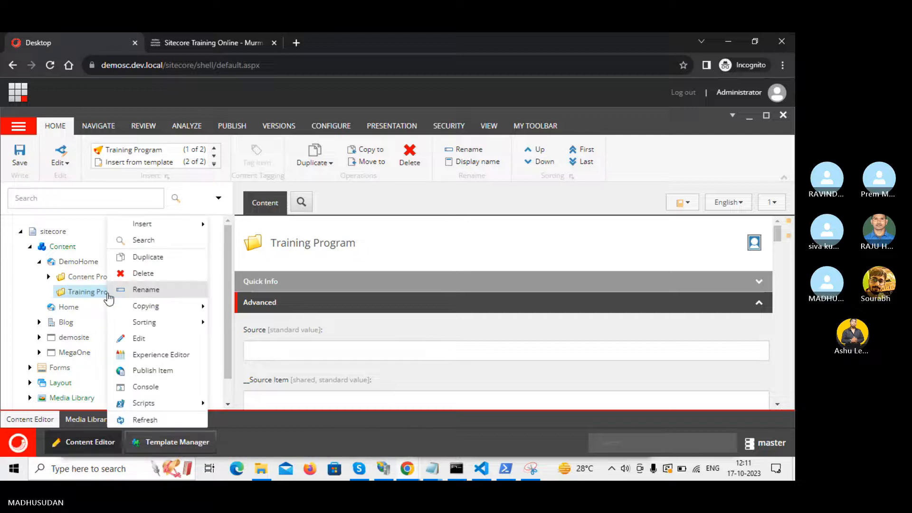
pyautogui.moveTo(139, 229)
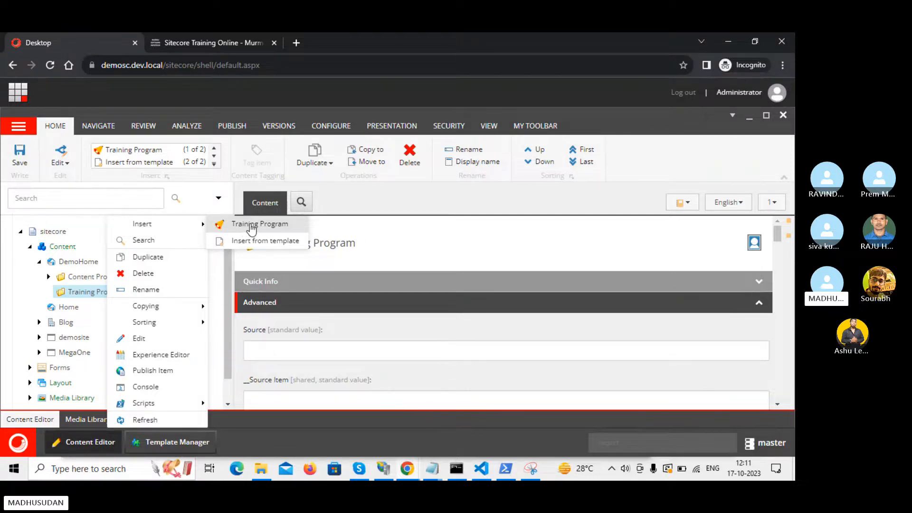
pyautogui.click(183, 41)
pyautogui.scroll(2, 142, 314)
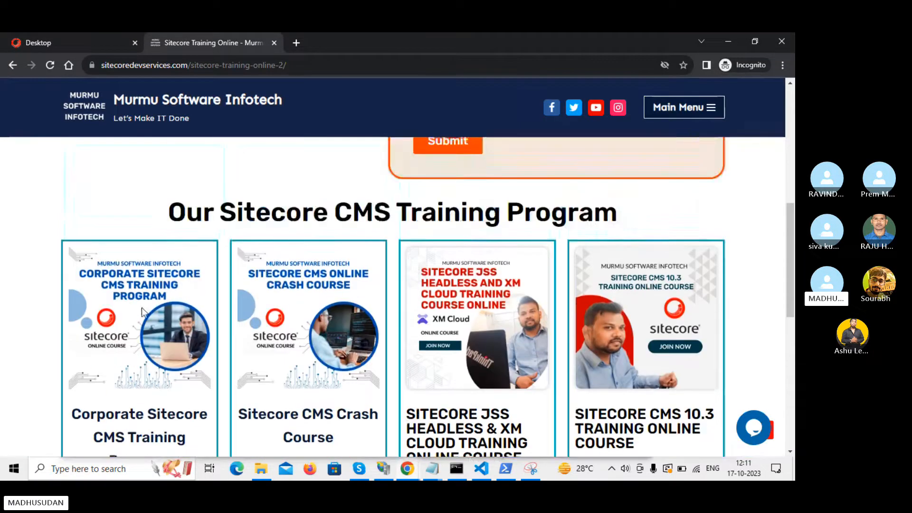
pyautogui.scroll(-1, 332, 380)
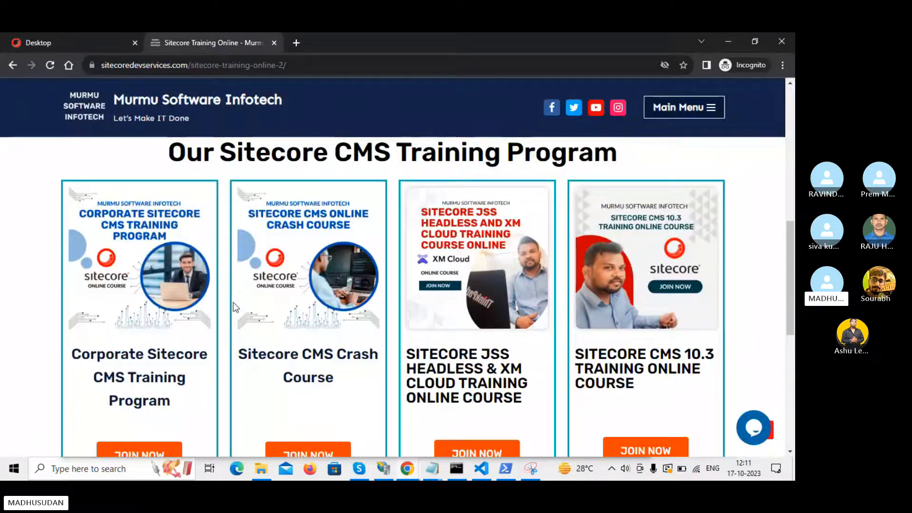
pyautogui.click(40, 41)
pyautogui.click(218, 41)
pyautogui.scroll(-2, 212, 298)
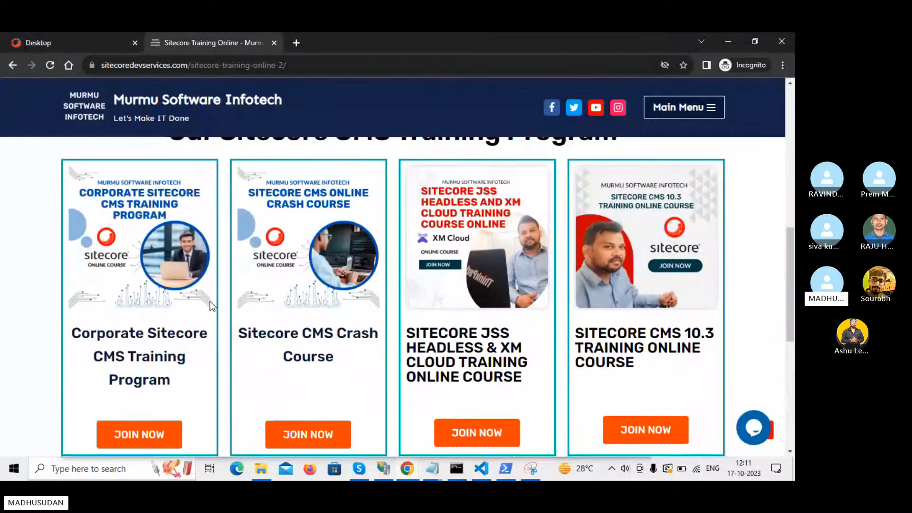
pyautogui.scroll(1, 212, 304)
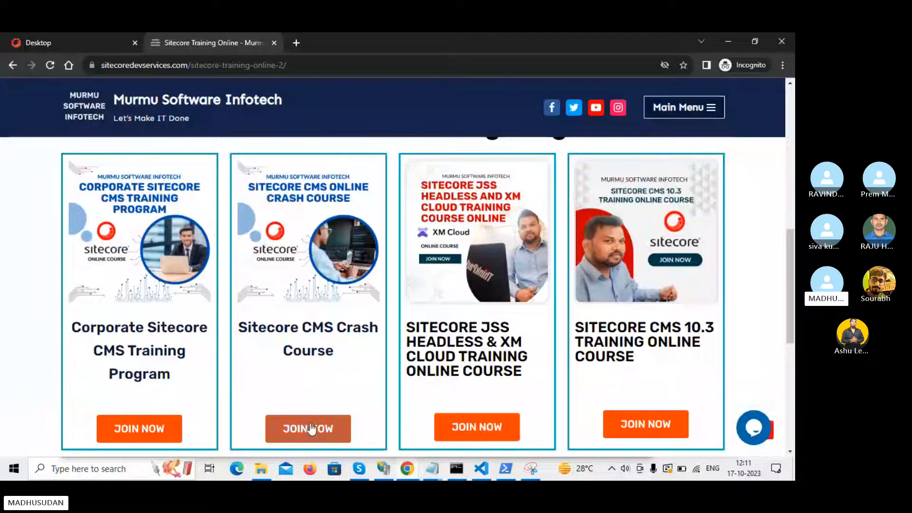
pyautogui.click(64, 40)
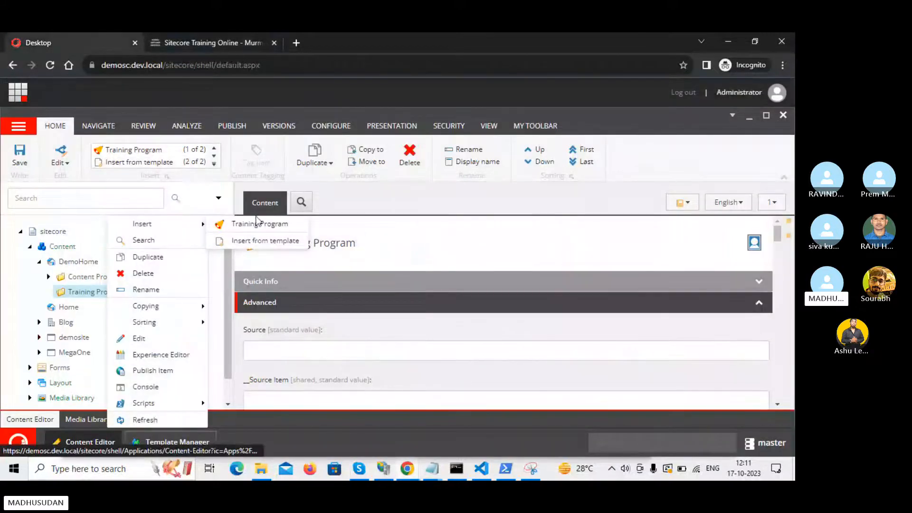
# Step: Copy the course title "Corporate Sitecore CMS Training Program" from the first card on the Sitecore training web page
pyautogui.click(190, 38)
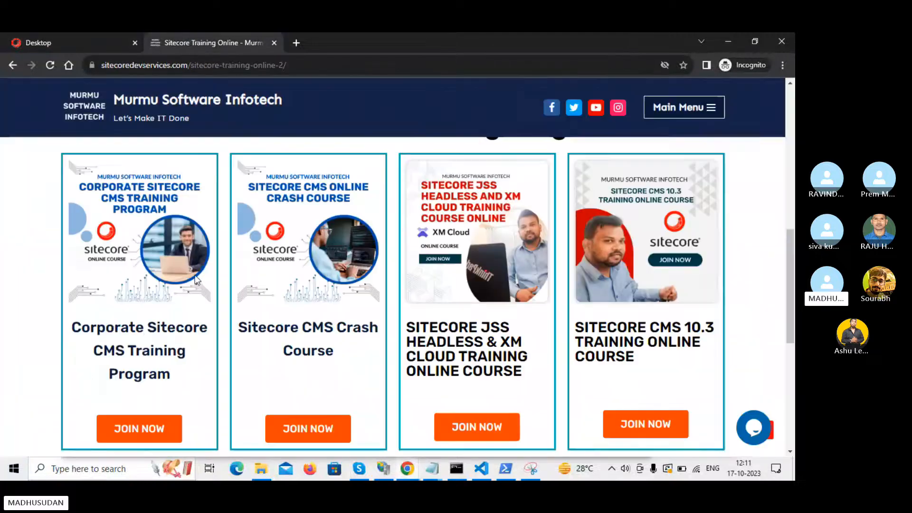
pyautogui.moveTo(73, 326); pyautogui.dragTo(173, 372)
pyautogui.hotkey('ctrl', 'c')
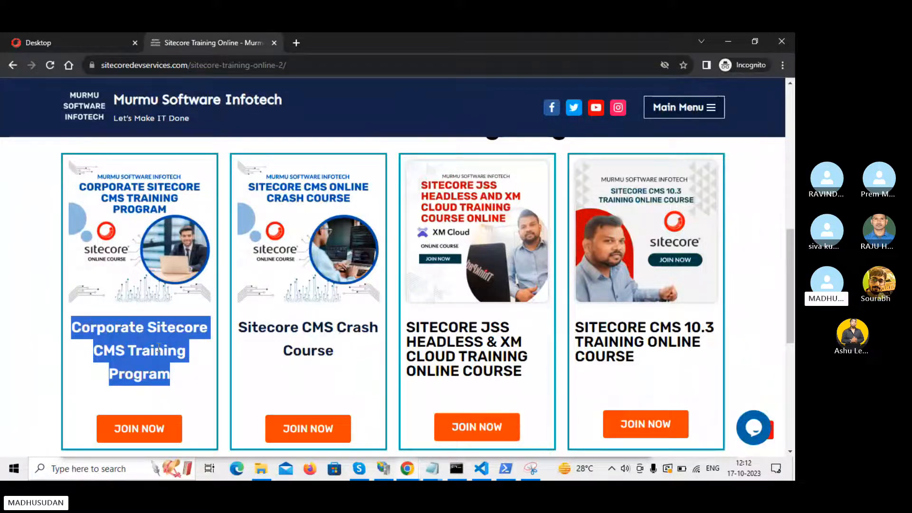
pyautogui.hotkey('alt', 'Tab')
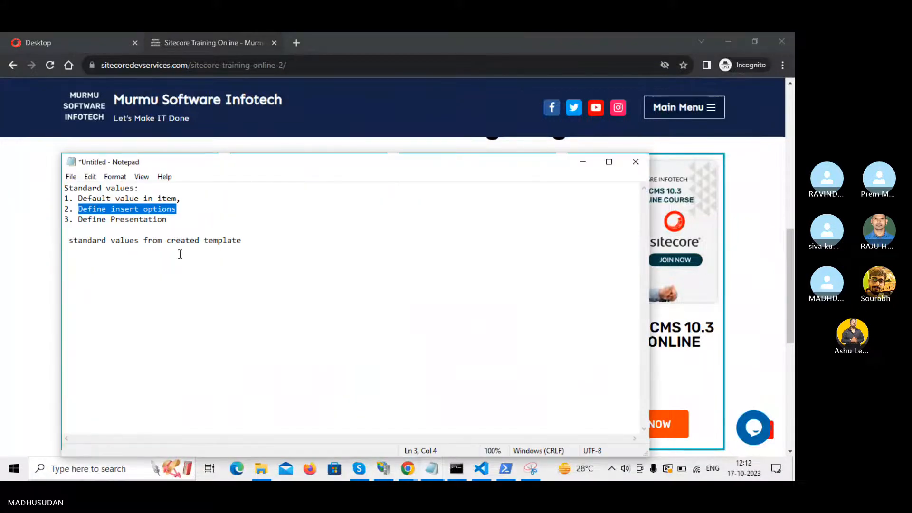
# Step: Insert a Training Program item named "Corporate Sitecore CMS Training Program" under the Training Program folder
pyautogui.click(78, 35)
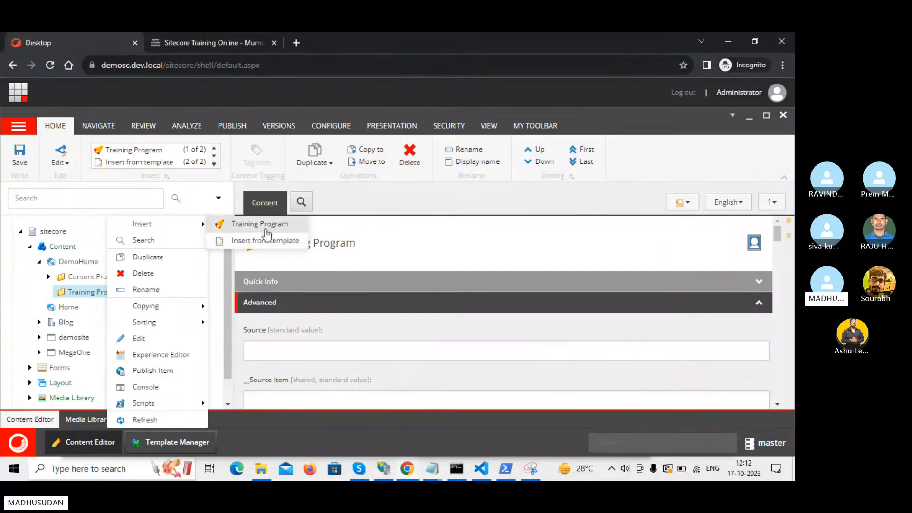
pyautogui.click(262, 225)
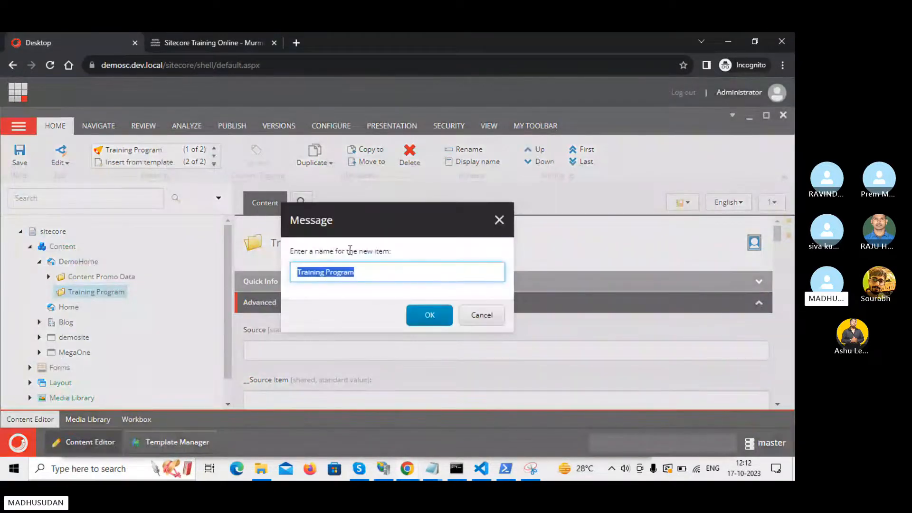
pyautogui.hotkey('ctrl', 'v')
pyautogui.hotkey('ctrl', 'v')
pyautogui.hotkey('ctrl', 'a')
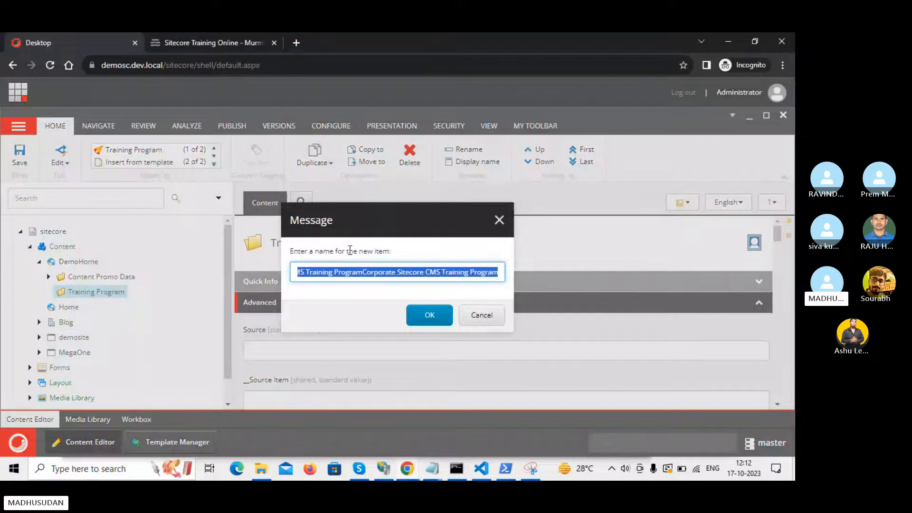
pyautogui.hotkey('ctrl', 'v')
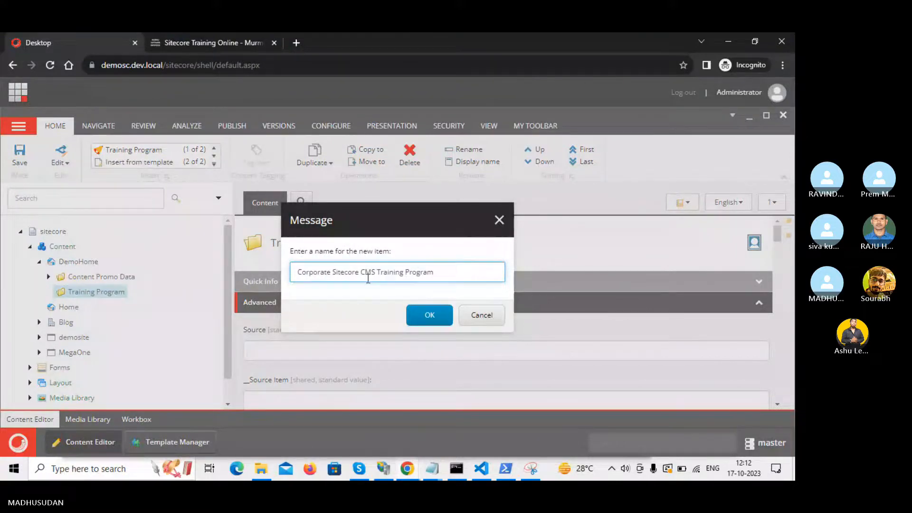
pyautogui.click(442, 319)
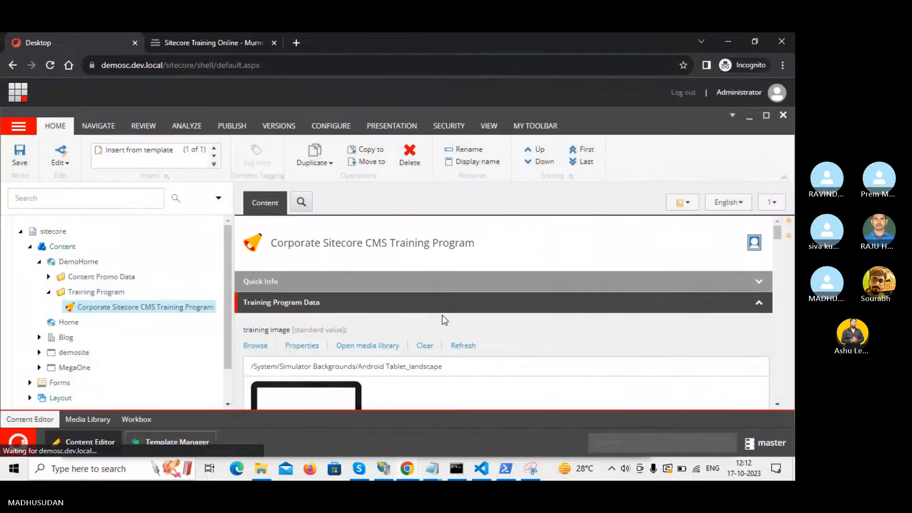
# Step: Examine the new item's training image, training title and join now fields for values inherited from standard values
pyautogui.scroll(-5, 441, 323)
pyautogui.scroll(-3, 440, 323)
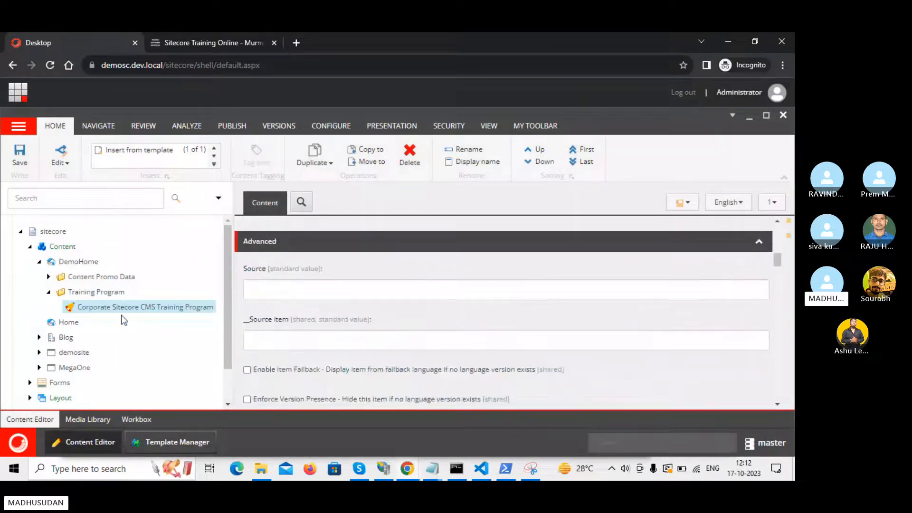
pyautogui.scroll(5, 358, 271)
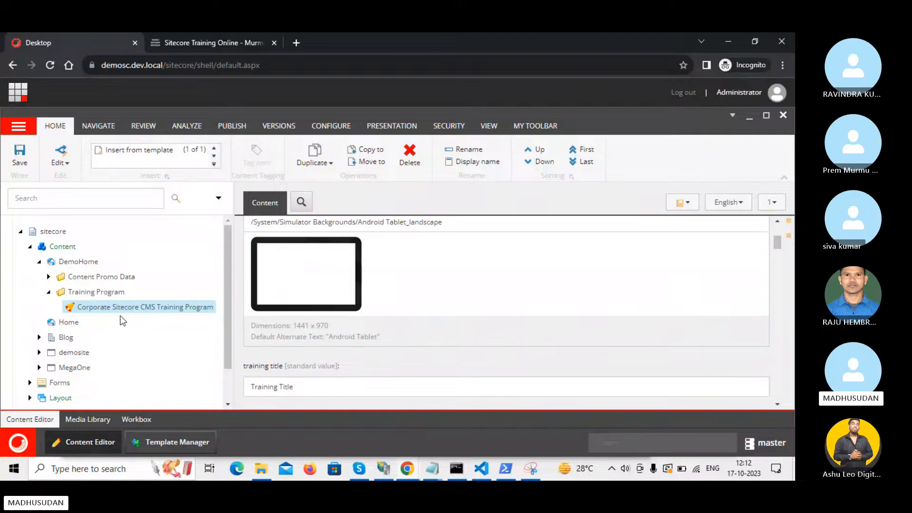
pyautogui.scroll(4, 344, 324)
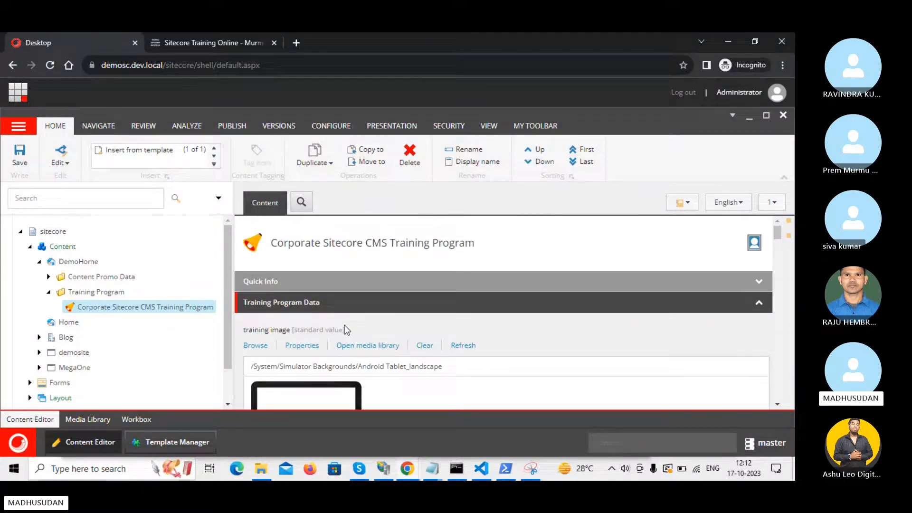
pyautogui.scroll(-1, 344, 329)
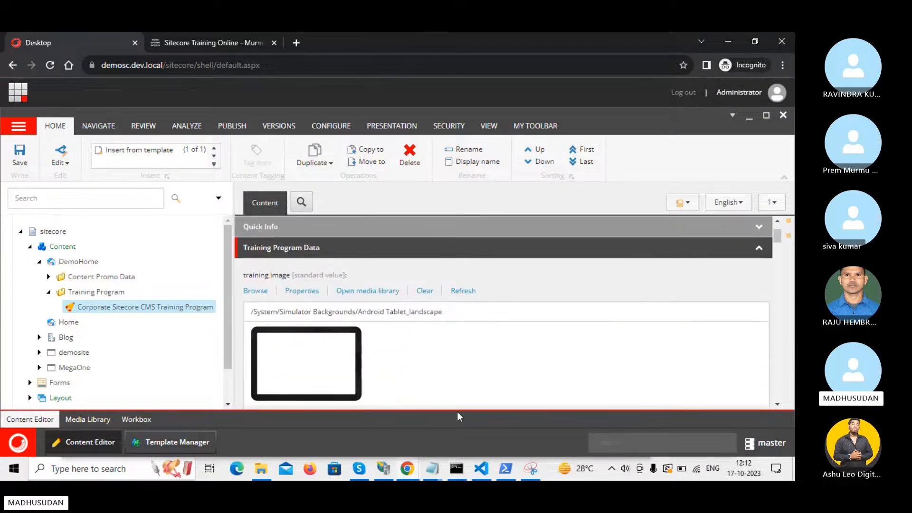
pyautogui.scroll(-5, 450, 374)
pyautogui.scroll(5, 451, 374)
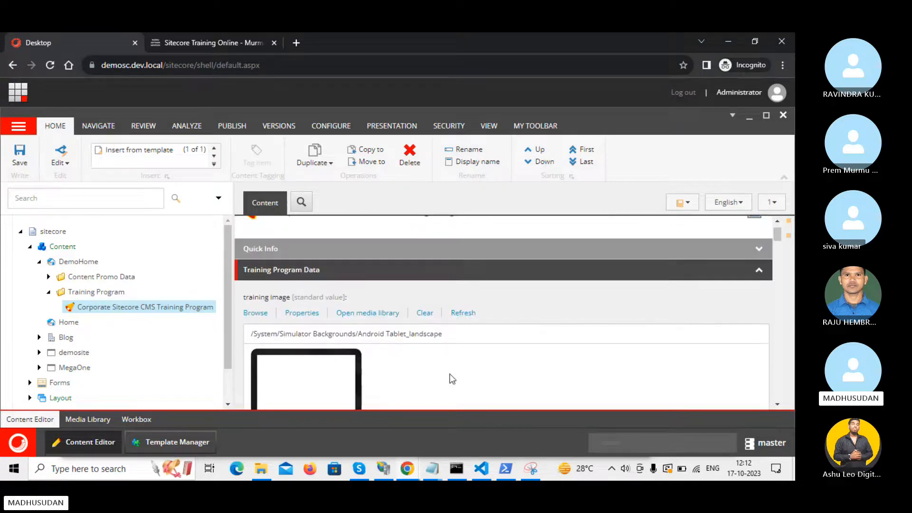
pyautogui.scroll(-5, 452, 379)
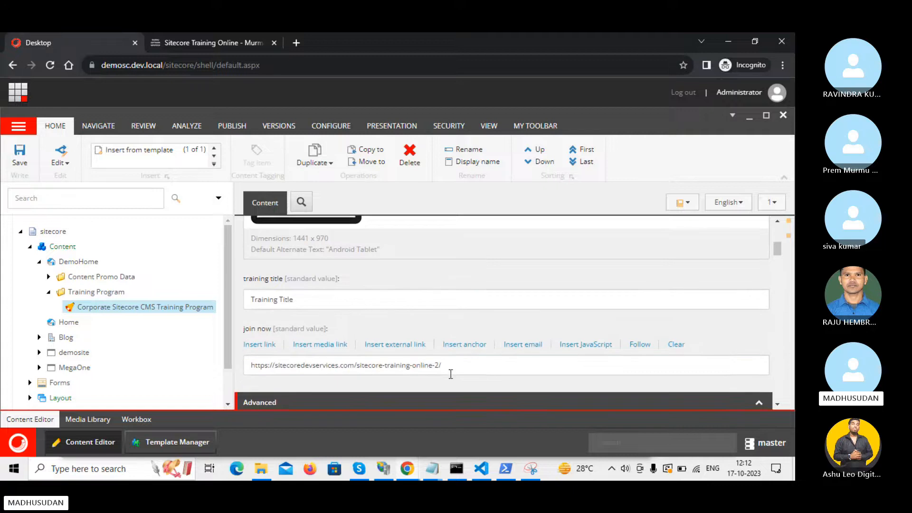
pyautogui.scroll(5, 416, 321)
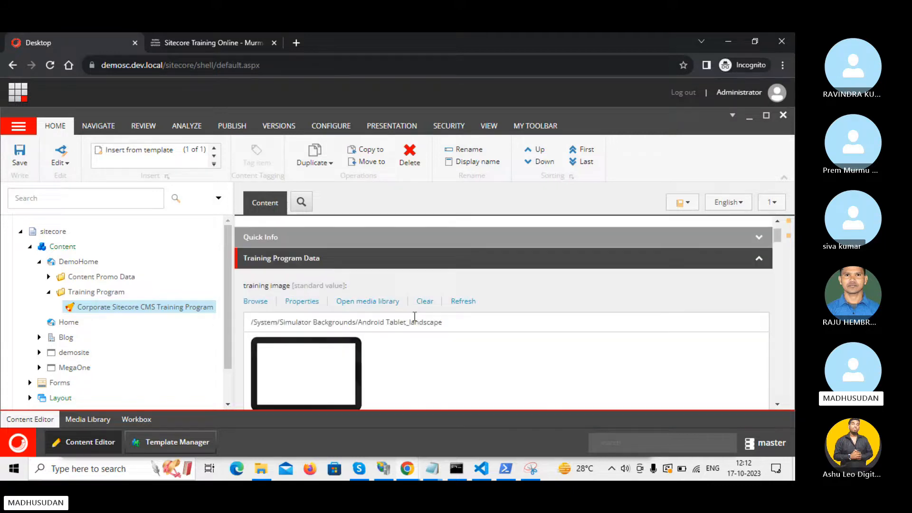
pyautogui.scroll(-2, 416, 321)
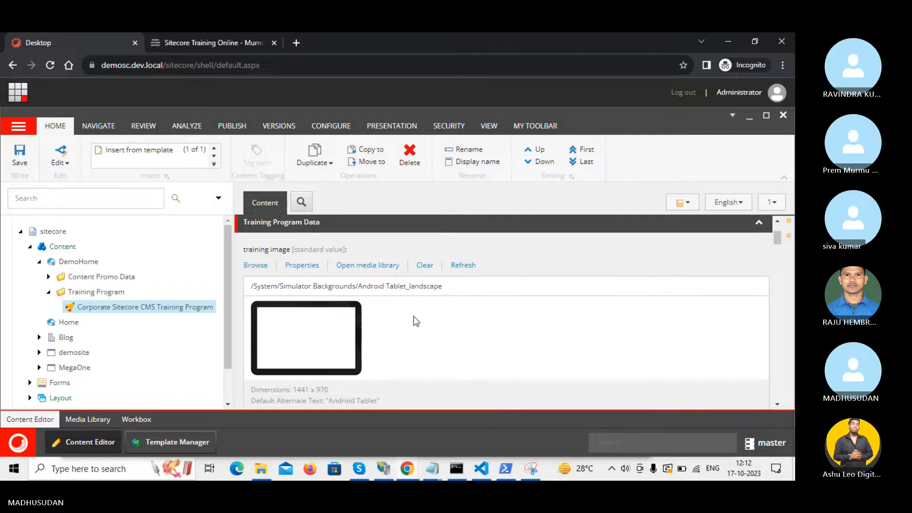
# Step: Save the Corporate Sitecore CMS Training Program card's image from the training web page to Downloads as sitecore-taining.png
pyautogui.click(199, 42)
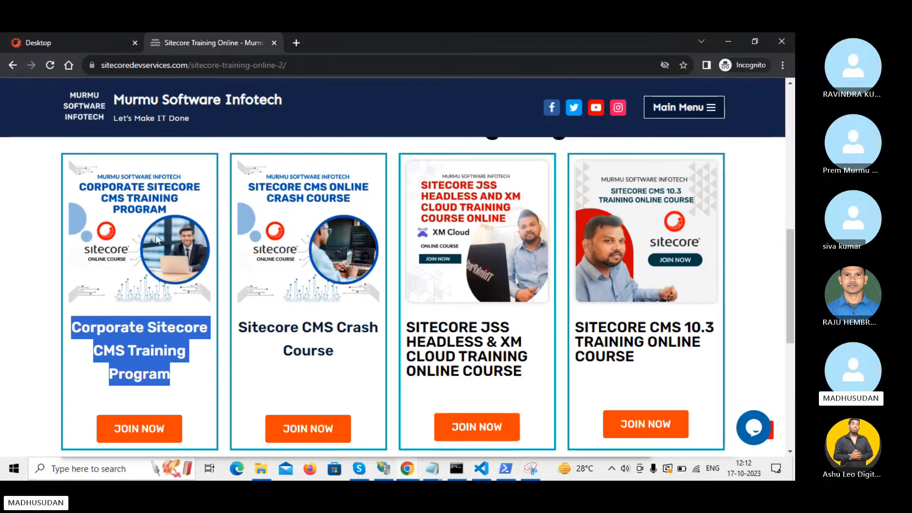
pyautogui.click(338, 110)
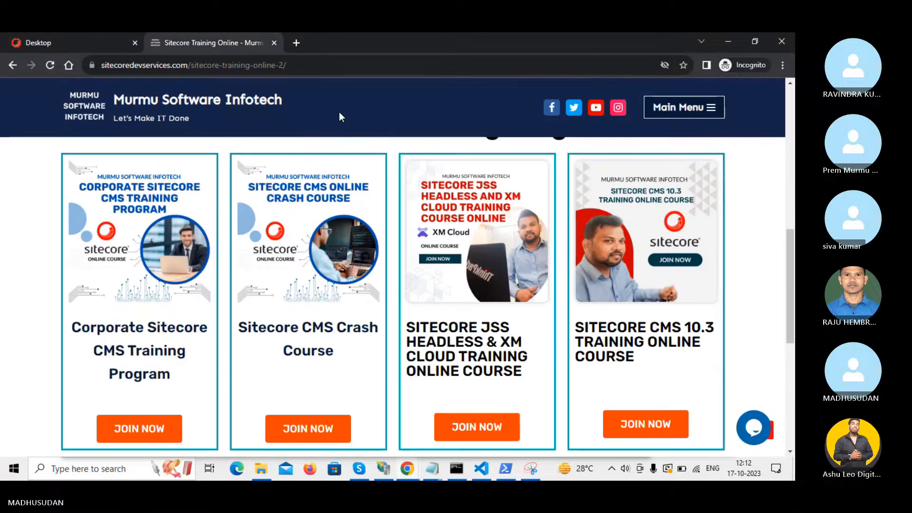
pyautogui.rightClick(116, 215)
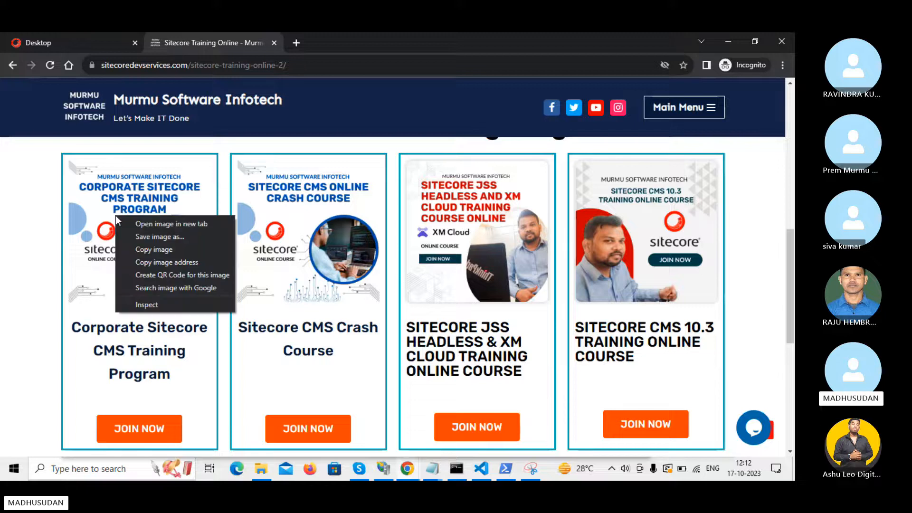
pyautogui.click(158, 237)
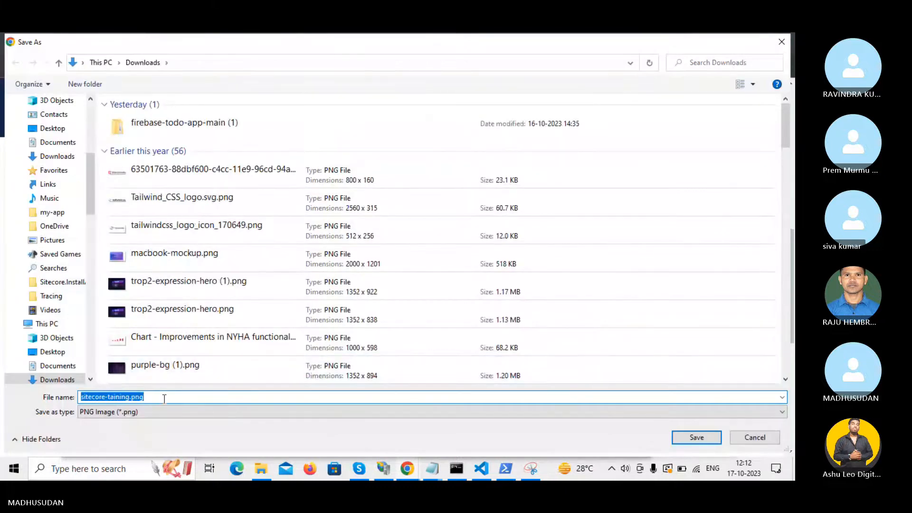
pyautogui.click(708, 440)
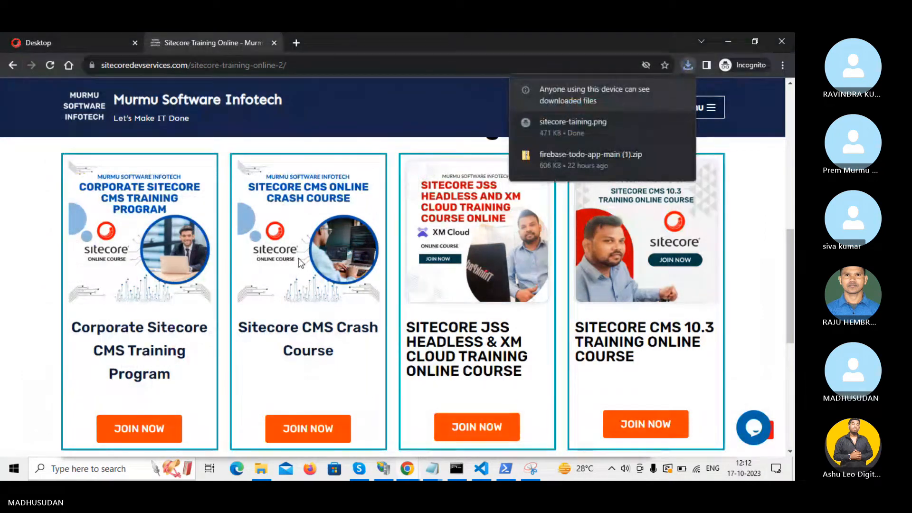
pyautogui.hotkey('alt', 'Tab')
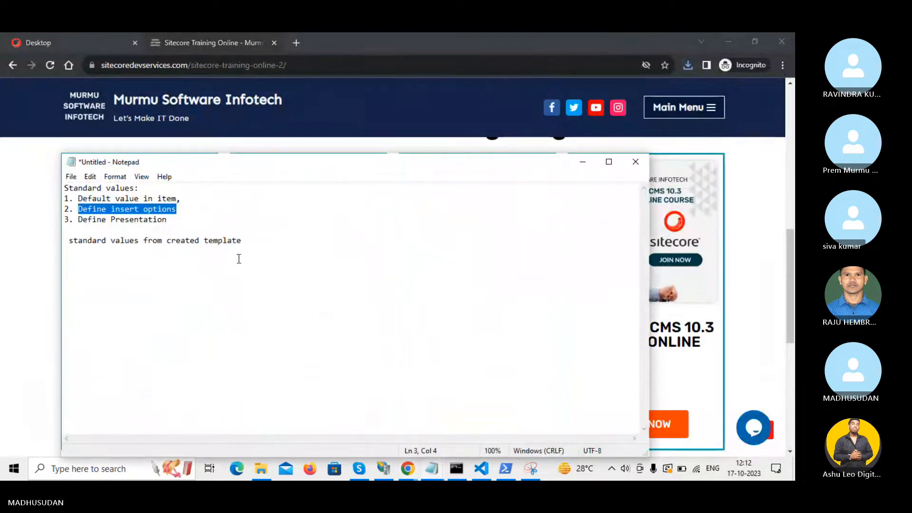
pyautogui.hotkey('alt', 'Tab')
# Step: Return to the new item in Sitecore, recheck its training image and title fields, and locate the Media Library application
pyautogui.click(51, 36)
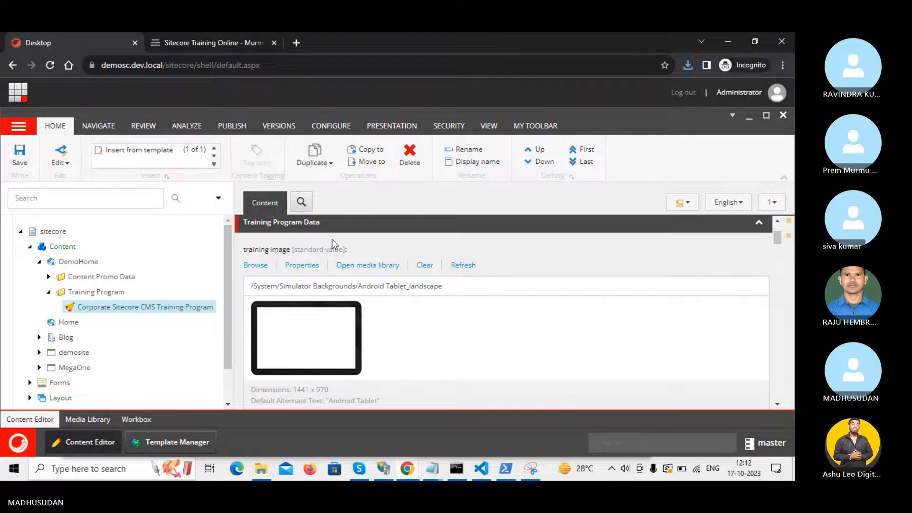
pyautogui.scroll(-2, 332, 239)
pyautogui.scroll(3, 333, 242)
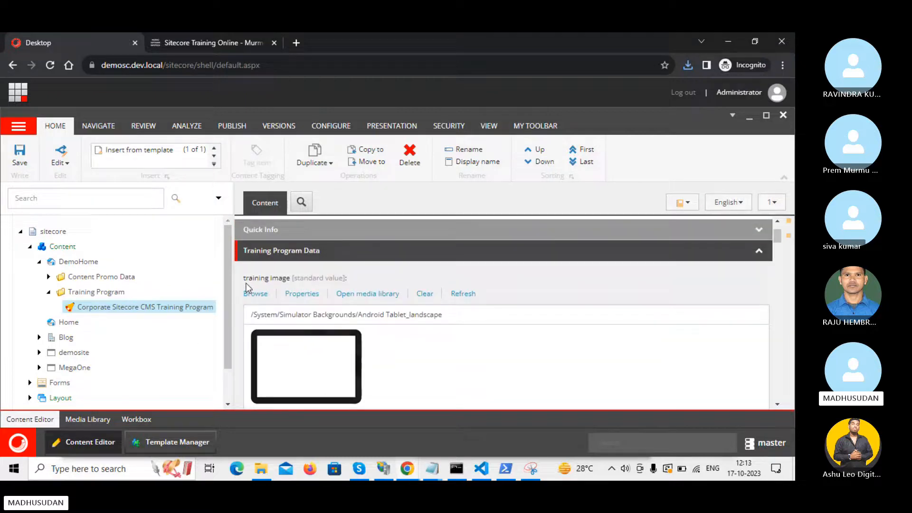
pyautogui.scroll(-6, 299, 302)
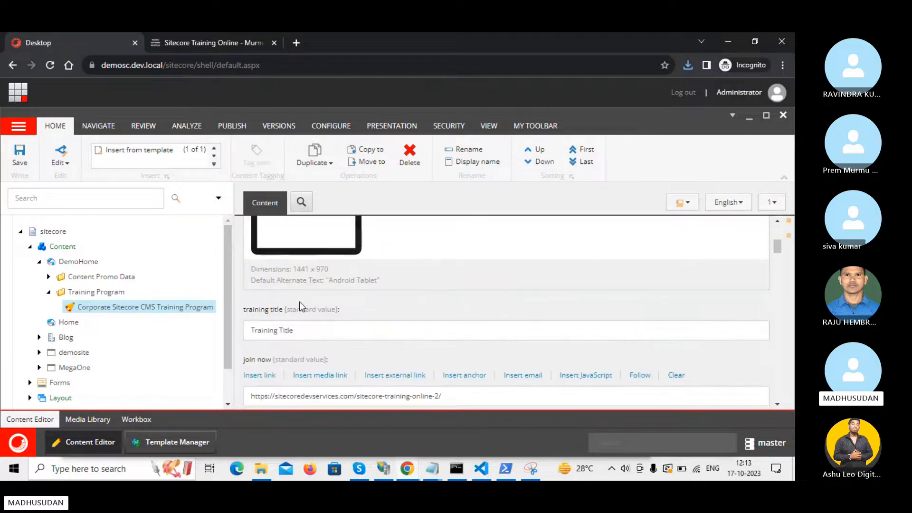
pyautogui.scroll(5, 300, 302)
pyautogui.scroll(1, 299, 304)
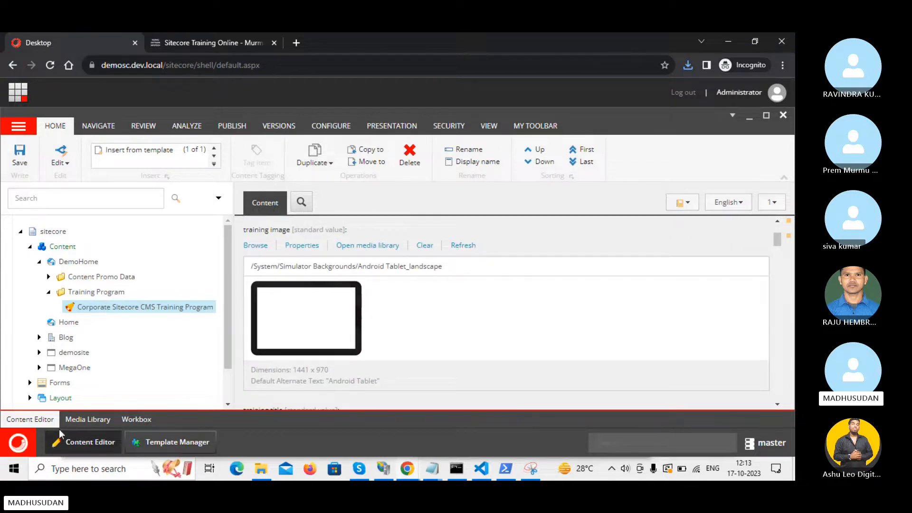
pyautogui.click(18, 444)
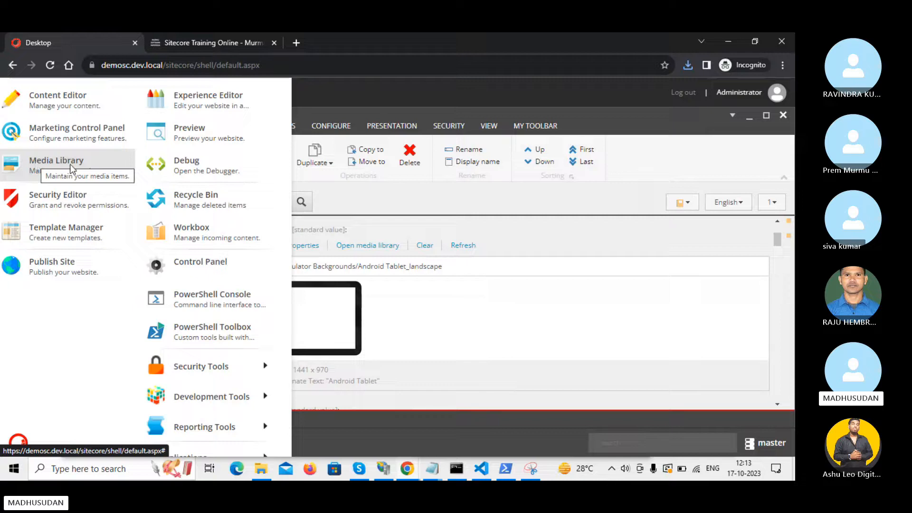
pyautogui.click(363, 95)
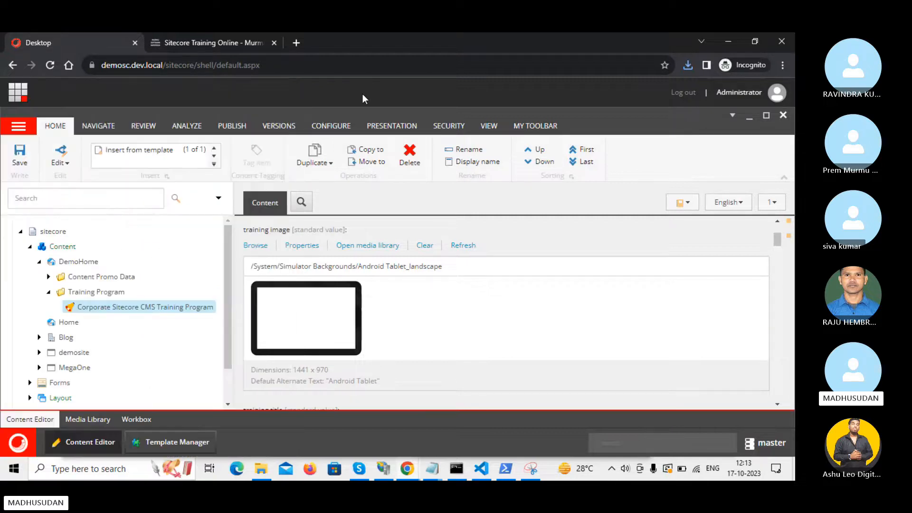
pyautogui.scroll(-1, 65, 339)
pyautogui.scroll(1, 65, 339)
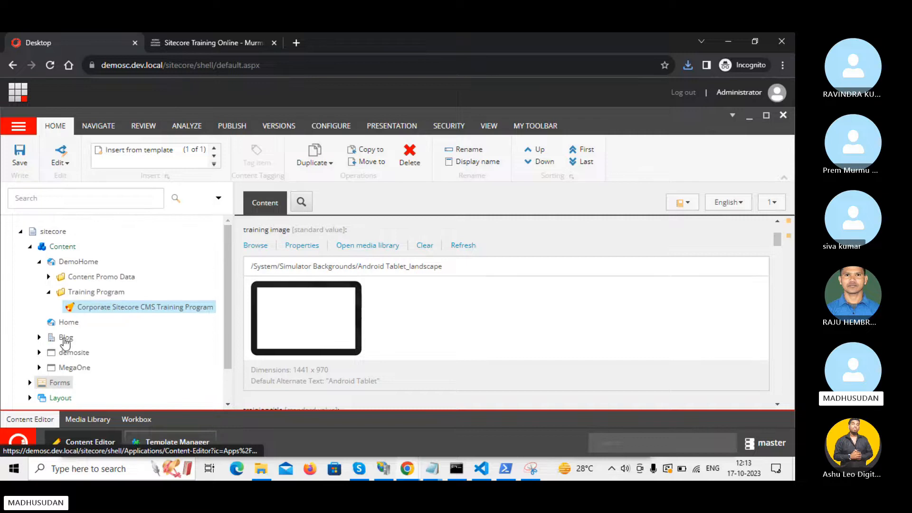
pyautogui.click(82, 433)
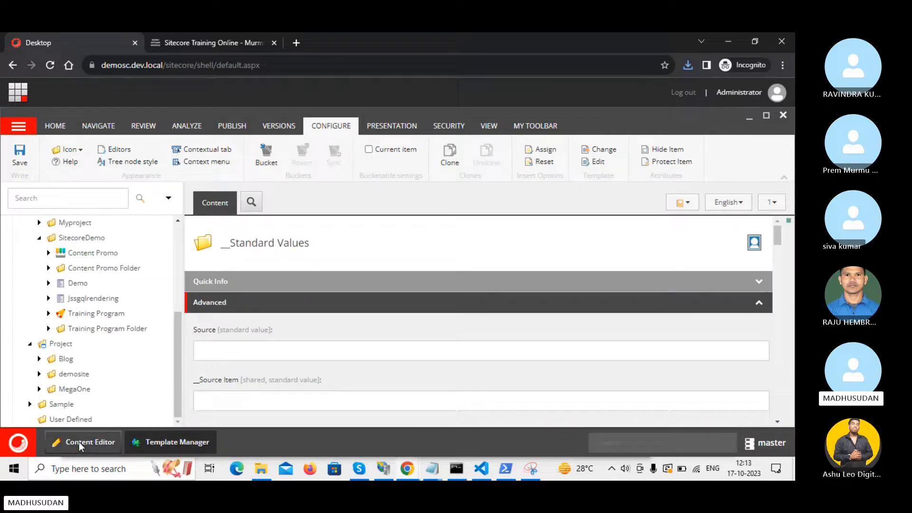
pyautogui.scroll(4, 71, 381)
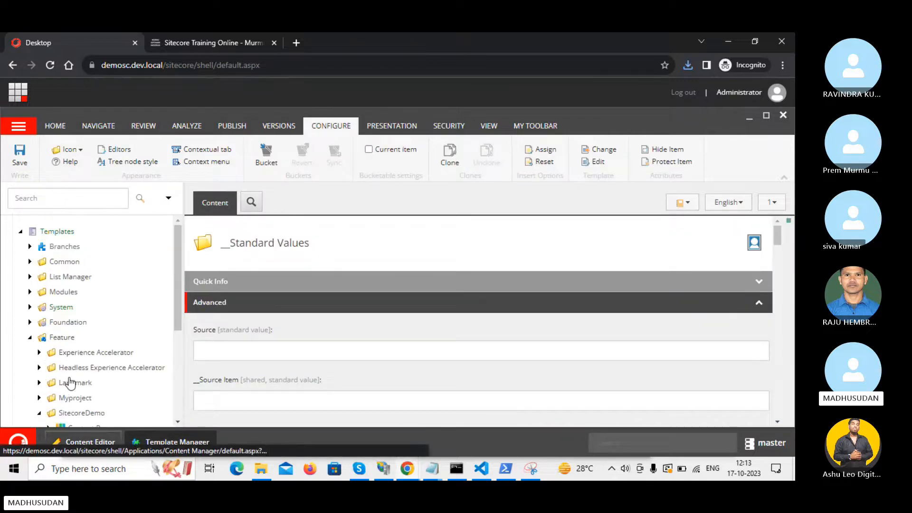
pyautogui.click(89, 445)
pyautogui.scroll(-1, 61, 295)
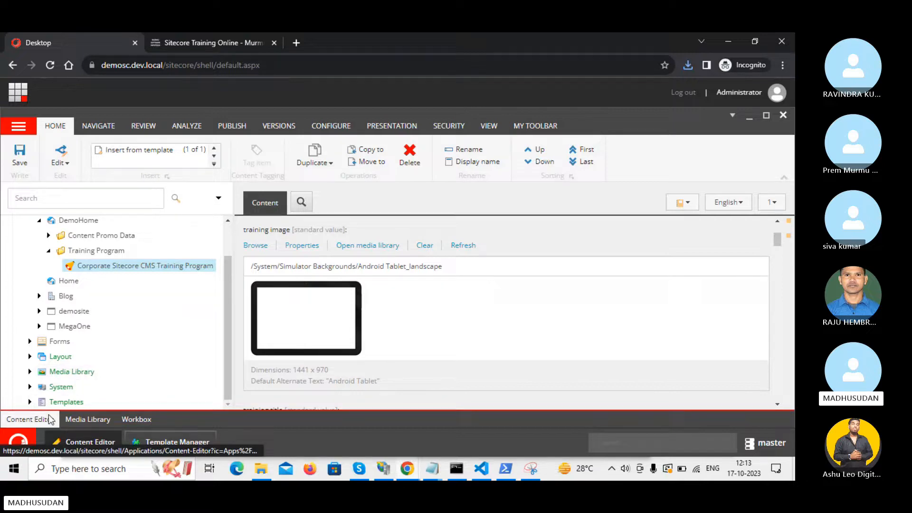
# Step: Open the Media Library and select the Sitecore Demo folder under Project
pyautogui.click(90, 419)
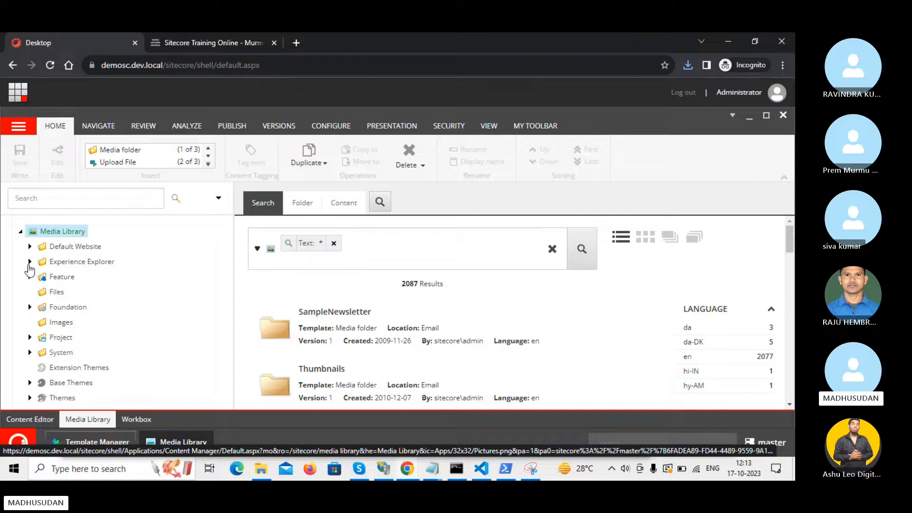
pyautogui.click(30, 338)
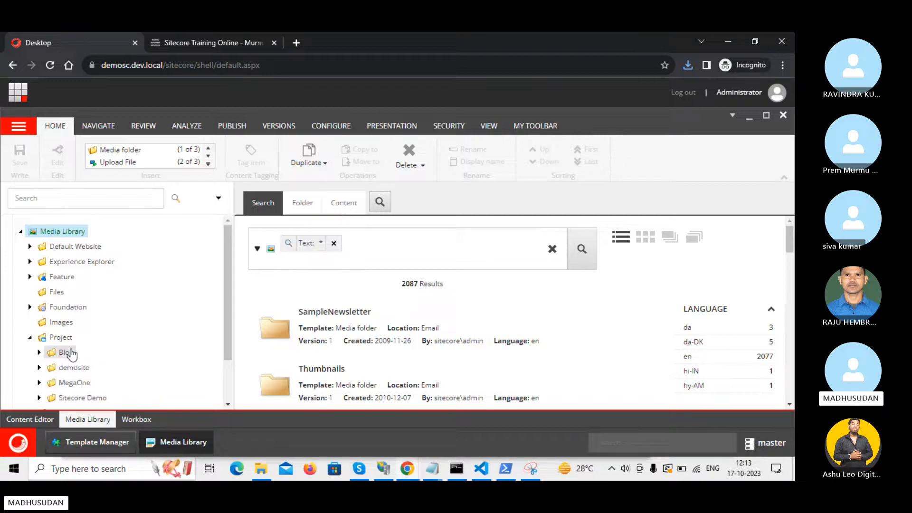
pyautogui.scroll(-1, 33, 352)
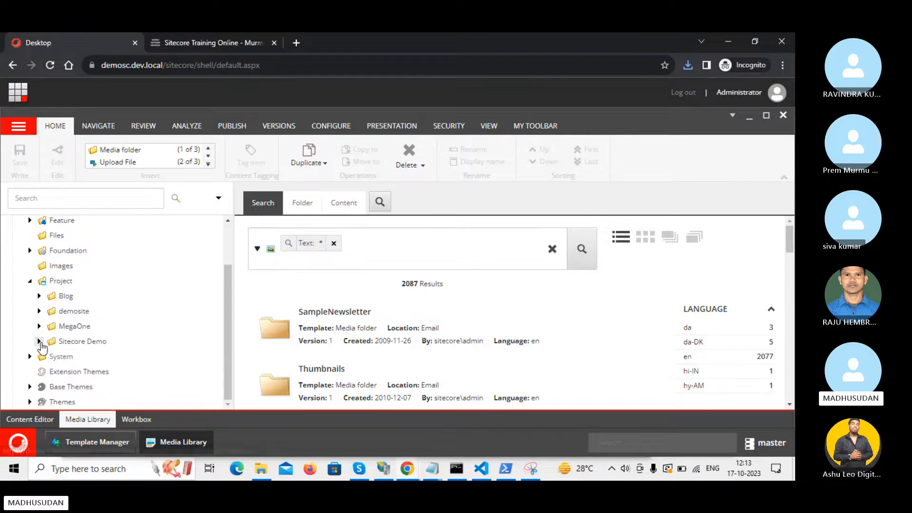
pyautogui.click(39, 341)
pyautogui.scroll(-1, 95, 361)
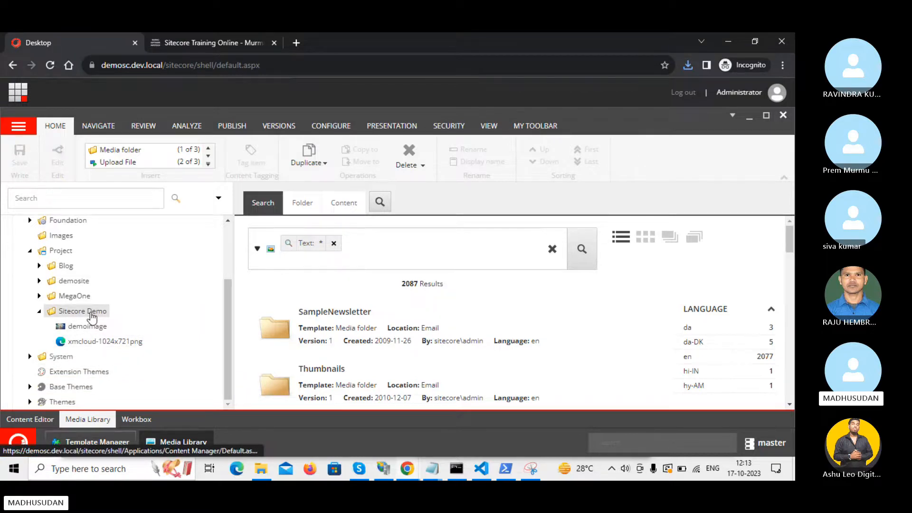
pyautogui.click(91, 313)
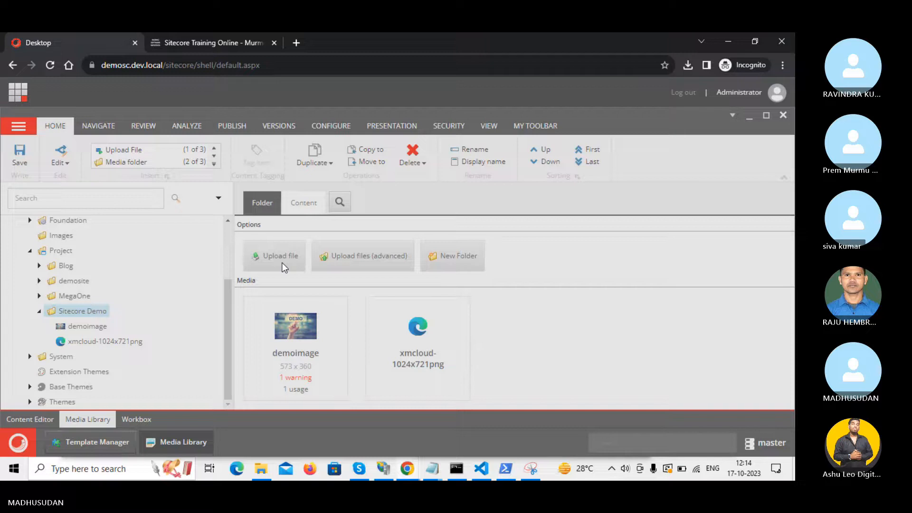
# Step: Upload sitecore-taining.png from Downloads into the Sitecore Demo media folder
pyautogui.click(283, 261)
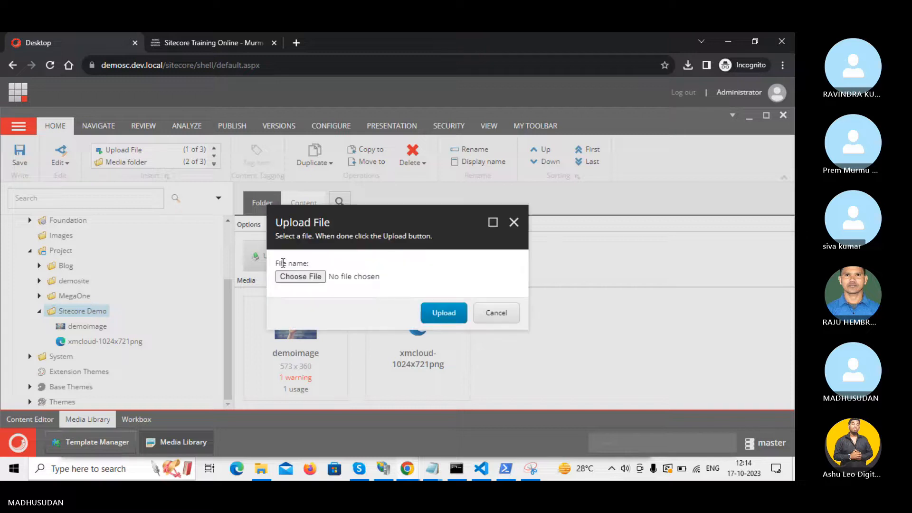
pyautogui.click(303, 276)
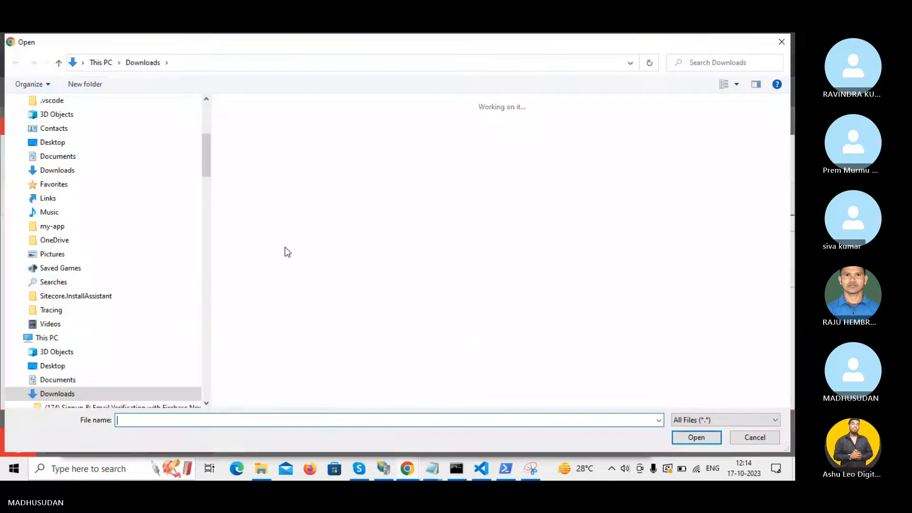
pyautogui.click(291, 125)
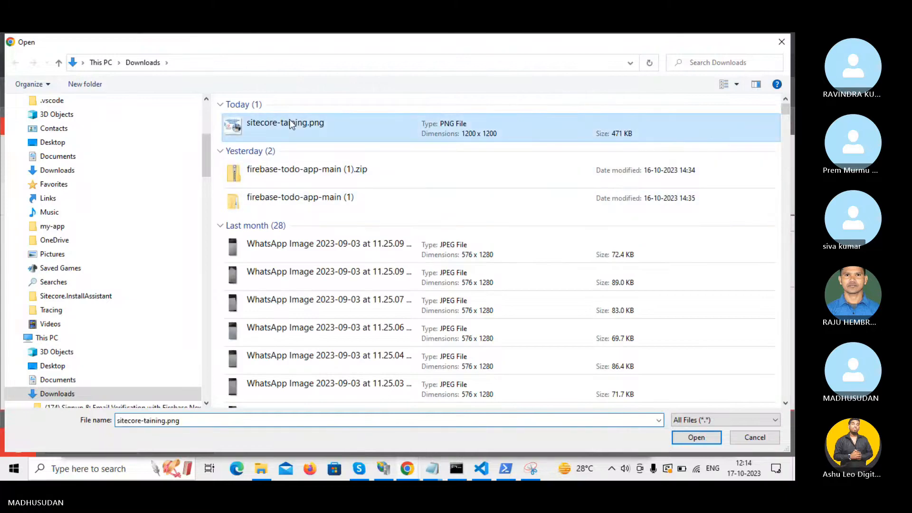
pyautogui.click(703, 441)
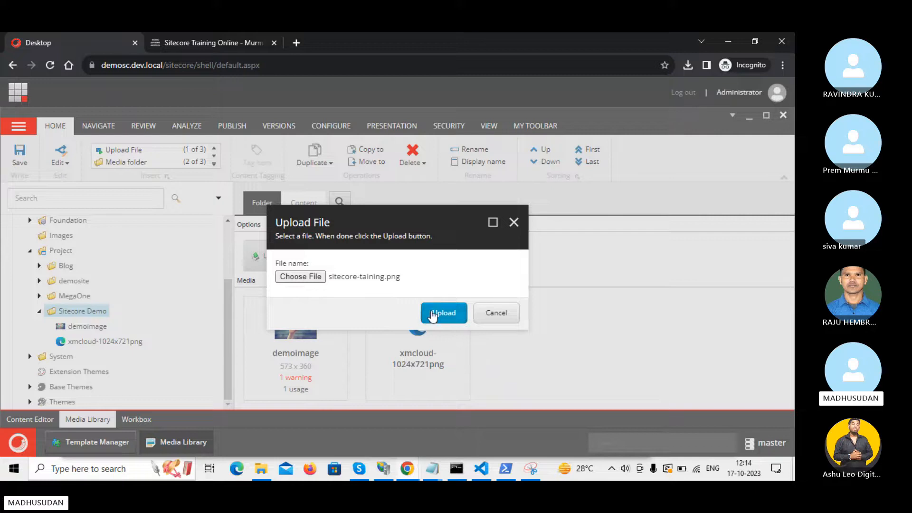
pyautogui.click(432, 313)
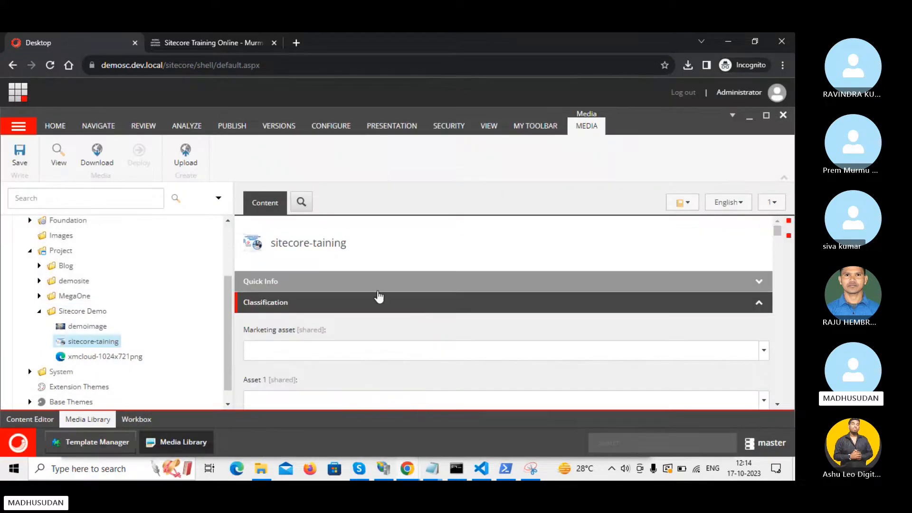
# Step: Look over the uploaded sitecore-taining media item's fields and save the item despite its field errors
pyautogui.scroll(-3, 326, 326)
pyautogui.scroll(2, 325, 326)
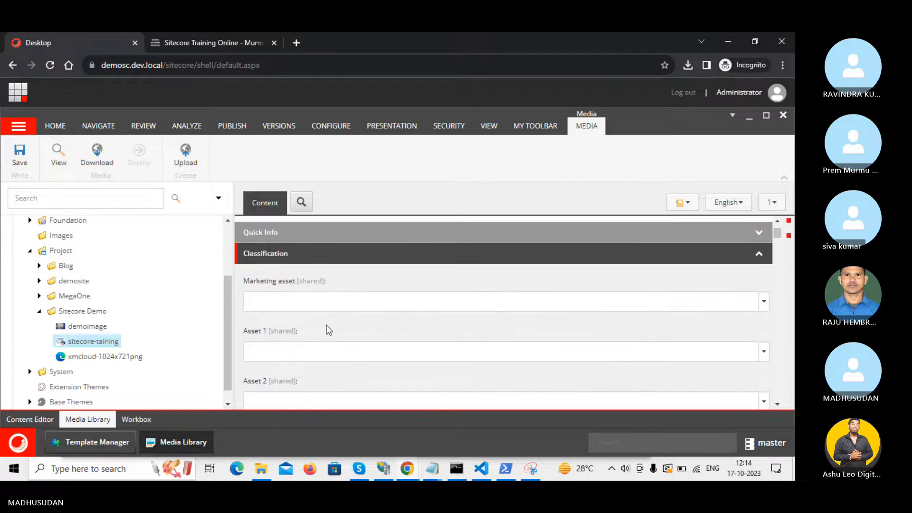
pyautogui.click(22, 160)
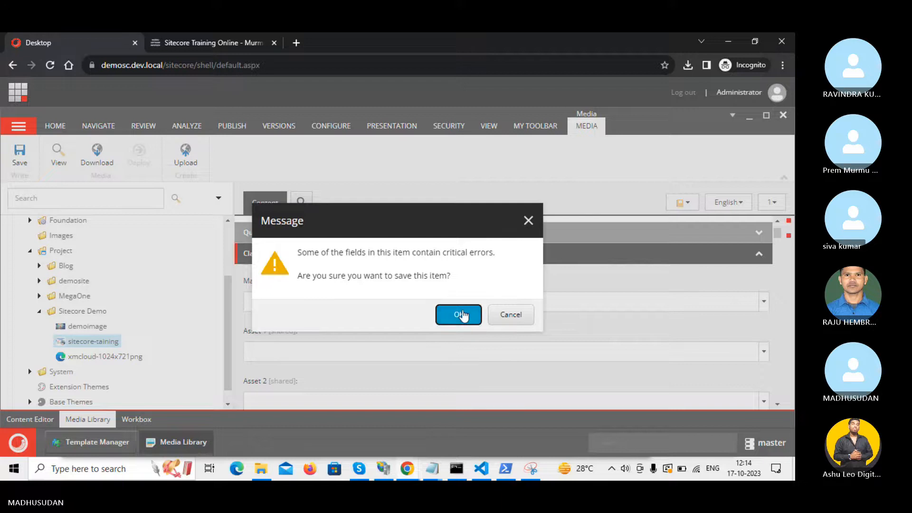
pyautogui.click(460, 315)
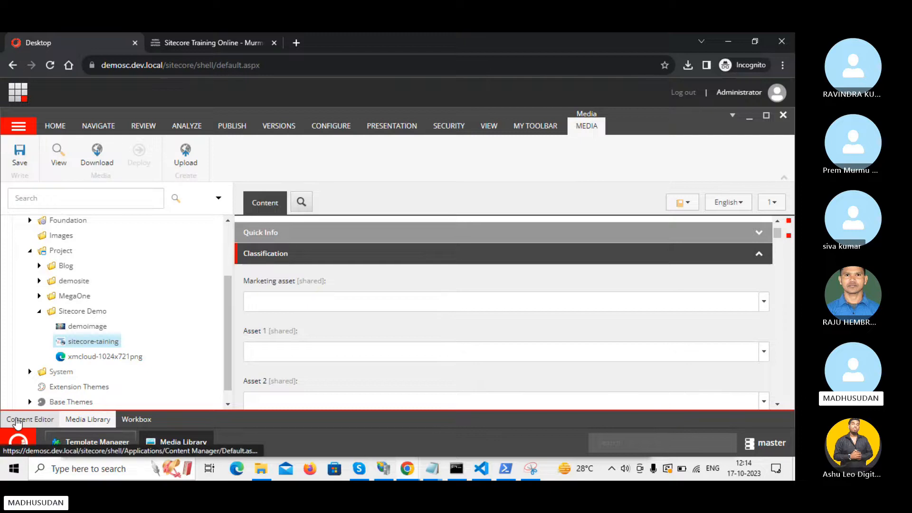
# Step: Set the training image of the Corporate Sitecore CMS Training Program content item to /Project/Sitecore Demo/sitecore-taining
pyautogui.click(18, 421)
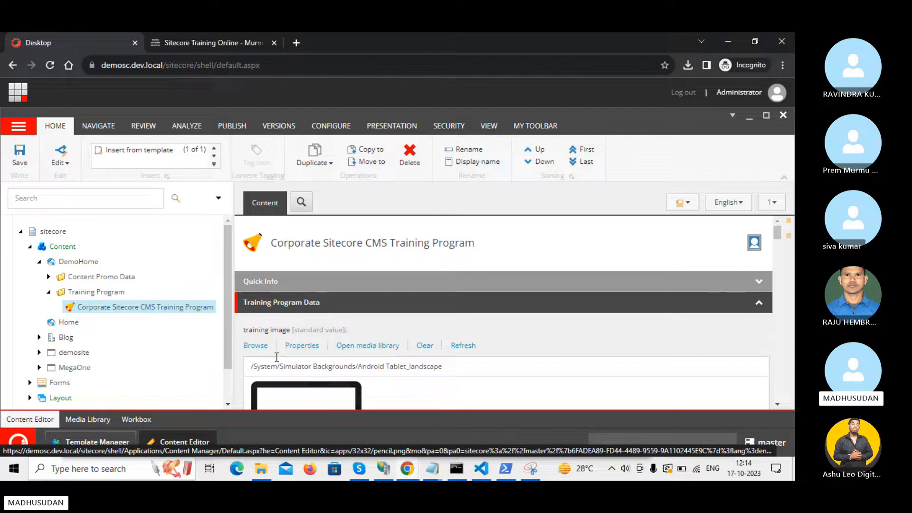
pyautogui.scroll(-1, 276, 354)
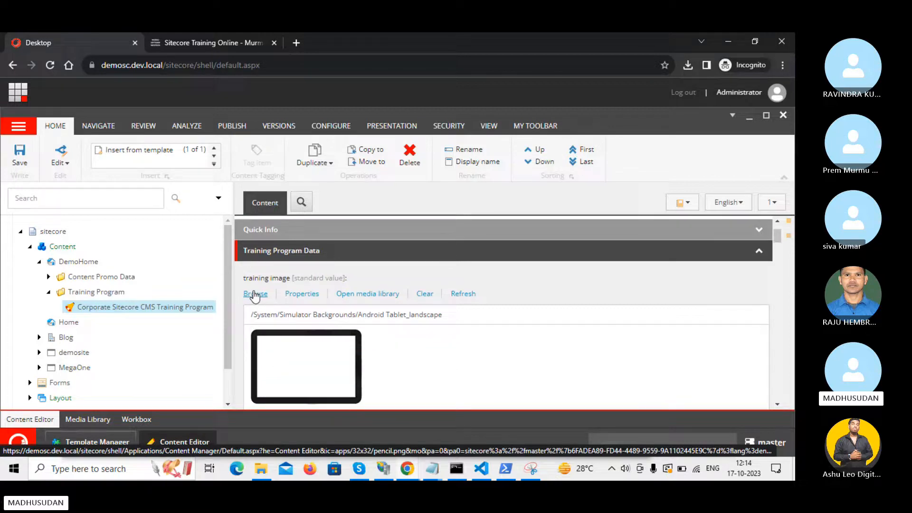
pyautogui.click(255, 294)
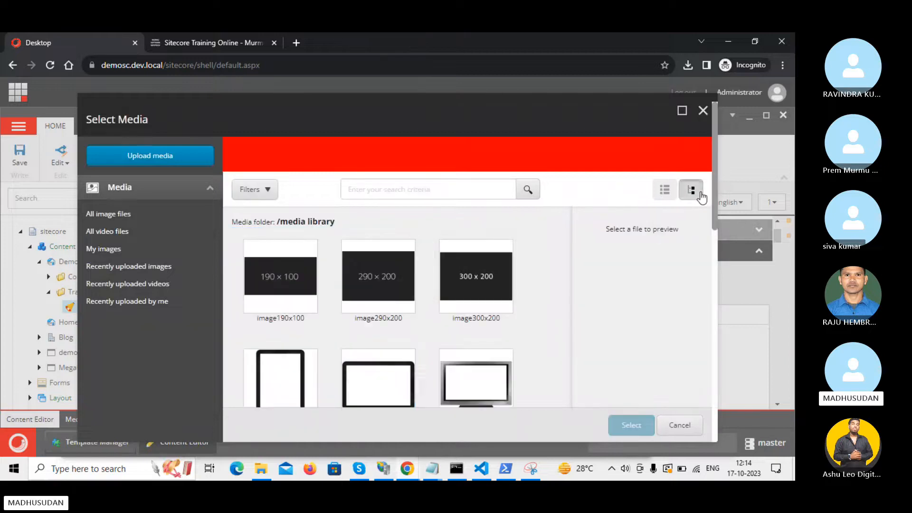
pyautogui.click(698, 190)
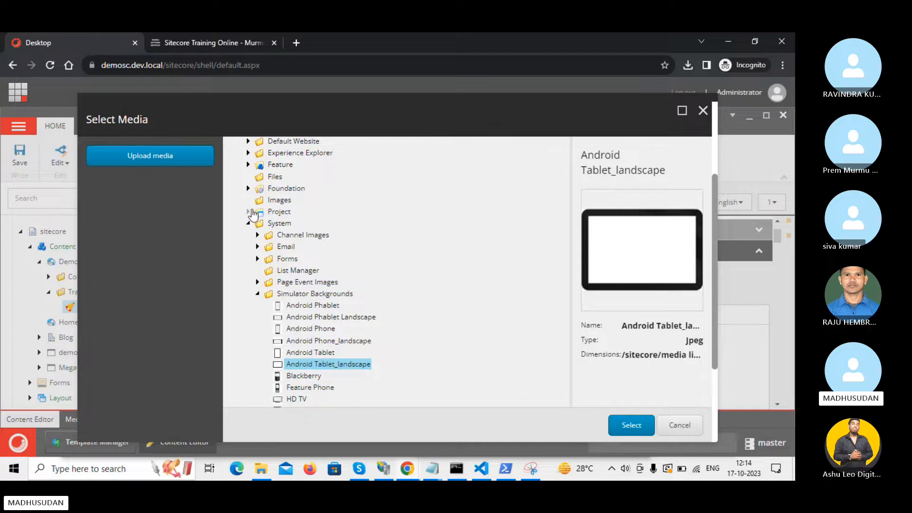
pyautogui.click(249, 212)
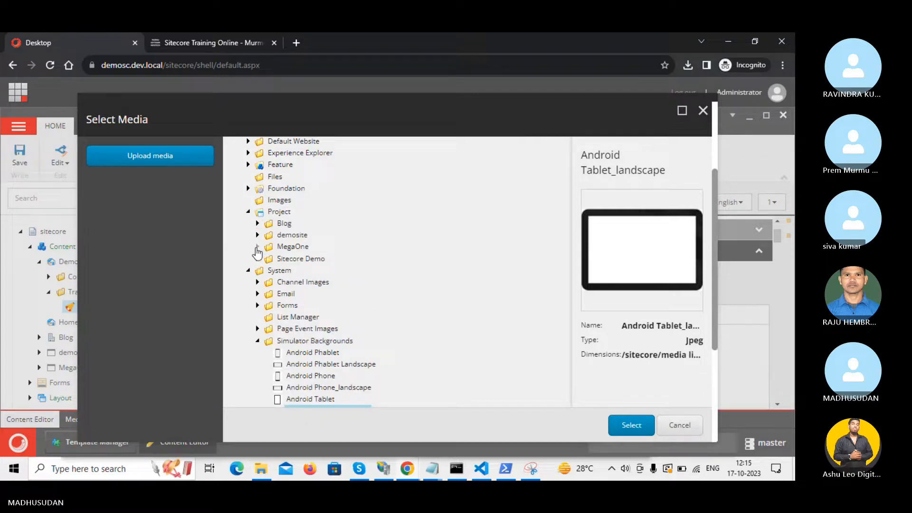
pyautogui.click(257, 260)
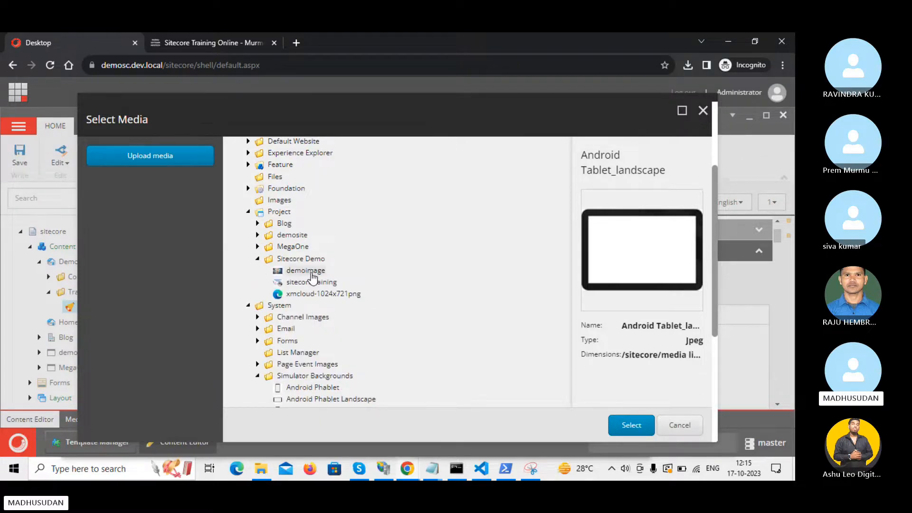
pyautogui.click(307, 283)
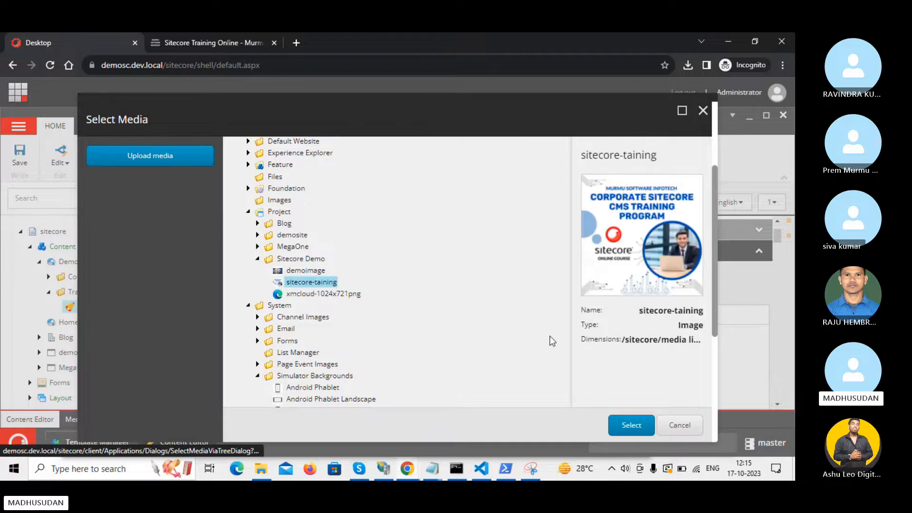
pyautogui.click(631, 425)
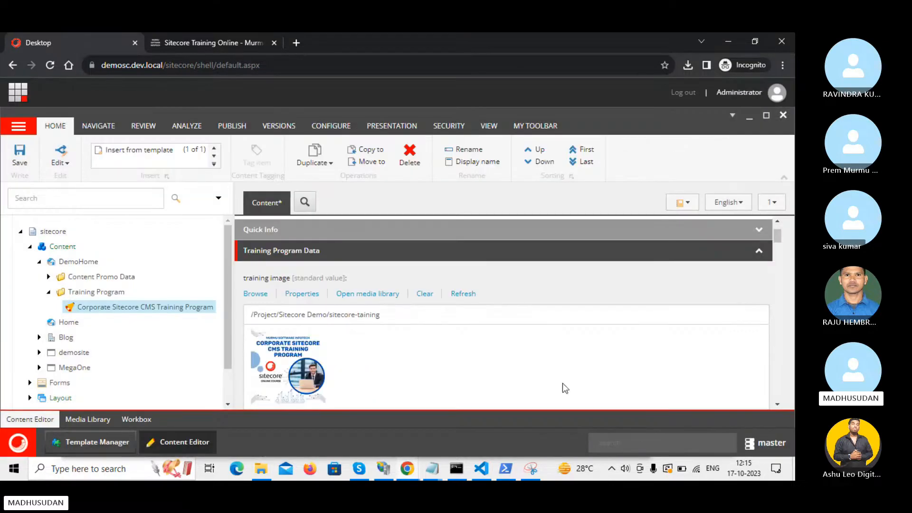
# Step: Set the training image's alternate text to "Corporate Sitecore CMS Training Program" in its image properties
pyautogui.scroll(-2, 388, 316)
pyautogui.scroll(1, 387, 316)
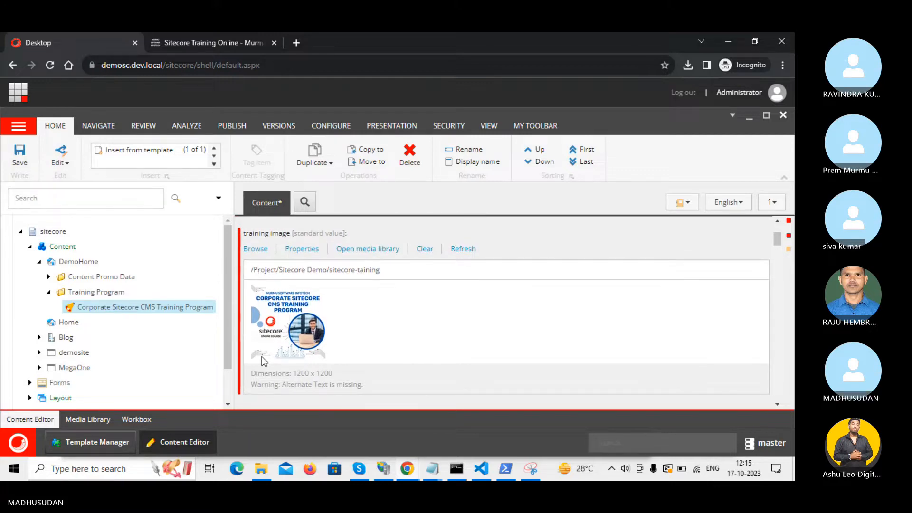
pyautogui.scroll(1, 260, 360)
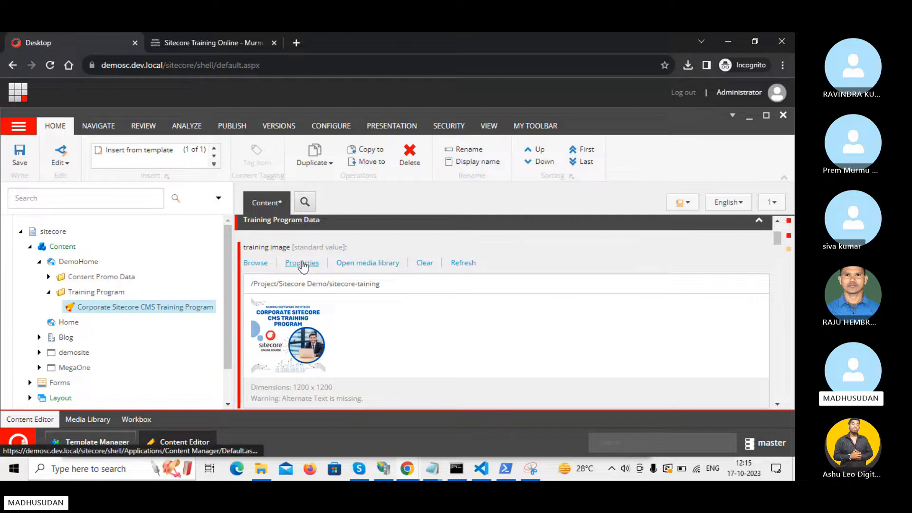
pyautogui.click(302, 264)
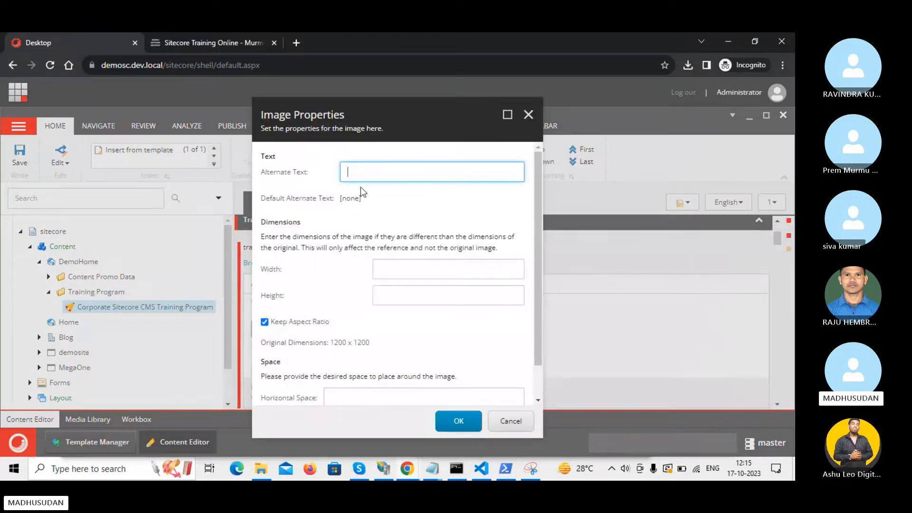
pyautogui.hotkey('ctrl', 'v')
pyautogui.hotkey('ctrl', 'v')
pyautogui.hotkey('ctrl', 'a')
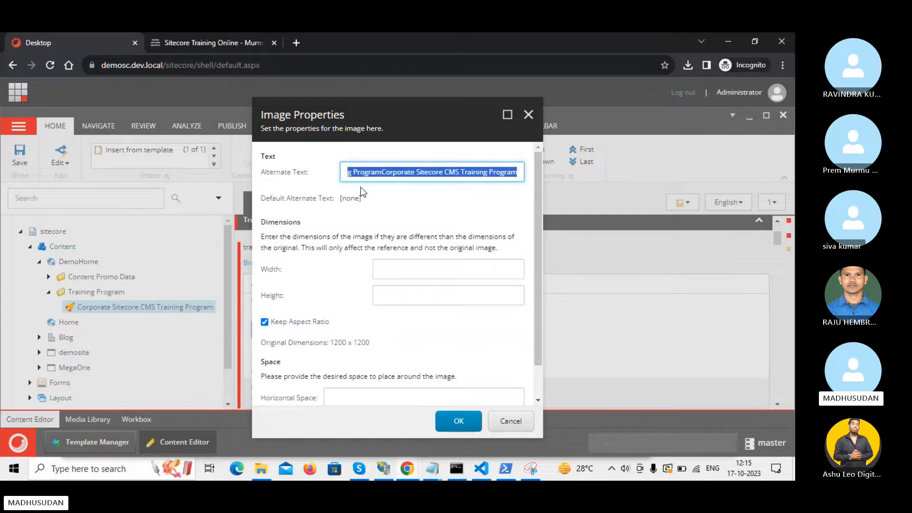
pyautogui.write('Corporate Sitecore CMS Training Program')
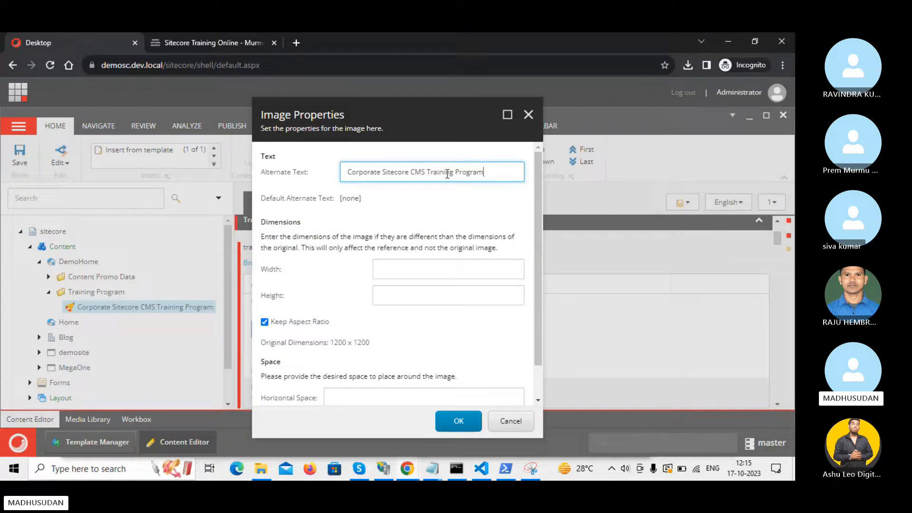
pyautogui.click(457, 420)
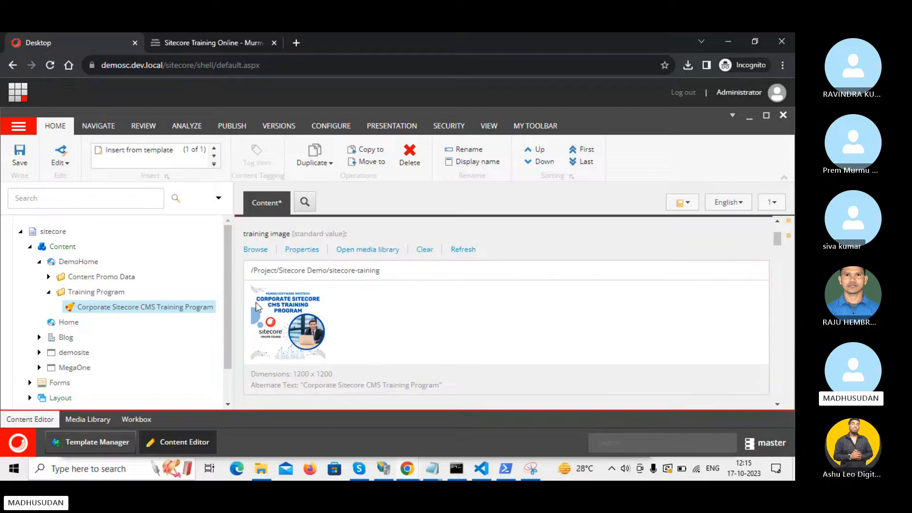
# Step: Set the training title to "Corporate Sitecore CMS Training Program", copied from the first course card on the training website, and save the item
pyautogui.scroll(-2, 380, 334)
pyautogui.scroll(-2, 380, 335)
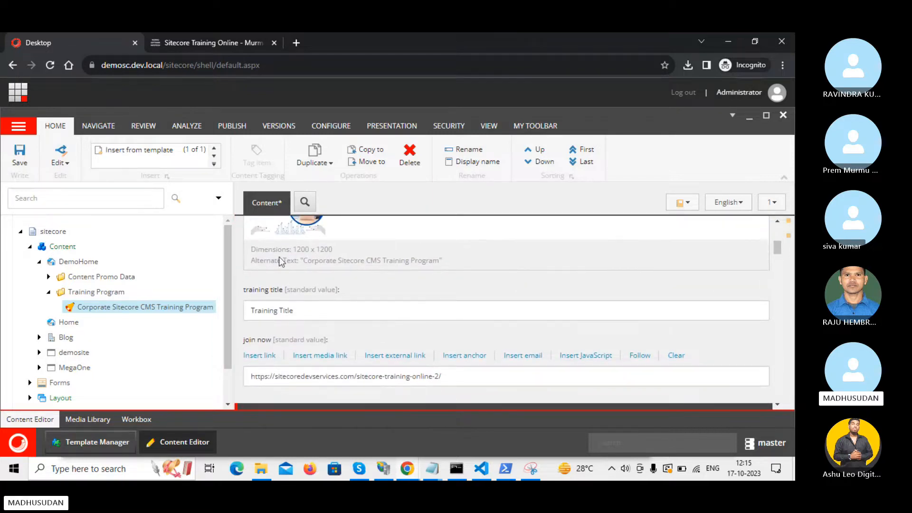
pyautogui.click(175, 34)
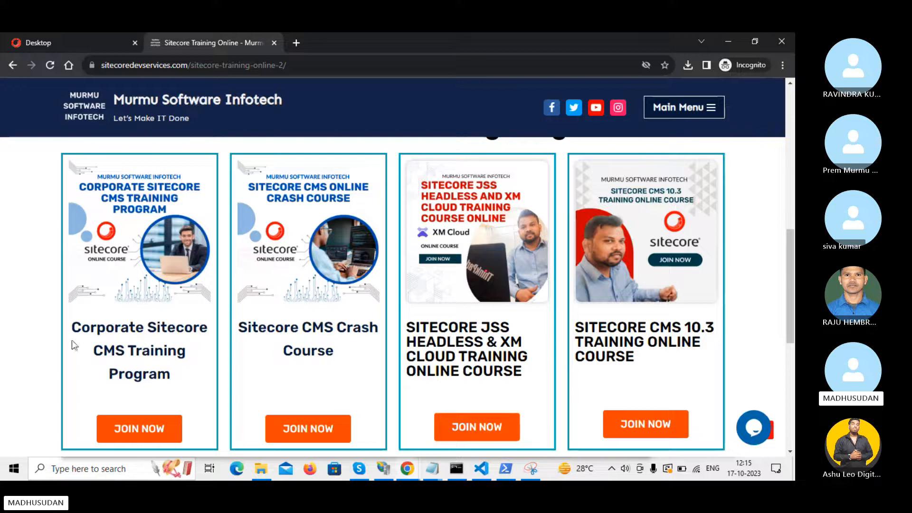
pyautogui.moveTo(71, 327); pyautogui.dragTo(179, 367)
pyautogui.hotkey('ctrl', 'c')
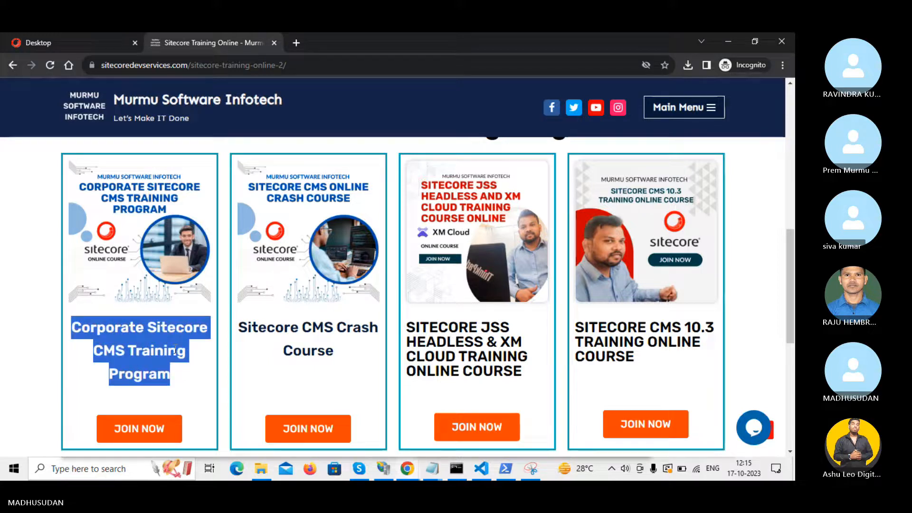
pyautogui.hotkey('alt', 'Tab')
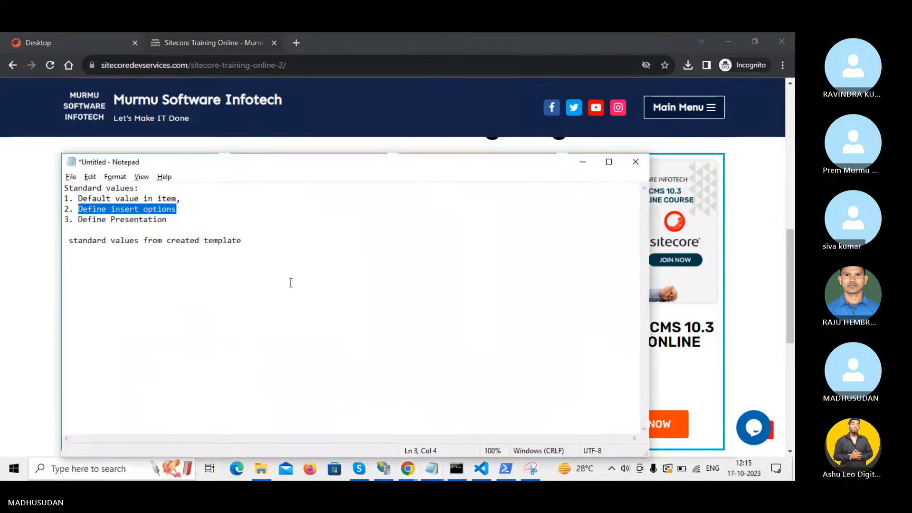
pyautogui.hotkey('alt', 'Tab')
pyautogui.click(16, 38)
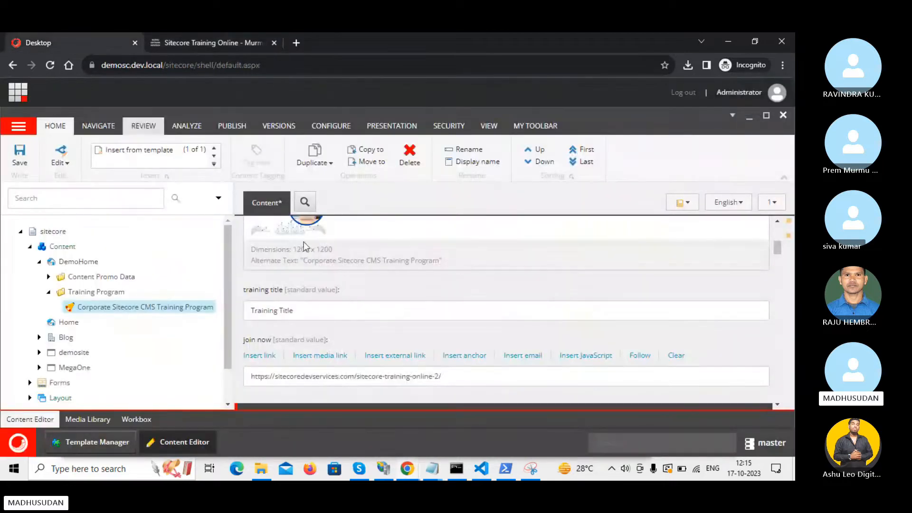
pyautogui.click(297, 311)
pyautogui.hotkey('ctrl', 'a')
pyautogui.hotkey('ctrl', 'v')
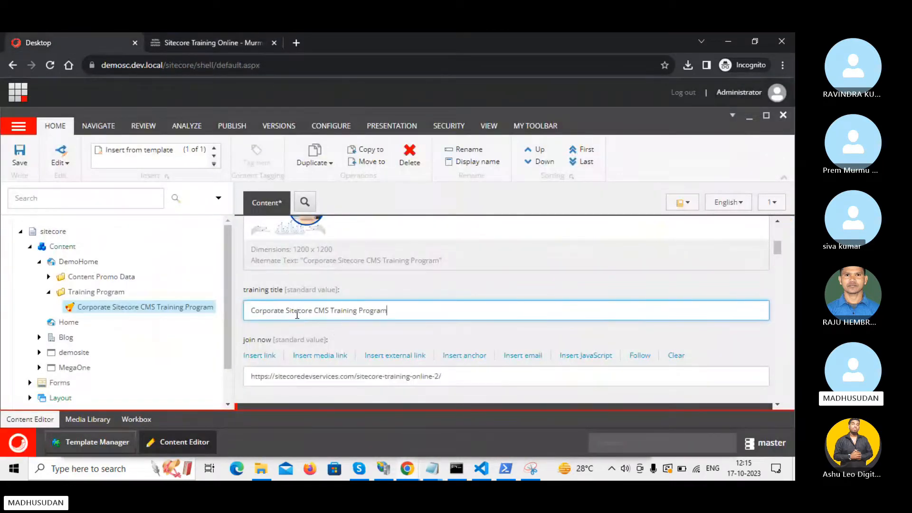
pyautogui.click(19, 155)
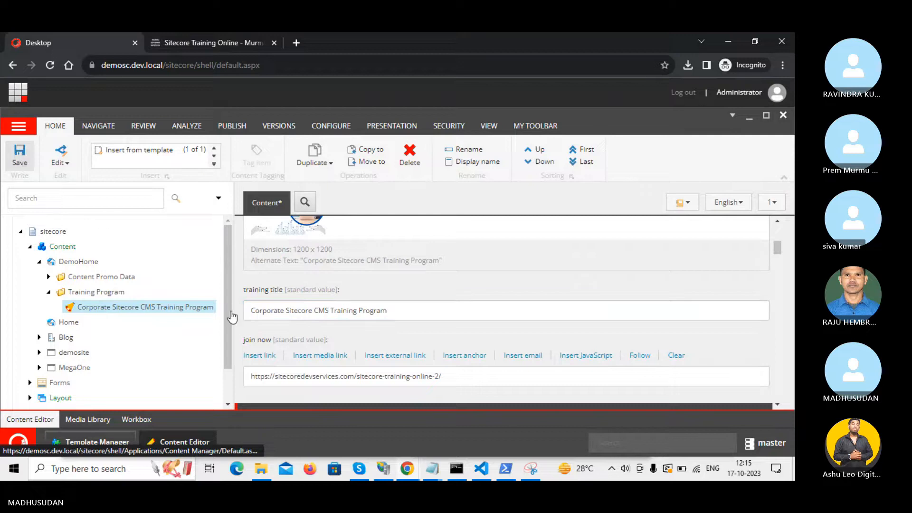
# Step: Copy the link address of the Corporate Sitecore CMS Training Program's JOIN NOW button on the training website
pyautogui.click(215, 42)
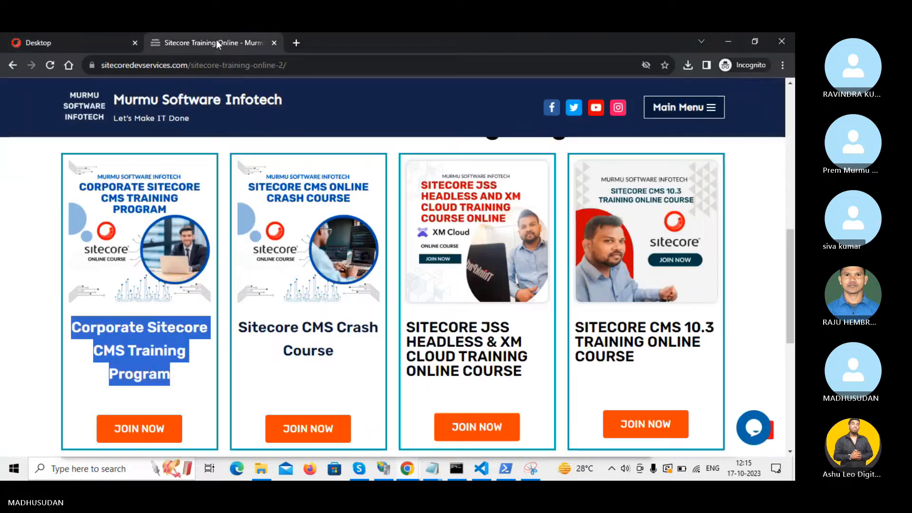
pyautogui.click(232, 440)
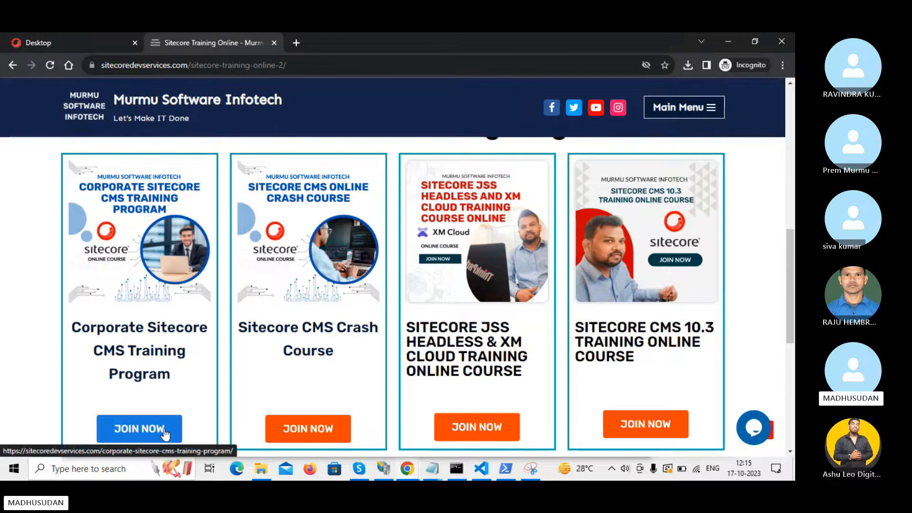
pyautogui.rightClick(163, 430)
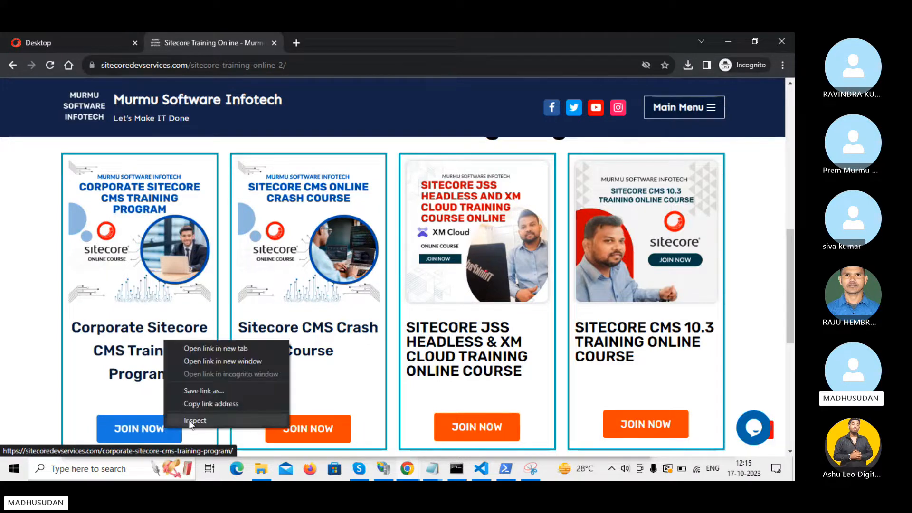
pyautogui.click(210, 404)
pyautogui.hotkey('alt', 'Tab')
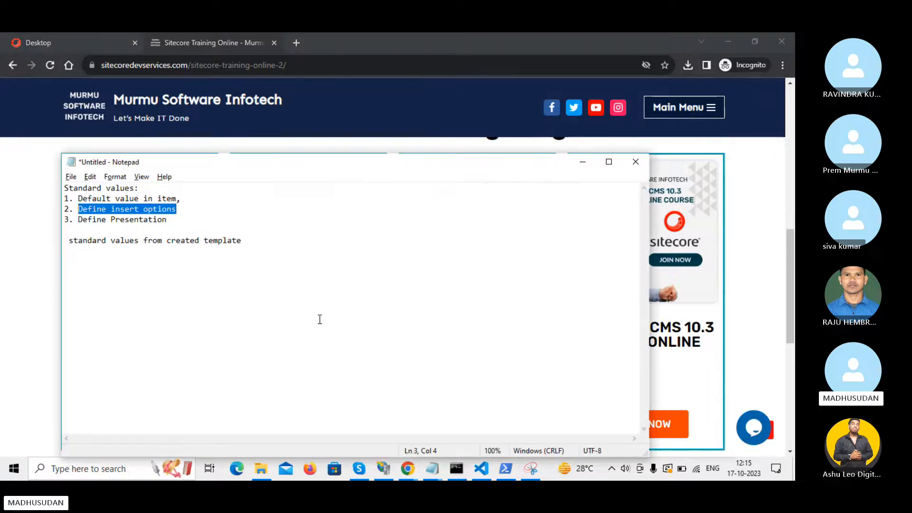
pyautogui.click(187, 33)
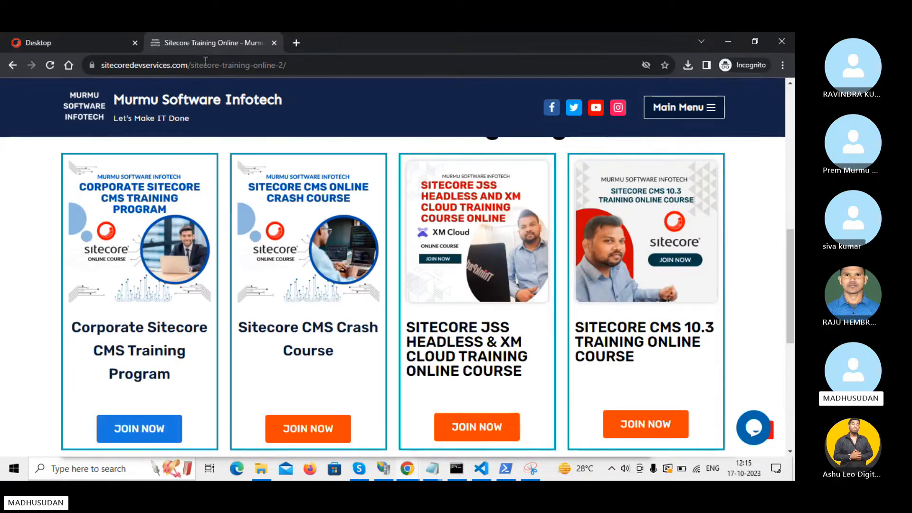
pyautogui.click(61, 34)
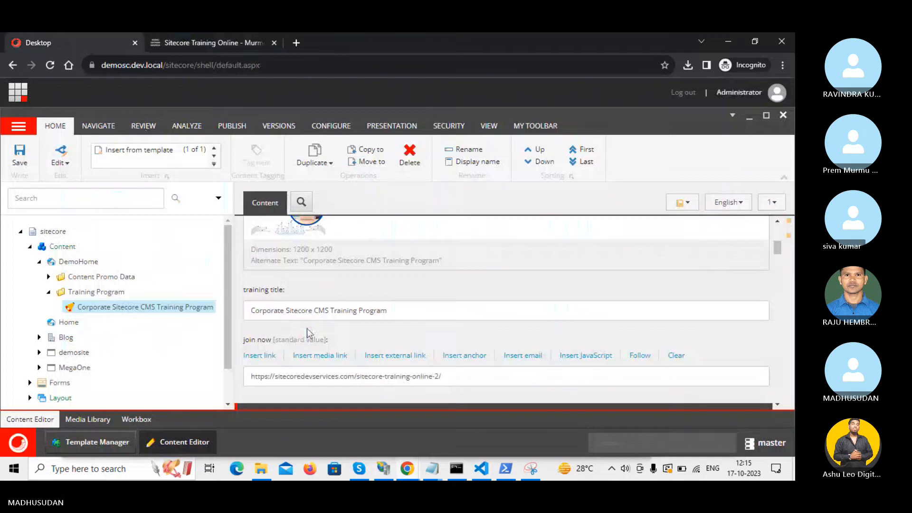
pyautogui.click(391, 356)
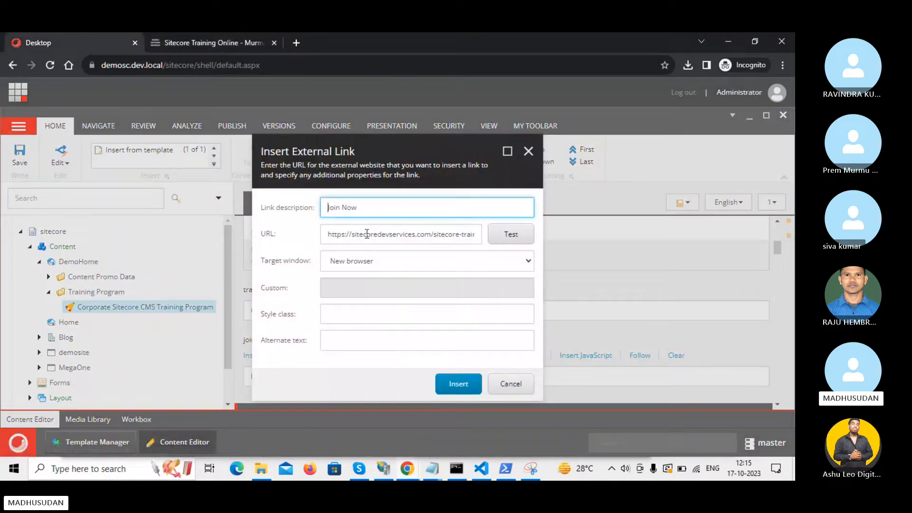
pyautogui.click(367, 234)
pyautogui.hotkey('ctrl', 'a')
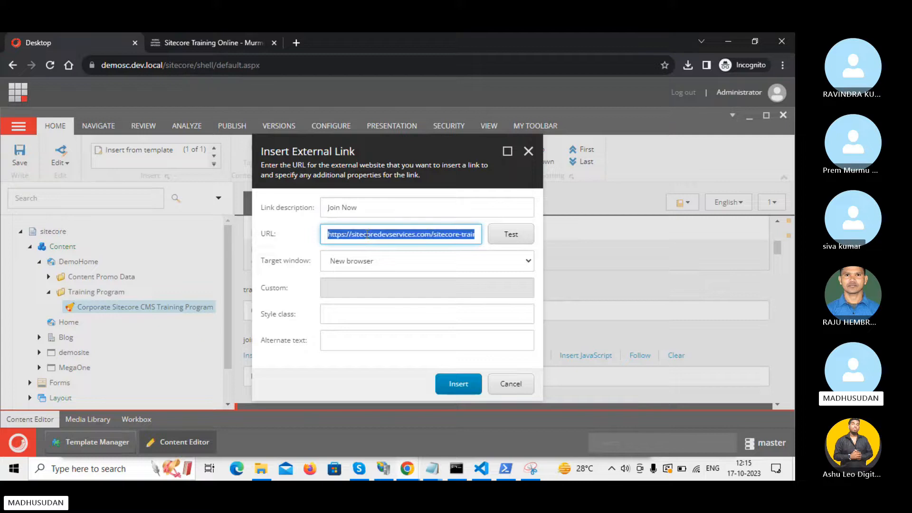
pyautogui.write('https://sitecoredevservices.com/corporate-sitecore-cms-training-program/')
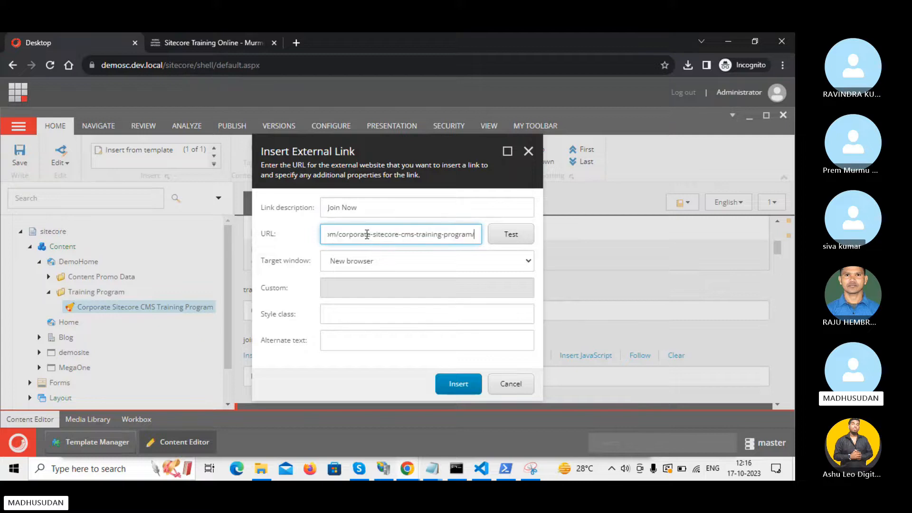
pyautogui.click(364, 205)
pyautogui.hotkey('ctrl', 'a')
pyautogui.write('J')
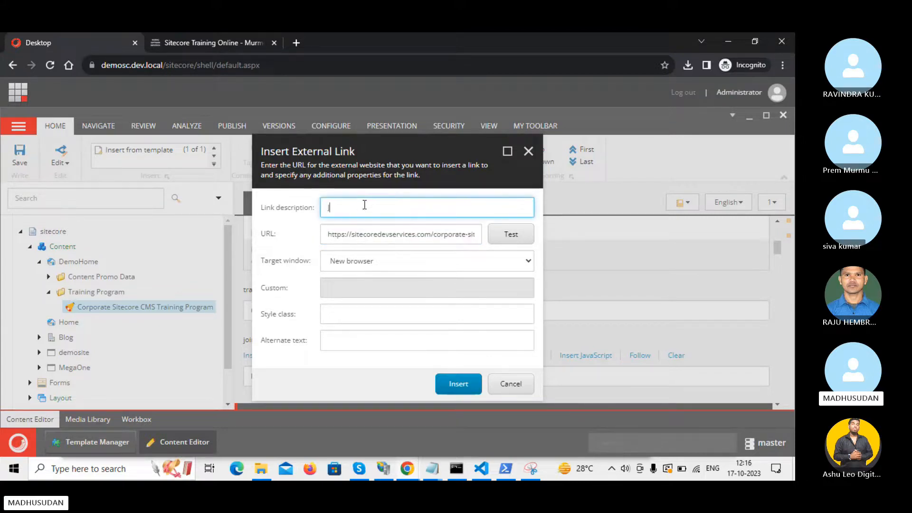
pyautogui.write('OIN NOW')
# Step: Inspect the Corporate Sitecore CMS Training Program's JOIN NOW button on the training website and enlarge the developer tools pane
pyautogui.hotkey('alt', 'Tab')
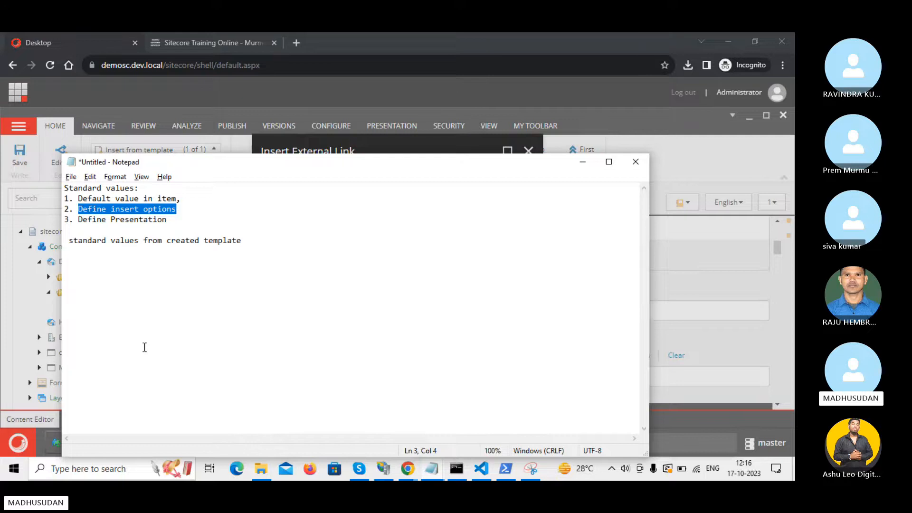
pyautogui.click(198, 34)
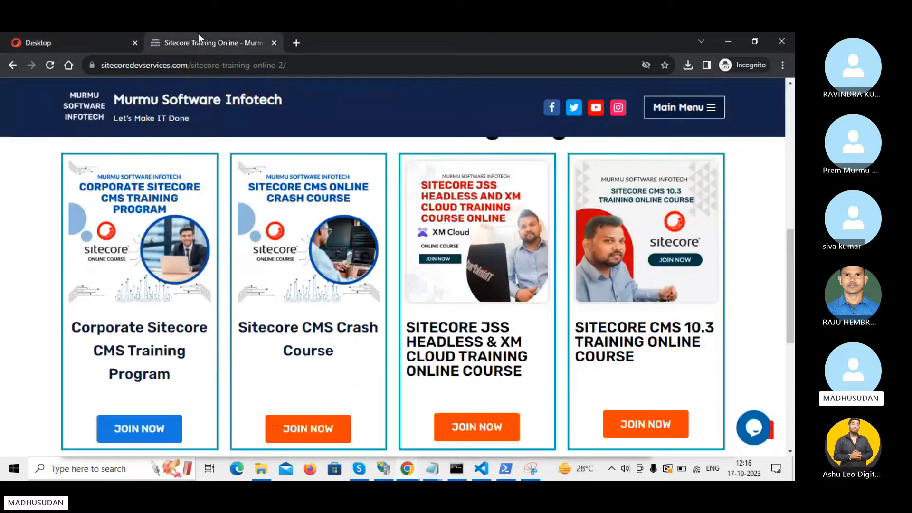
pyautogui.scroll(-3, 224, 407)
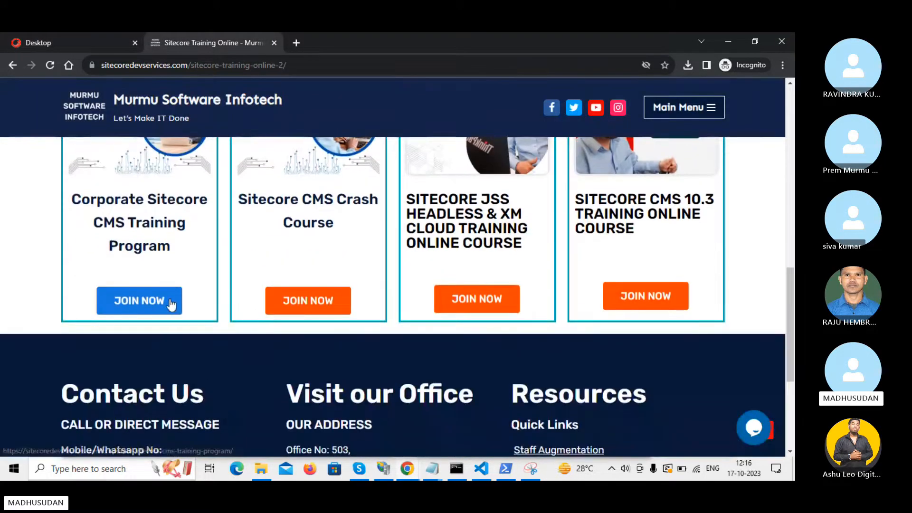
pyautogui.rightClick(169, 298)
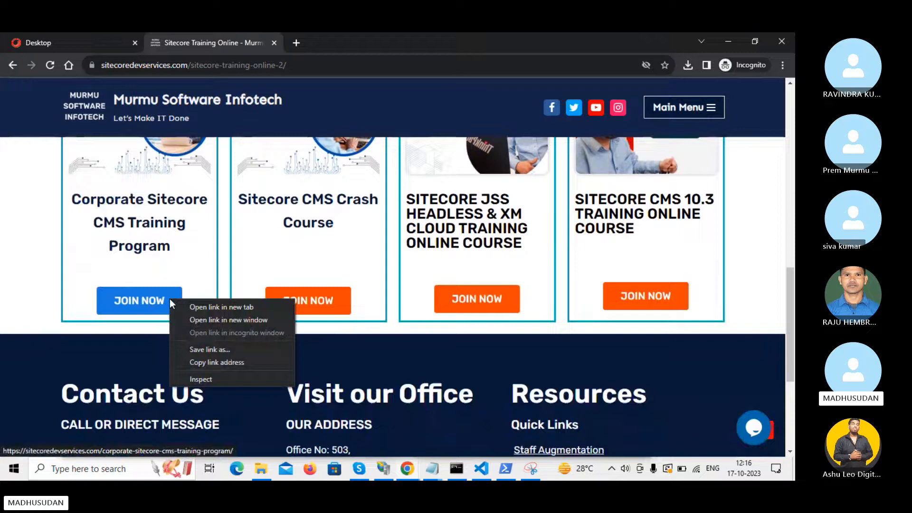
pyautogui.click(212, 378)
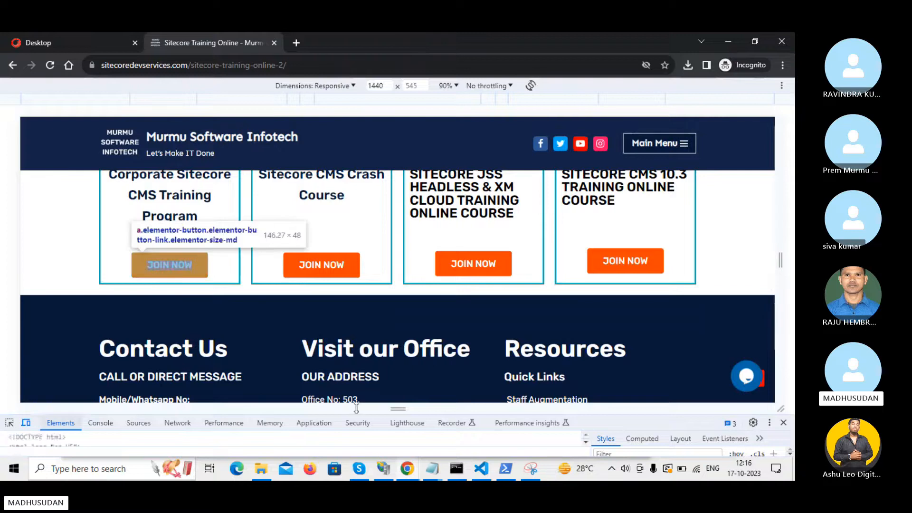
pyautogui.moveTo(656, 410); pyautogui.dragTo(656, 344)
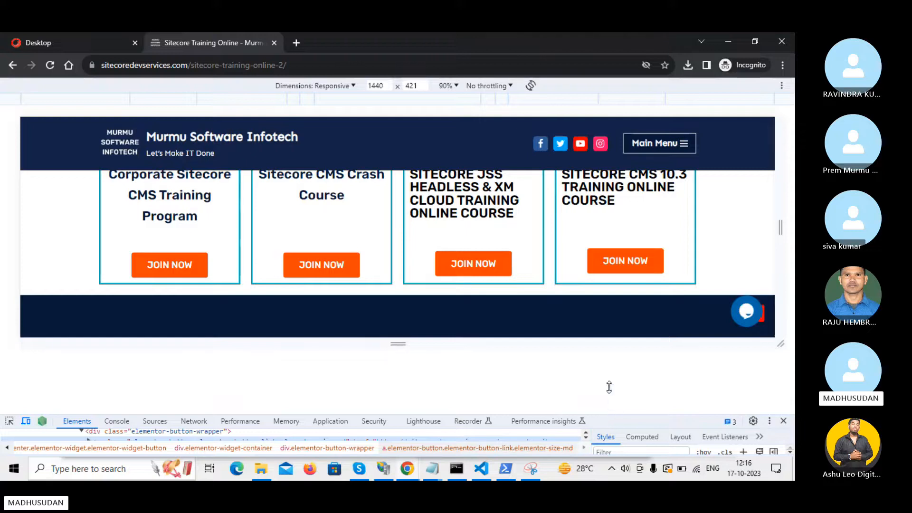
pyautogui.moveTo(609, 388); pyautogui.dragTo(607, 340)
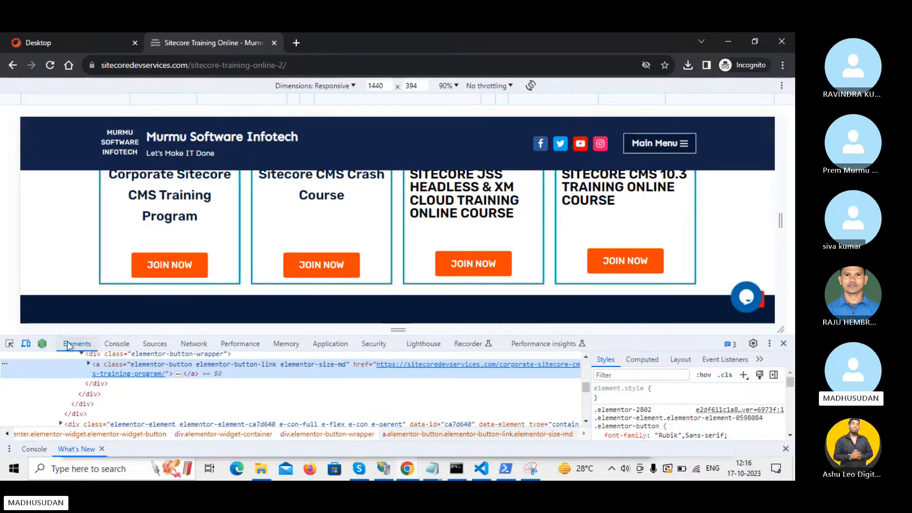
# Step: Locate the first JOIN NOW button's link element in the page markup by picking it with the element inspector
pyautogui.click(10, 344)
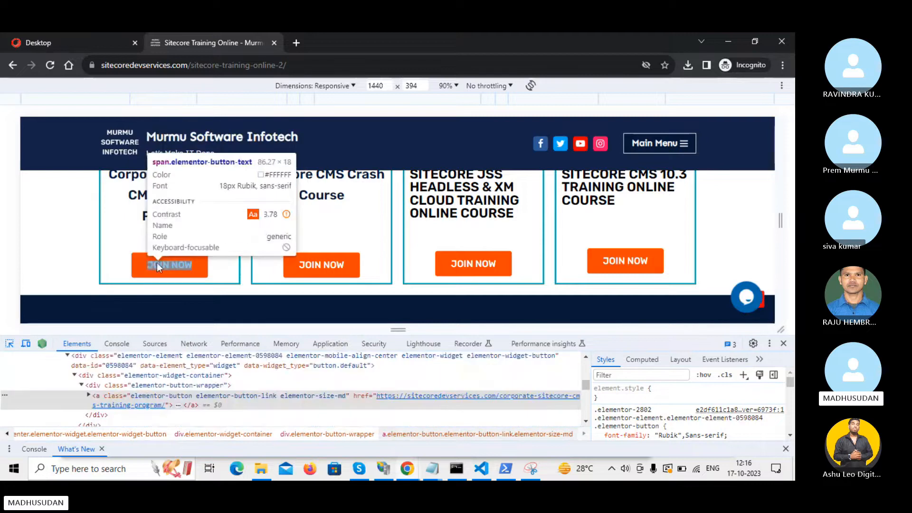
pyautogui.click(138, 261)
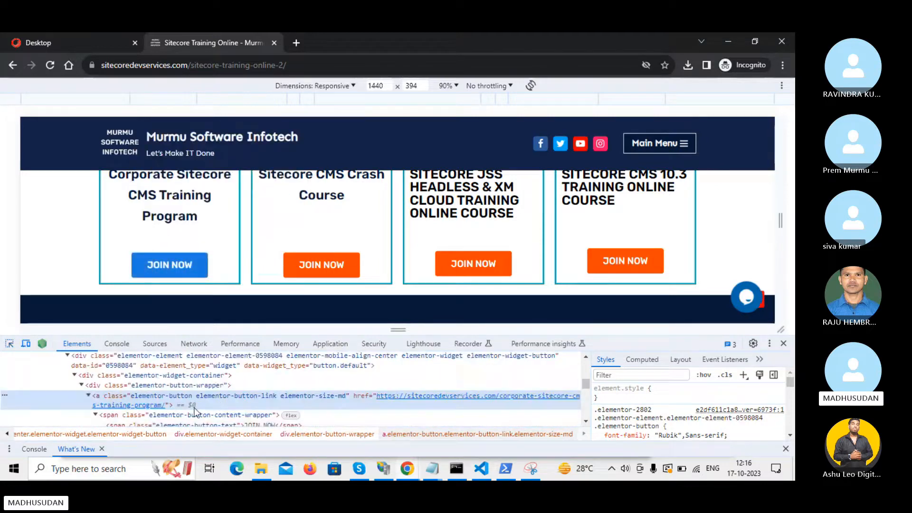
pyautogui.scroll(-5, 195, 412)
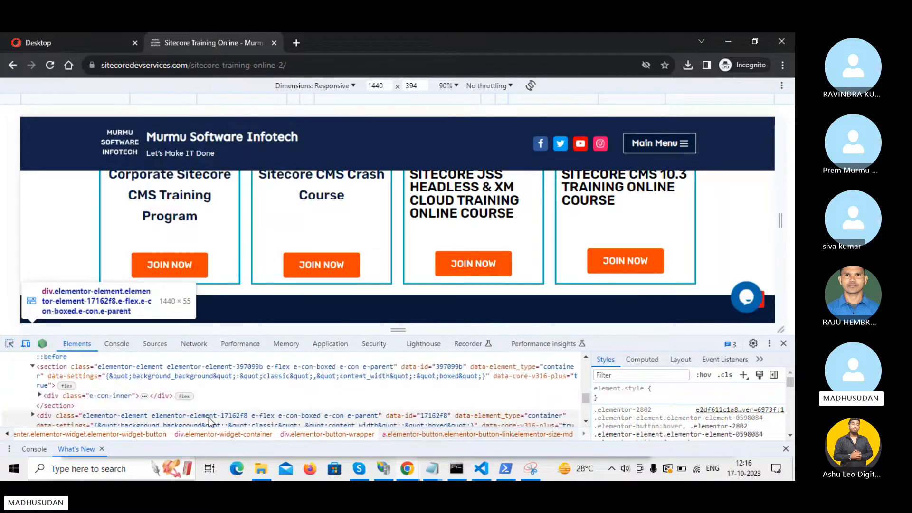
pyautogui.scroll(2, 209, 417)
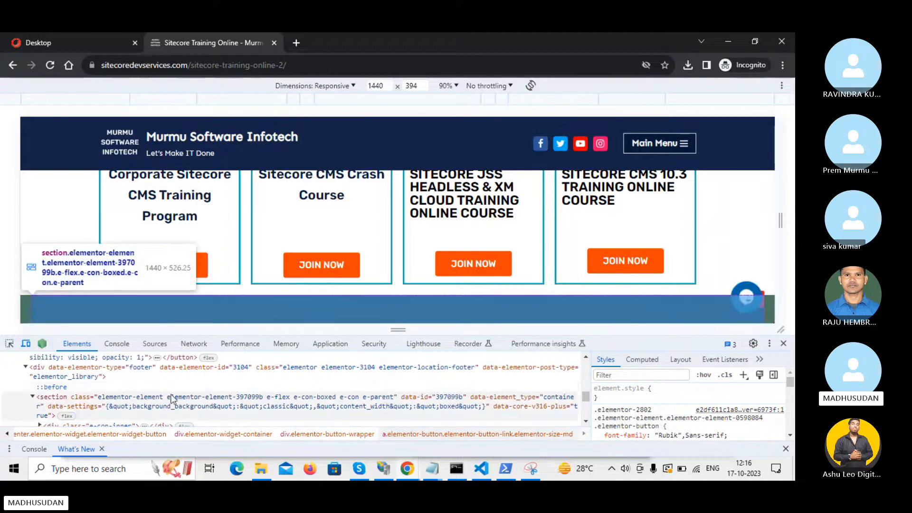
pyautogui.scroll(3, 172, 399)
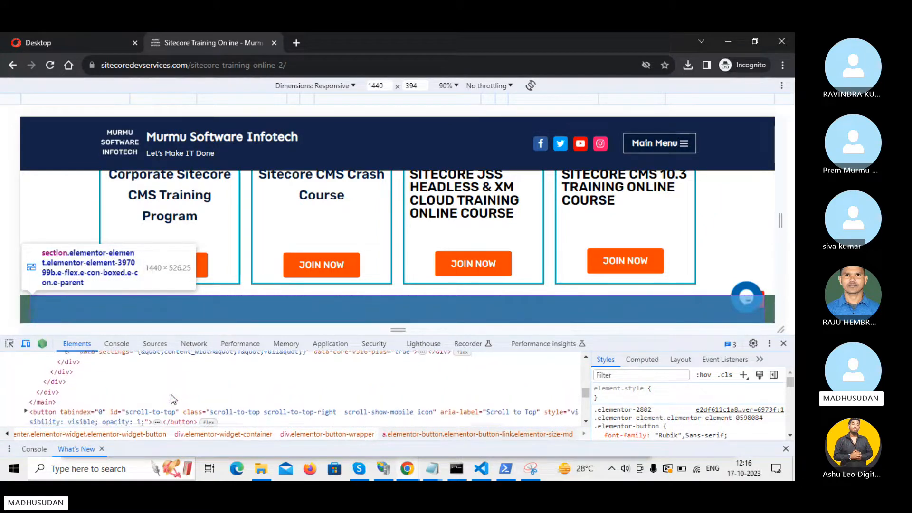
pyautogui.click(9, 344)
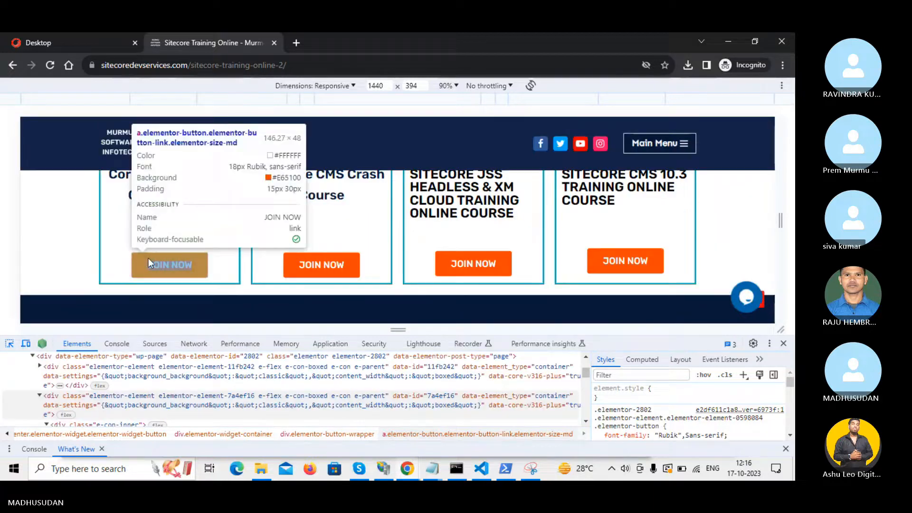
pyautogui.click(148, 262)
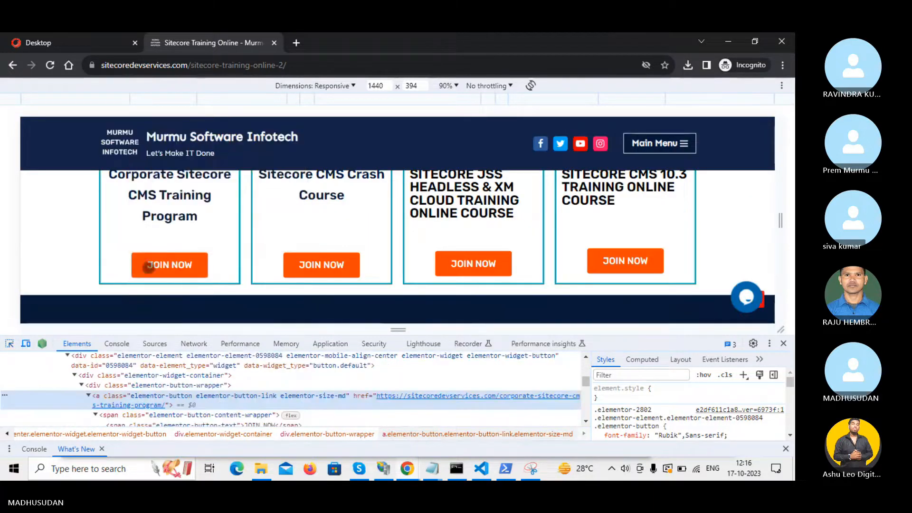
# Step: Copy the JOIN NOW link's class and set the external link's style class to "elementor-button elementor-button-link elementor-size-md"
pyautogui.doubleClick(219, 398)
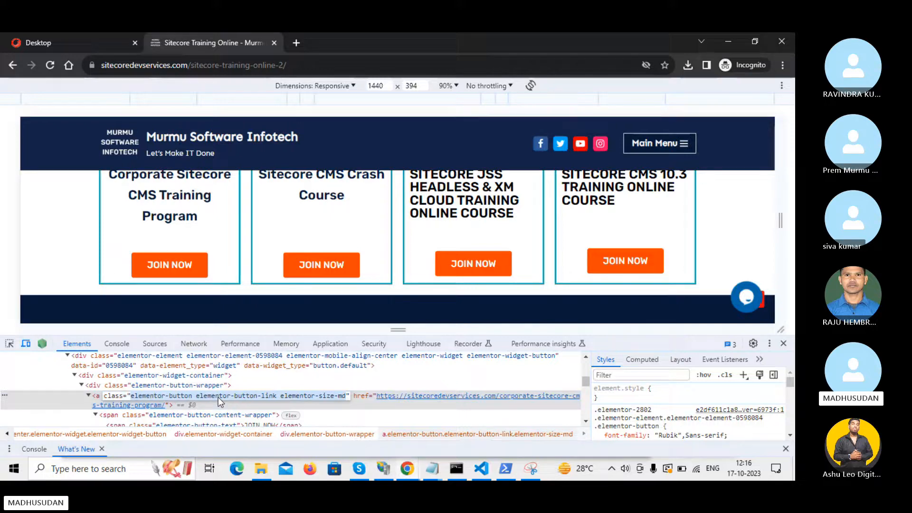
pyautogui.hotkey('alt', 'Tab')
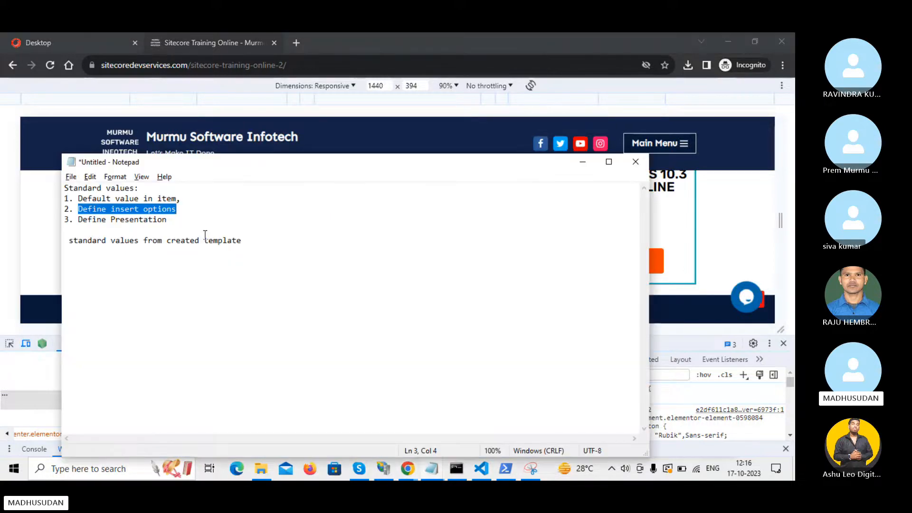
pyautogui.click(209, 34)
pyautogui.click(48, 39)
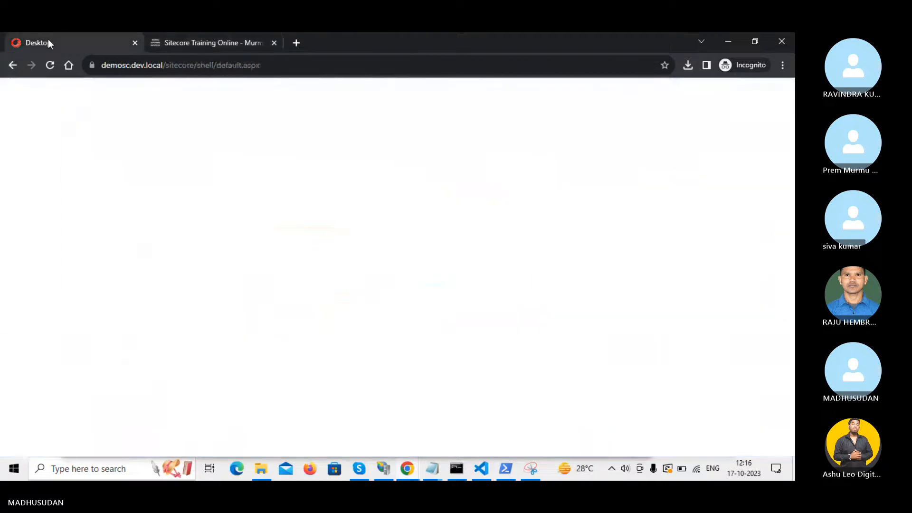
pyautogui.click(342, 314)
pyautogui.write('elementor-button elementor-button-link elementor-size-md')
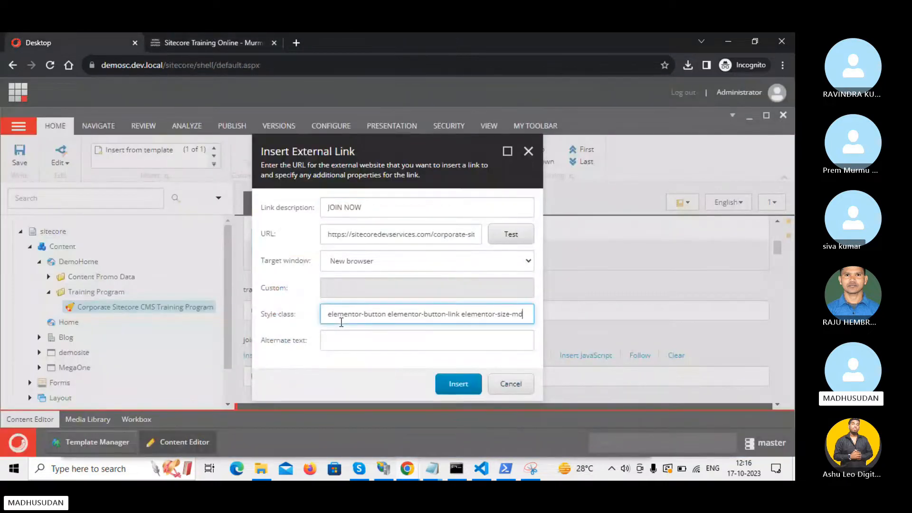
# Step: Insert the configured JOIN NOW external link and save the Corporate Sitecore CMS Training Program item
pyautogui.click(459, 386)
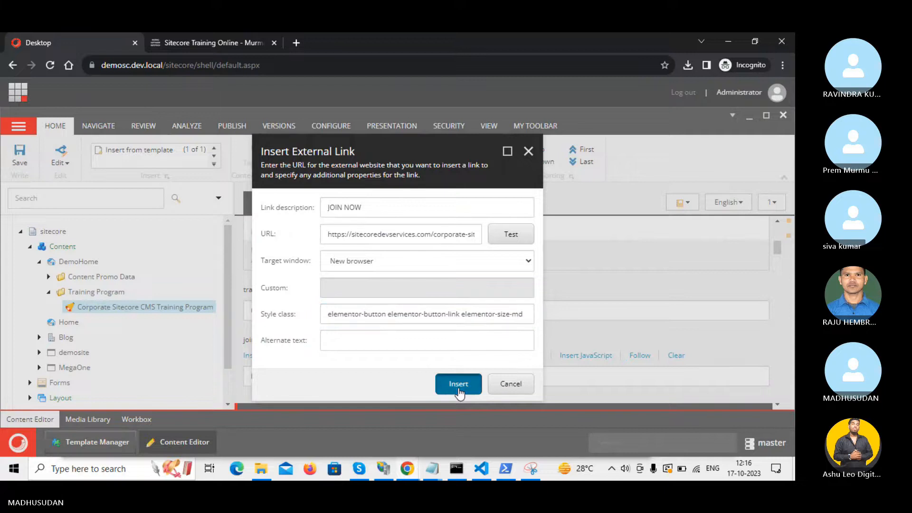
pyautogui.scroll(3, 415, 271)
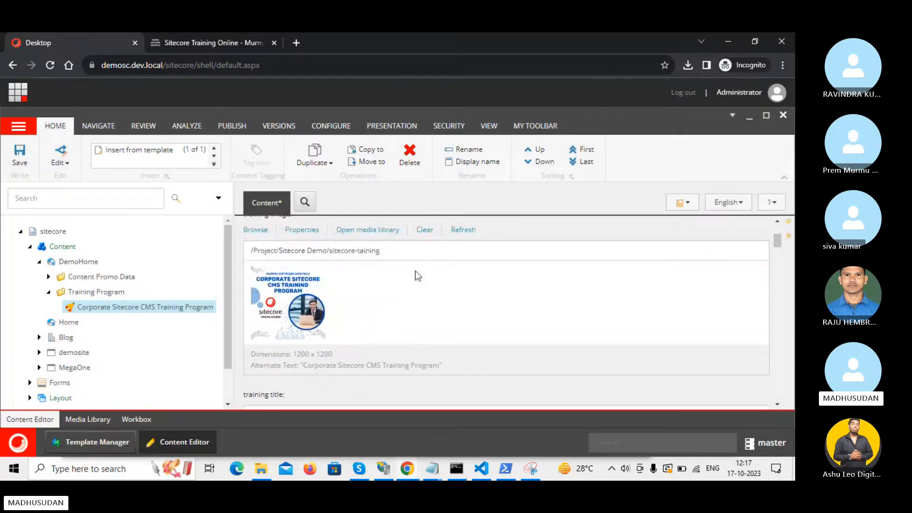
pyautogui.scroll(-1, 415, 270)
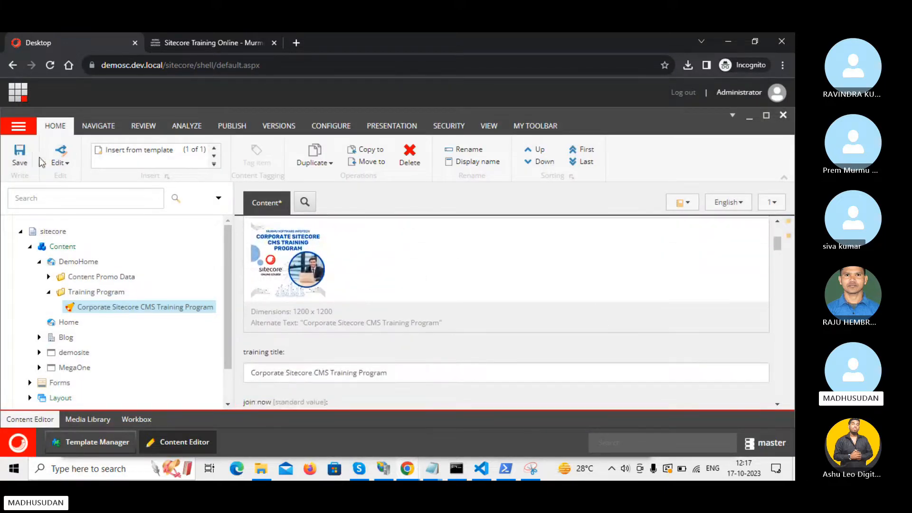
pyautogui.hotkey('ctrl', 's')
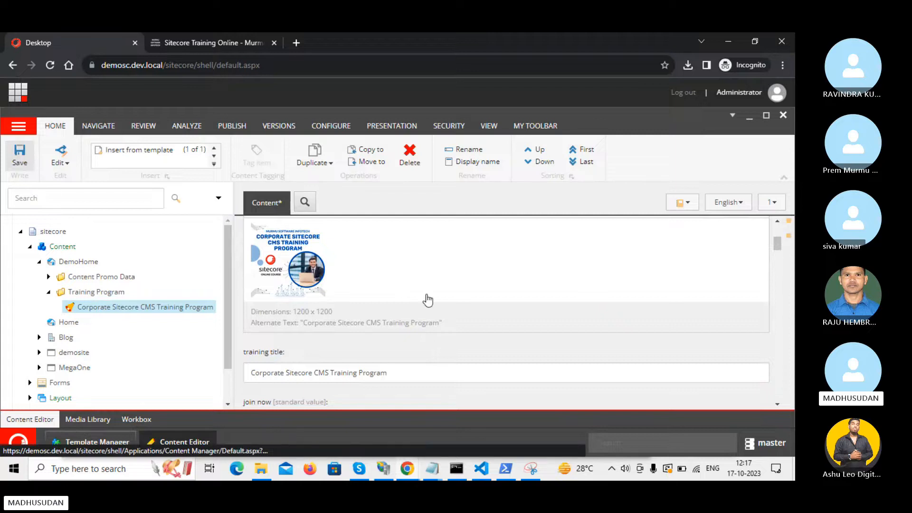
# Step: Close the developer tools on the training website and review the training program cards' images, titles and JOIN NOW buttons
pyautogui.click(227, 41)
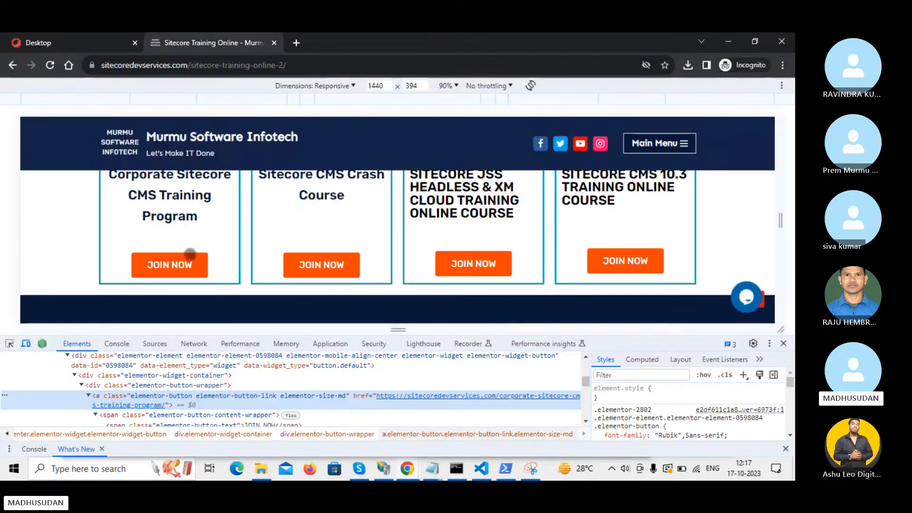
pyautogui.click(784, 343)
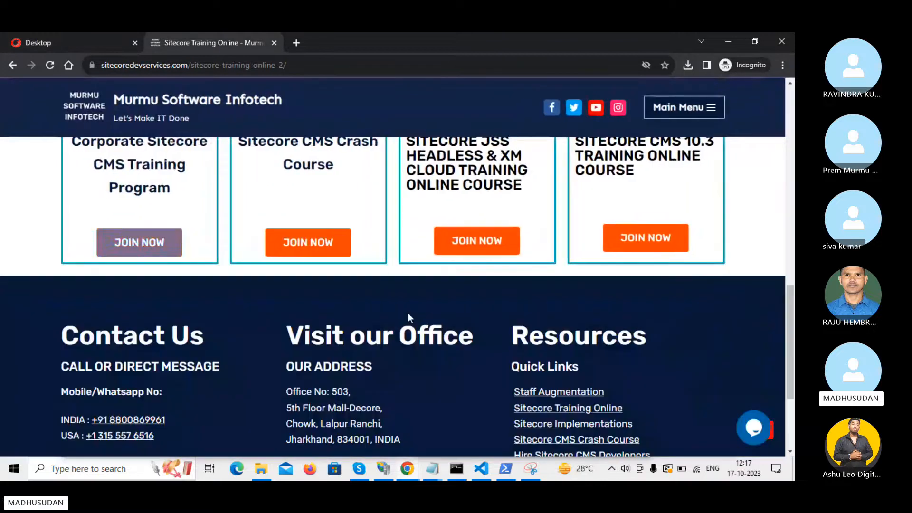
pyautogui.scroll(5, 408, 313)
pyautogui.scroll(-1, 107, 304)
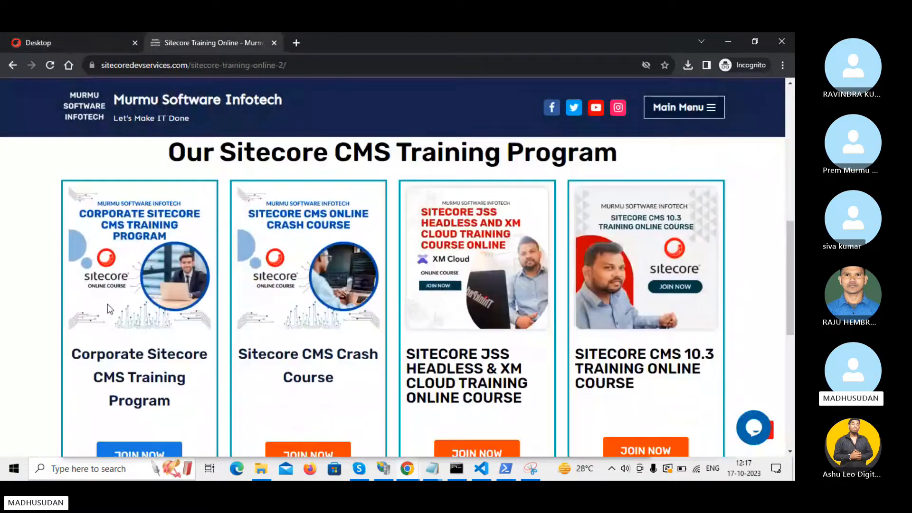
pyautogui.scroll(-2, 122, 325)
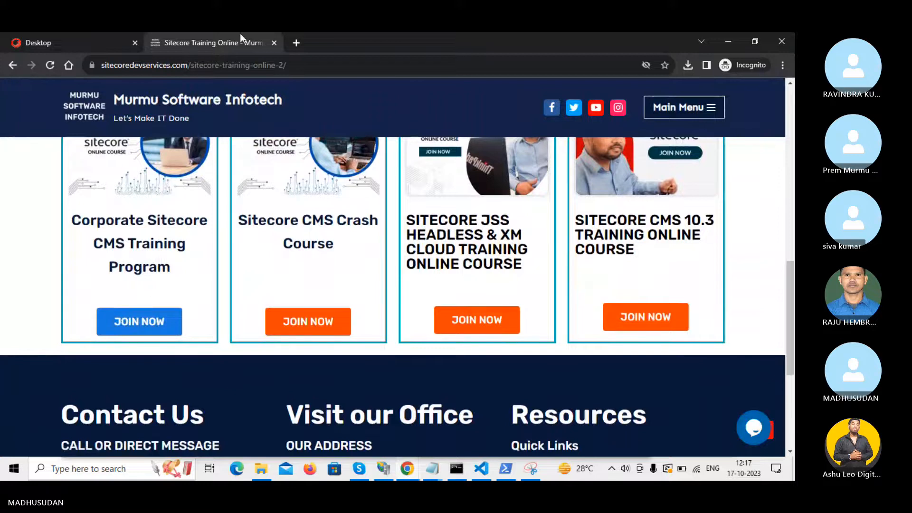
pyautogui.click(89, 38)
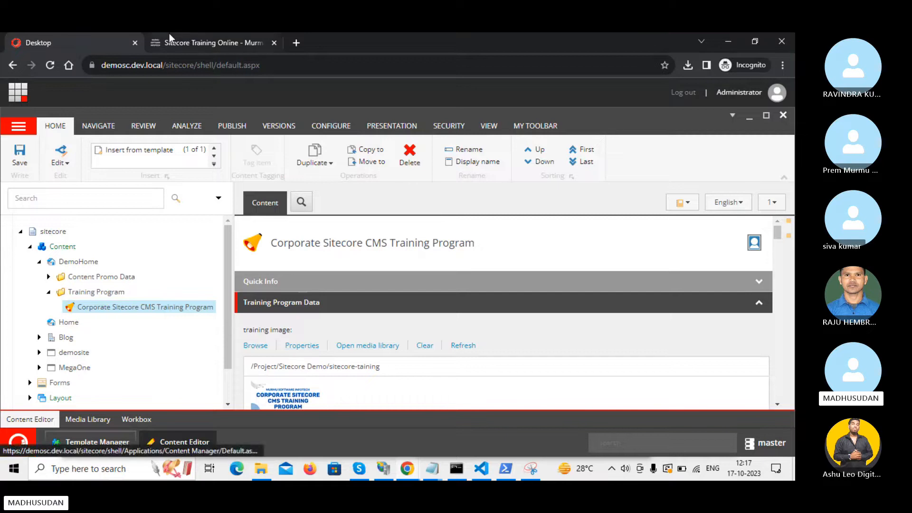
pyautogui.click(173, 38)
pyautogui.scroll(3, 375, 255)
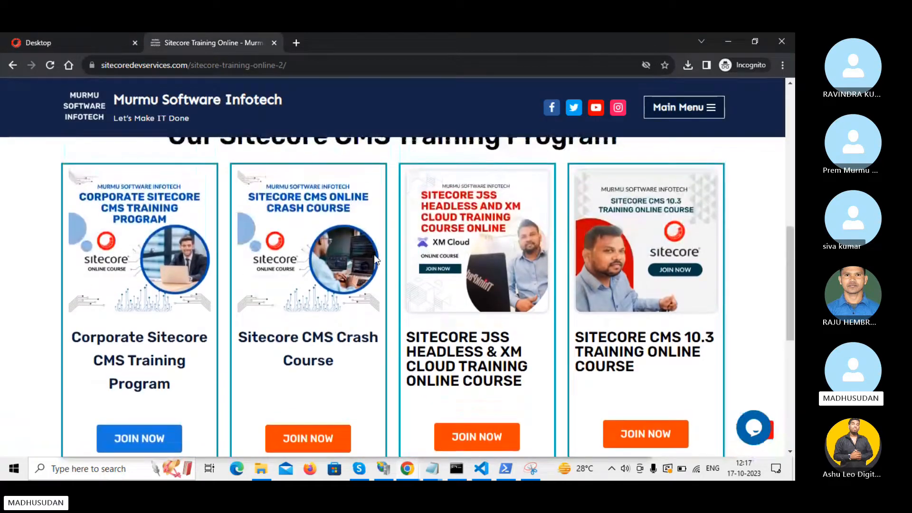
pyautogui.scroll(-2, 374, 254)
# Step: Insert a Training Program item named "Sitecore CMS Crash Course" under DemoHome's Training Program folder, copying the name from the training website
pyautogui.click(86, 36)
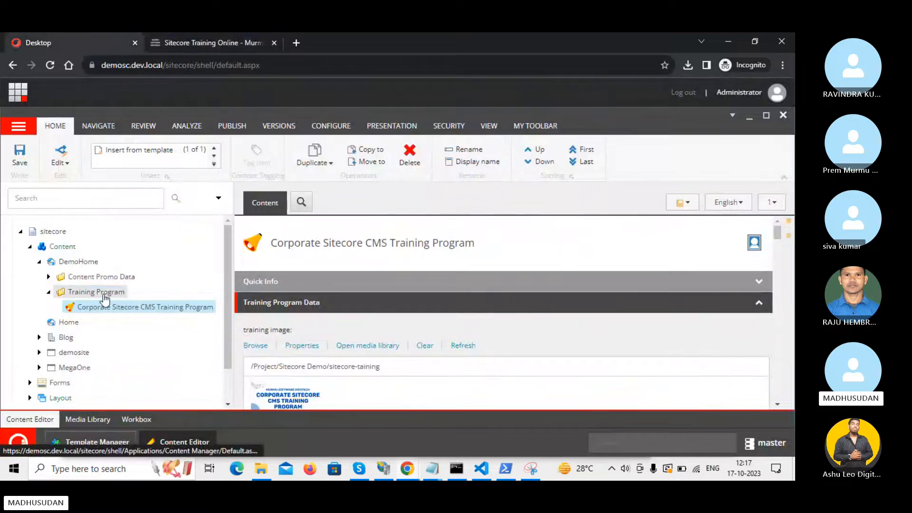
pyautogui.rightClick(104, 295)
pyautogui.click(460, 194)
pyautogui.rightClick(101, 297)
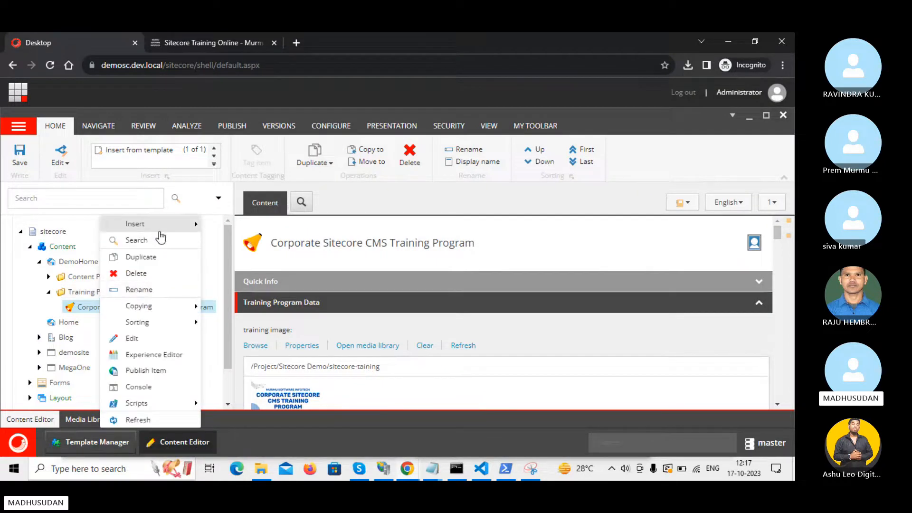
pyautogui.moveTo(160, 232)
pyautogui.click(229, 226)
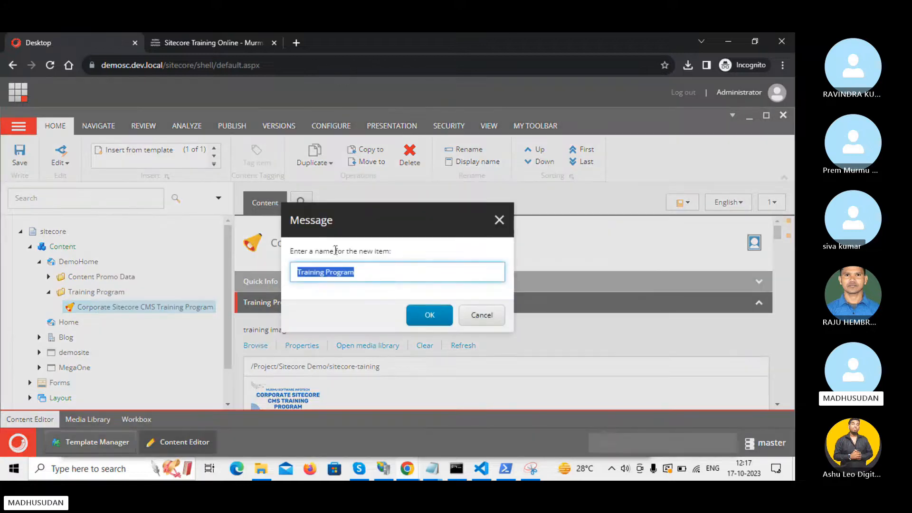
pyautogui.click(186, 44)
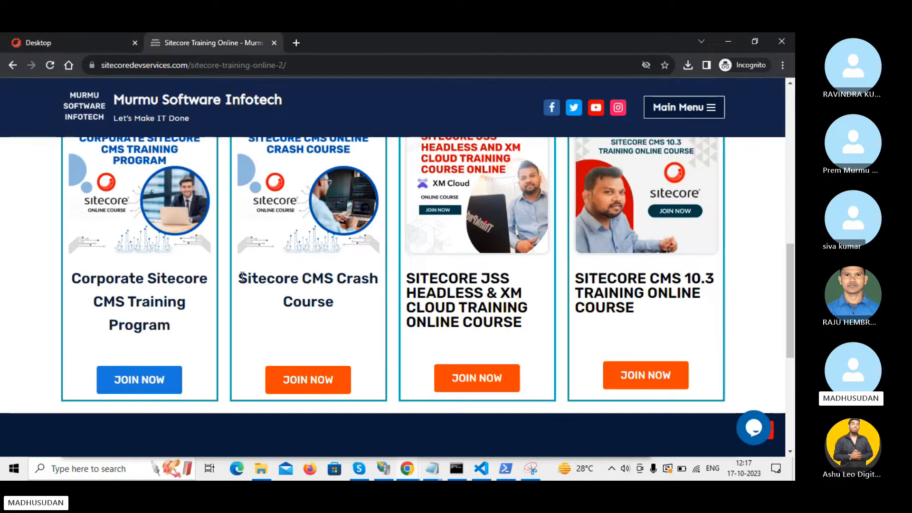
pyautogui.moveTo(241, 277); pyautogui.dragTo(340, 304)
pyautogui.hotkey('ctrl', 'c')
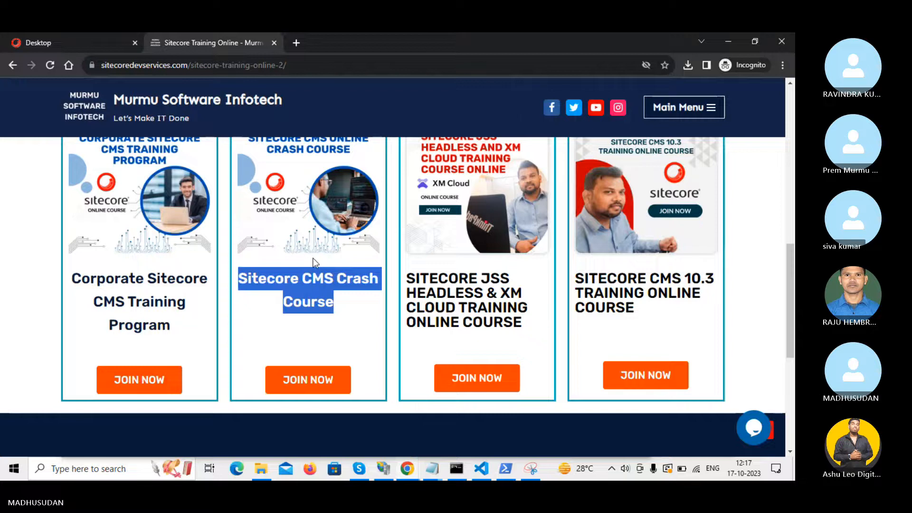
pyautogui.hotkey('alt', 'Tab')
pyautogui.hotkey('alt', 'Tab')
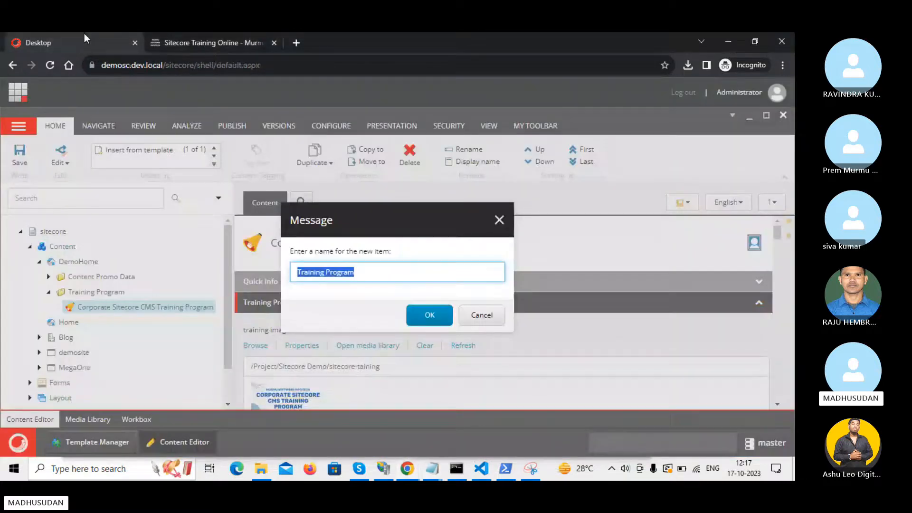
pyautogui.hotkey('ctrl', 'v')
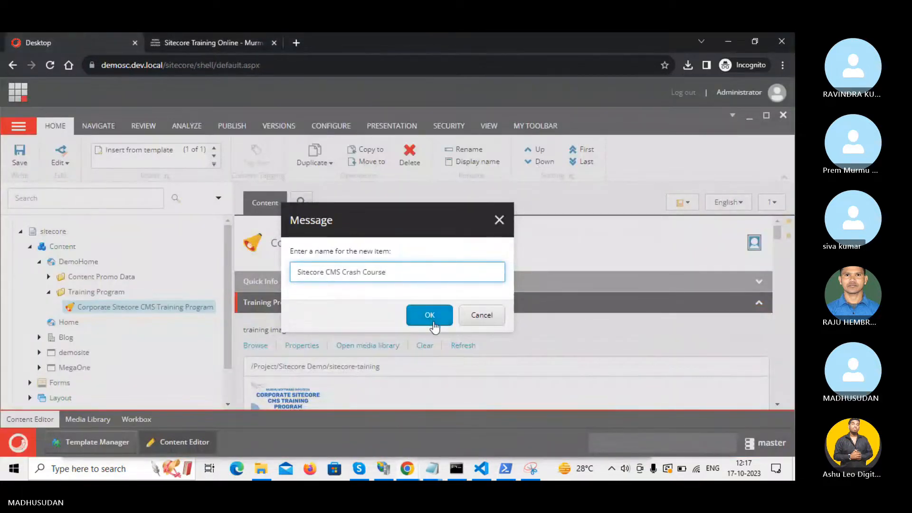
pyautogui.click(432, 323)
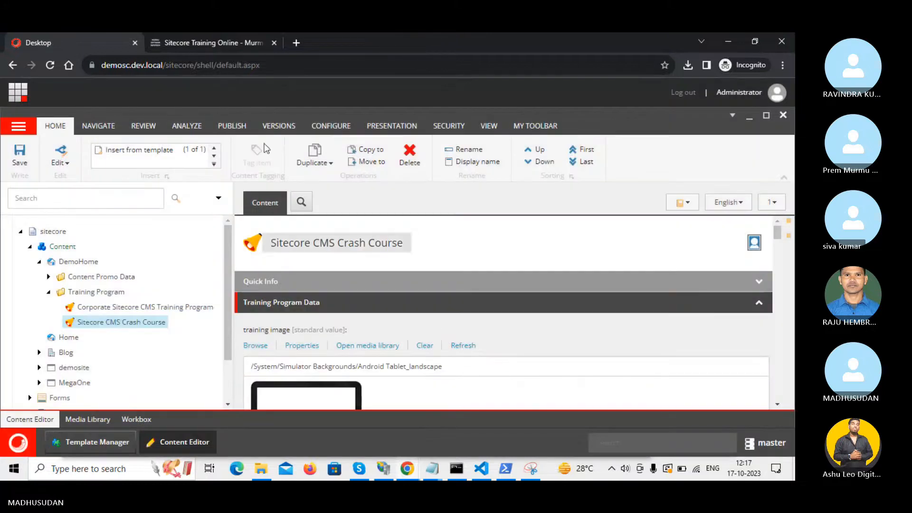
# Step: Save the crash course card's image from the training website to Downloads as "Sitecore CMS Crash Course" in PNG format
pyautogui.click(210, 34)
pyautogui.scroll(1, 368, 298)
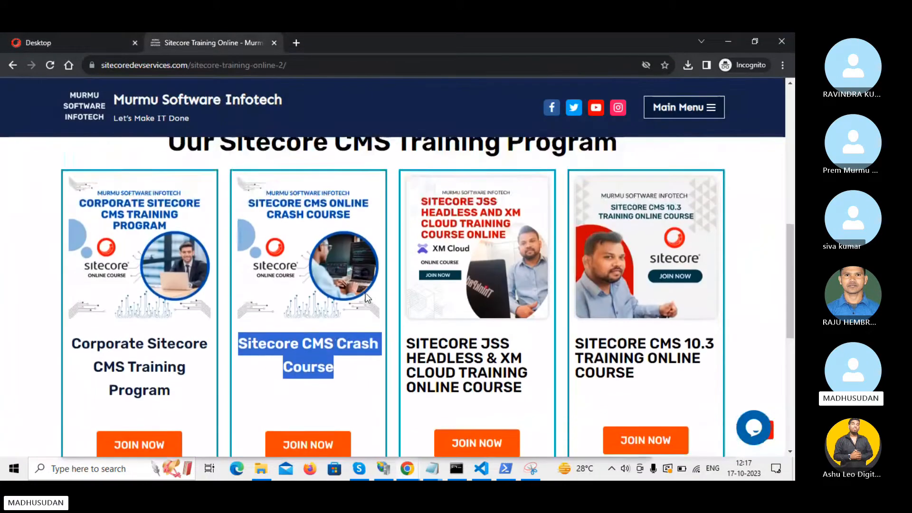
pyautogui.rightClick(313, 244)
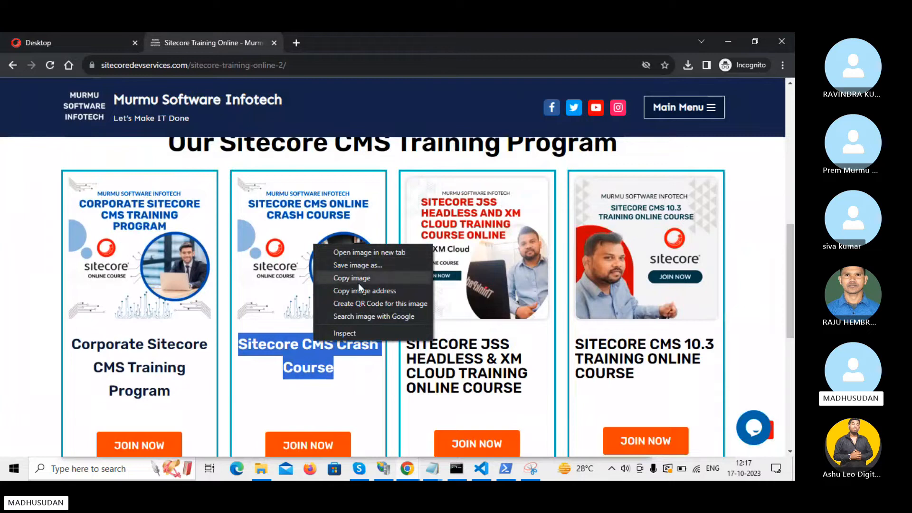
pyautogui.click(353, 265)
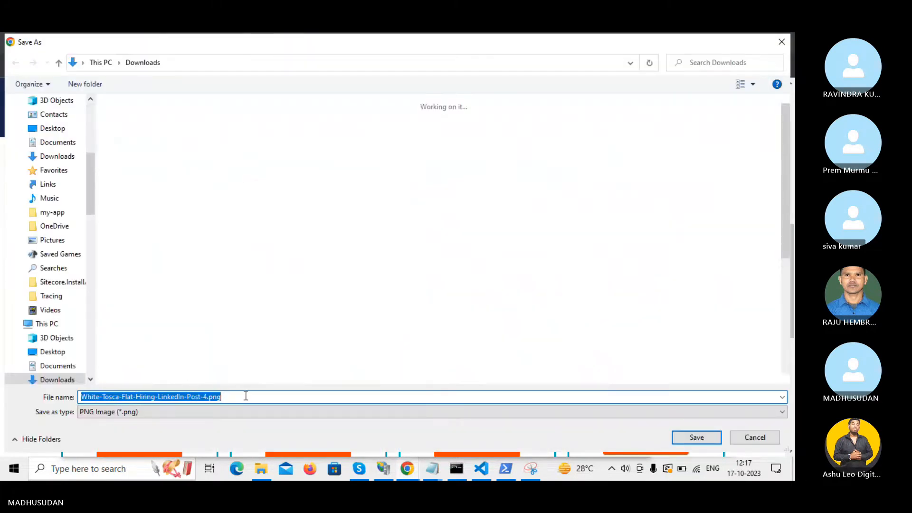
pyautogui.hotkey('ctrl', 'v')
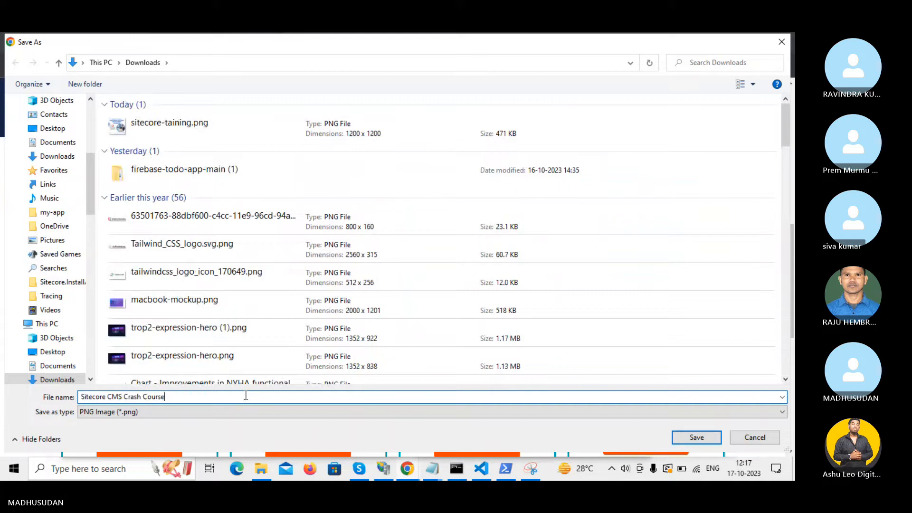
pyautogui.click(696, 437)
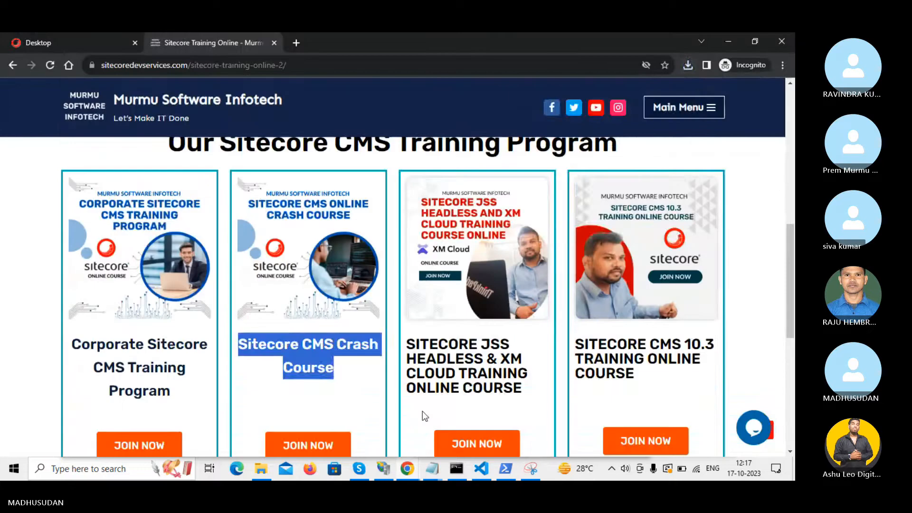
# Step: Upload Sitecore CMS Crash Course.png from Downloads to the Project/Sitecore Demo folder of the Media Library
pyautogui.click(43, 38)
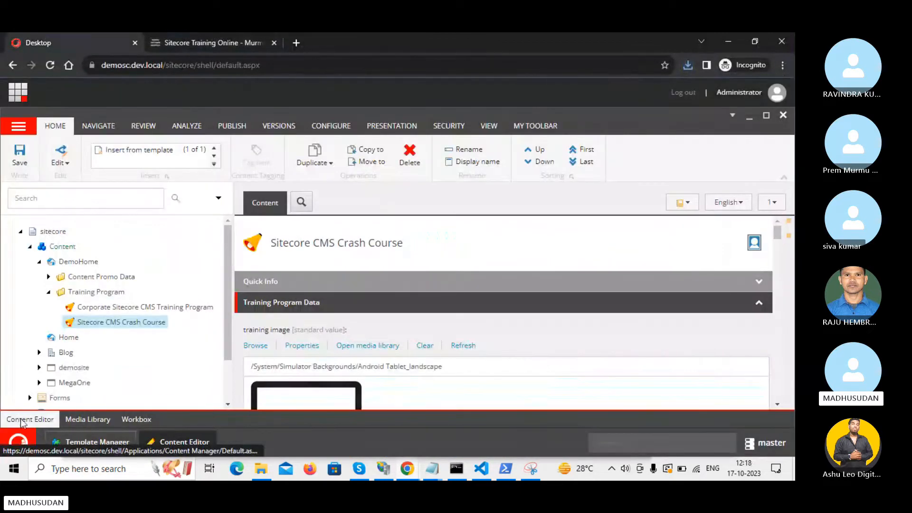
pyautogui.click(95, 418)
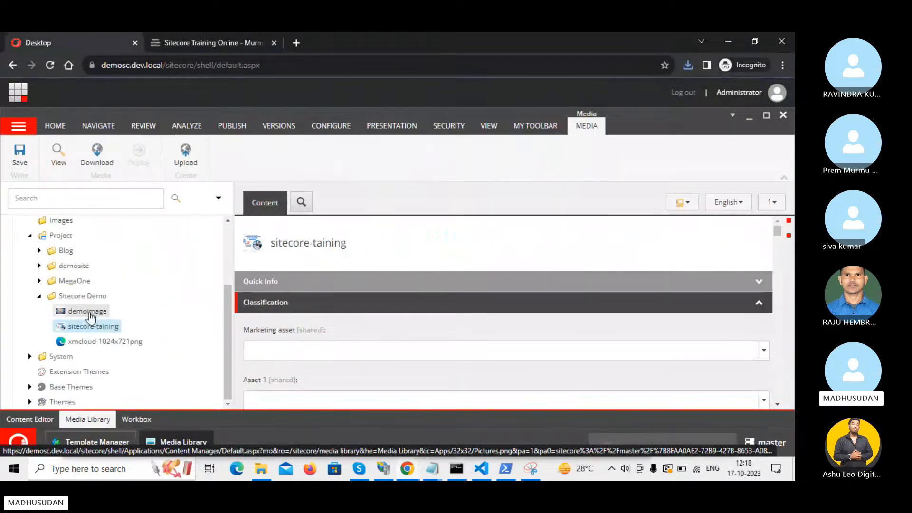
pyautogui.click(79, 298)
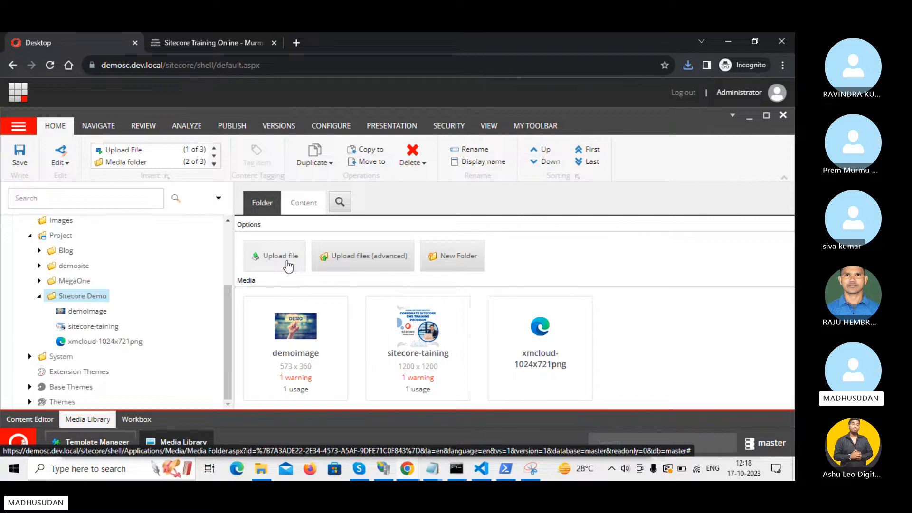
pyautogui.click(288, 265)
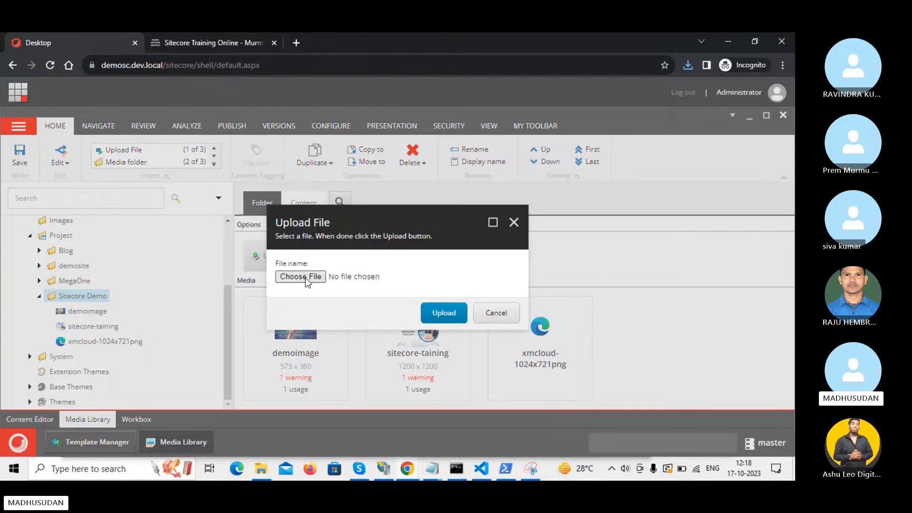
pyautogui.click(307, 280)
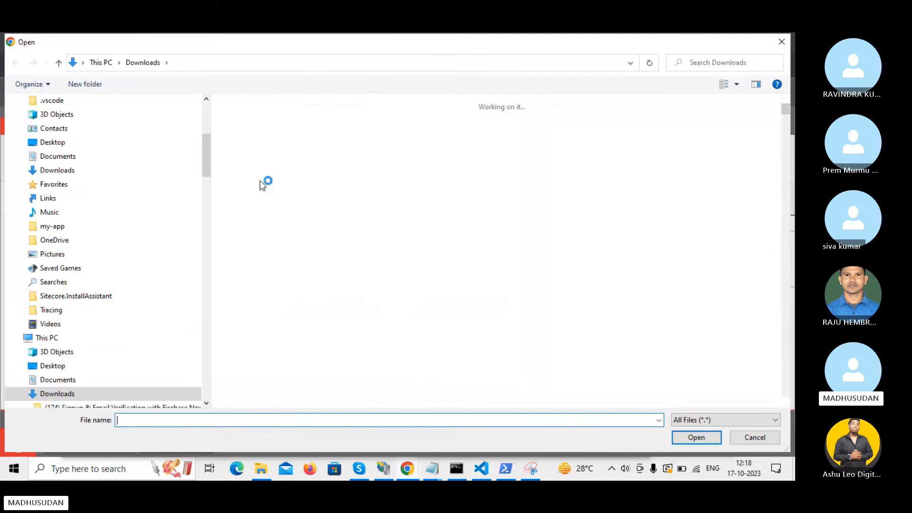
pyautogui.click(285, 124)
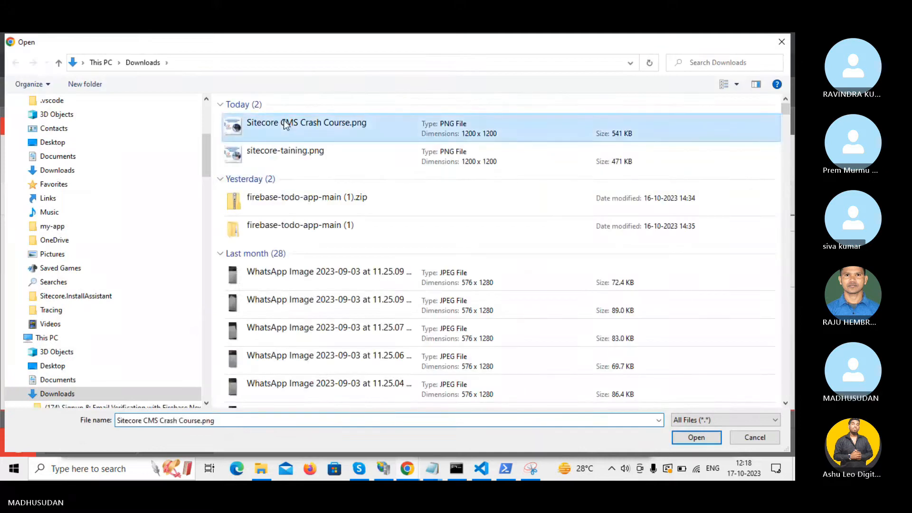
pyautogui.click(697, 437)
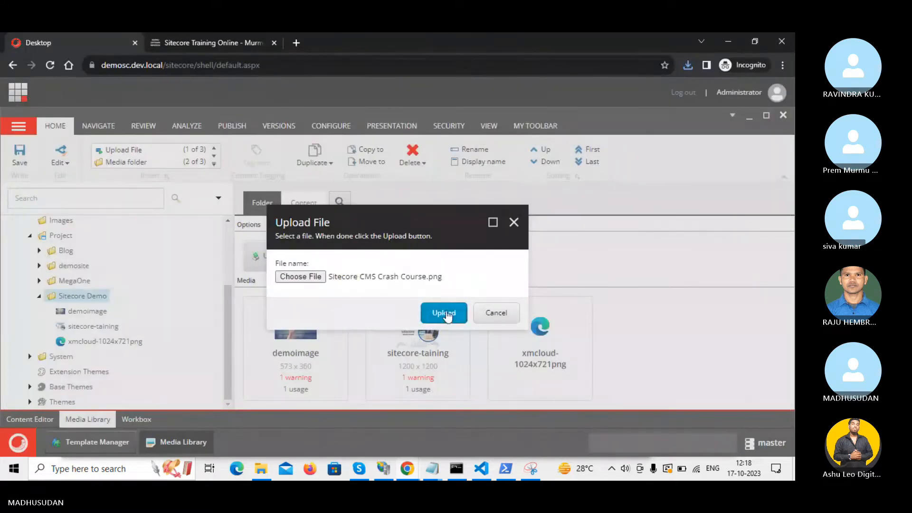
pyautogui.click(445, 313)
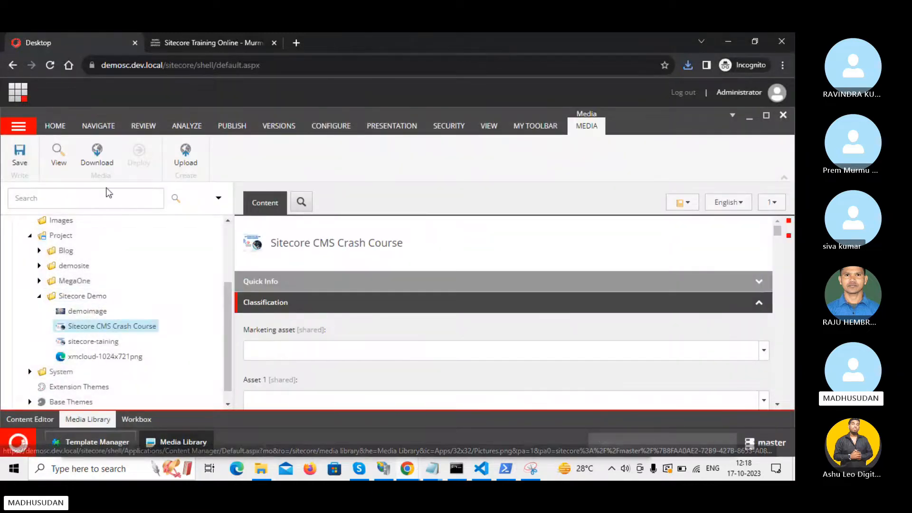
# Step: Set the crash course item's training image to Sitecore CMS Crash Course from the Project/Sitecore Demo media folder
pyautogui.click(27, 420)
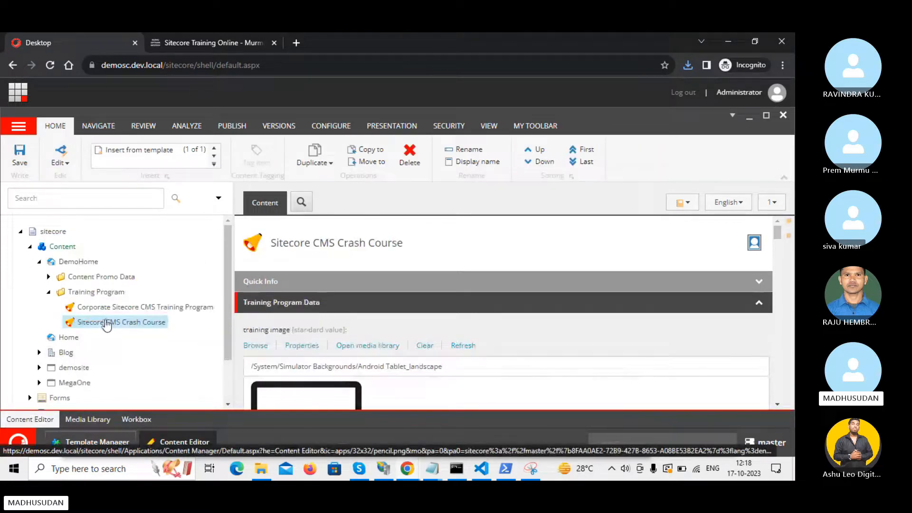
pyautogui.scroll(-1, 274, 354)
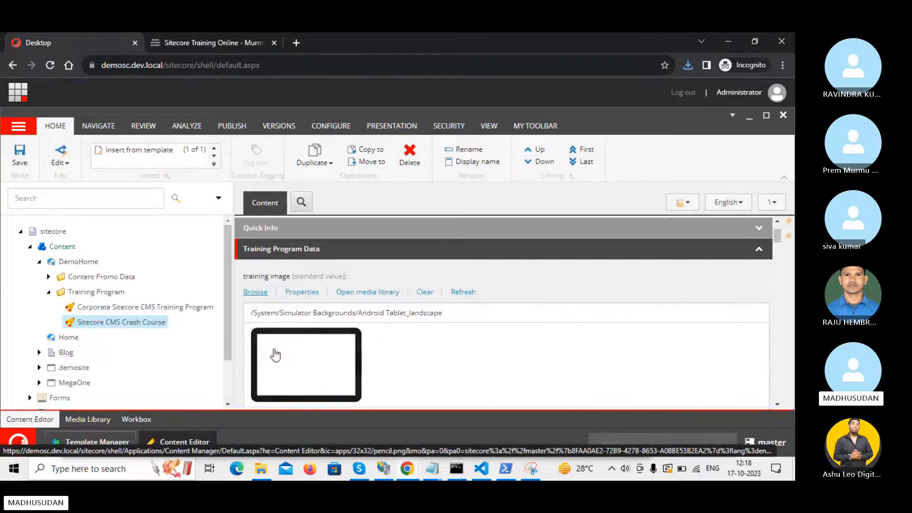
pyautogui.click(255, 293)
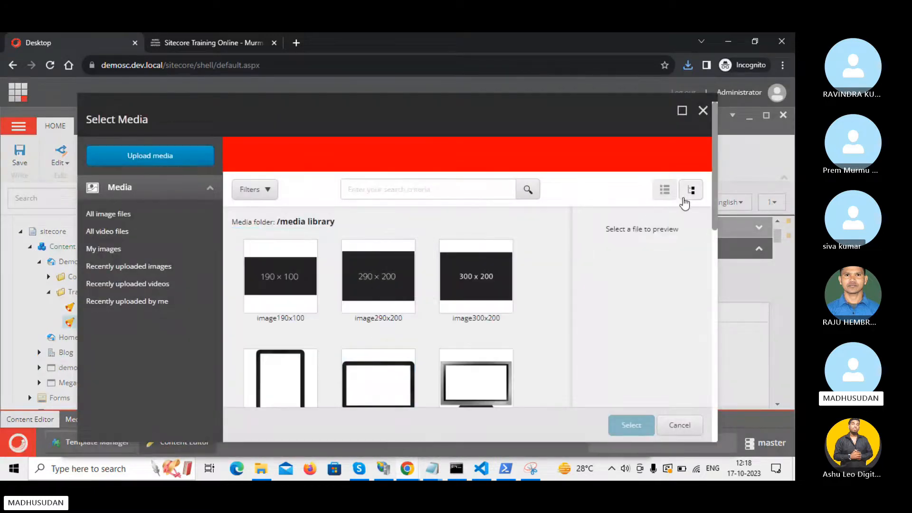
pyautogui.click(696, 194)
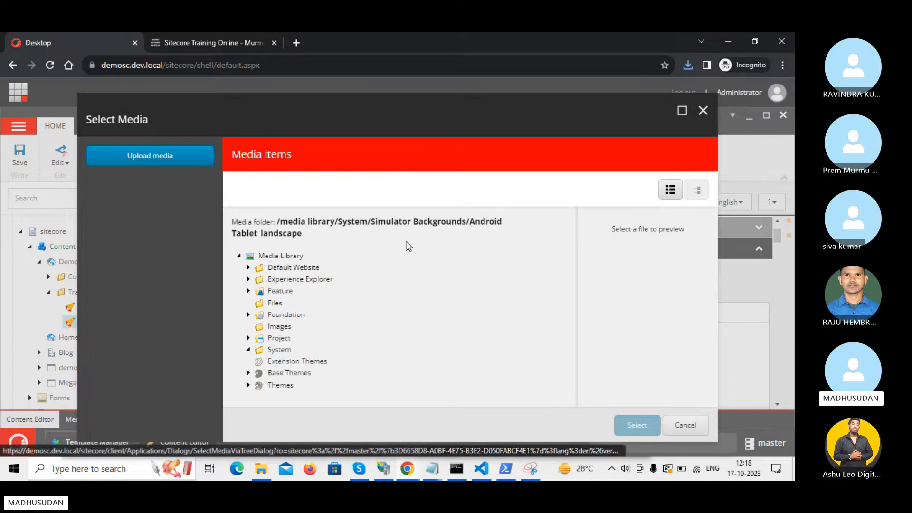
pyautogui.scroll(-3, 280, 325)
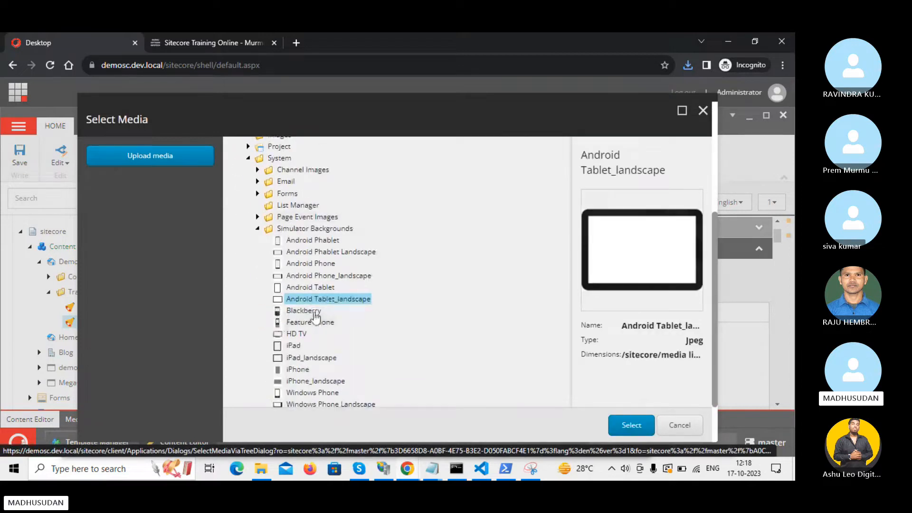
pyautogui.scroll(1, 253, 203)
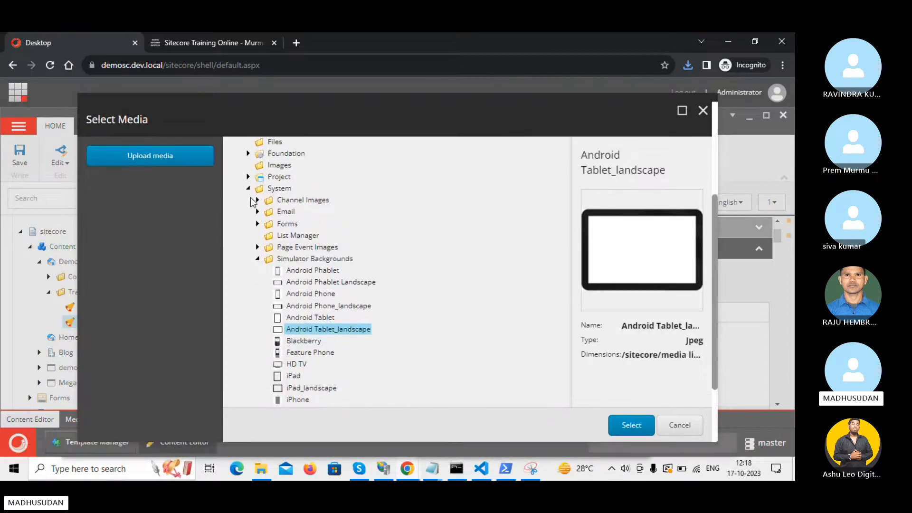
pyautogui.click(249, 179)
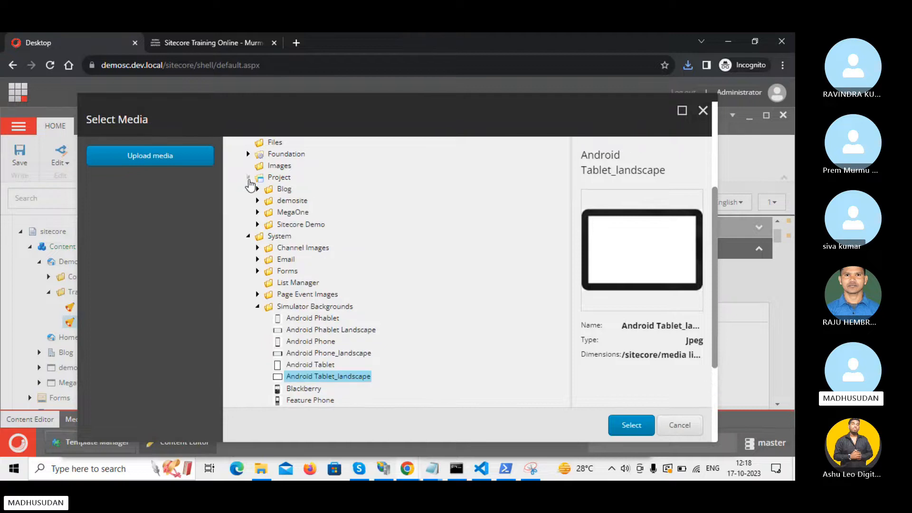
pyautogui.click(258, 225)
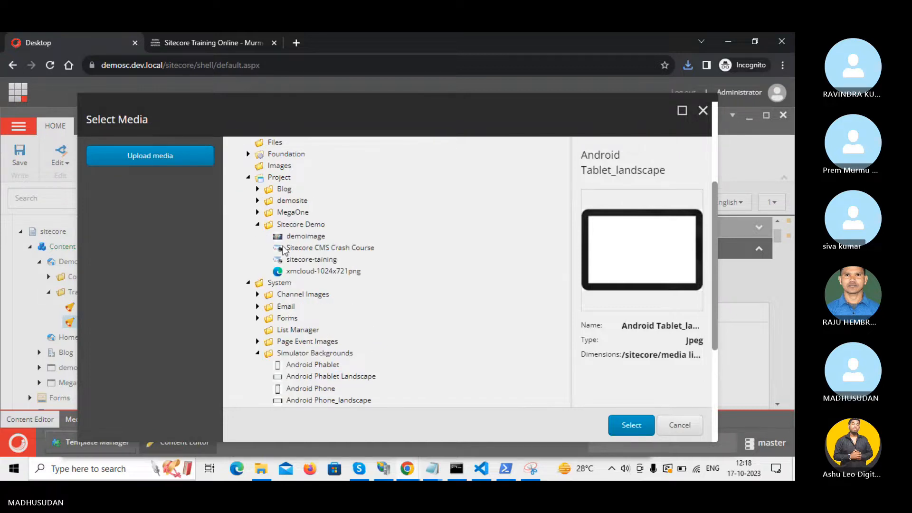
pyautogui.click(342, 248)
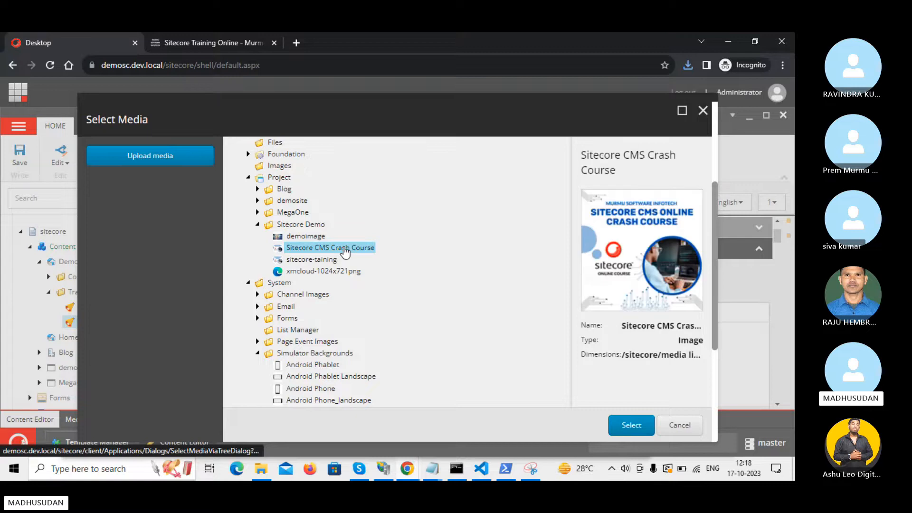
pyautogui.click(641, 426)
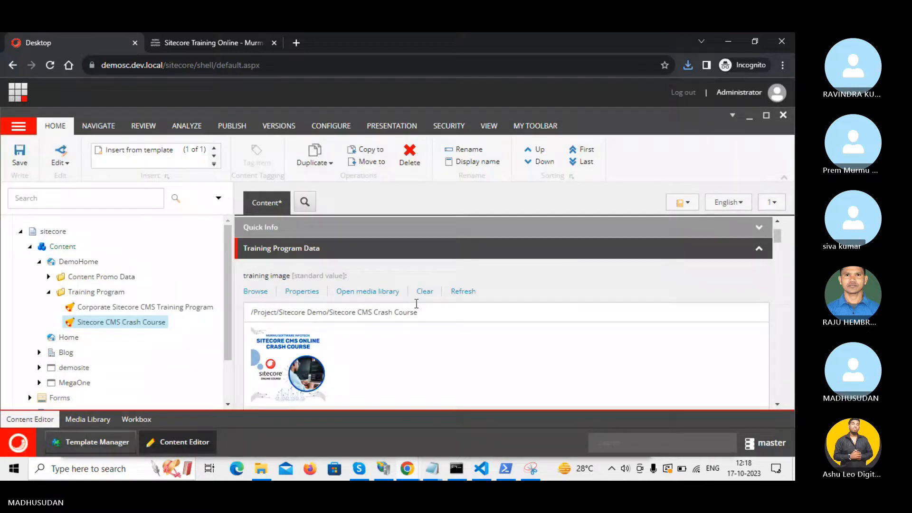
# Step: Enter "Sitecore CMS Crash Course" as both the image's alternate text and the item's training title
pyautogui.click(303, 292)
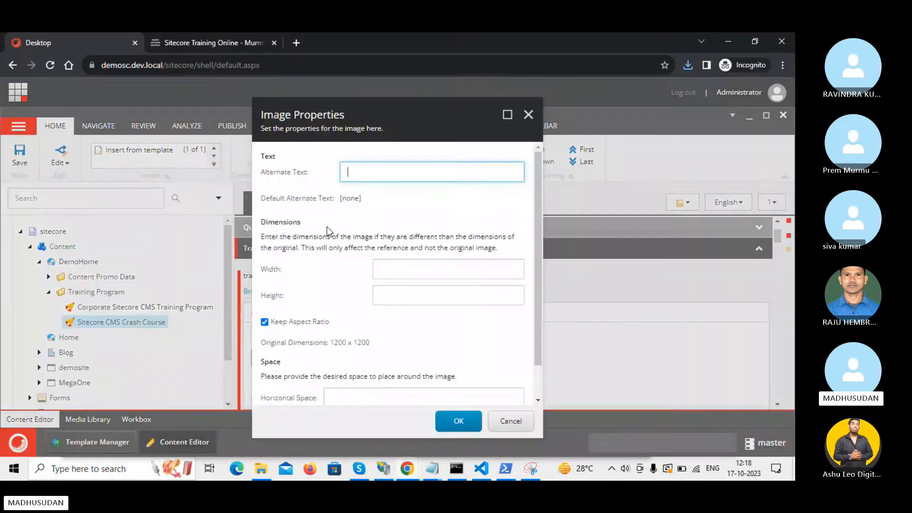
pyautogui.write('Sitecore CMS Crash Course')
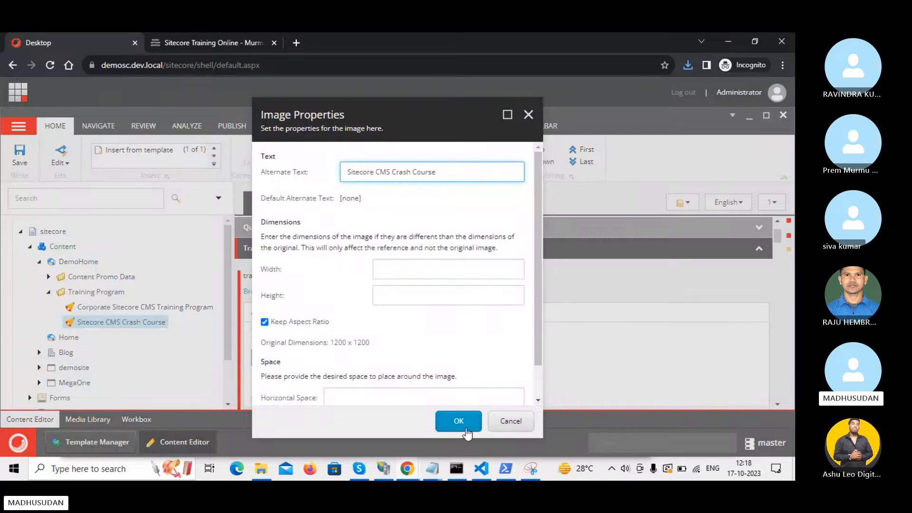
pyautogui.click(443, 420)
pyautogui.scroll(-5, 381, 368)
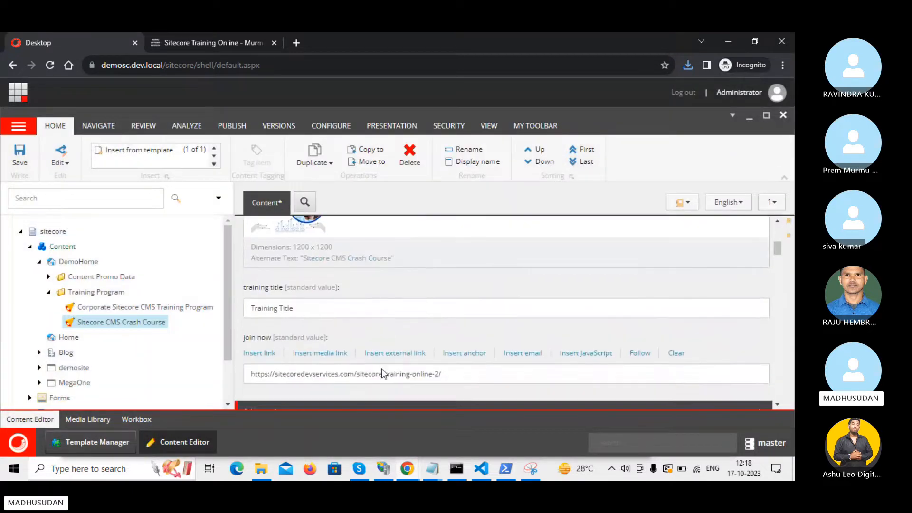
pyautogui.click(286, 291)
pyautogui.hotkey('ctrl', 'a')
pyautogui.write('Sitecore CMS Crash Course')
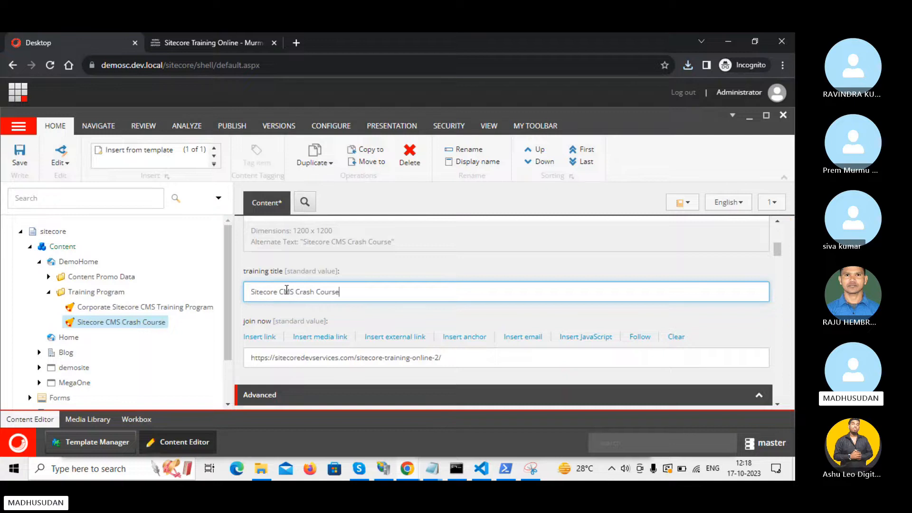
# Step: Edit the join now field's external link and set its link description to "JOIN NOW"
pyautogui.scroll(-2, 349, 349)
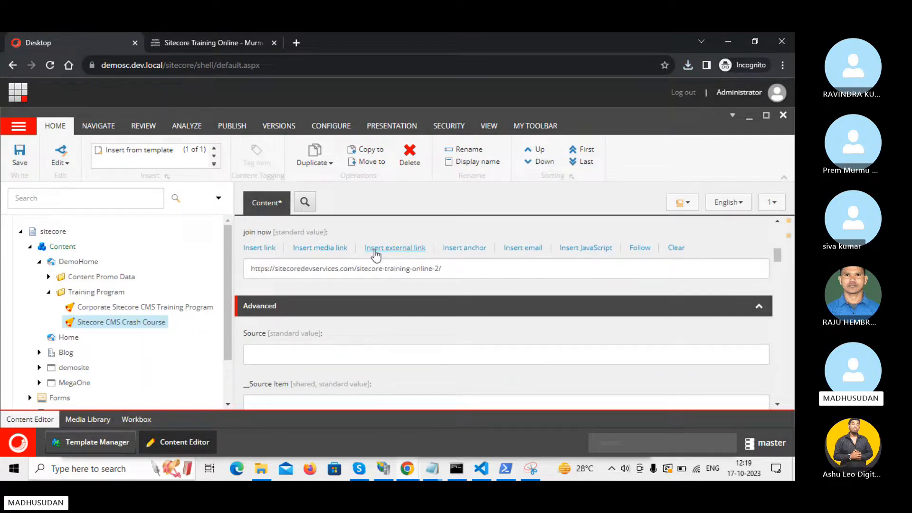
pyautogui.click(381, 250)
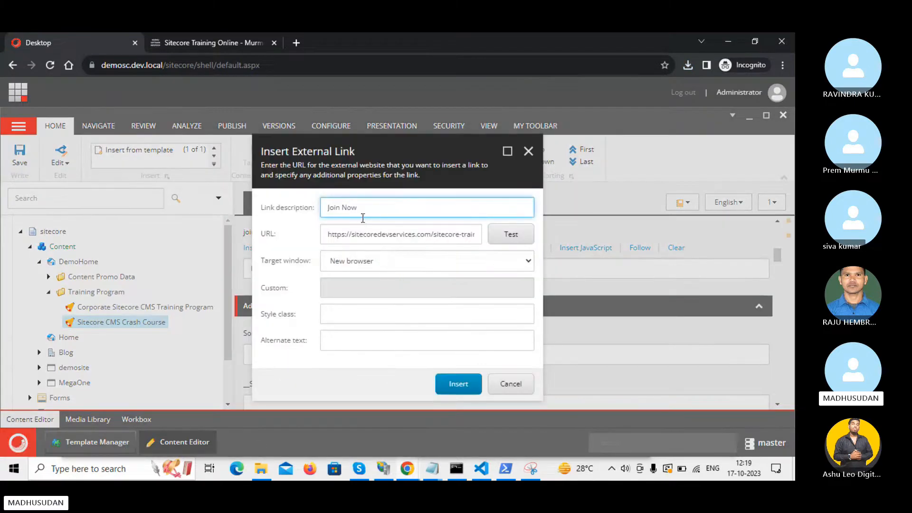
pyautogui.hotkey('ctrl', 'a')
pyautogui.write('JOIN NO')
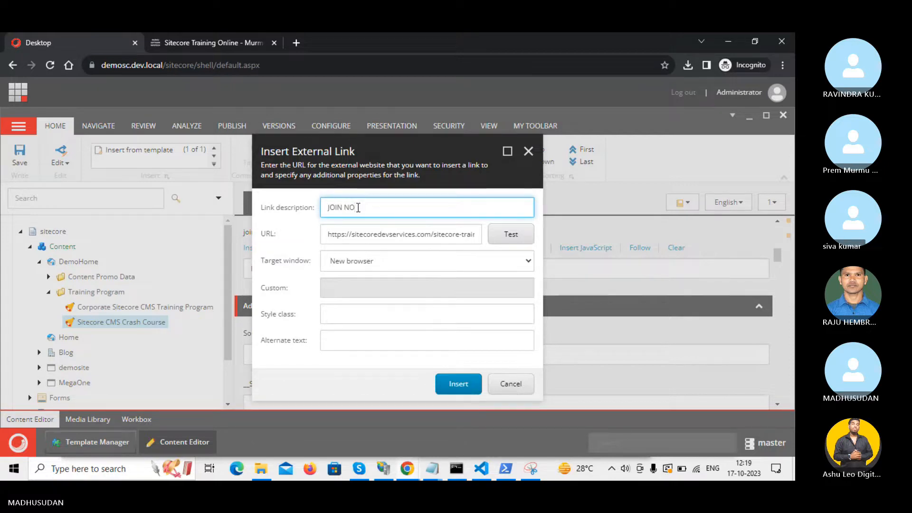
pyautogui.write('W')
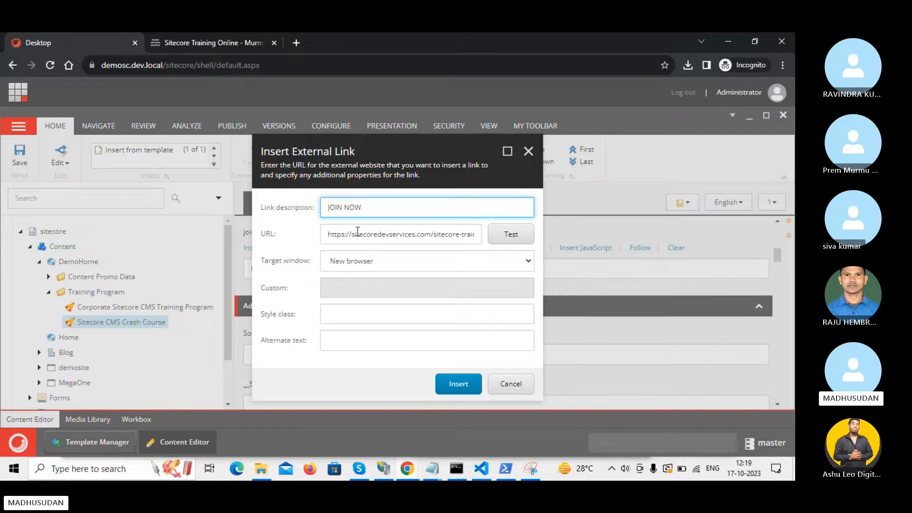
# Step: Replace the external link's URL with the address copied from the crash course card's JOIN NOW button on the training website
pyautogui.hotkey('alt', 'Tab')
pyautogui.click(152, 35)
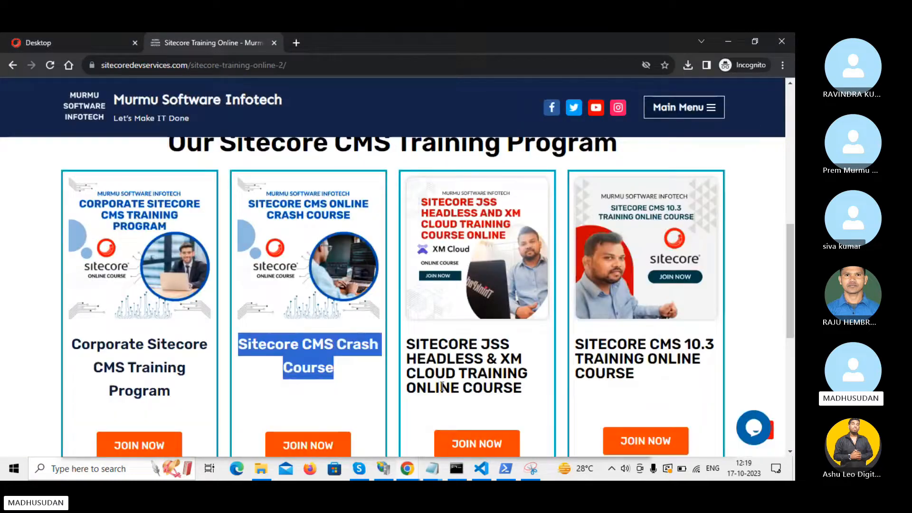
pyautogui.scroll(-1, 385, 419)
pyautogui.scroll(-3, 385, 419)
pyautogui.click(358, 327)
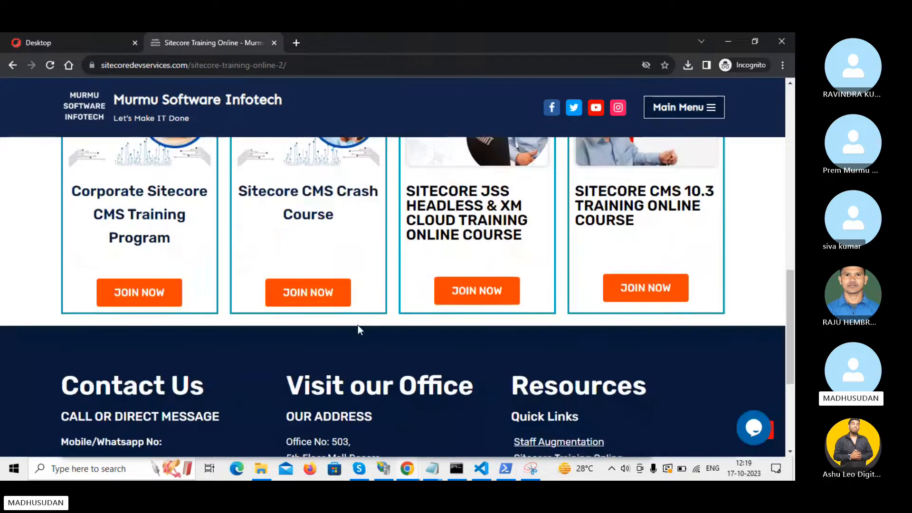
pyautogui.rightClick(314, 298)
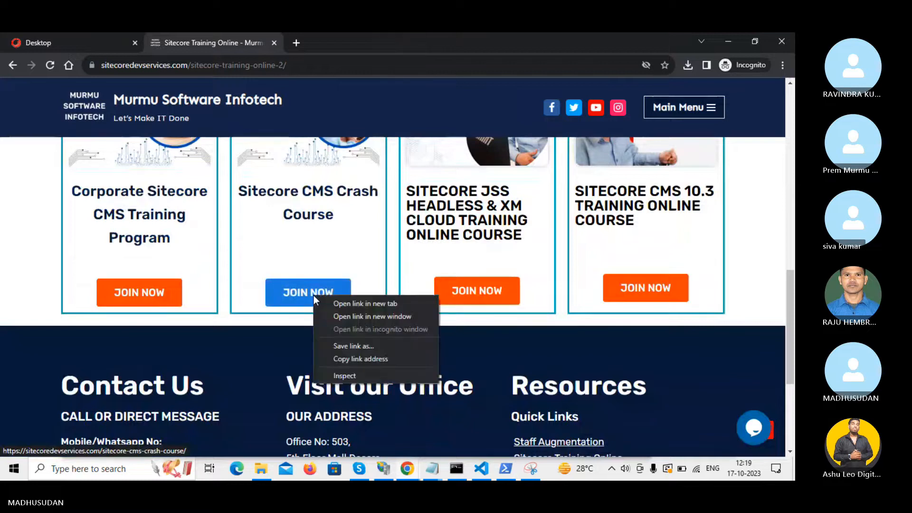
pyautogui.click(351, 359)
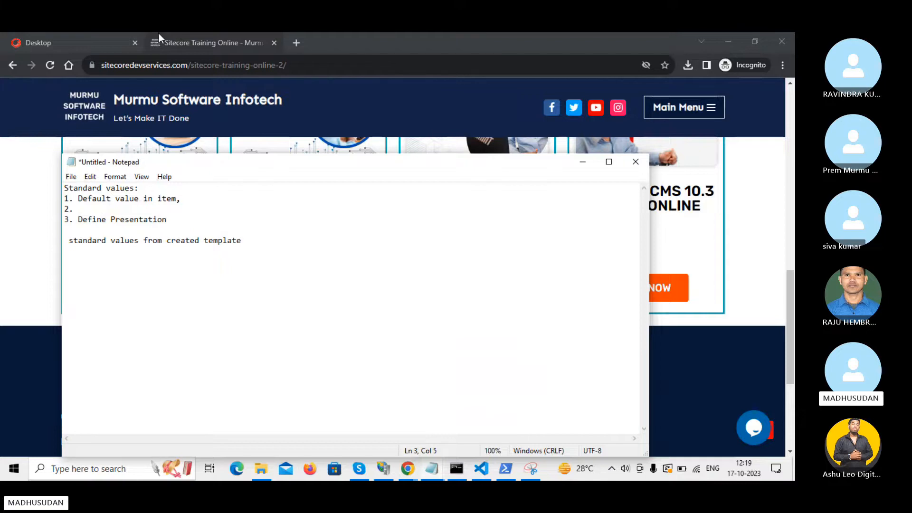
pyautogui.click(48, 36)
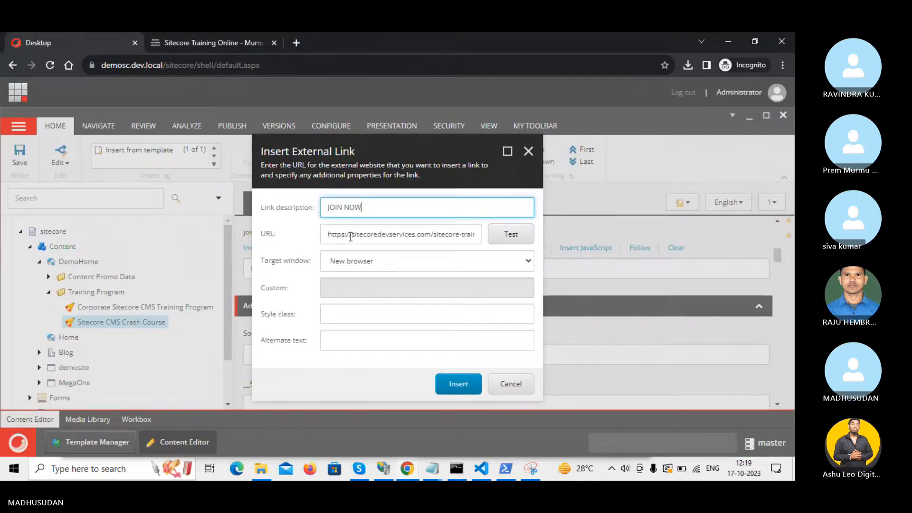
pyautogui.tripleClick(351, 234)
pyautogui.hotkey('ctrl', 'v')
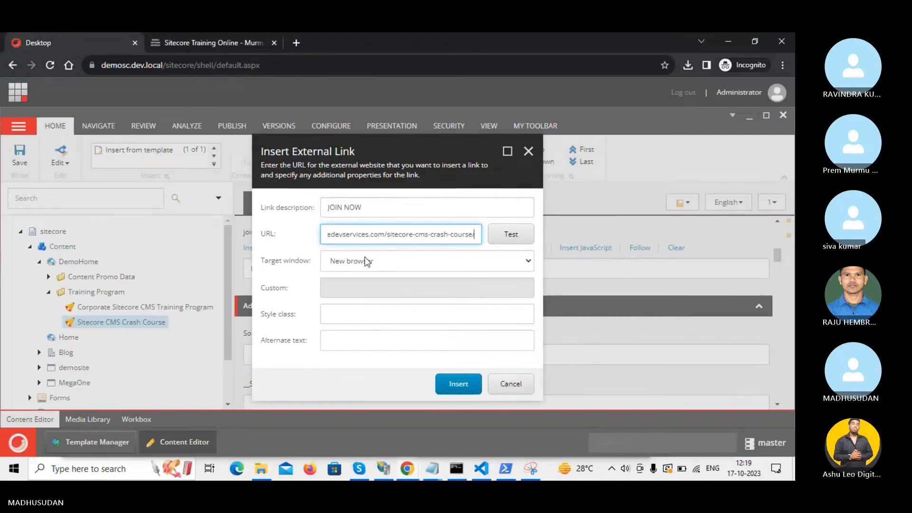
# Step: Insert the external link into the join now field and save the Sitecore CMS Crash Course item
pyautogui.click(330, 315)
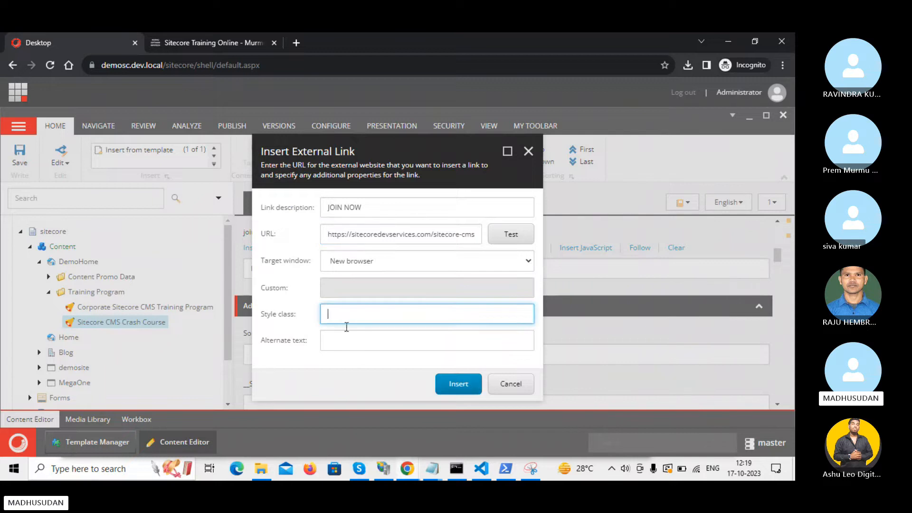
pyautogui.click(464, 385)
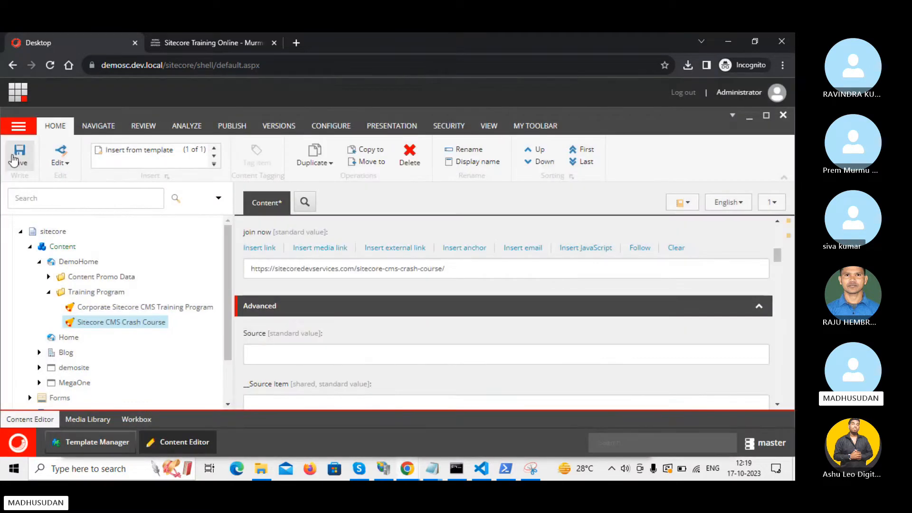
pyautogui.click(17, 157)
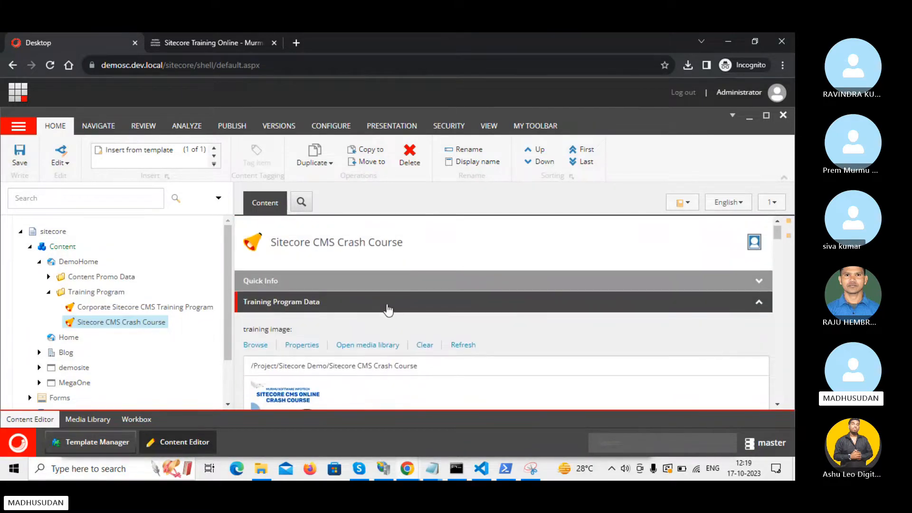
pyautogui.scroll(-10, 387, 307)
pyautogui.scroll(10, 386, 304)
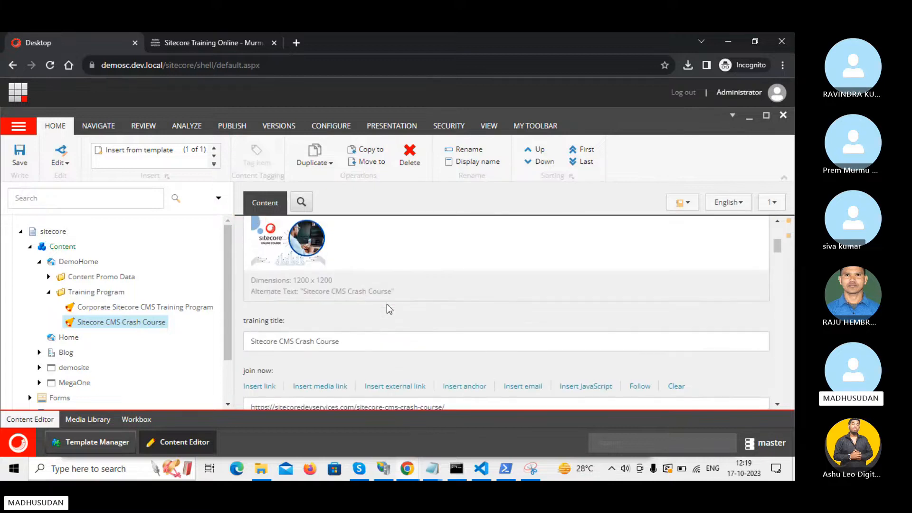
# Step: Copy the title "SITECORE JSS HEADLESS & XM CLOUD TRAINING ONLINE COURSE" from the third course card on the training website
pyautogui.click(238, 38)
pyautogui.scroll(5, 475, 247)
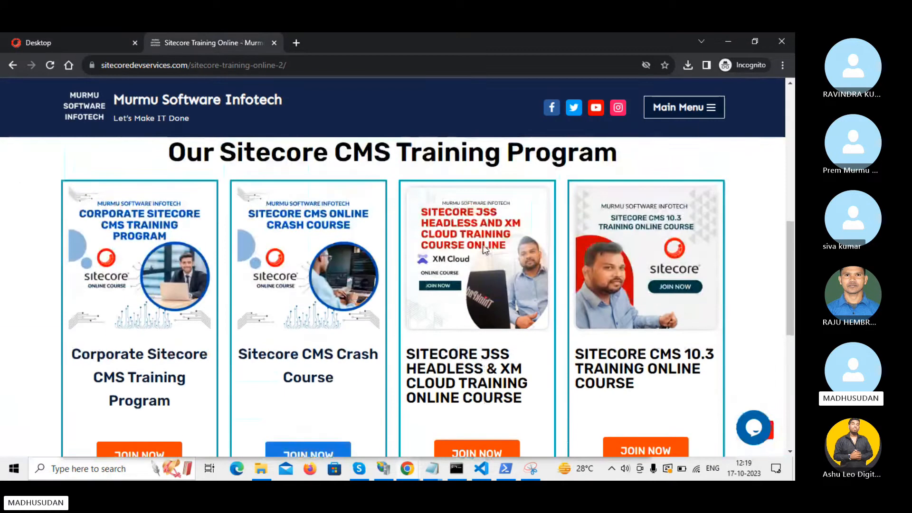
pyautogui.rightClick(483, 244)
pyautogui.moveTo(407, 354); pyautogui.dragTo(530, 396)
pyautogui.hotkey('ctrl', 'c')
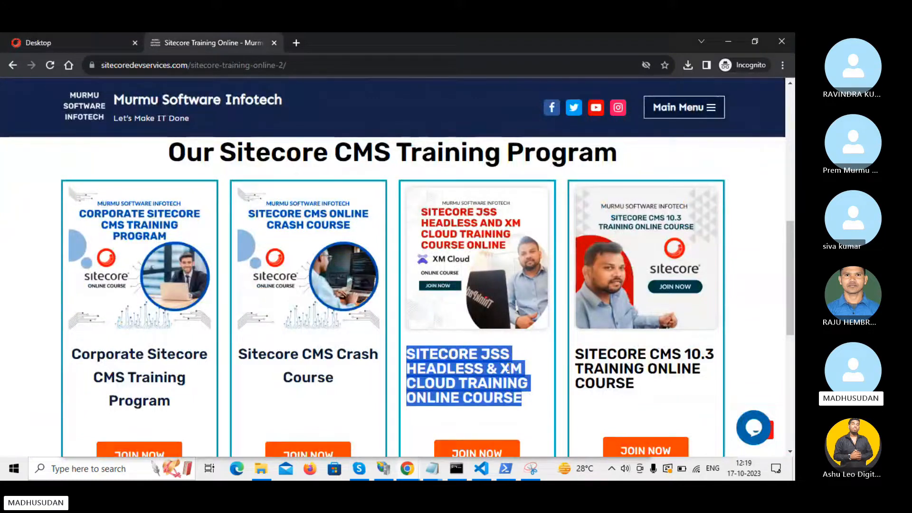
# Step: Try to insert a Training Program item named "SITECORE JSS HEADLESS & XM CLOUD TRAINING ONLINE COURSE" under the Training Program folder in Sitecore
pyautogui.hotkey('alt', 'Tab')
pyautogui.click(4, 38)
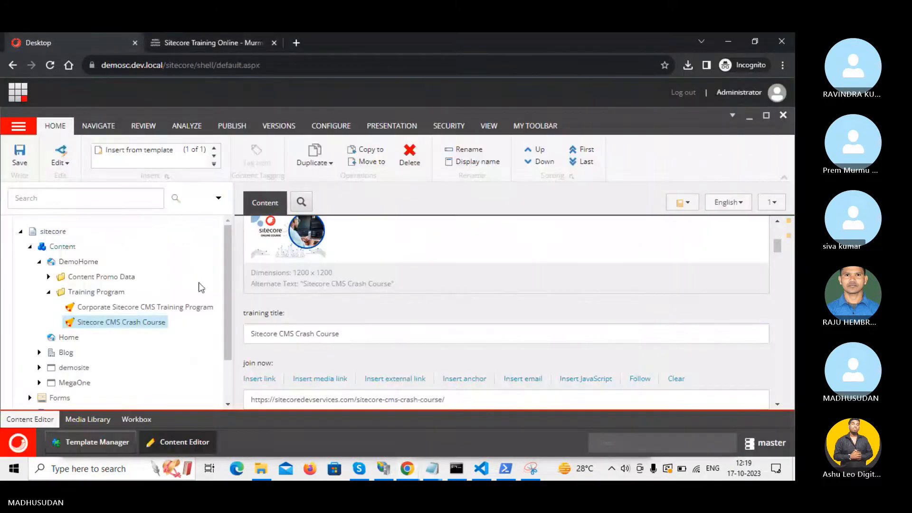
pyautogui.rightClick(92, 292)
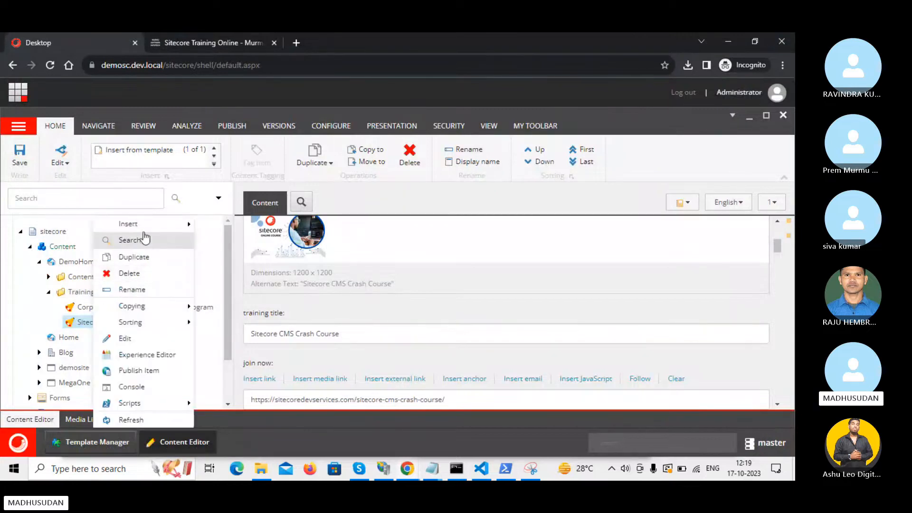
pyautogui.moveTo(143, 224)
pyautogui.click(225, 228)
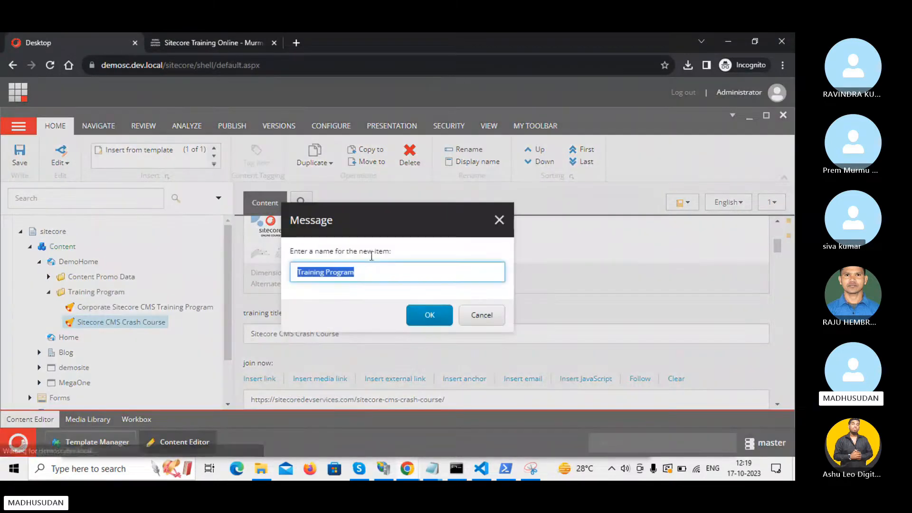
pyautogui.hotkey('ctrl', 'v')
pyautogui.click(428, 315)
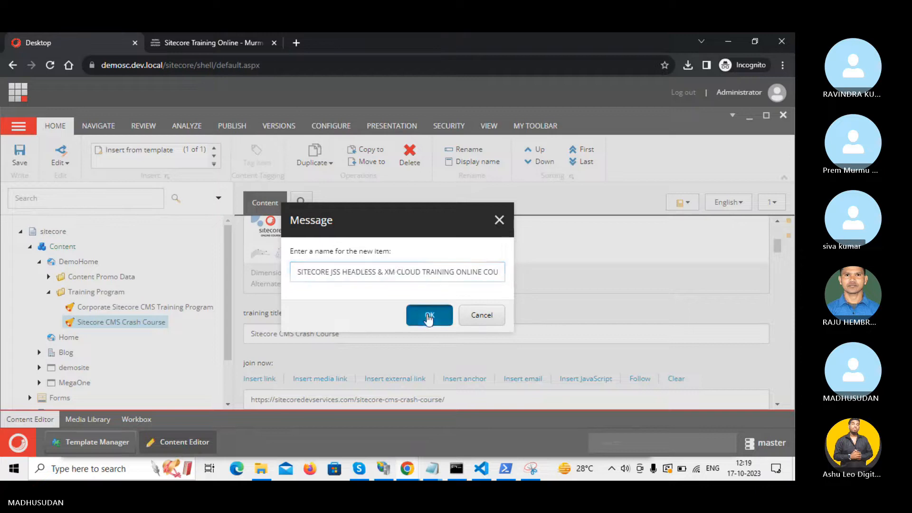
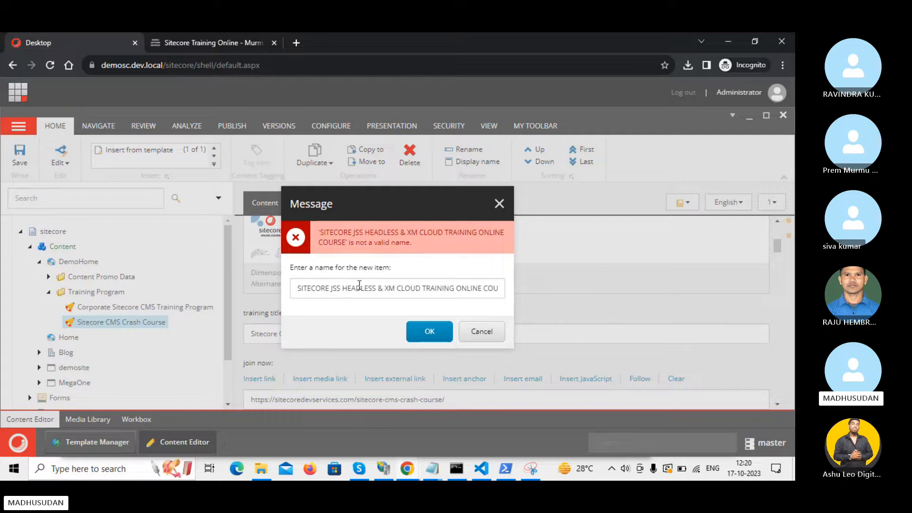
# Step: Remove the "&" from the new item's name and create it as "SITECORE JSS HEADLESS XM CLOUD TRAINING ONLINE COURSE"
pyautogui.click(383, 287)
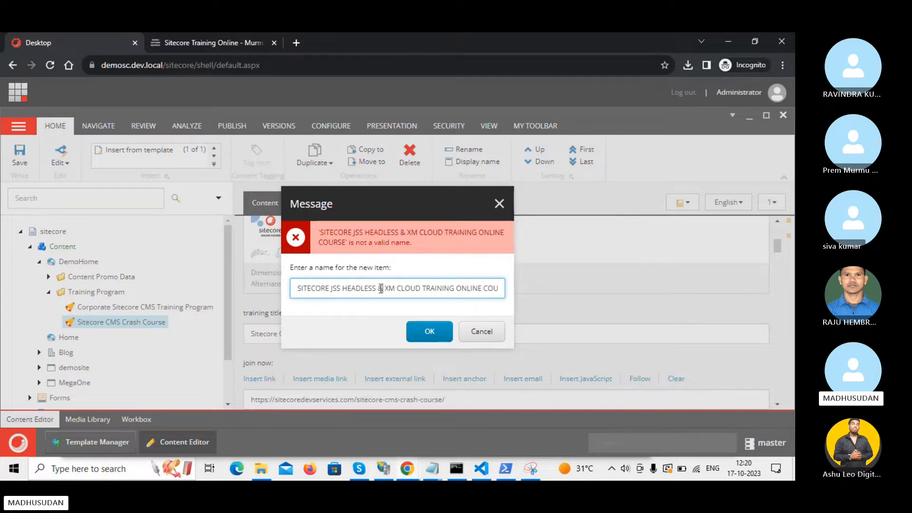
pyautogui.press('BackSpace')
pyautogui.press('BackSpace')
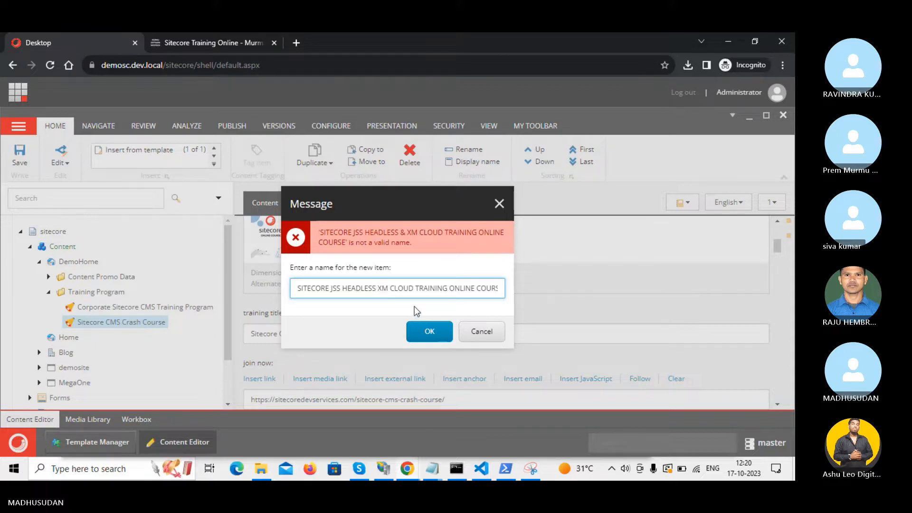
pyautogui.click(429, 334)
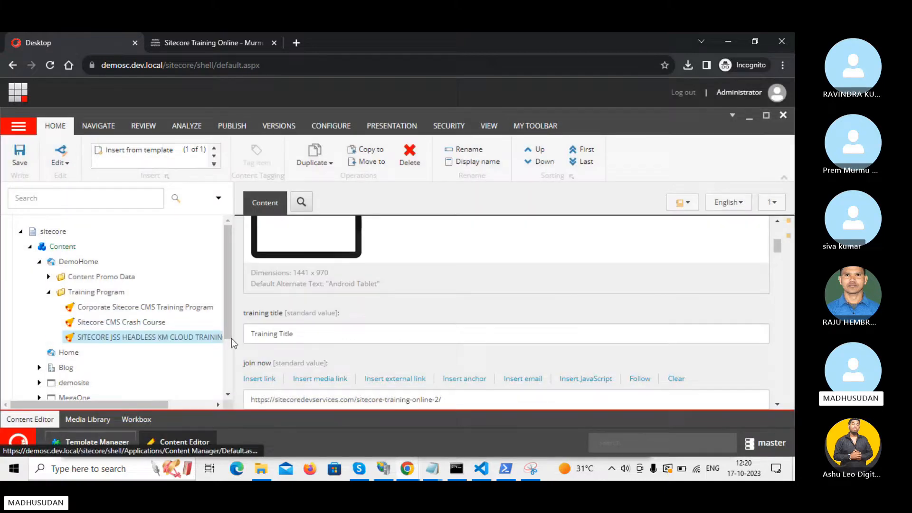
# Step: Set the new item's training title to "SITECORE JSS HEADLESS & XM CLOUD TRAINING ONLINE COURSE" and save the item
pyautogui.moveTo(236, 302)
pyautogui.mouseDown()
pyautogui.moveTo(325, 302)
pyautogui.moveTo(234, 303)
pyautogui.mouseUp()
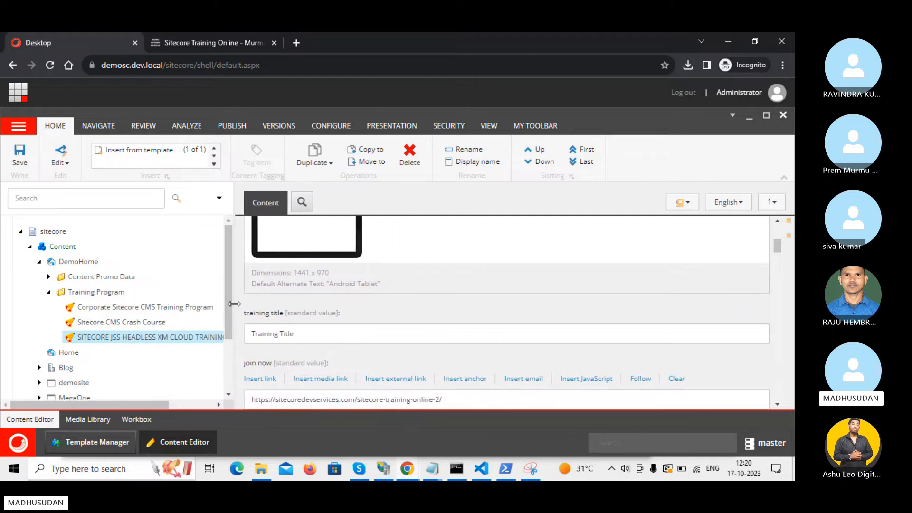
pyautogui.click(302, 336)
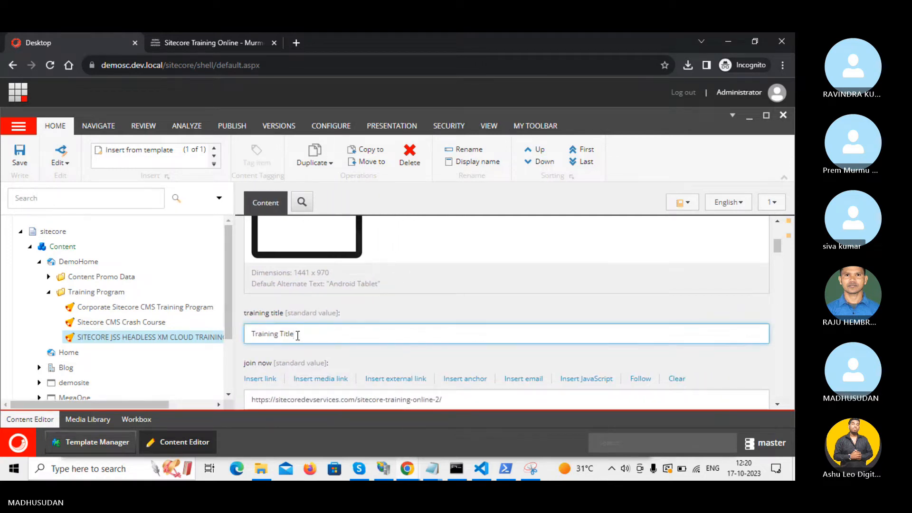
pyautogui.tripleClick(297, 335)
pyautogui.write('SITECORE JSS HEADLESS & XM CLOUD TRAINING ONLINE COURSE')
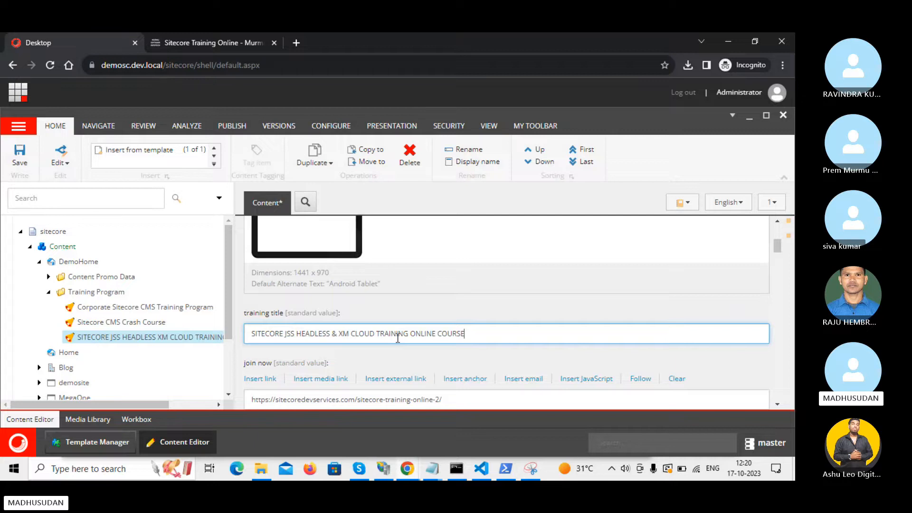
pyautogui.scroll(1, 398, 337)
pyautogui.click(18, 160)
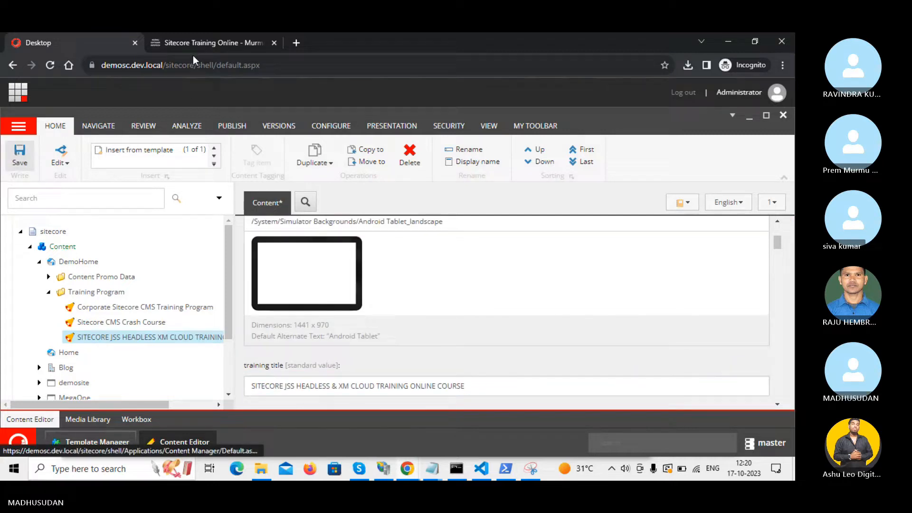
# Step: Save the third course card's image from the training website to Downloads as "SITECORE JSS HEADLESS XM CLOUD TRAINING ONLINE COURSE" in JPEG format
pyautogui.click(195, 42)
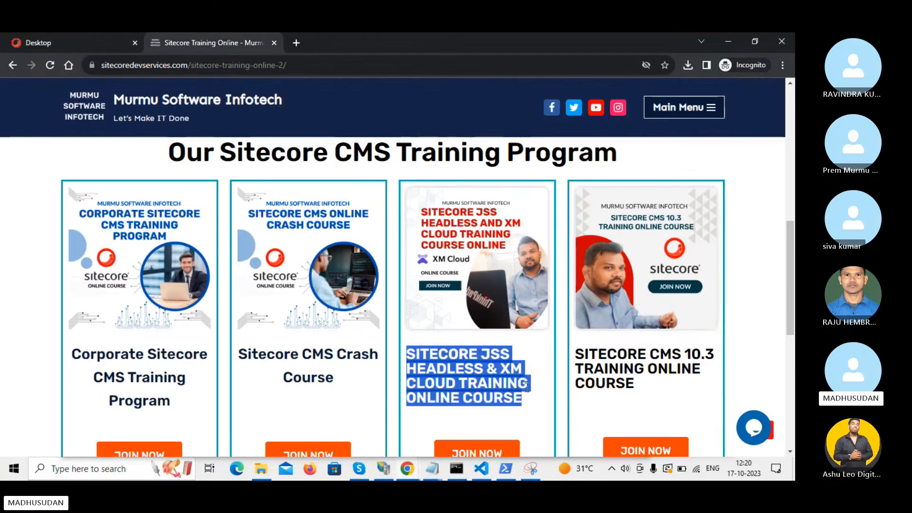
pyautogui.click(476, 267)
pyautogui.rightClick(464, 248)
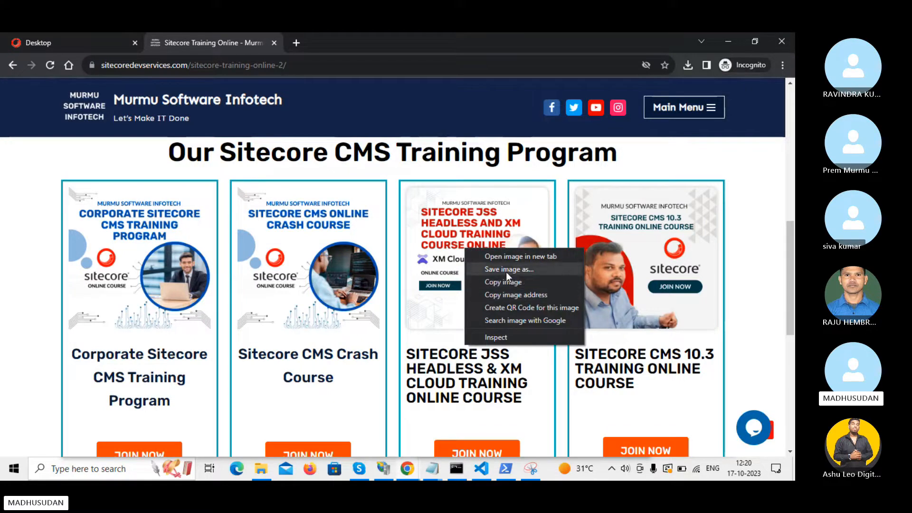
pyautogui.click(506, 271)
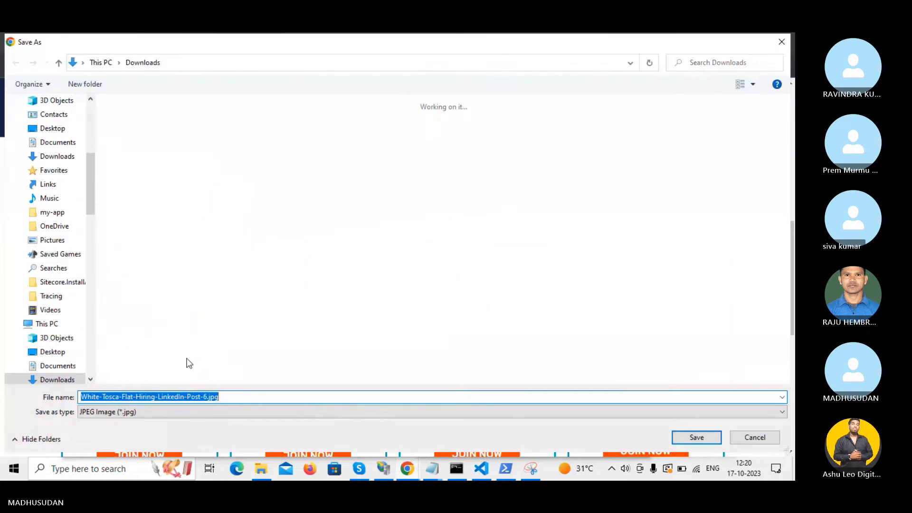
pyautogui.write('SITECORE JSS HEADLESS & XM CLOUD TRAINING ONLINE COURSE')
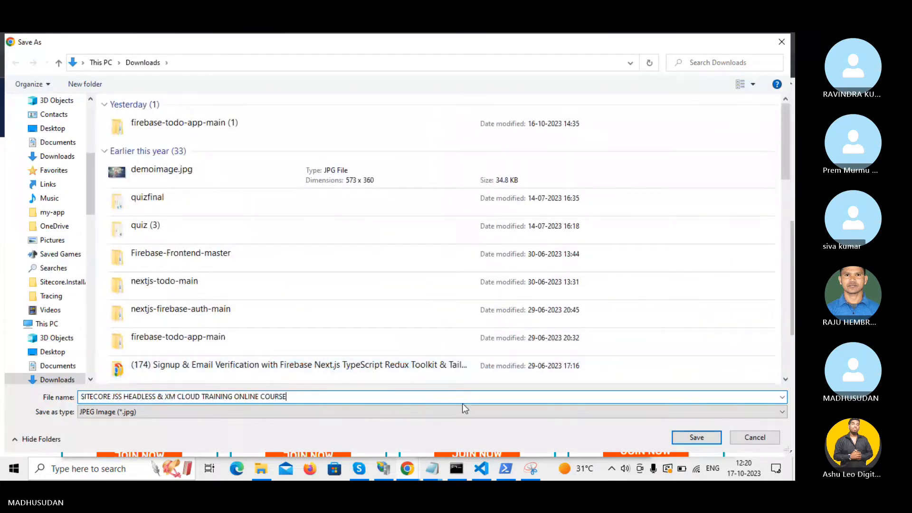
pyautogui.click(167, 396)
pyautogui.press('BackSpace')
pyautogui.press('BackSpace')
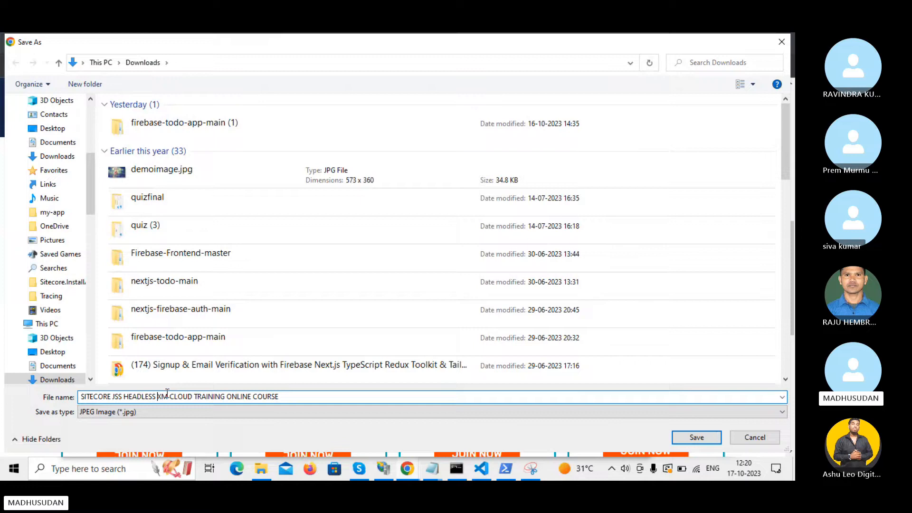
pyautogui.click(696, 437)
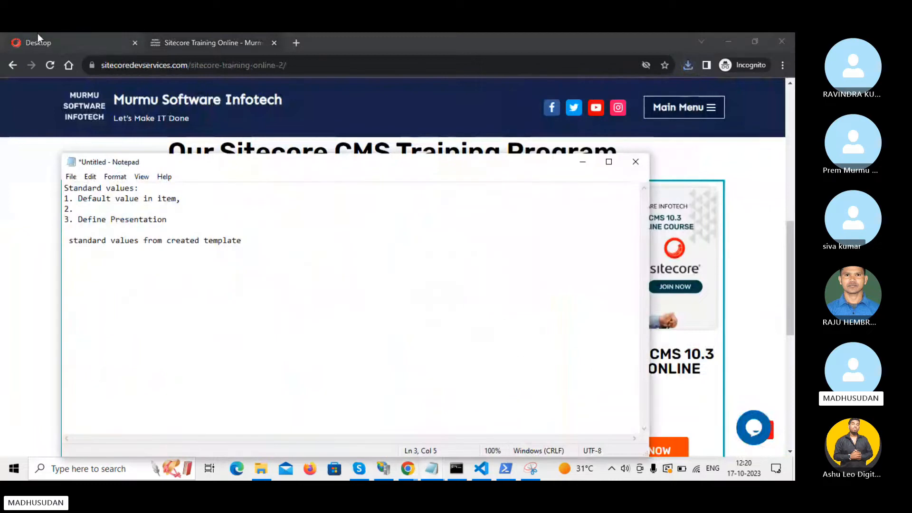
# Step: Upload "SITECORE JSS HEADLESS XM CLOUD TRAINING ONLINE COURSE.jpg" from Downloads into the media library's Project/Sitecore Demo folder in Sitecore
pyautogui.click(38, 35)
pyautogui.scroll(2, 310, 329)
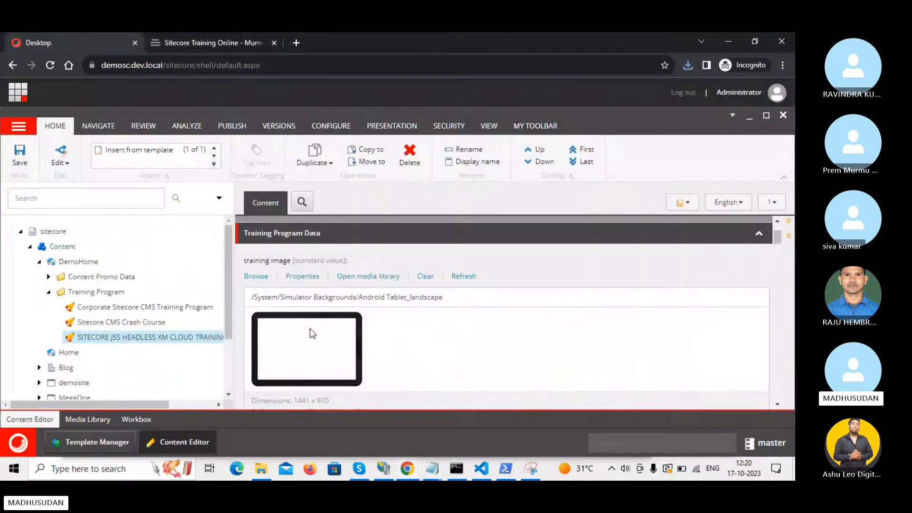
pyautogui.rightClick(310, 329)
pyautogui.click(94, 419)
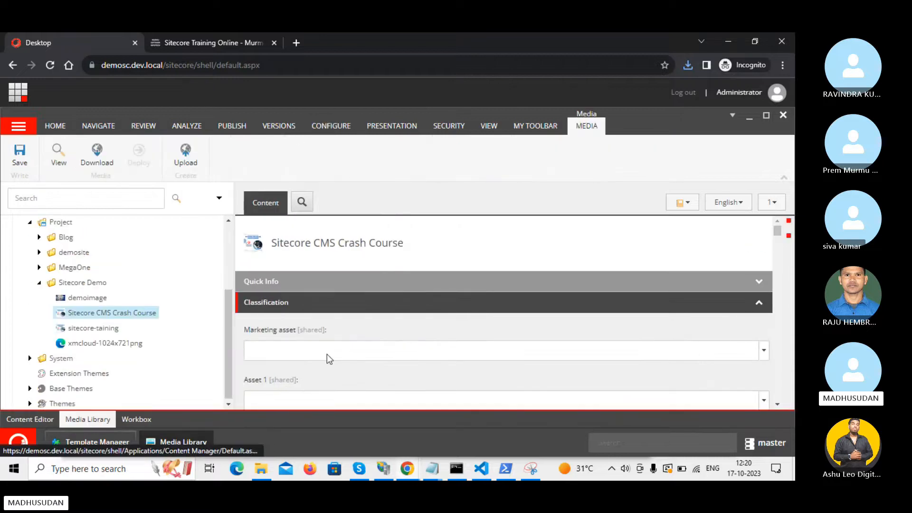
pyautogui.scroll(-2, 317, 353)
pyautogui.click(87, 285)
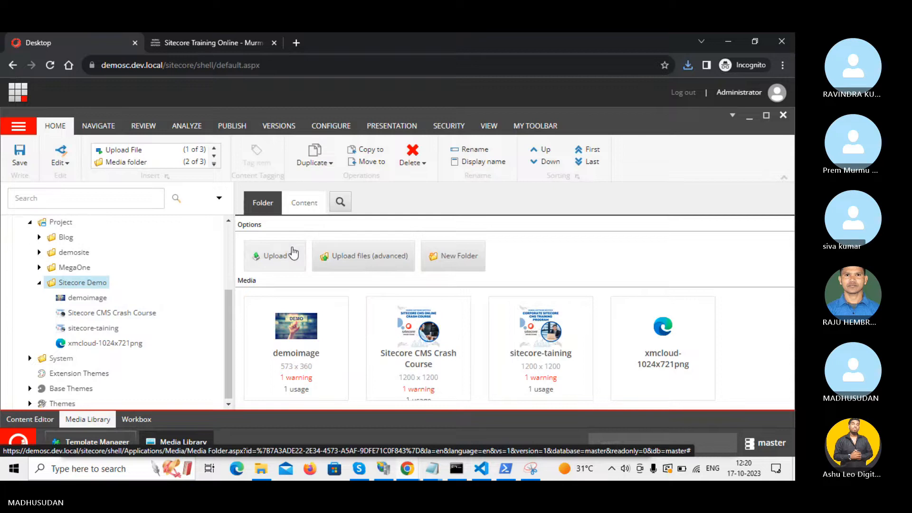
pyautogui.click(290, 254)
pyautogui.click(311, 277)
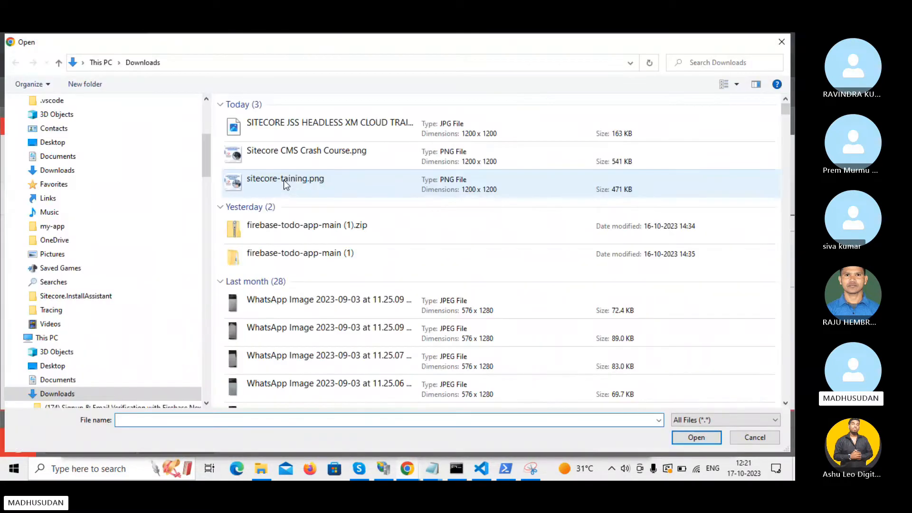
pyautogui.click(328, 124)
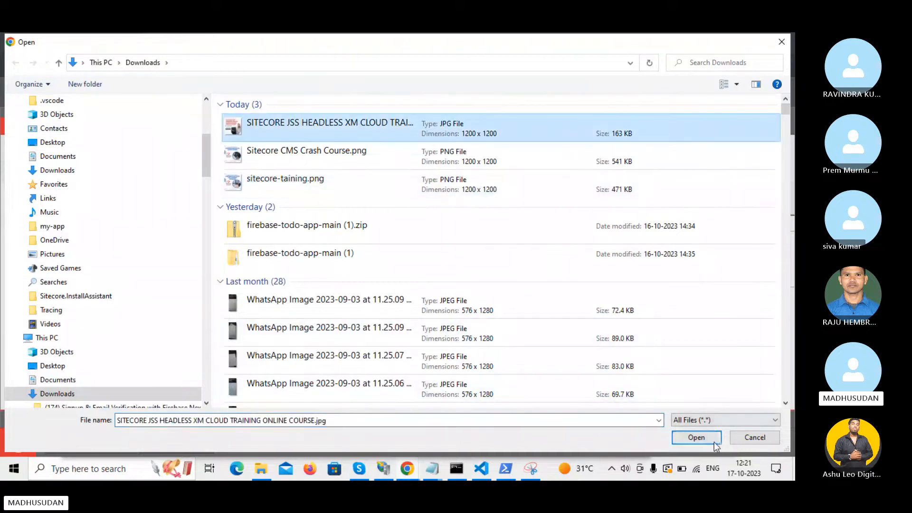
pyautogui.click(696, 437)
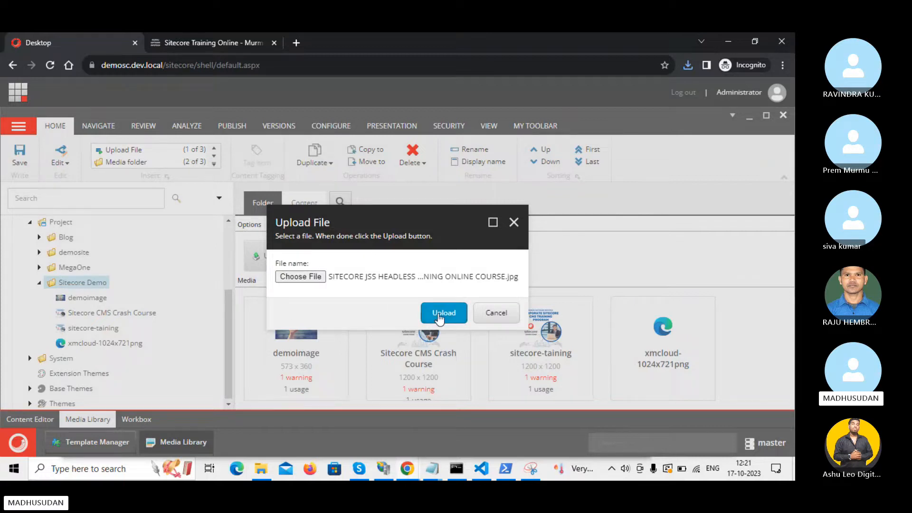
pyautogui.click(439, 315)
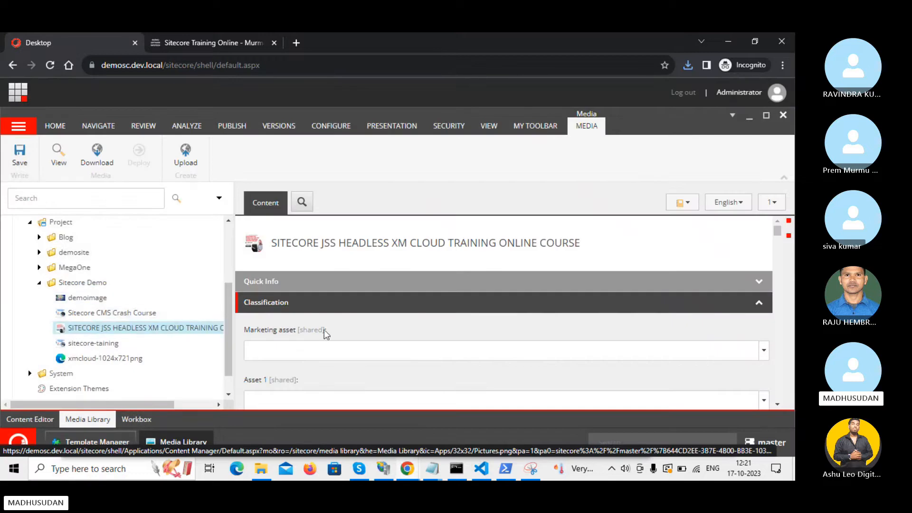
# Step: Set the JSS headless course item's training image to "SITECORE JSS HEADLESS XM CLOUD TRAINING ONLINE COURSE" from the Project/Sitecore Demo media folder
pyautogui.click(19, 423)
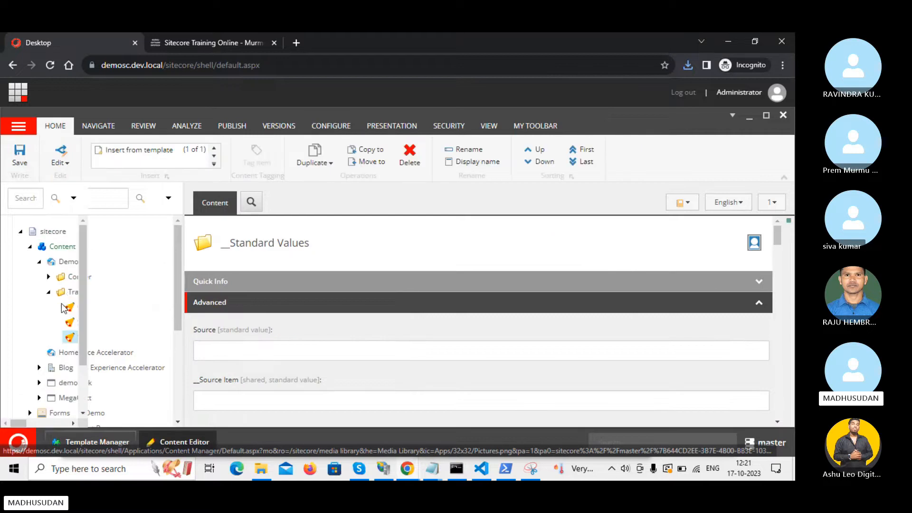
pyautogui.click(111, 337)
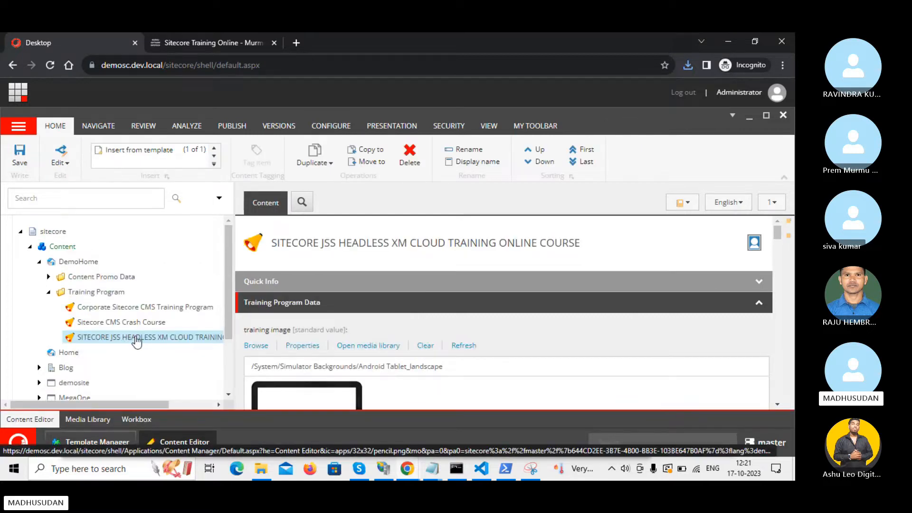
pyautogui.scroll(-1, 285, 333)
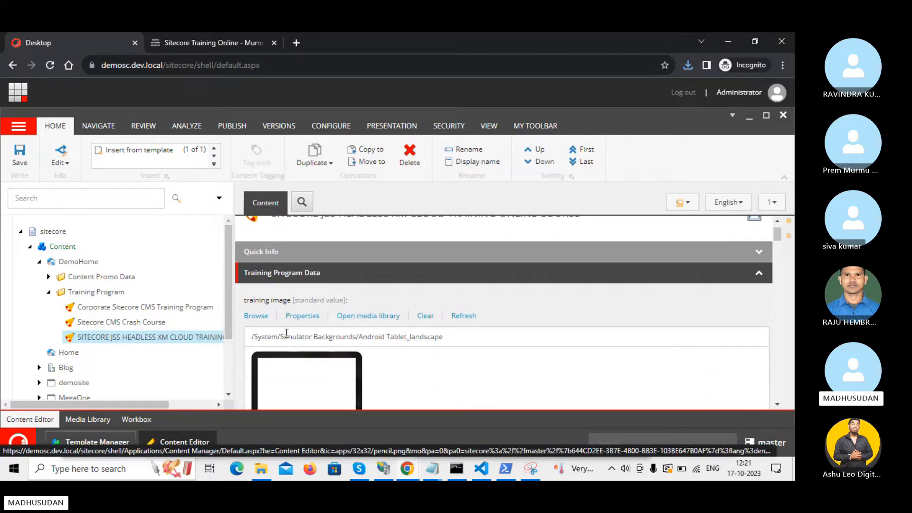
pyautogui.click(255, 318)
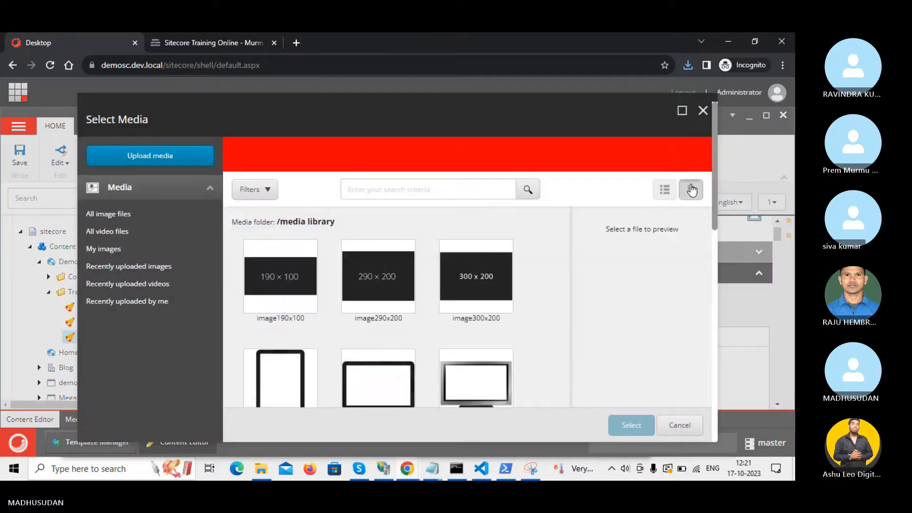
pyautogui.click(691, 190)
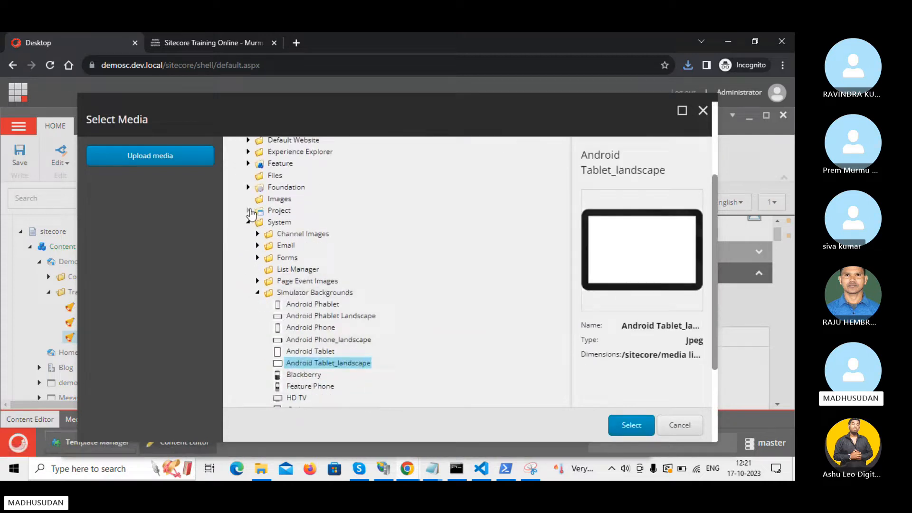
pyautogui.click(248, 211)
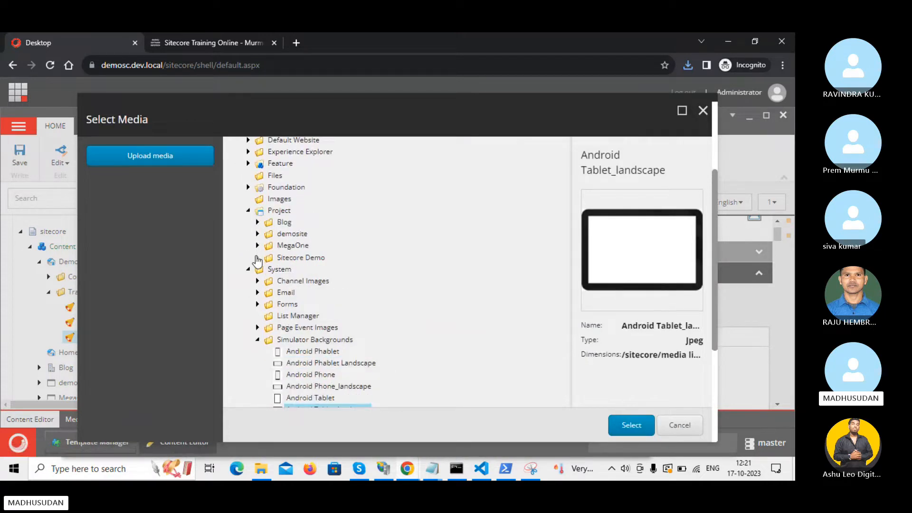
pyautogui.click(257, 258)
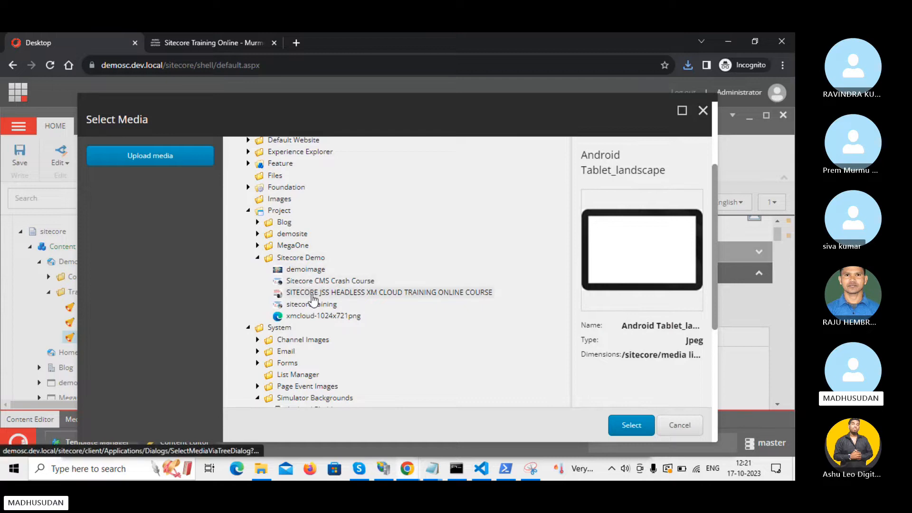
pyautogui.click(312, 295)
pyautogui.click(641, 430)
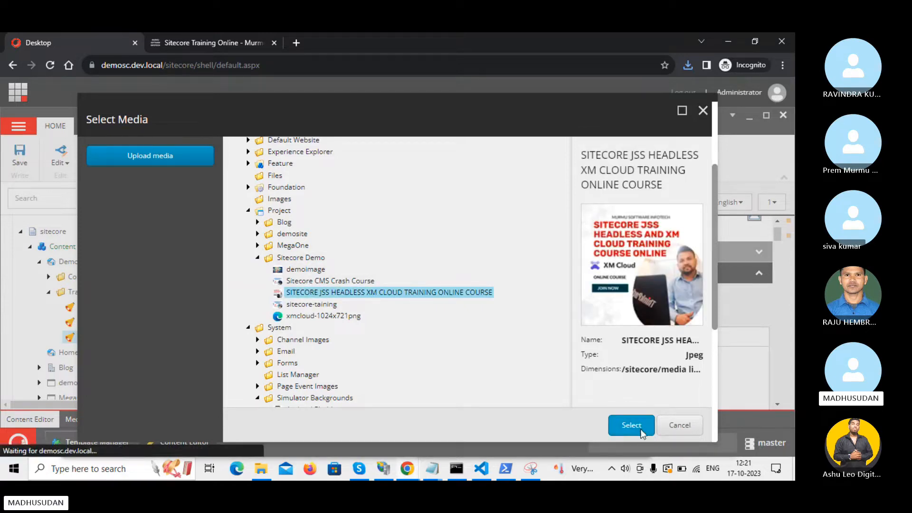
pyautogui.scroll(-3, 383, 341)
pyautogui.scroll(2, 383, 340)
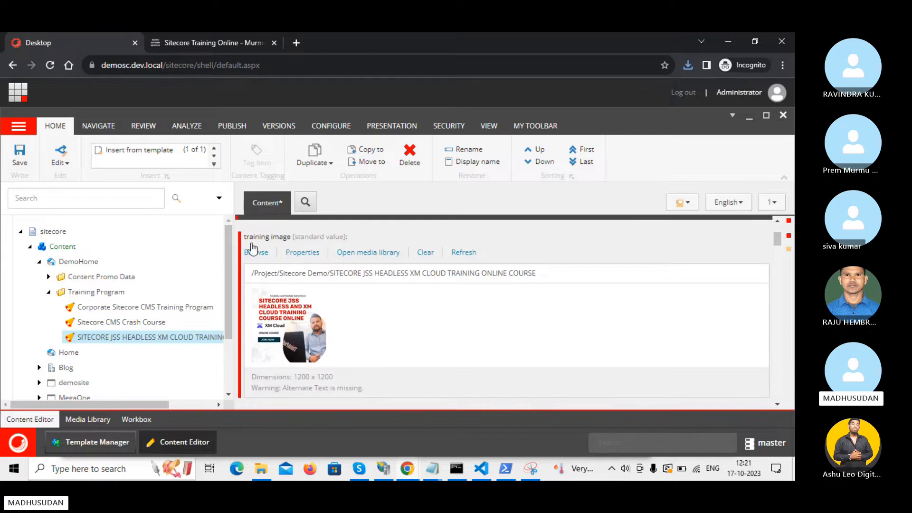
pyautogui.scroll(-1, 291, 314)
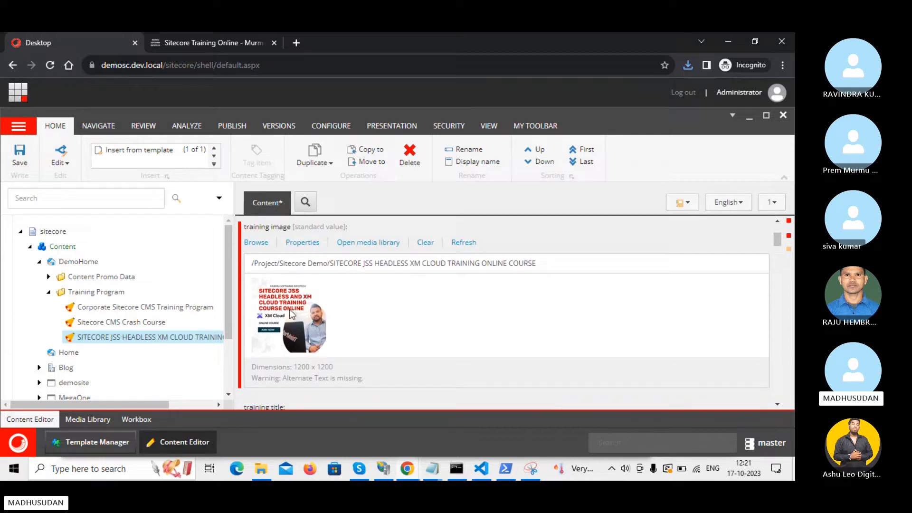
# Step: Set the training image's alternate text to "SITECORE JSS HEADLESS & XM CLOUD TRAINING ONLINE COURSE" and save the item
pyautogui.scroll(1, 291, 314)
pyautogui.click(303, 249)
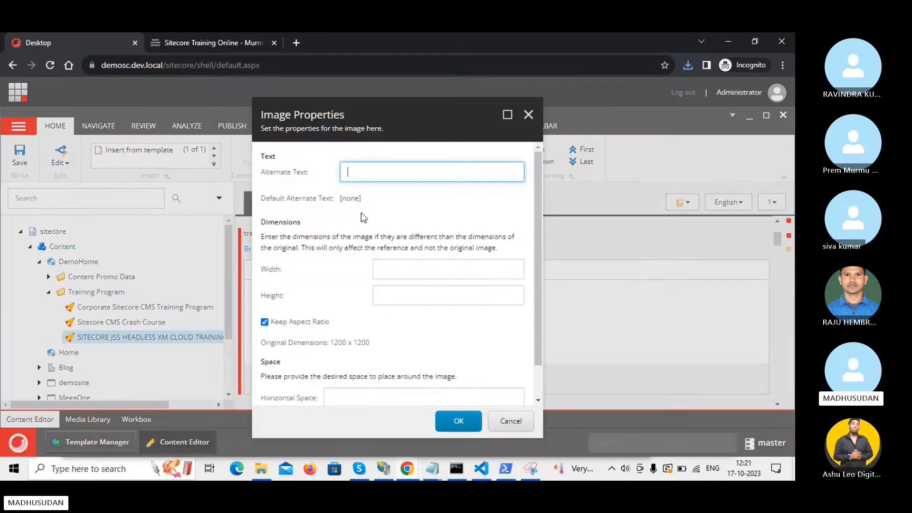
pyautogui.write('HEADLESS & XM CLOUD TRAINING ONLINE COURSE')
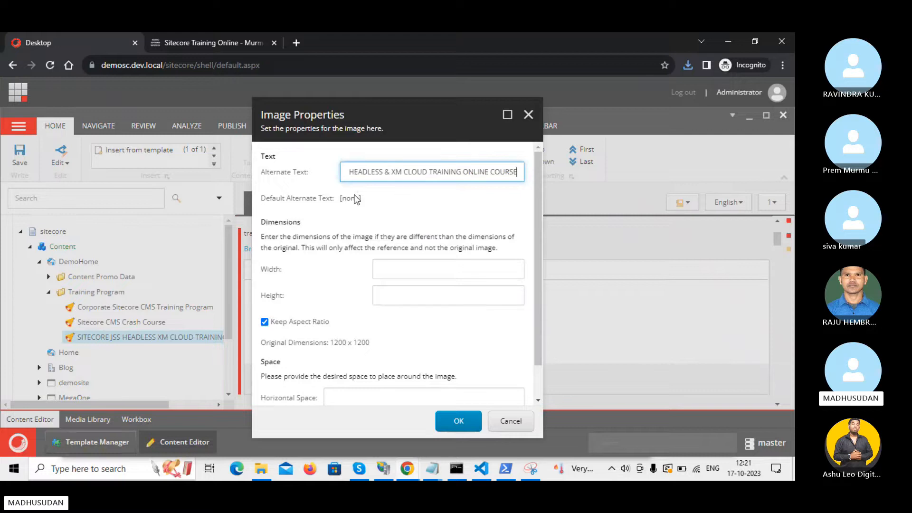
pyautogui.click(466, 431)
pyautogui.click(456, 414)
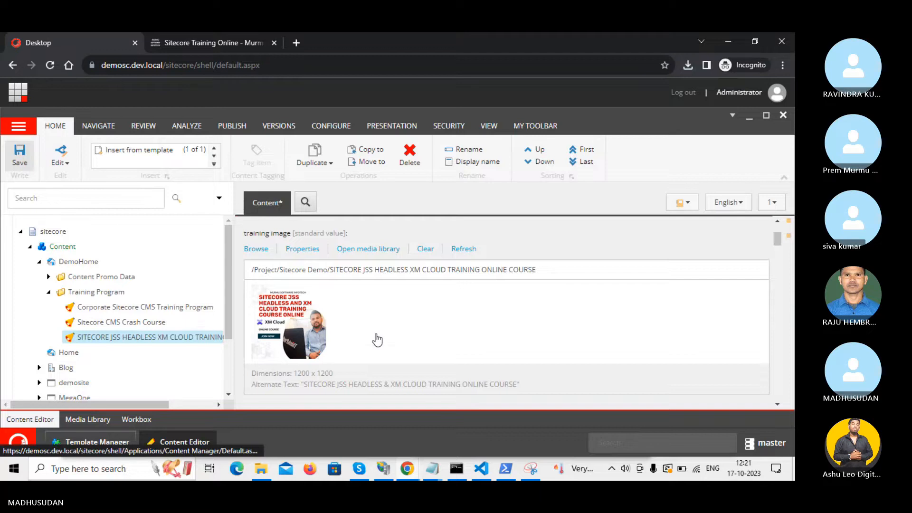
# Step: Copy the JOIN NOW link address of the JSS Headless & XM Cloud course card on the training website
pyautogui.scroll(-2, 377, 339)
pyautogui.scroll(-2, 378, 339)
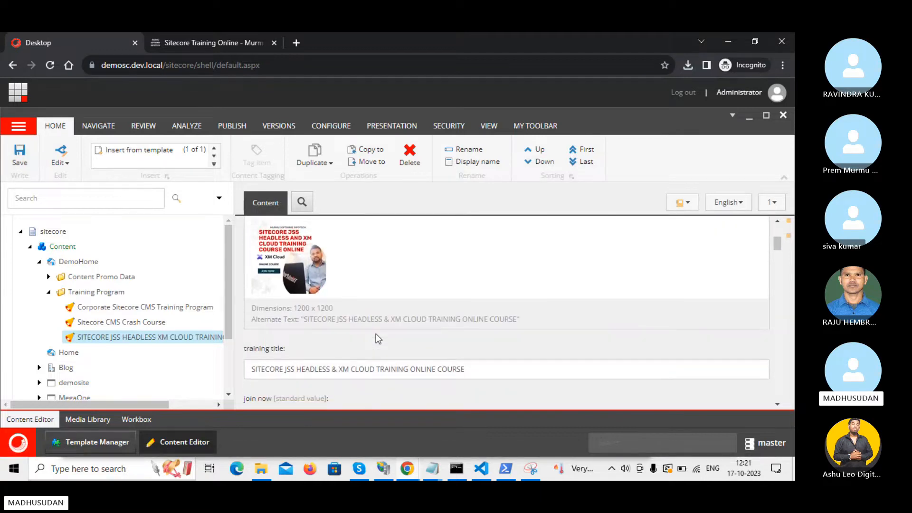
pyautogui.scroll(-1, 375, 335)
pyautogui.scroll(5, 326, 323)
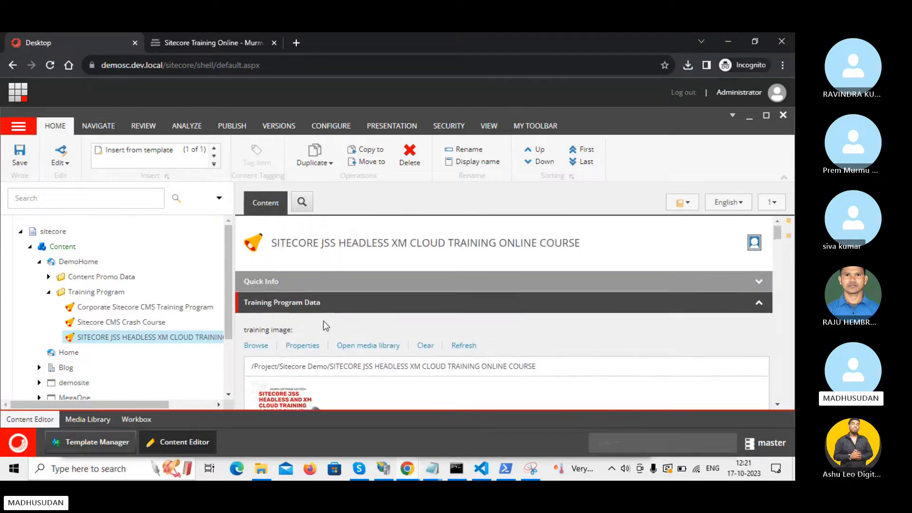
pyautogui.scroll(-5, 326, 326)
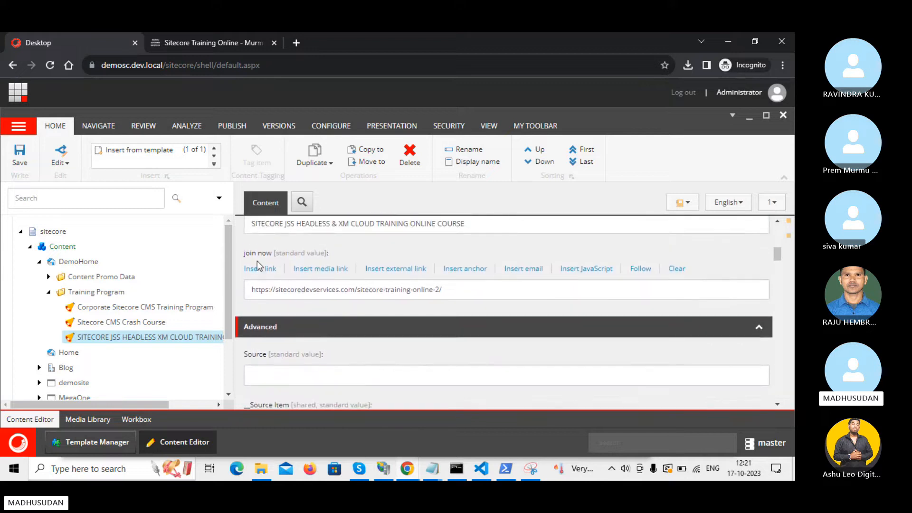
pyautogui.click(167, 34)
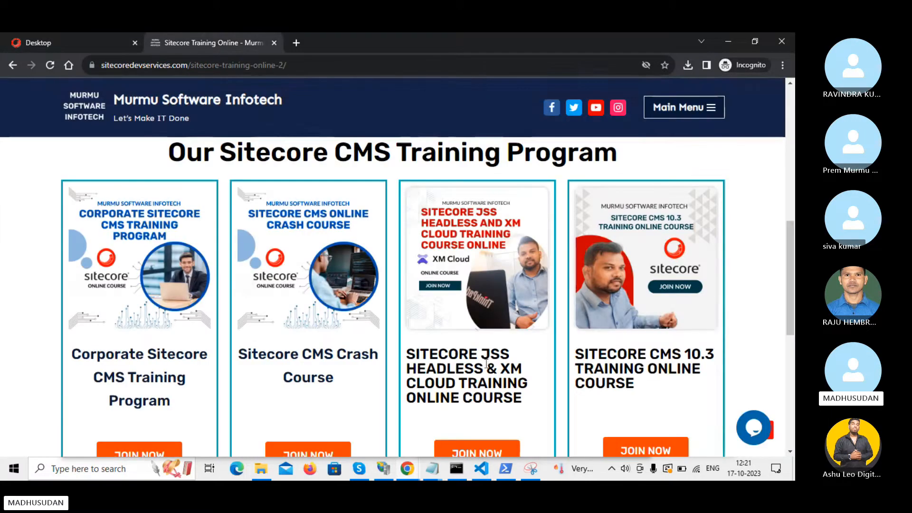
pyautogui.scroll(-3, 485, 363)
pyautogui.rightClick(474, 332)
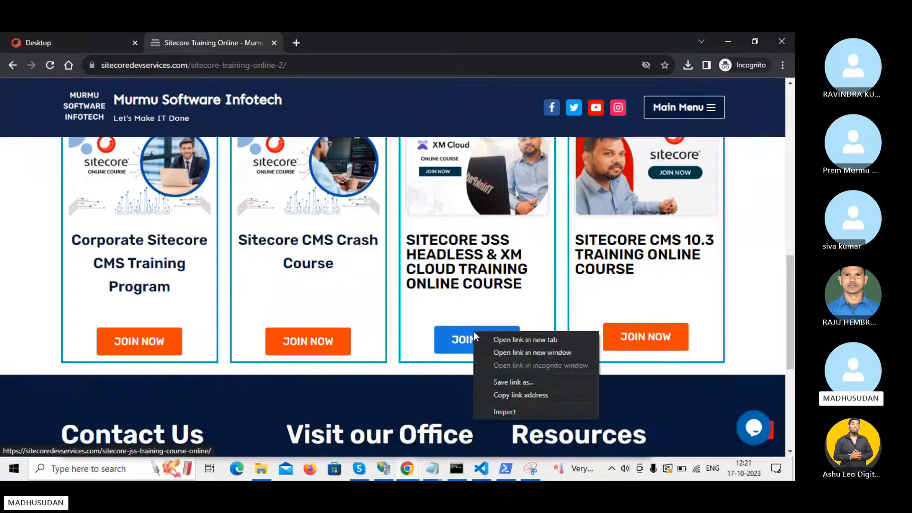
pyautogui.click(512, 395)
pyautogui.click(65, 38)
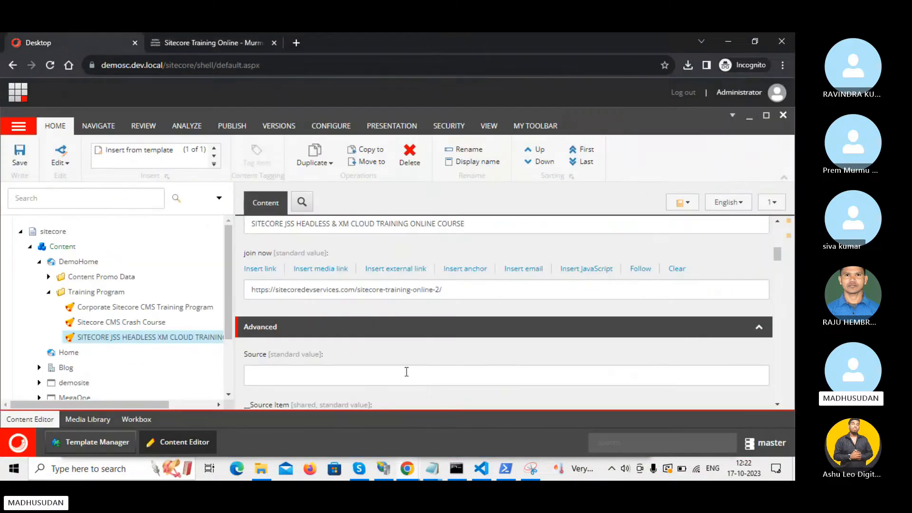
pyautogui.click(404, 270)
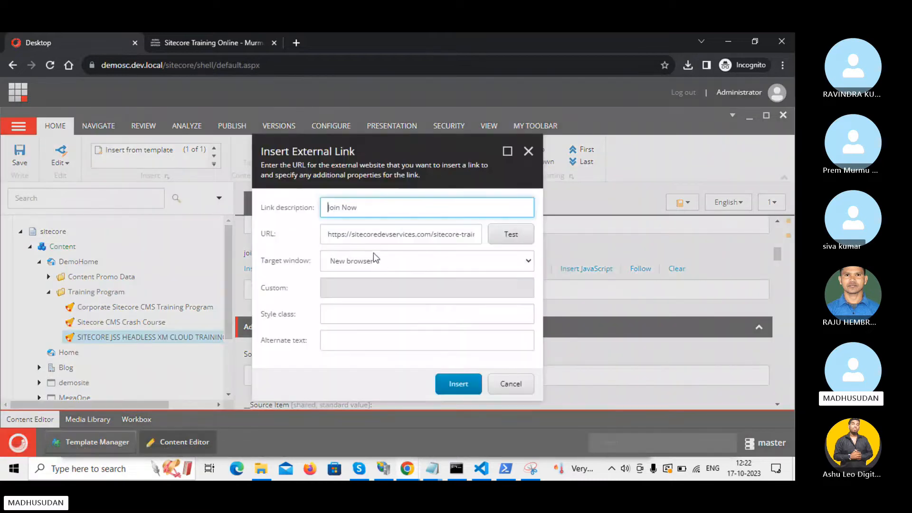
pyautogui.tripleClick(367, 227)
pyautogui.press('End')
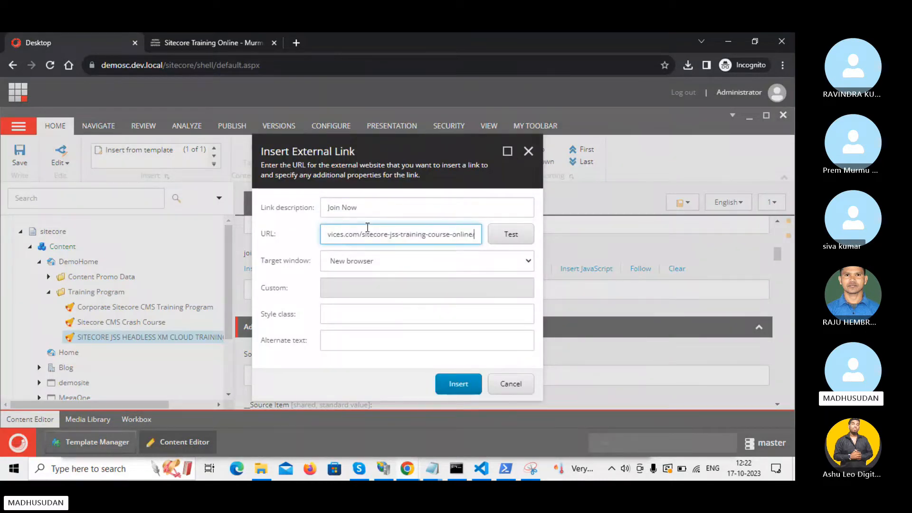
pyautogui.click(372, 208)
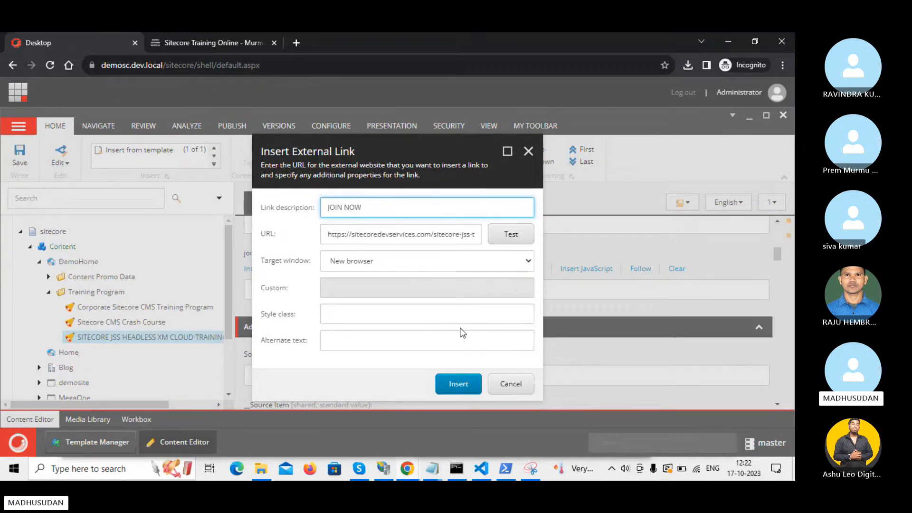
pyautogui.click(336, 309)
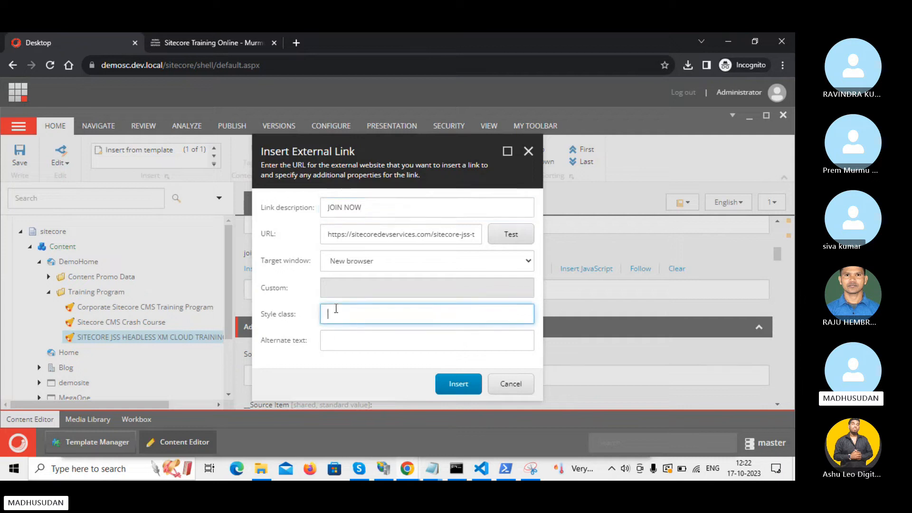
pyautogui.click(460, 382)
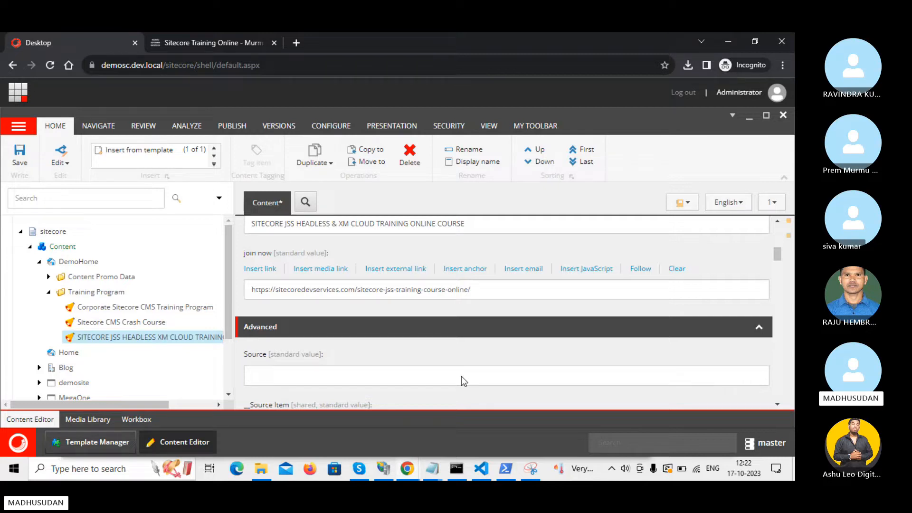
pyautogui.hotkey('ctrl', 's')
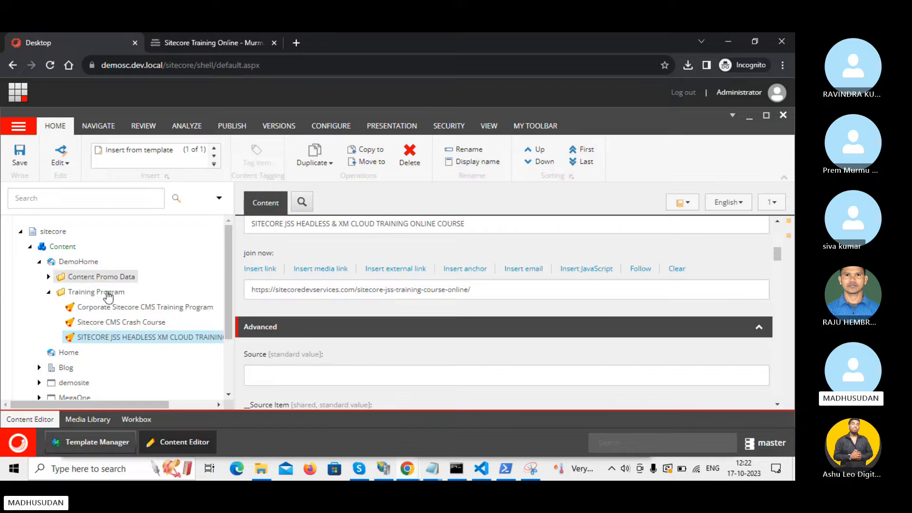
# Step: Copy the fourth course card's title "SITECORE CMS 10.3 TRAINING ONLINE COURSE" from the training website
pyautogui.click(201, 38)
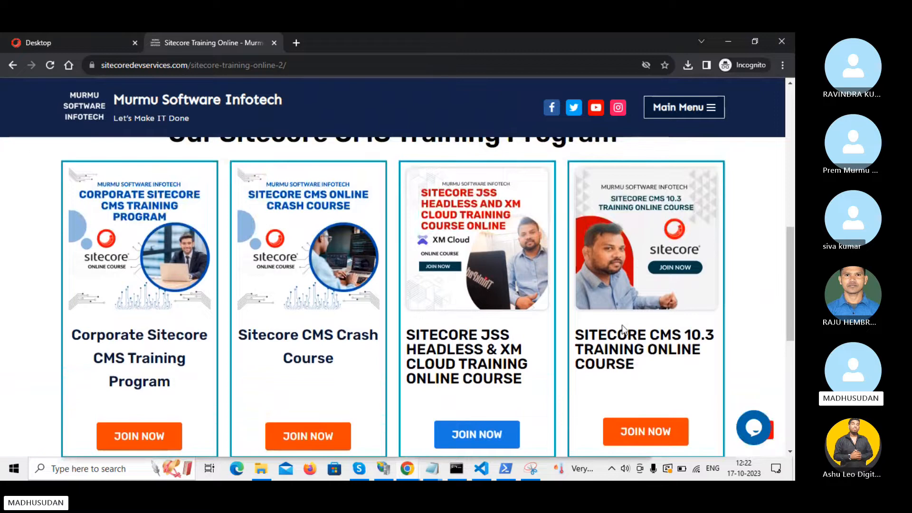
pyautogui.moveTo(633, 364); pyautogui.dragTo(579, 335)
pyautogui.hotkey('ctrl', 'c')
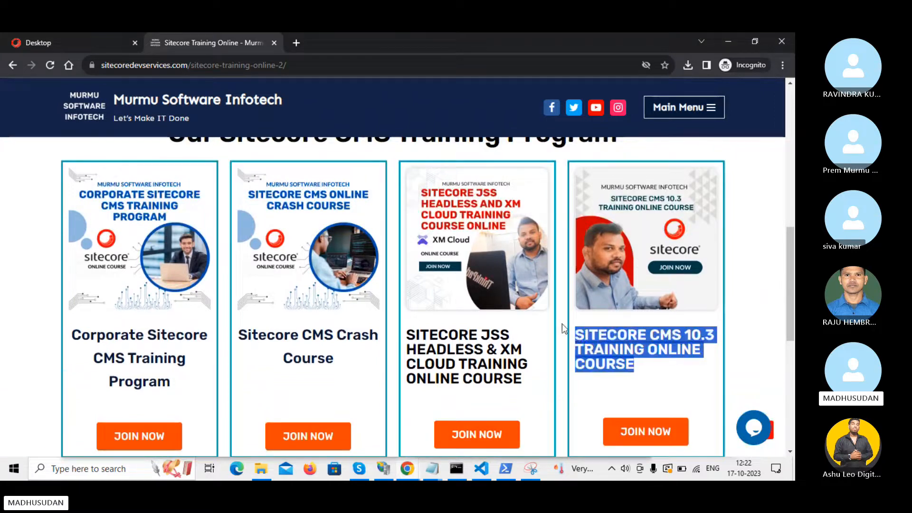
# Step: In Sitecore, insert a Training Program item named "SITECORE CMS 10_3 TRAINING ONLINE COURSE" under the Training Program folder
pyautogui.click(46, 35)
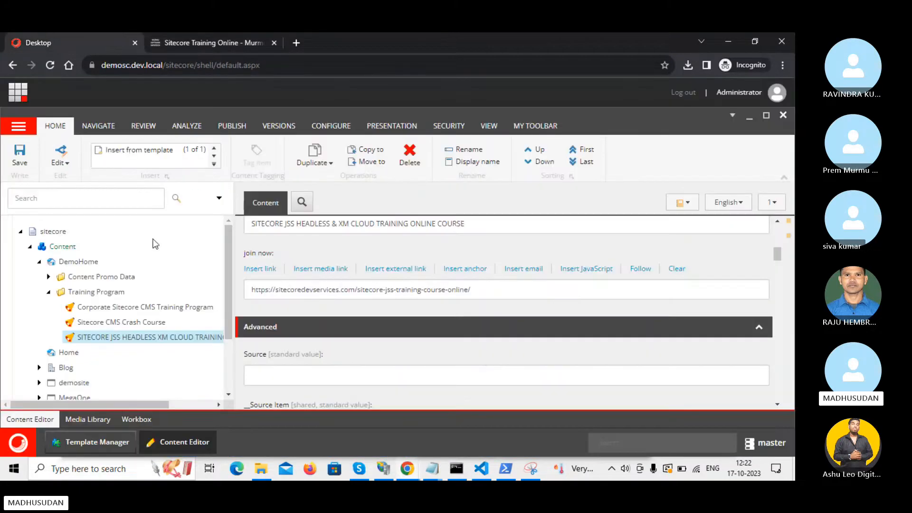
pyautogui.rightClick(102, 293)
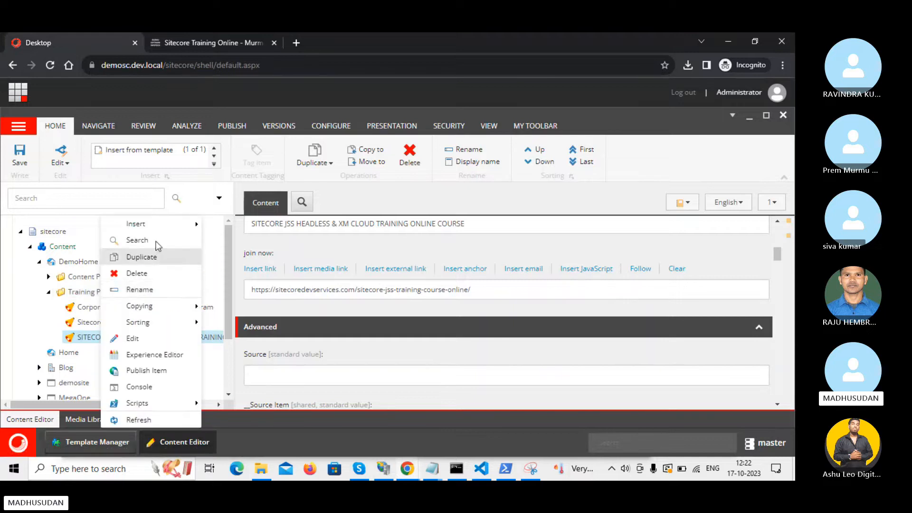
pyautogui.moveTo(164, 230)
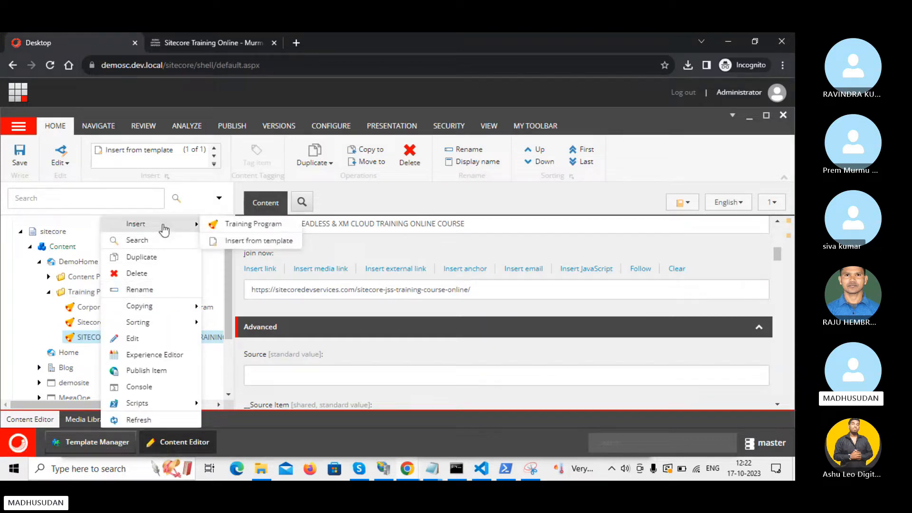
pyautogui.click(247, 228)
pyautogui.hotkey('ctrl', 'v')
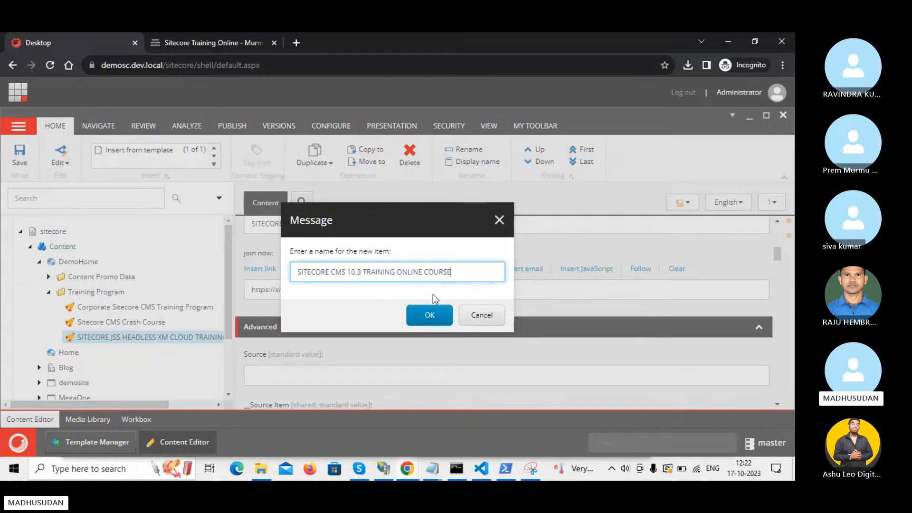
pyautogui.click(421, 314)
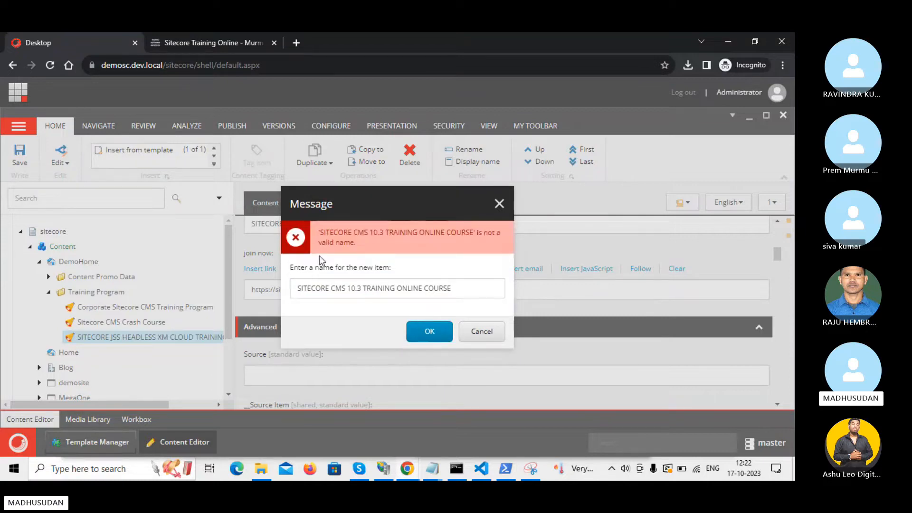
pyautogui.click(357, 288)
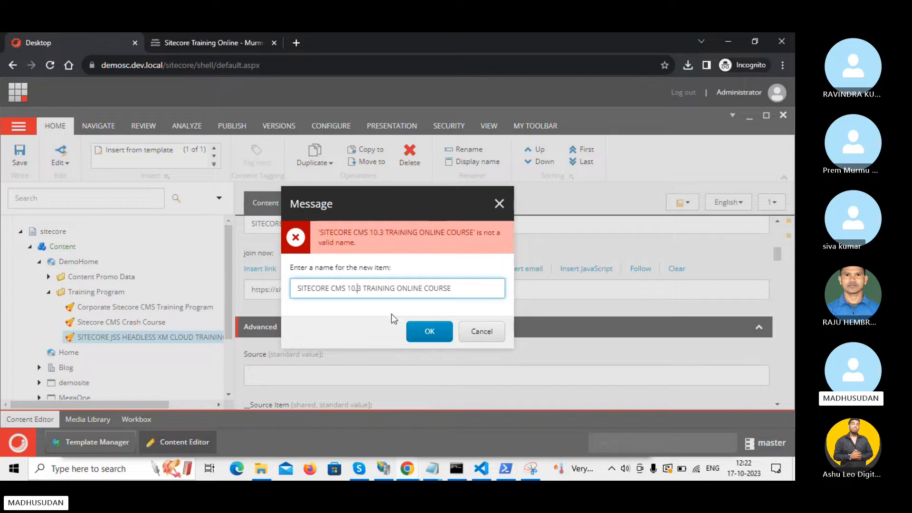
pyautogui.press('BackSpace')
pyautogui.write('_')
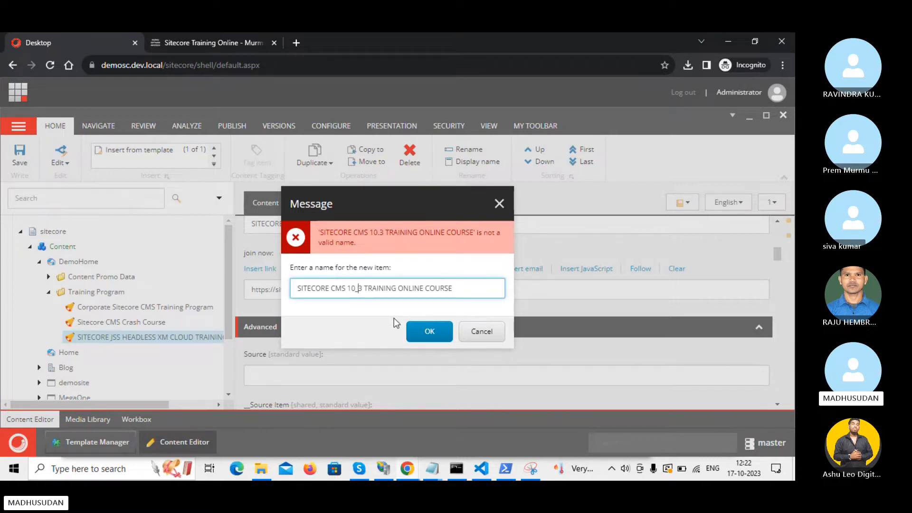
pyautogui.click(432, 332)
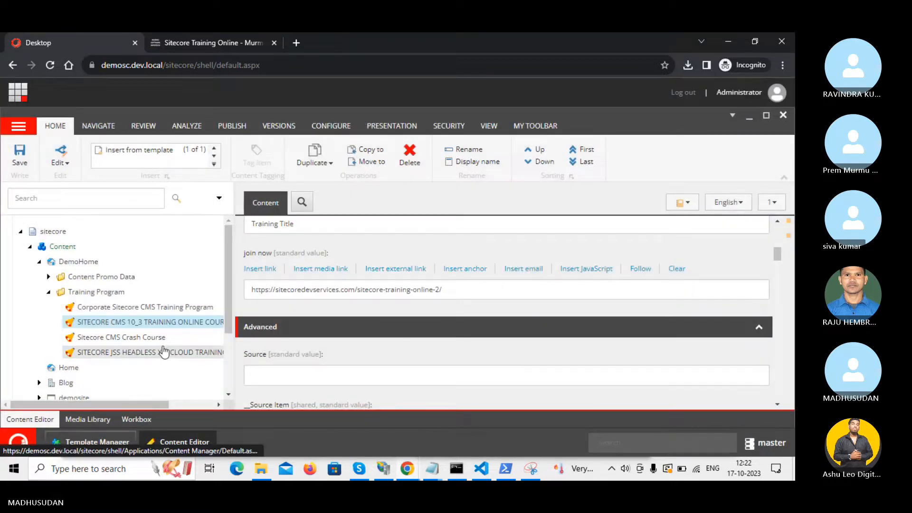
# Step: Set the new item's training title to "SITECORE CMS 10.3 TRAINING ONLINE COURSE" and save the item
pyautogui.scroll(-2, 327, 367)
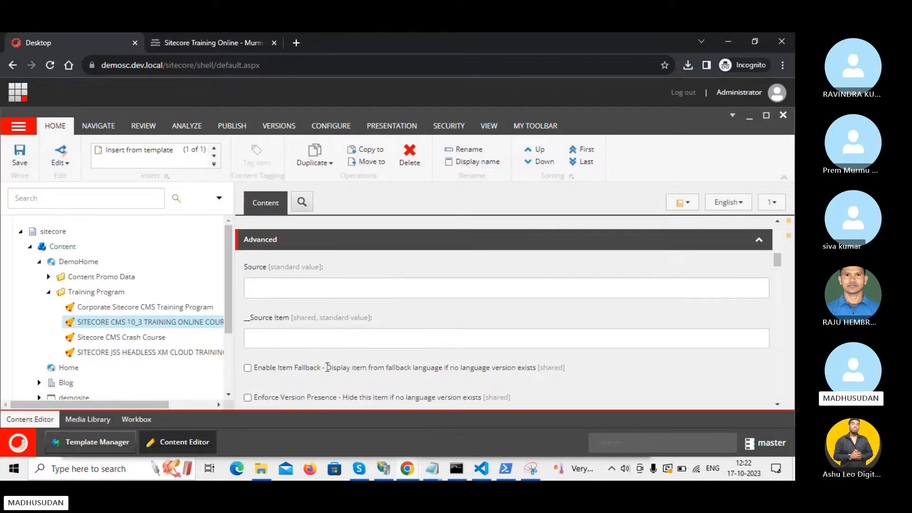
pyautogui.scroll(5, 327, 367)
pyautogui.scroll(-2, 287, 361)
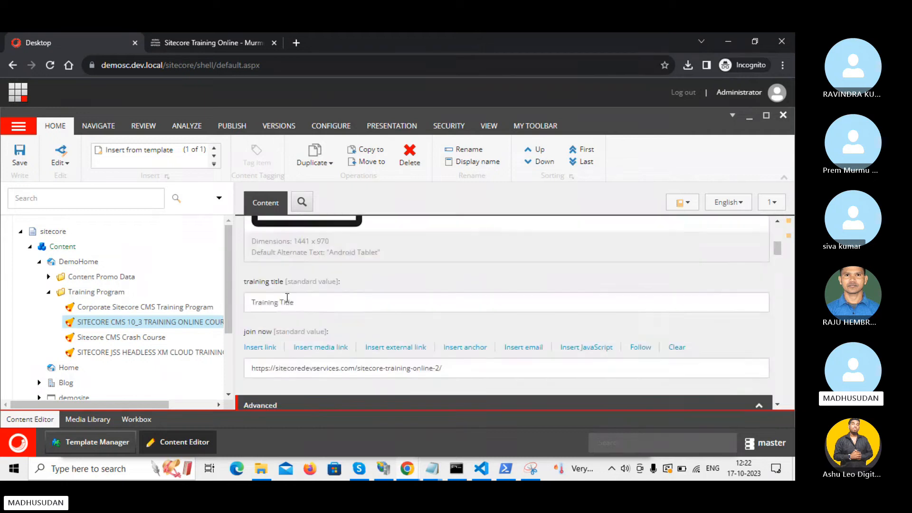
pyautogui.click(287, 302)
pyautogui.write('SITECORE CMS 10_3 TRAINING ONLINE COURSE')
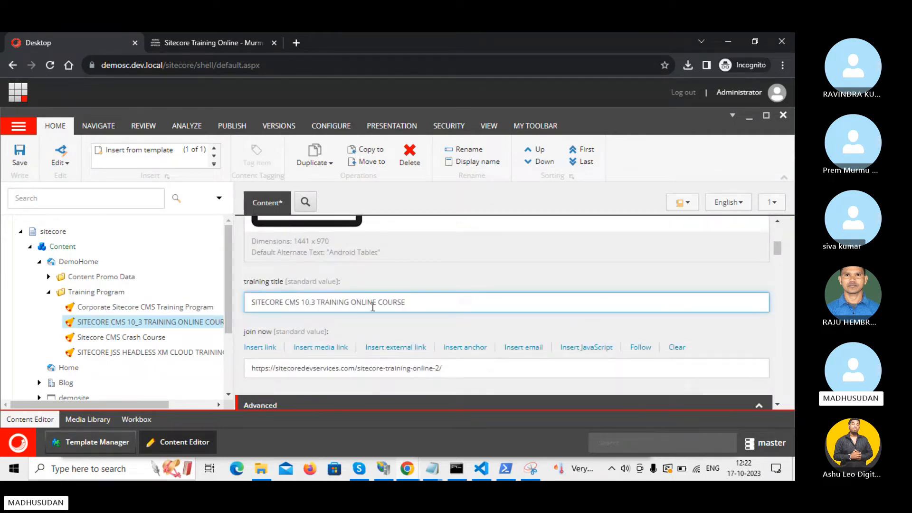
pyautogui.scroll(3, 373, 310)
pyautogui.scroll(1, 373, 309)
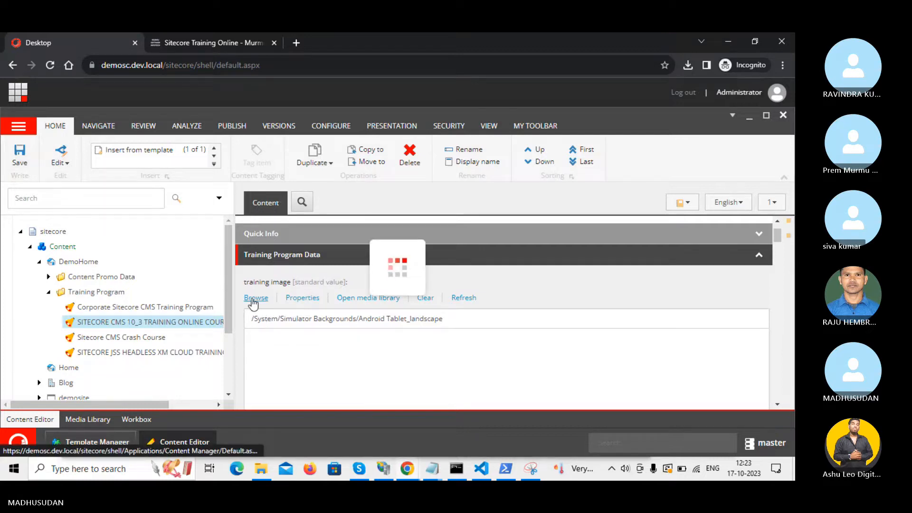
pyautogui.scroll(-1, 270, 312)
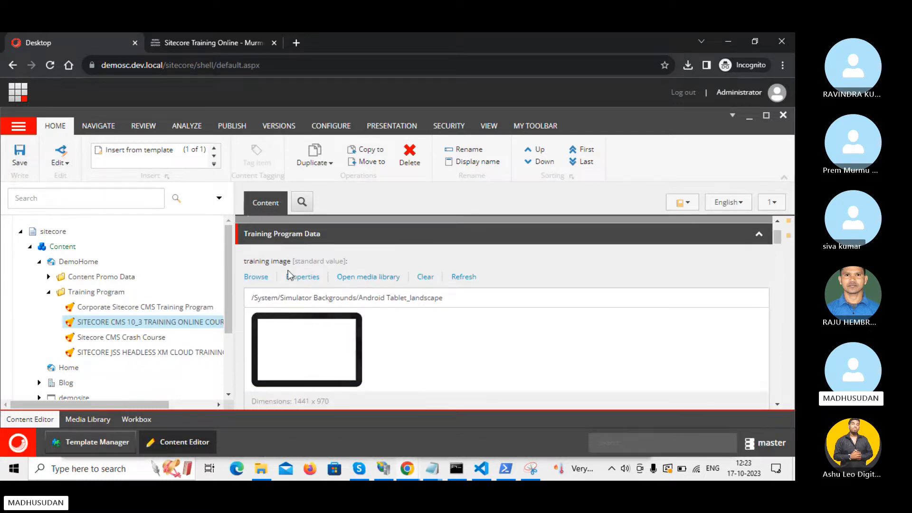
pyautogui.scroll(-3, 307, 333)
pyautogui.scroll(3, 307, 329)
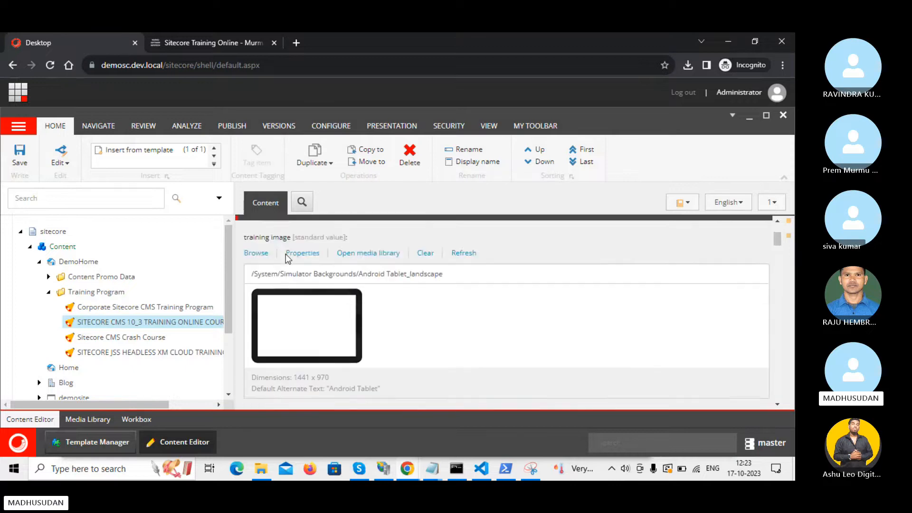
pyautogui.scroll(-1, 287, 257)
pyautogui.scroll(-5, 286, 258)
pyautogui.scroll(8, 286, 259)
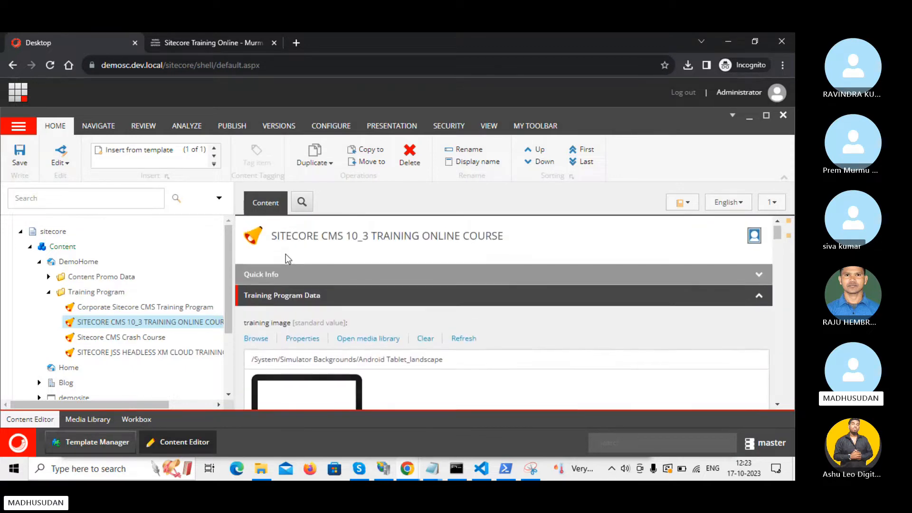
# Step: On the training website, save the fourth course card's image to Downloads as "SITECORE CMS 10.3 TRAINING ONLINE COURSE"
pyautogui.click(205, 37)
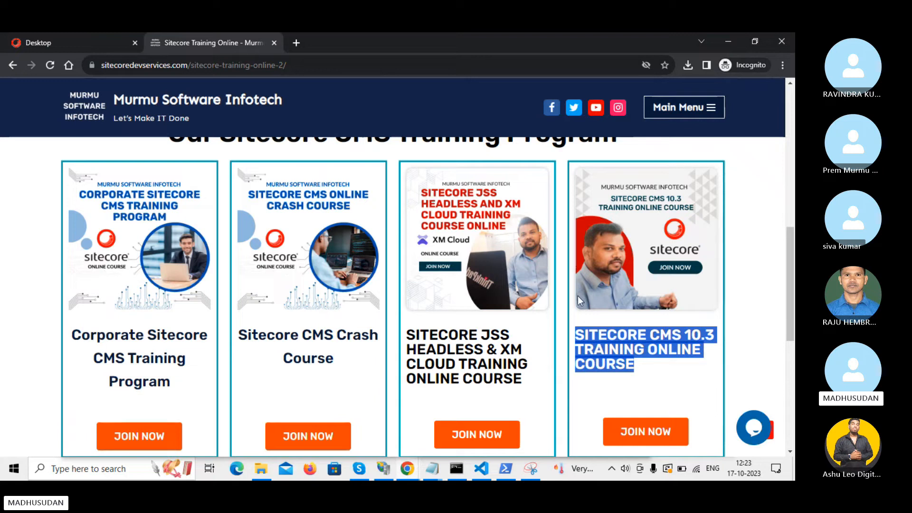
pyautogui.scroll(1, 577, 295)
pyautogui.click(761, 283)
pyautogui.rightClick(667, 249)
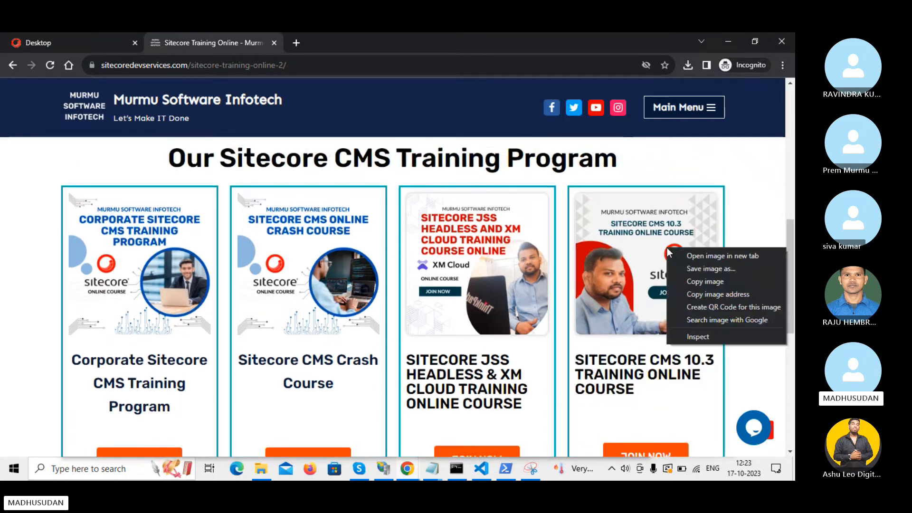
pyautogui.click(702, 270)
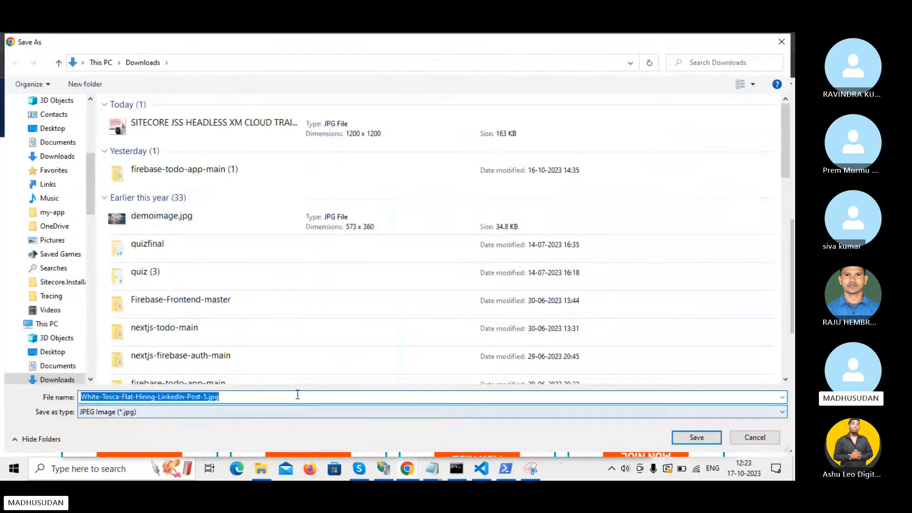
pyautogui.write('SITECORE CMS 10.3 TRAINING ONLINE COURSE')
pyautogui.click(686, 436)
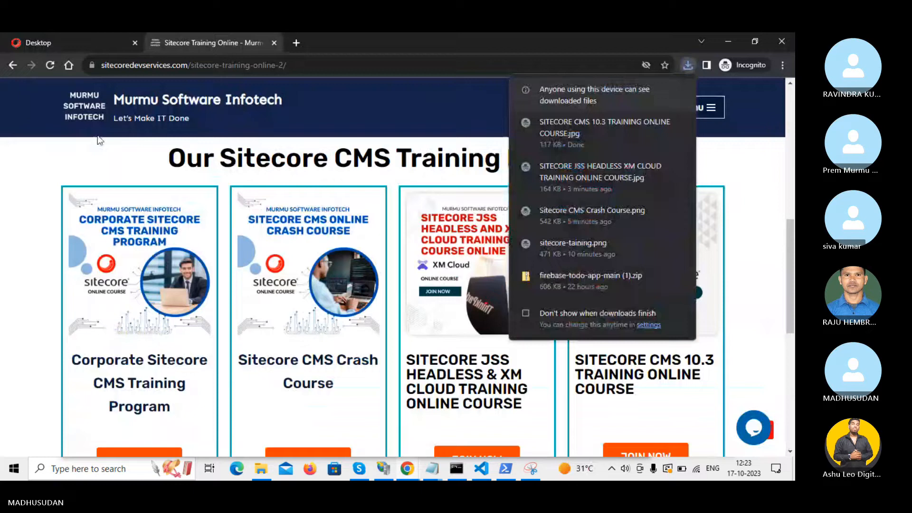
# Step: In Sitecore, upload "SITECORE CMS 10.3 TRAINING ONLINE COURSE.jpg" to the media library's Sitecore Demo folder and save the new media item
pyautogui.click(23, 35)
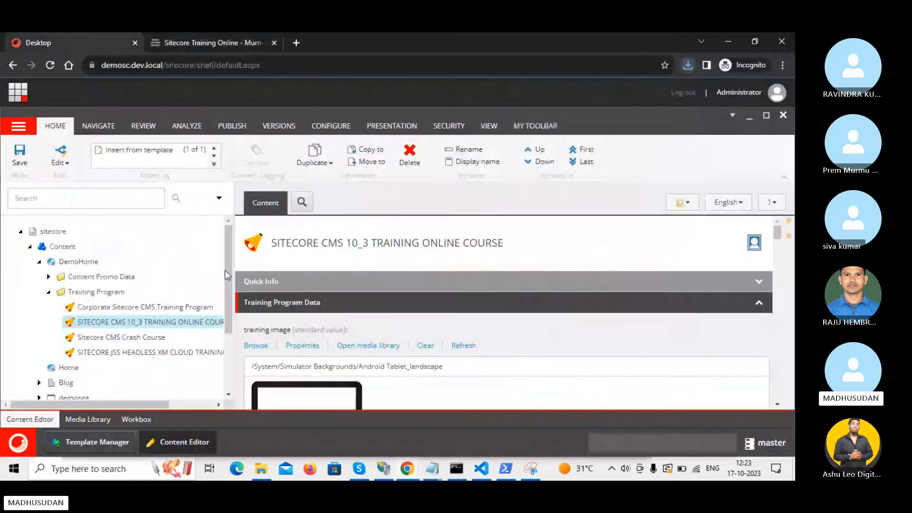
pyautogui.click(88, 421)
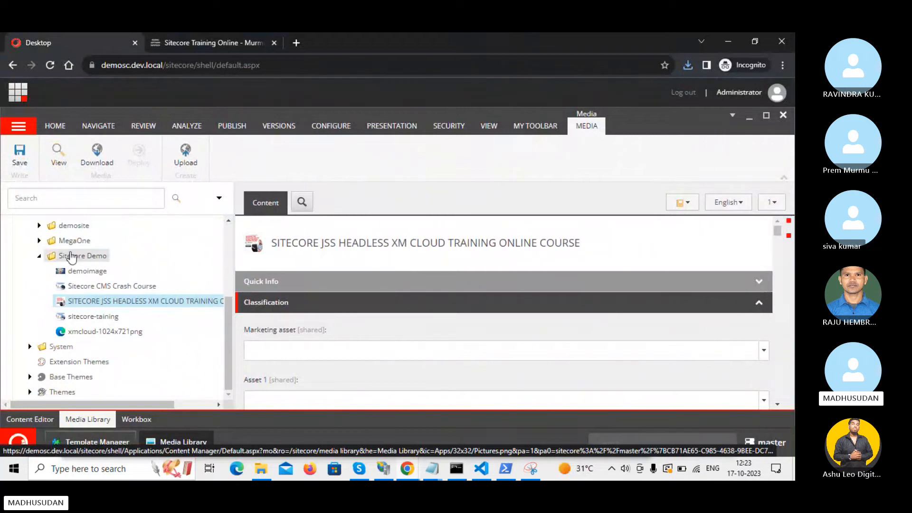
pyautogui.click(76, 257)
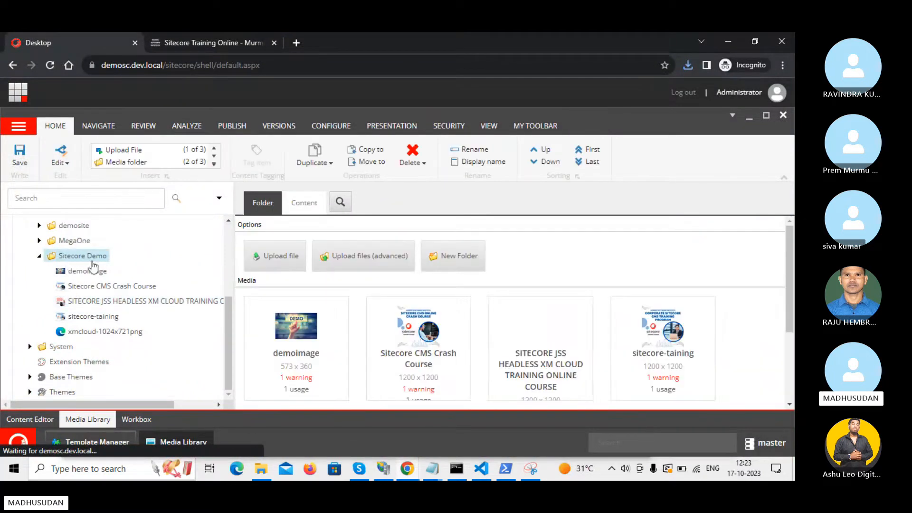
pyautogui.click(269, 259)
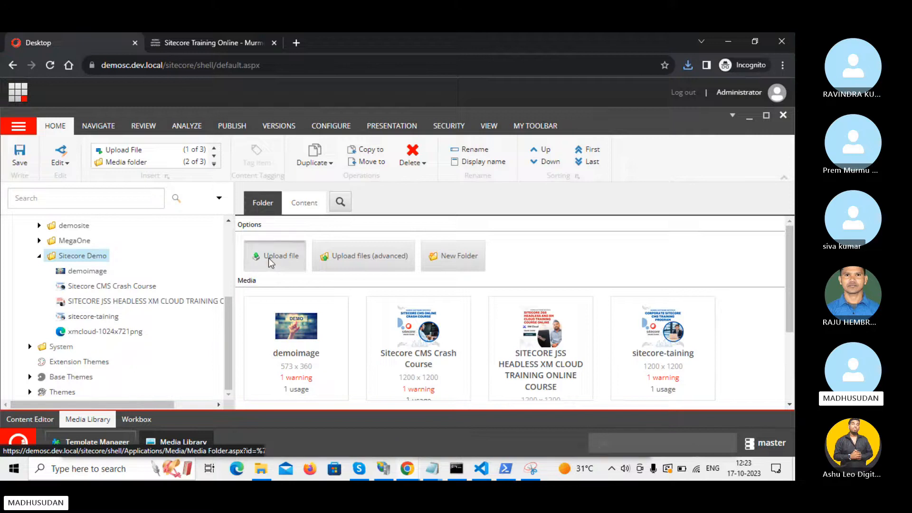
pyautogui.click(291, 280)
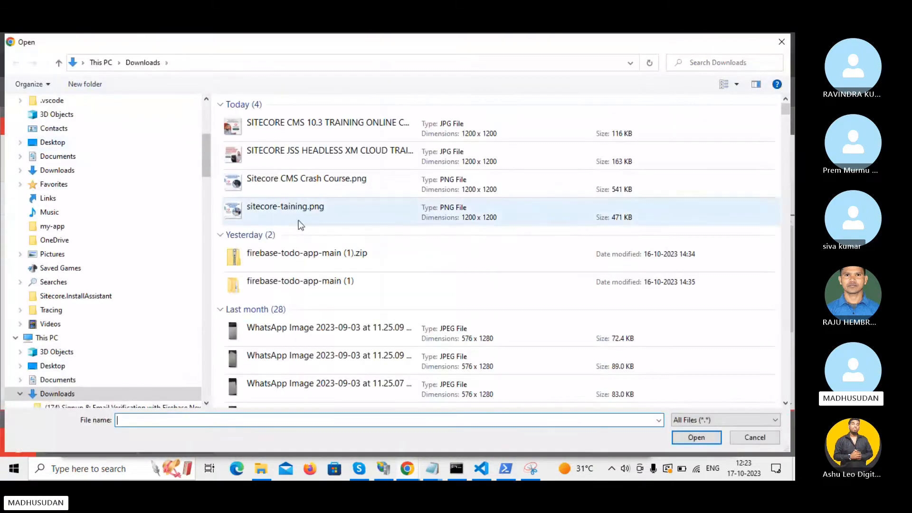
pyautogui.click(312, 128)
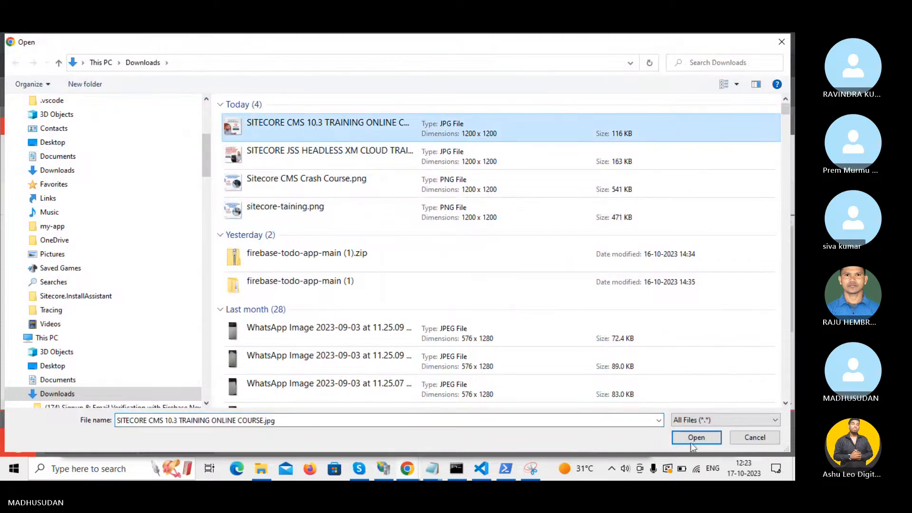
pyautogui.click(703, 440)
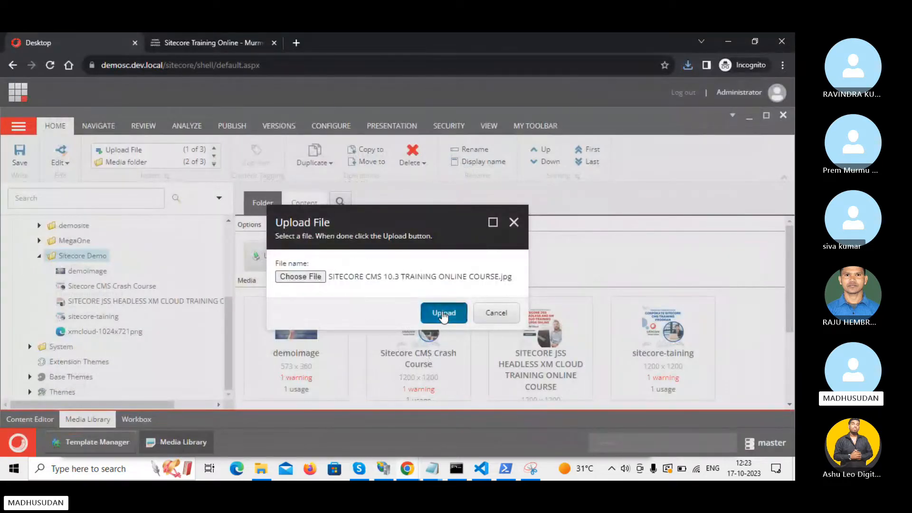
pyautogui.click(441, 313)
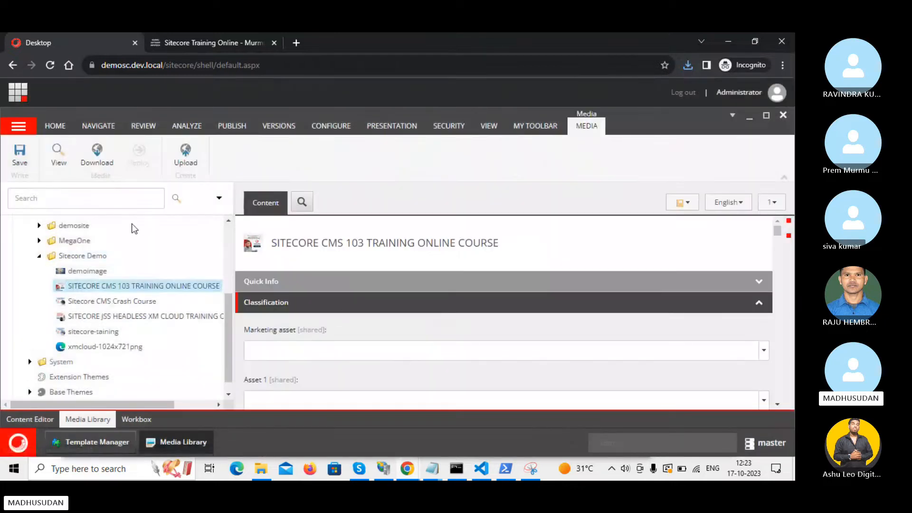
pyautogui.click(20, 162)
pyautogui.click(455, 323)
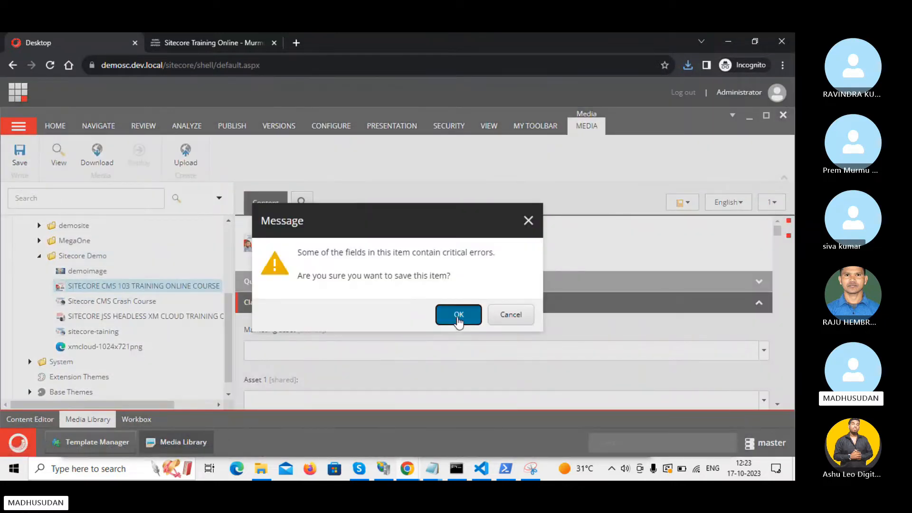
# Step: Set the SITECORE CMS 10_3 item's training image to "SITECORE CMS 103 TRAINING ONLINE COURSE" from Project/Sitecore Demo and save the item
pyautogui.click(26, 421)
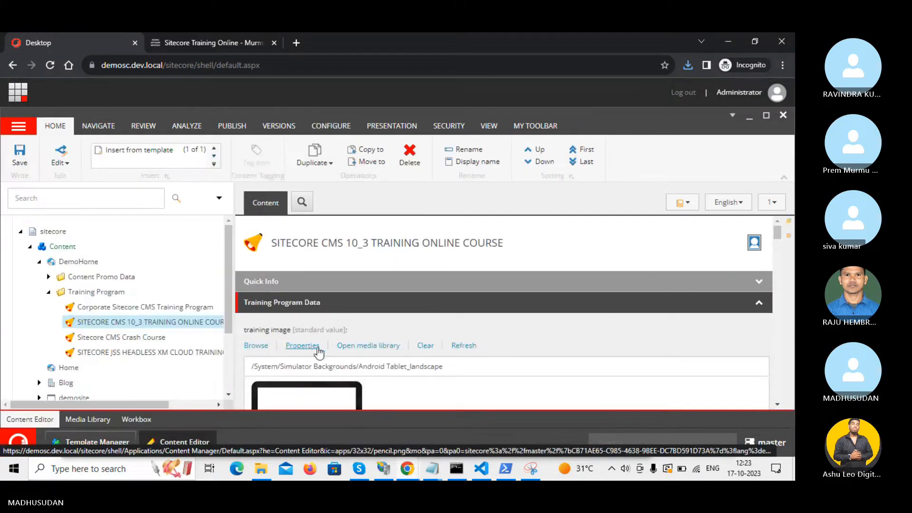
pyautogui.click(261, 281)
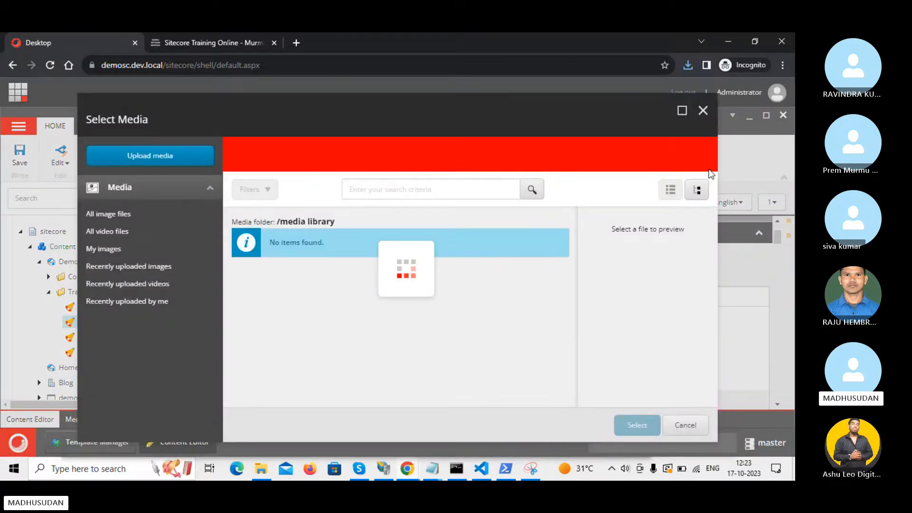
pyautogui.click(697, 189)
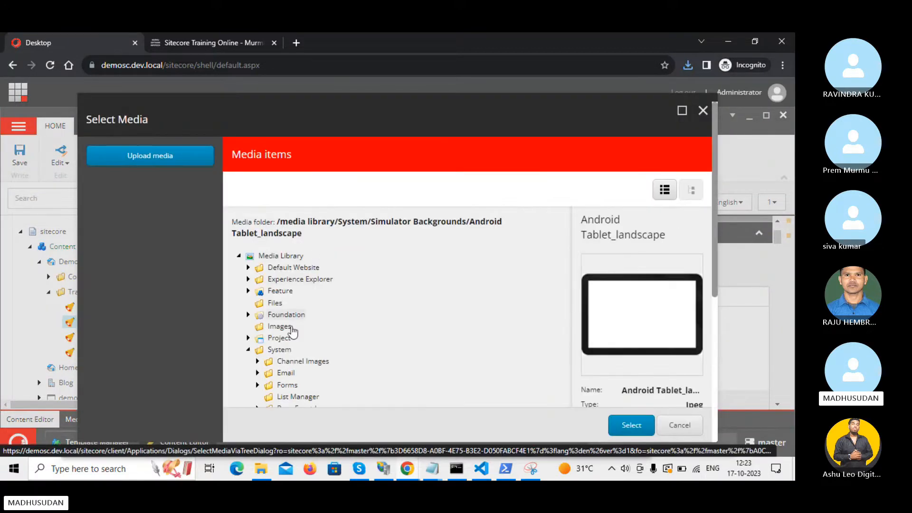
pyautogui.scroll(-3, 294, 332)
pyautogui.scroll(3, 293, 333)
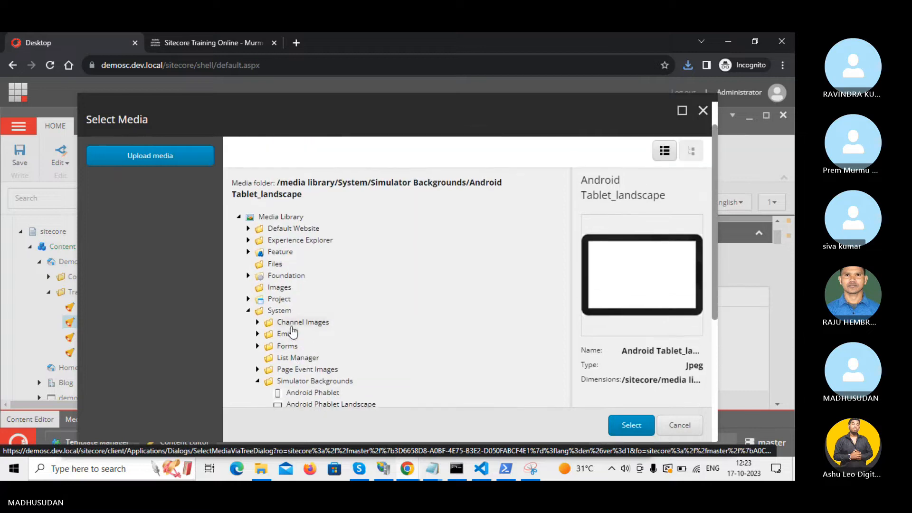
pyautogui.click(249, 299)
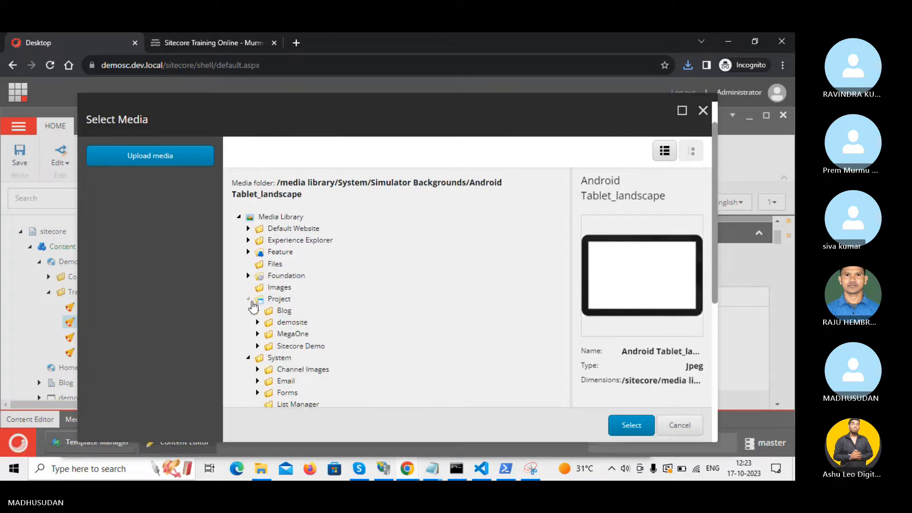
pyautogui.scroll(-1, 256, 318)
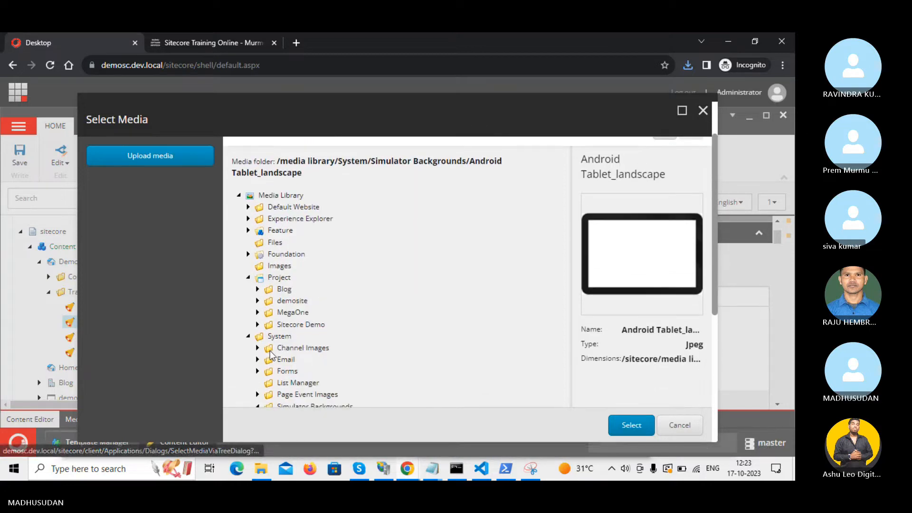
pyautogui.click(257, 325)
pyautogui.scroll(-2, 370, 329)
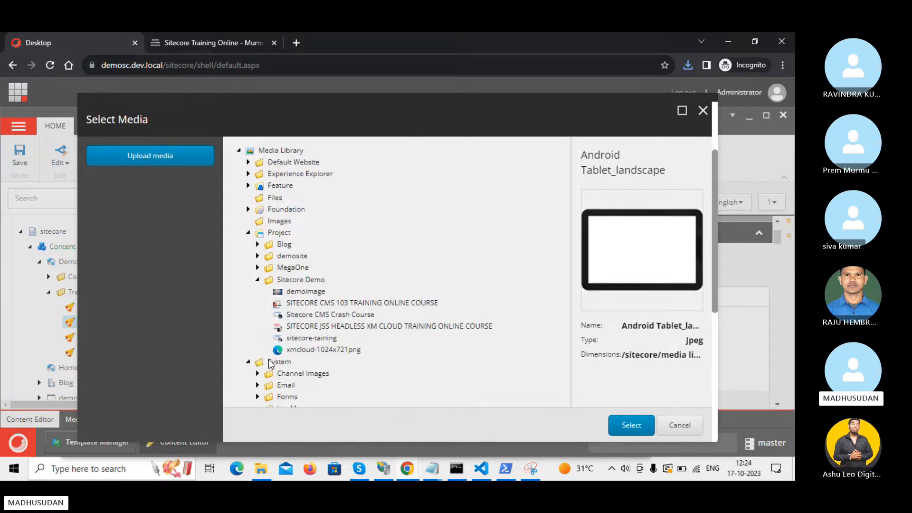
pyautogui.click(359, 295)
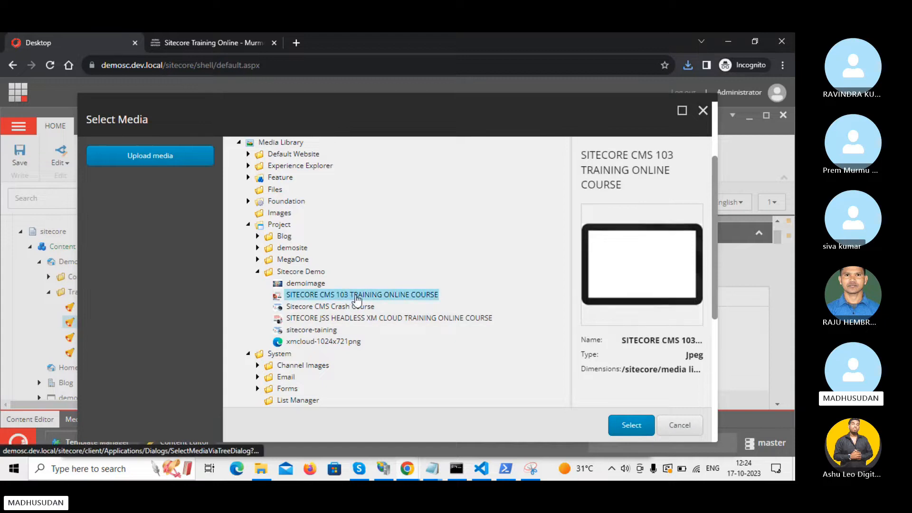
pyautogui.click(627, 426)
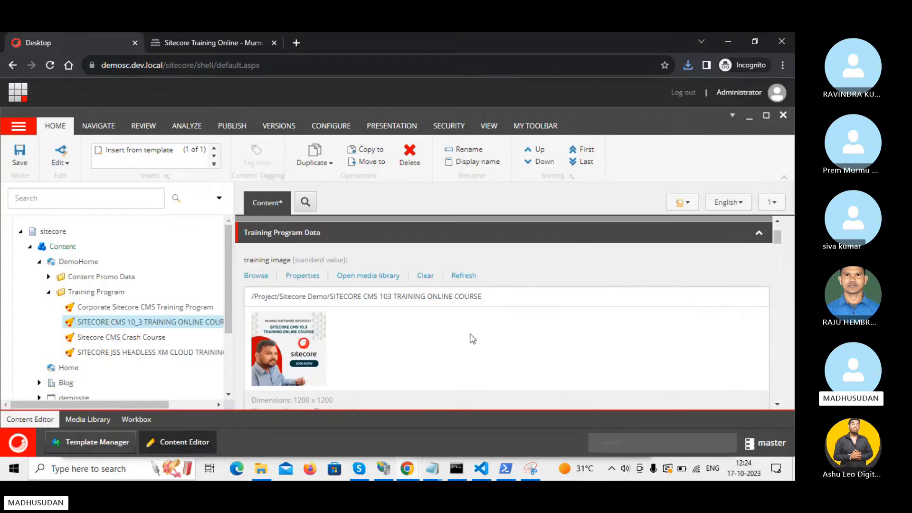
pyautogui.click(17, 157)
pyautogui.scroll(-3, 423, 331)
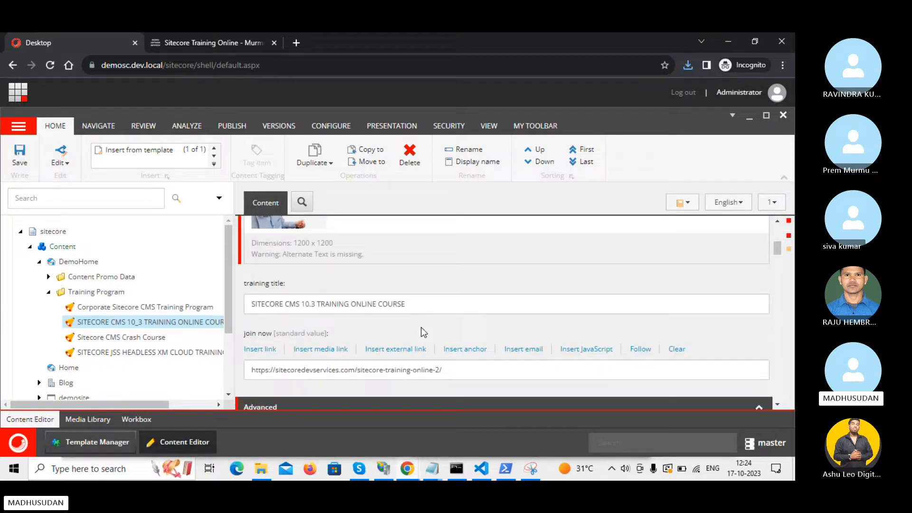
pyautogui.scroll(5, 423, 332)
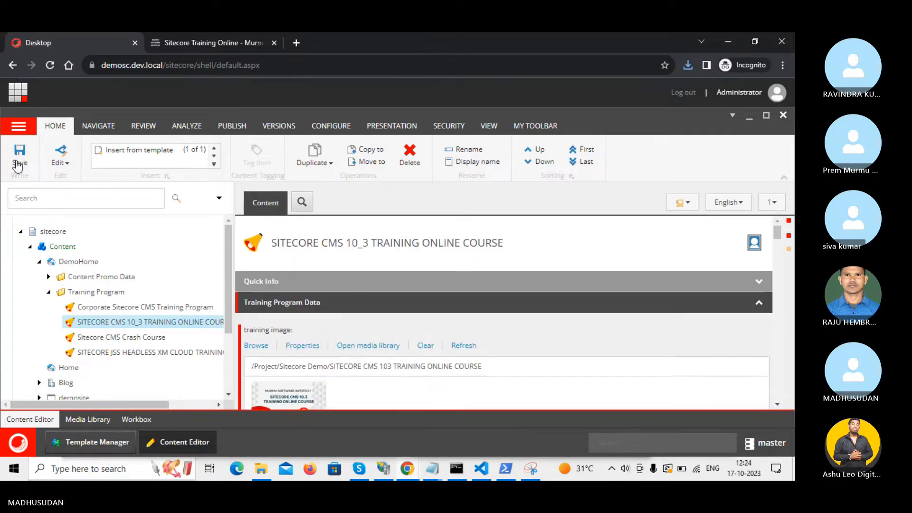
pyautogui.click(18, 165)
# Step: Set the training image's alternate text to "SITECORE CMS 10.3 TRAINING ONLINE COURSE"
pyautogui.scroll(-3, 476, 349)
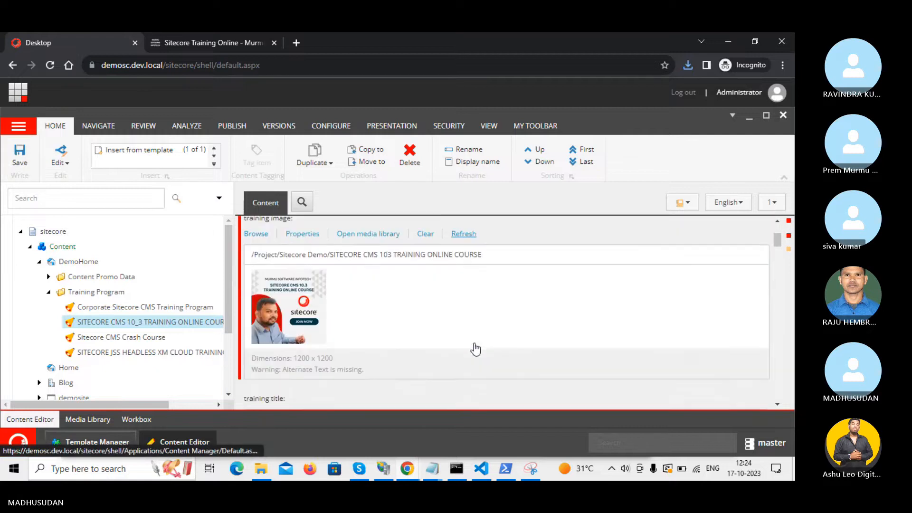
pyautogui.scroll(-2, 474, 343)
pyautogui.scroll(1, 475, 343)
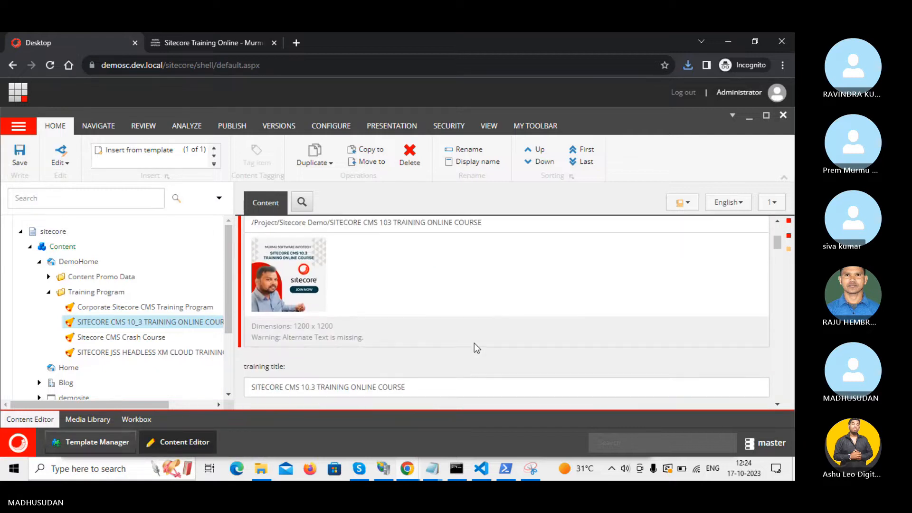
pyautogui.scroll(2, 474, 343)
pyautogui.click(303, 312)
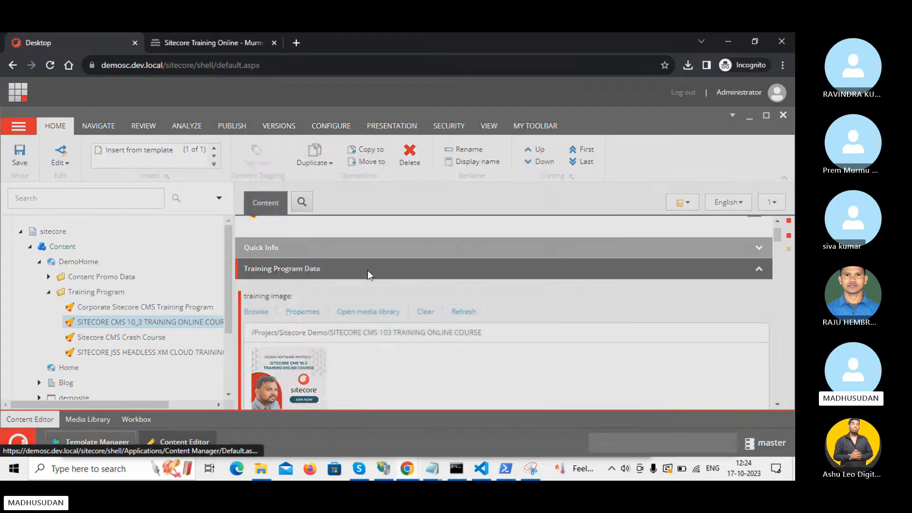
pyautogui.write('SITECORE CMS 10.3 TRAINING ONLINE COURSE')
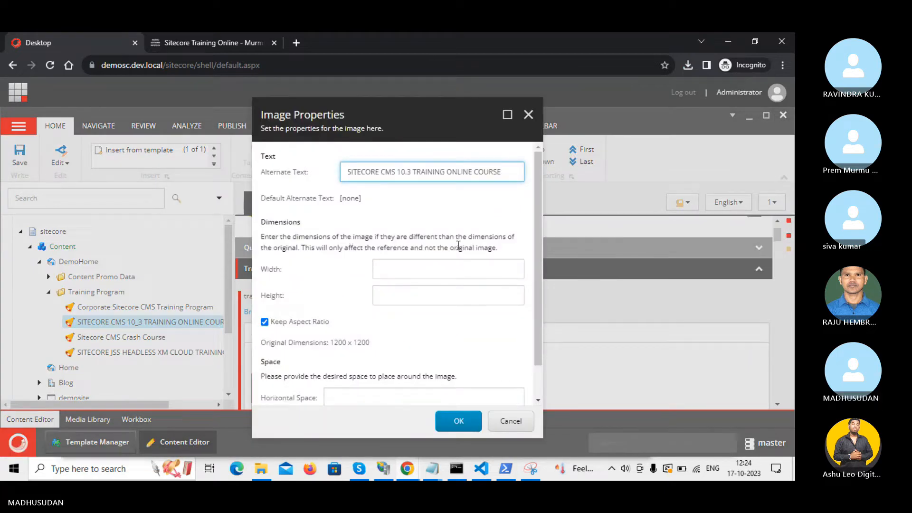
pyautogui.click(459, 421)
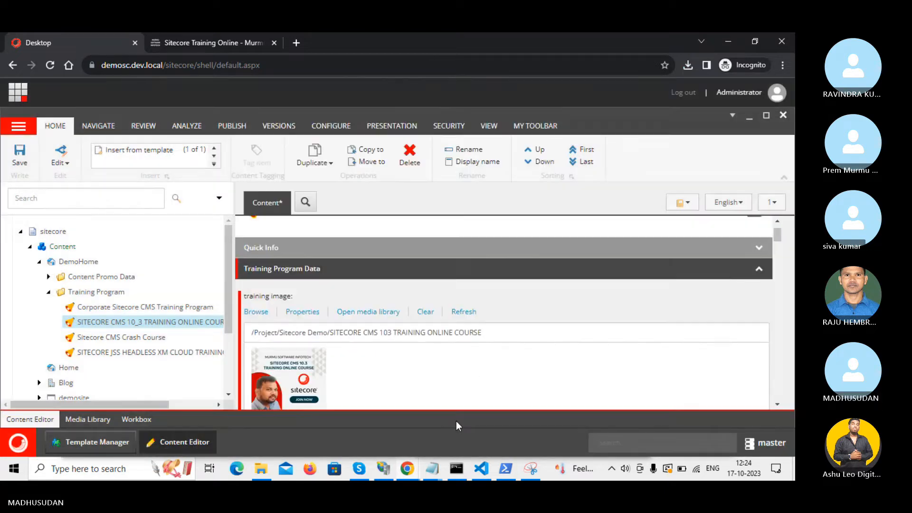
# Step: Open the join now field's external link settings and replace the link description with "JOIN"
pyautogui.scroll(-5, 456, 364)
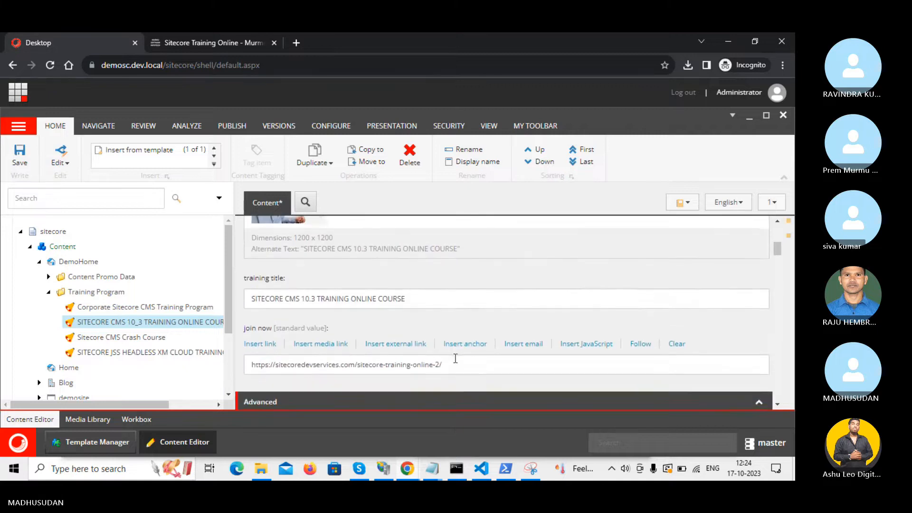
pyautogui.scroll(-1, 456, 364)
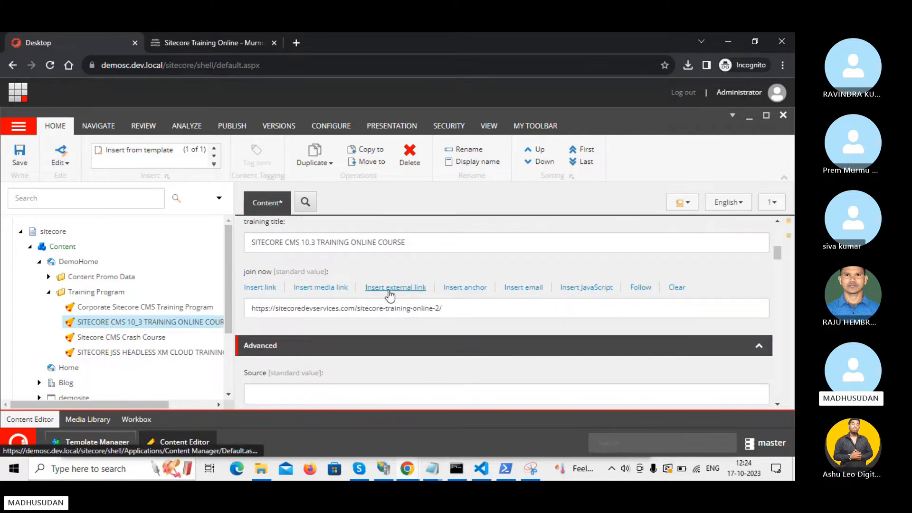
pyautogui.click(389, 288)
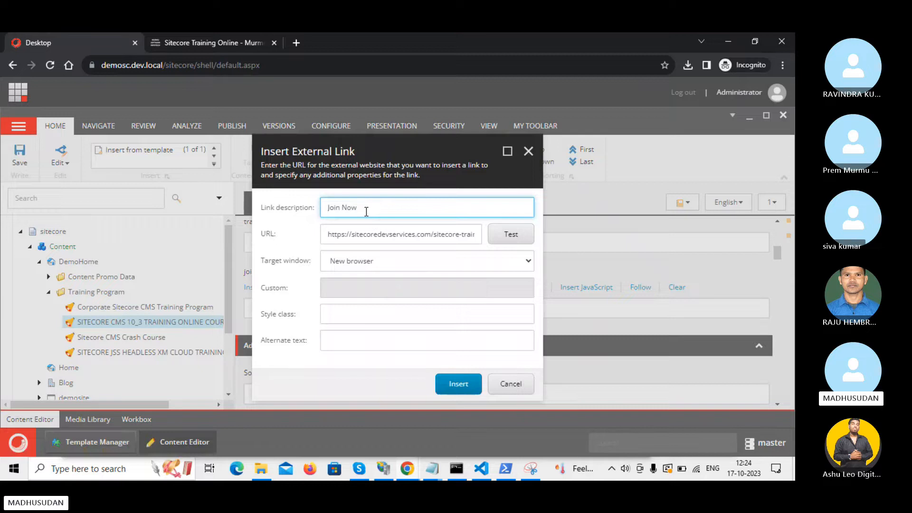
pyautogui.hotkey('ctrl', 'a')
pyautogui.press('BackSpace')
pyautogui.write('JOIN')
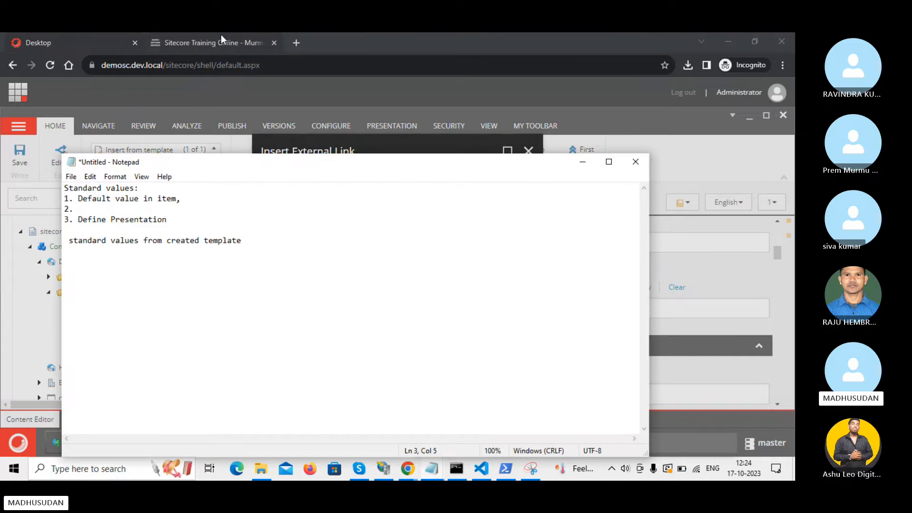
# Step: Copy the link address of the SITECORE CMS 10.3 TRAINING ONLINE COURSE card's JOIN NOW button on the training website
pyautogui.click(221, 38)
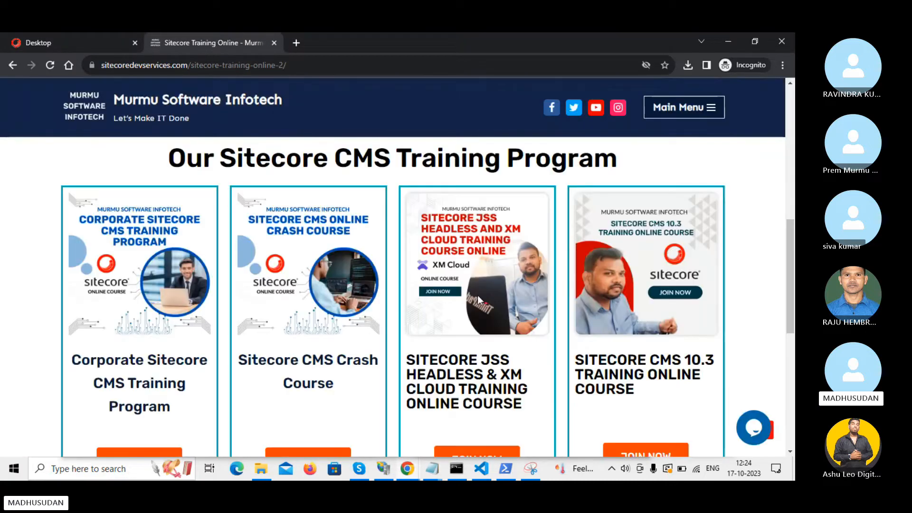
pyautogui.scroll(-3, 623, 314)
pyautogui.rightClick(667, 312)
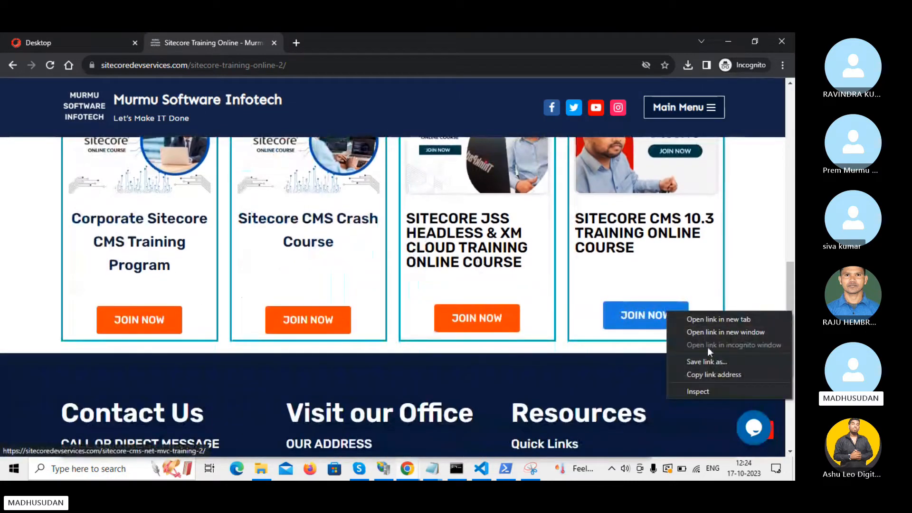
pyautogui.click(708, 375)
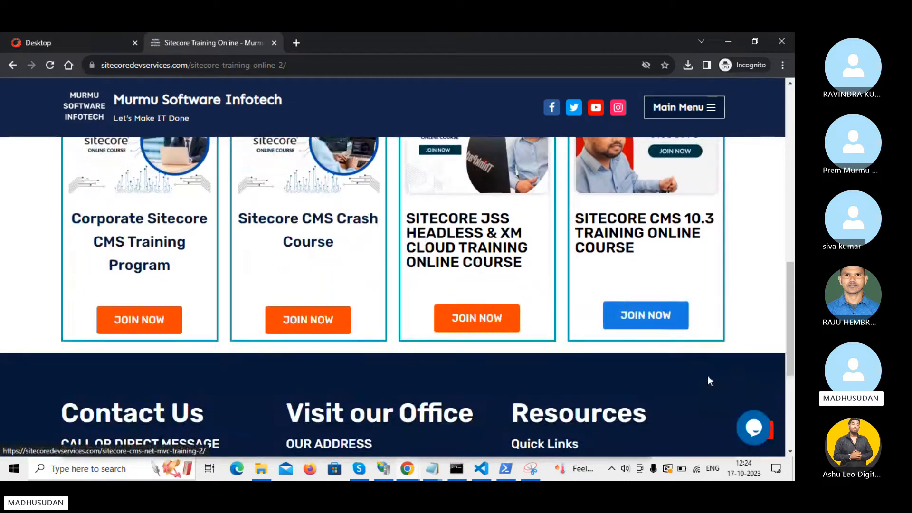
pyautogui.click(54, 34)
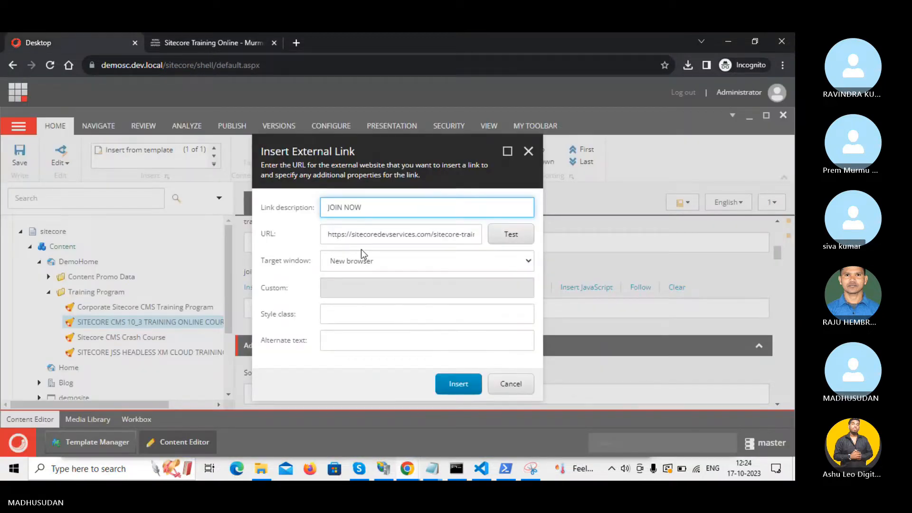
pyautogui.tripleClick(359, 232)
pyautogui.hotkey('ctrl', 'v')
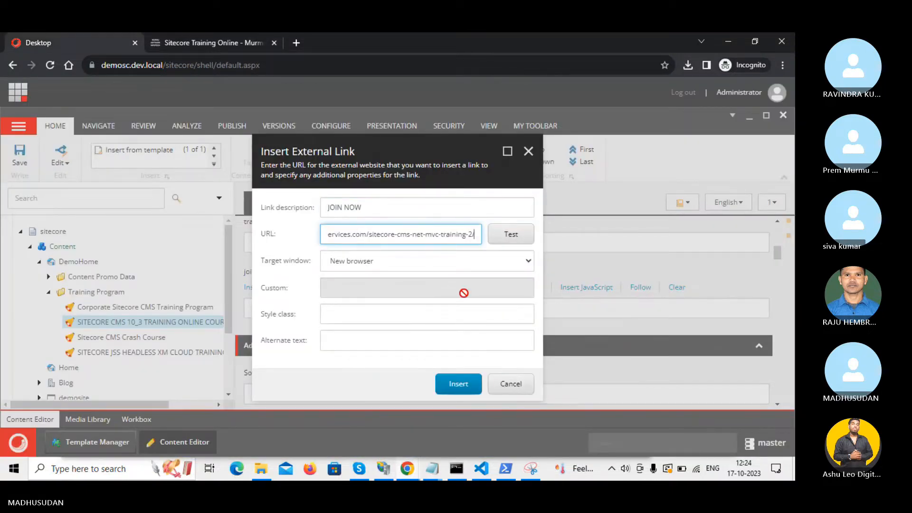
pyautogui.click(473, 388)
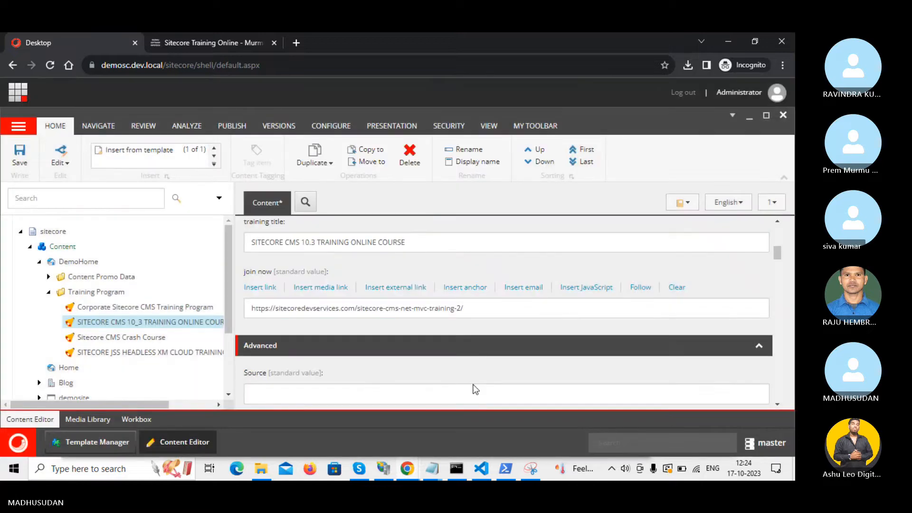
pyautogui.click(26, 162)
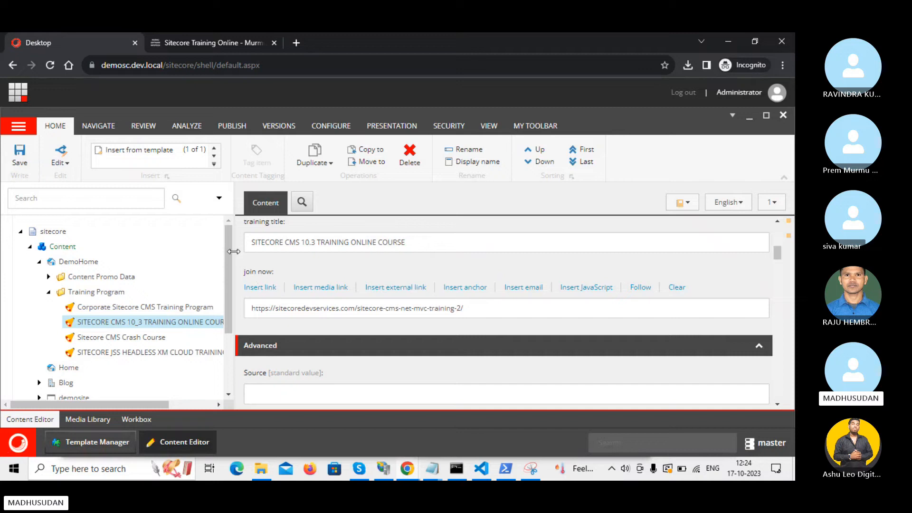
# Step: Widen the content tree and compare the order of the Training Program items with the course cards on the training website
pyautogui.moveTo(234, 251); pyautogui.dragTo(301, 261)
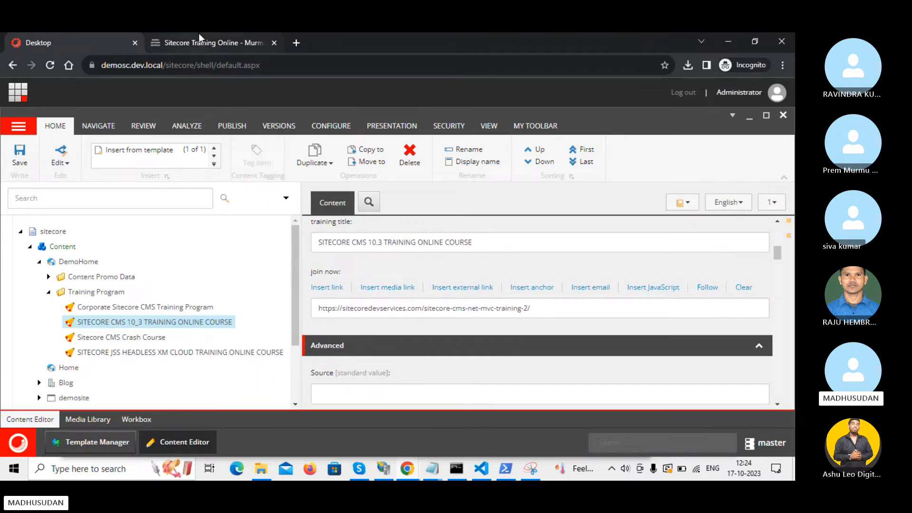
pyautogui.click(228, 43)
pyautogui.scroll(2, 316, 278)
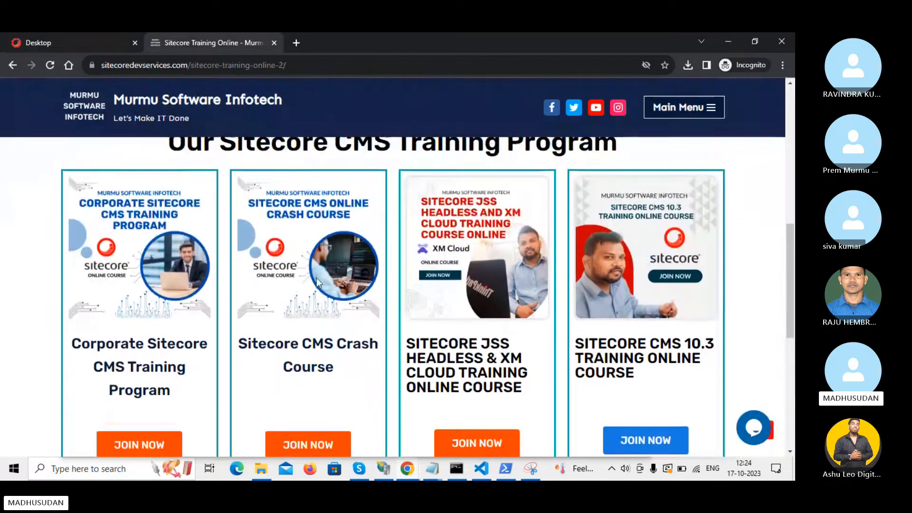
pyautogui.scroll(-3, 304, 274)
pyautogui.scroll(4, 115, 145)
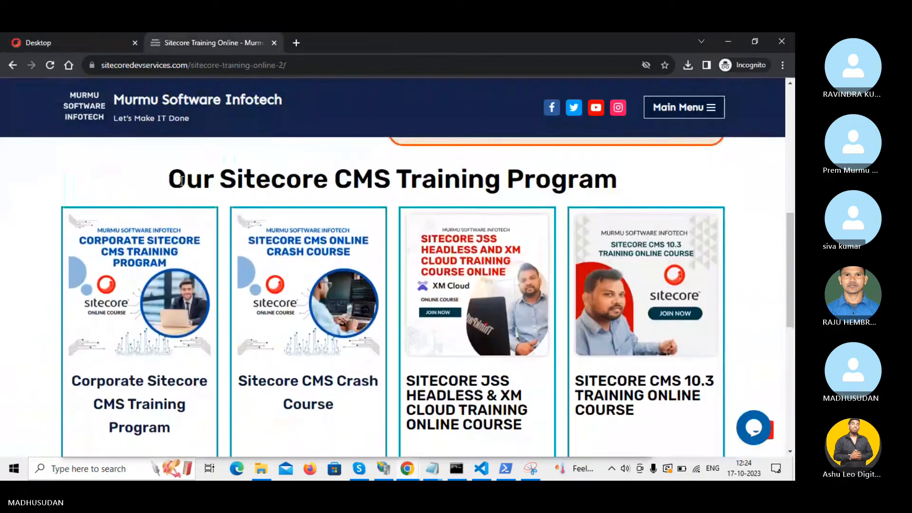
pyautogui.scroll(-1, 95, 143)
pyautogui.click(39, 40)
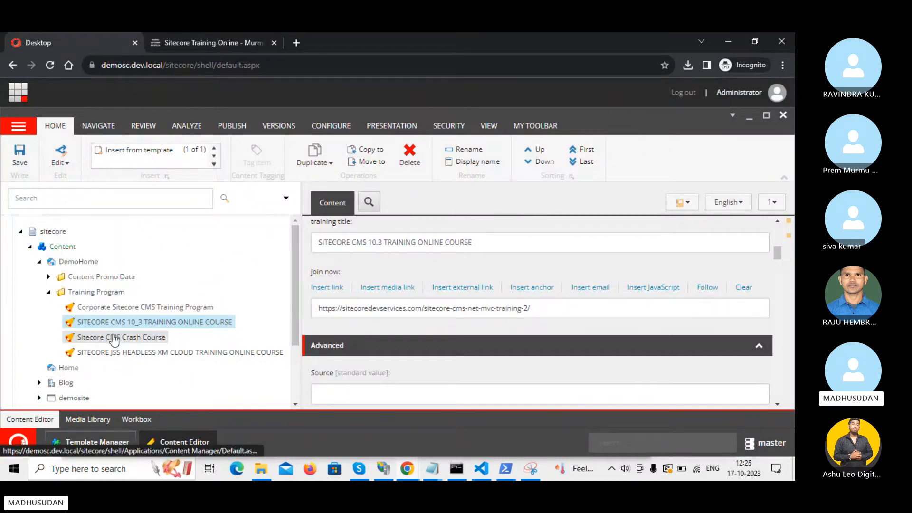
pyautogui.click(208, 35)
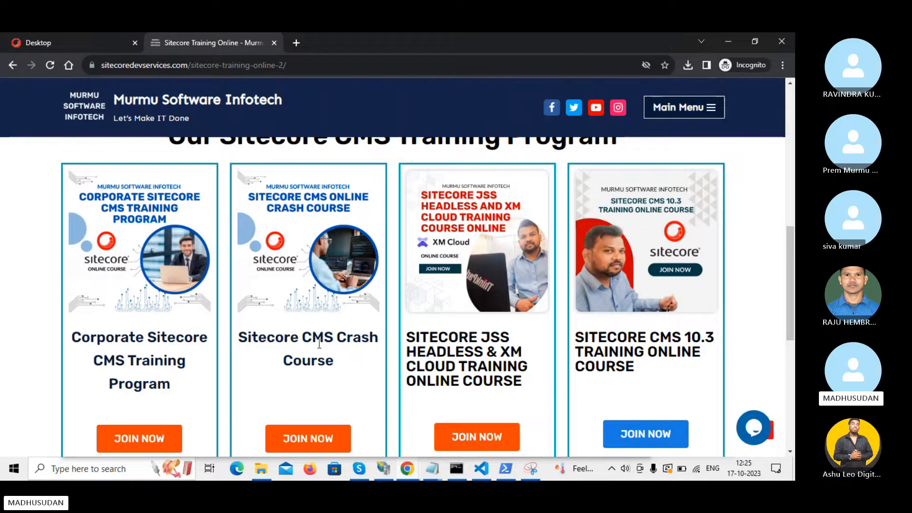
pyautogui.click(54, 42)
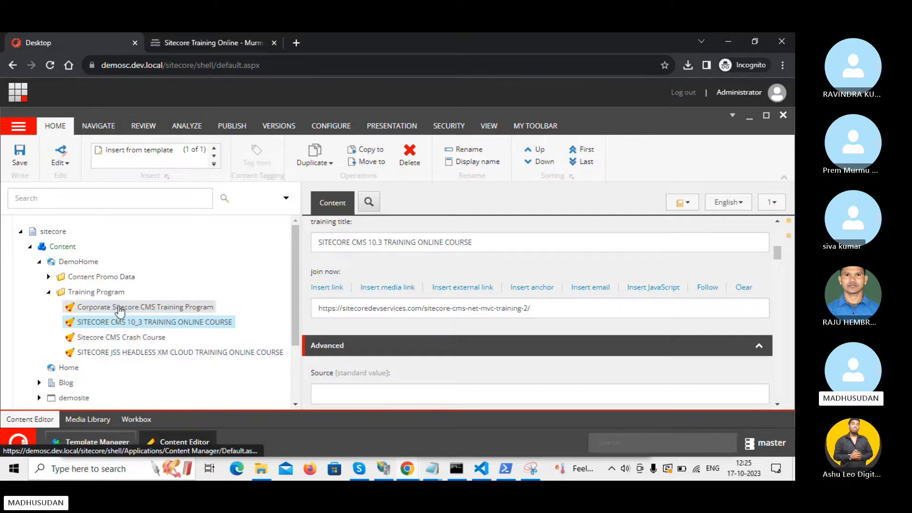
# Step: Move the SITECORE CMS 10_3 TRAINING ONLINE COURSE item down two places under Training Program and check the order against the website
pyautogui.click(119, 308)
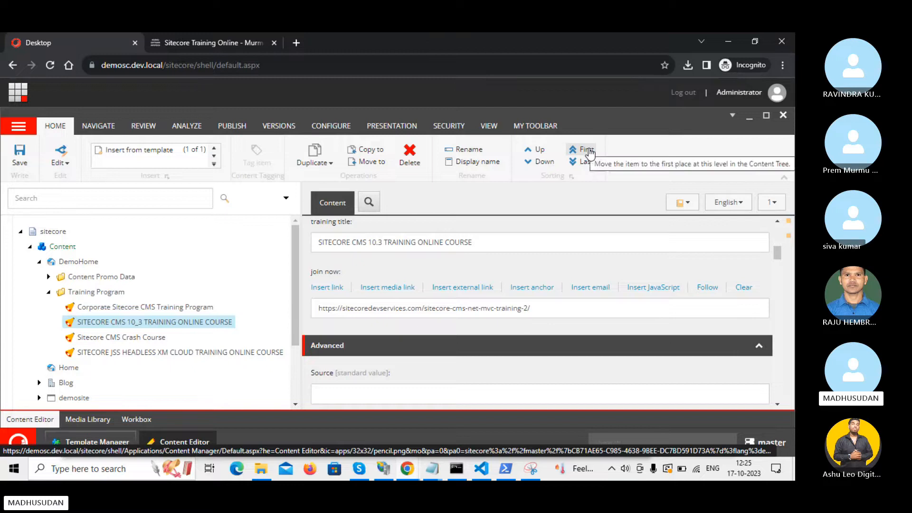
pyautogui.click(528, 166)
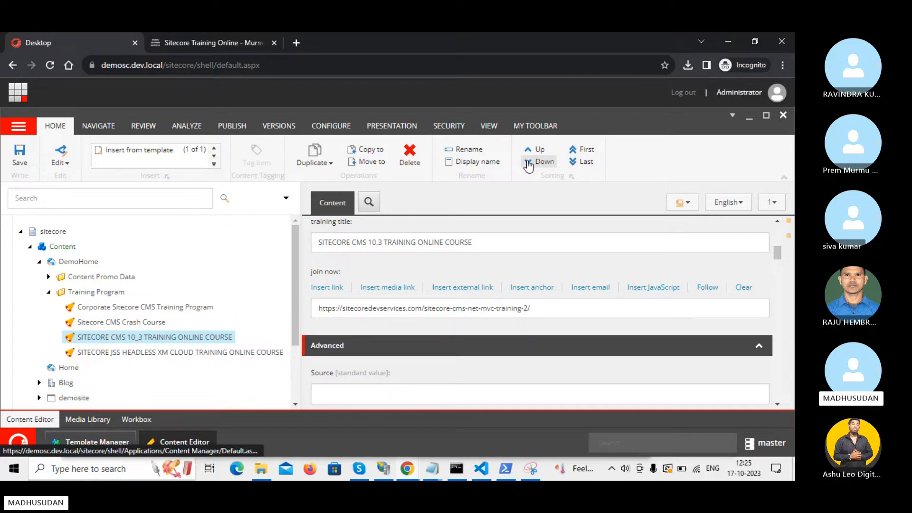
pyautogui.click(528, 166)
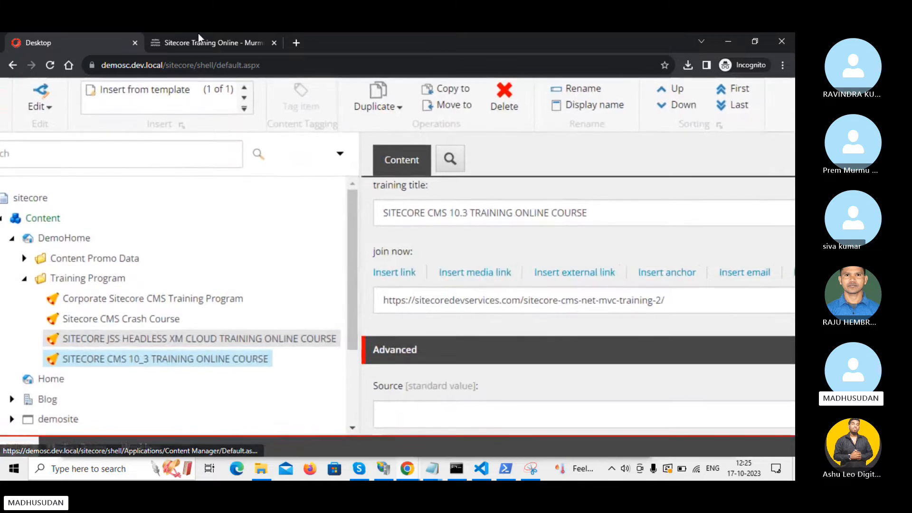
pyautogui.click(200, 43)
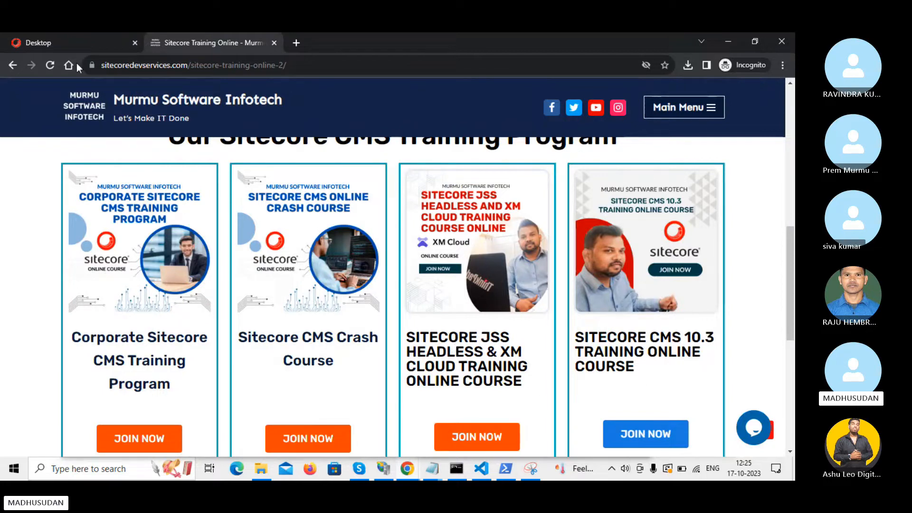
pyautogui.click(59, 41)
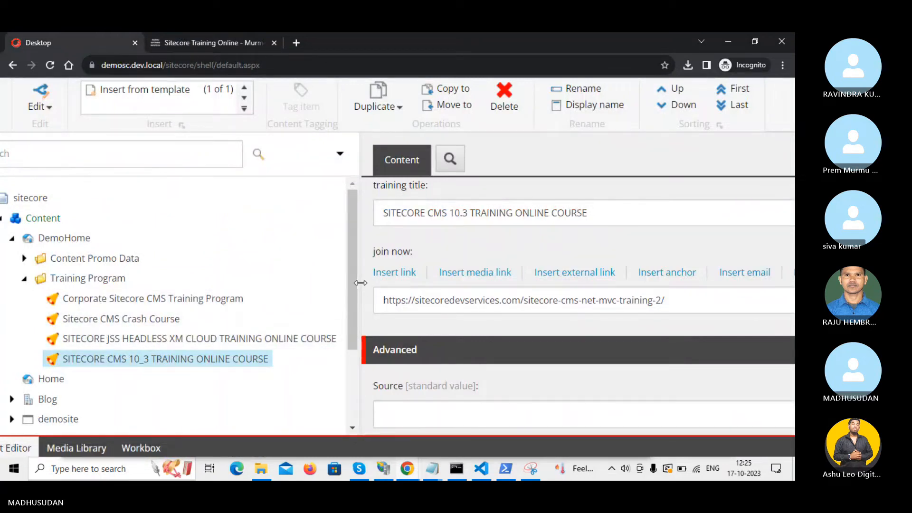
pyautogui.moveTo(360, 288); pyautogui.dragTo(308, 289)
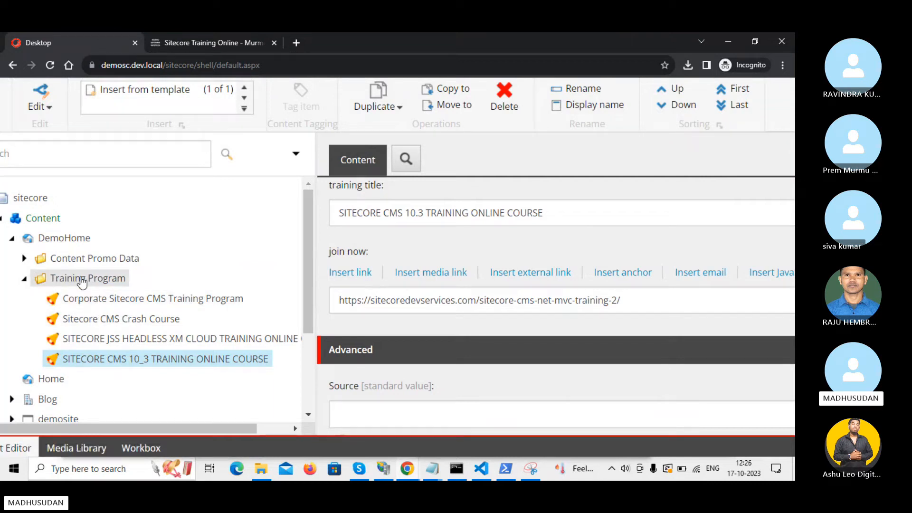
pyautogui.click(23, 280)
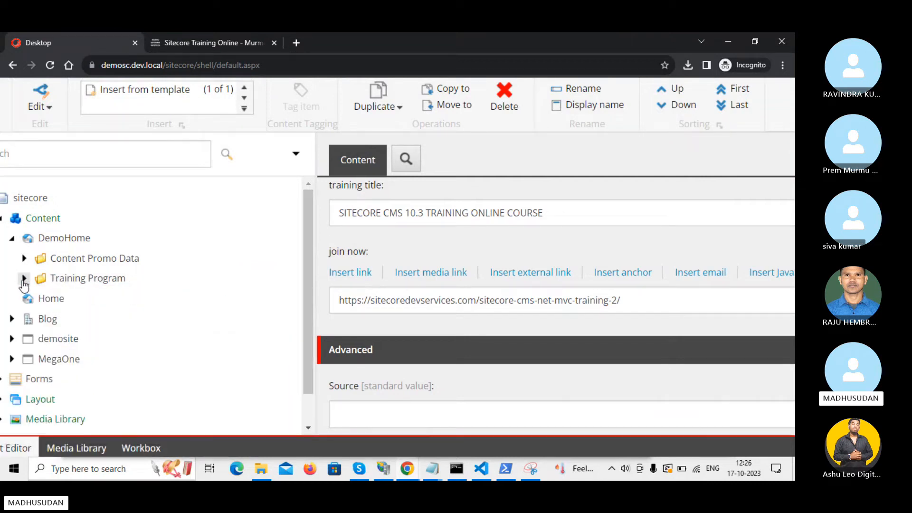
pyautogui.click(23, 281)
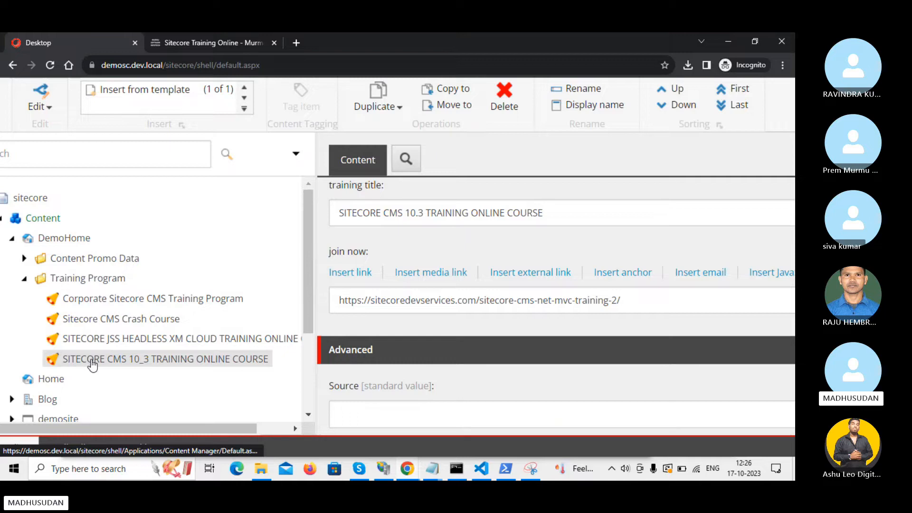
pyautogui.moveTo(200, 431)
pyautogui.mouseDown()
pyautogui.moveTo(239, 430)
pyautogui.moveTo(196, 429)
pyautogui.mouseUp()
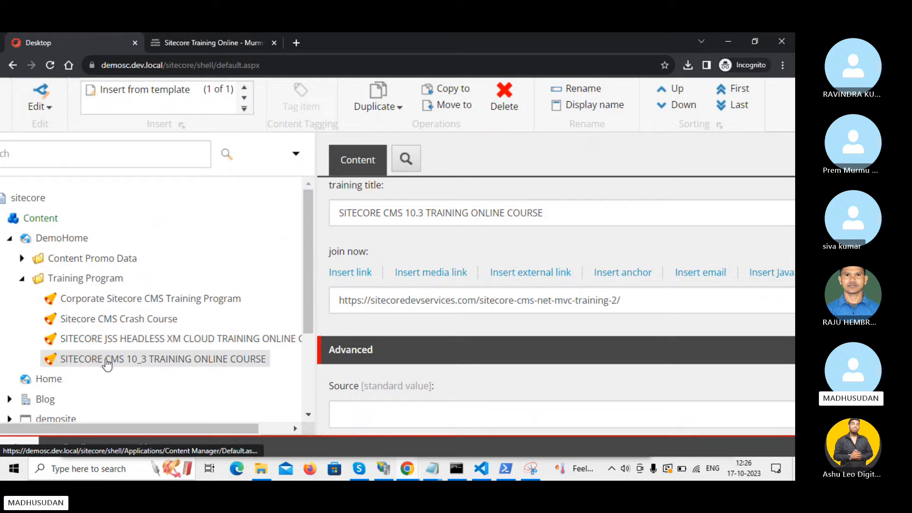
pyautogui.moveTo(129, 426); pyautogui.dragTo(84, 432)
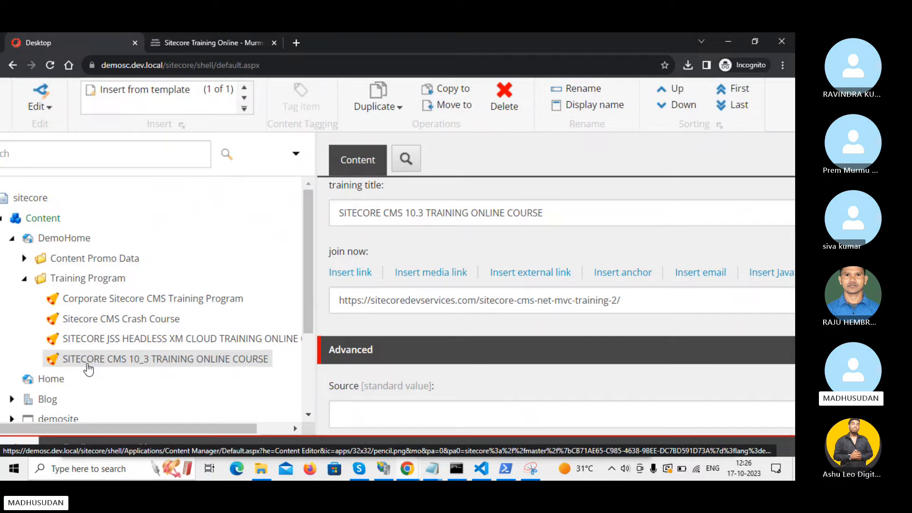
# Step: Review the image, title and join now fields of the Corporate Sitecore CMS Training Program and Sitecore CMS Crash Course items against the website
pyautogui.click(101, 304)
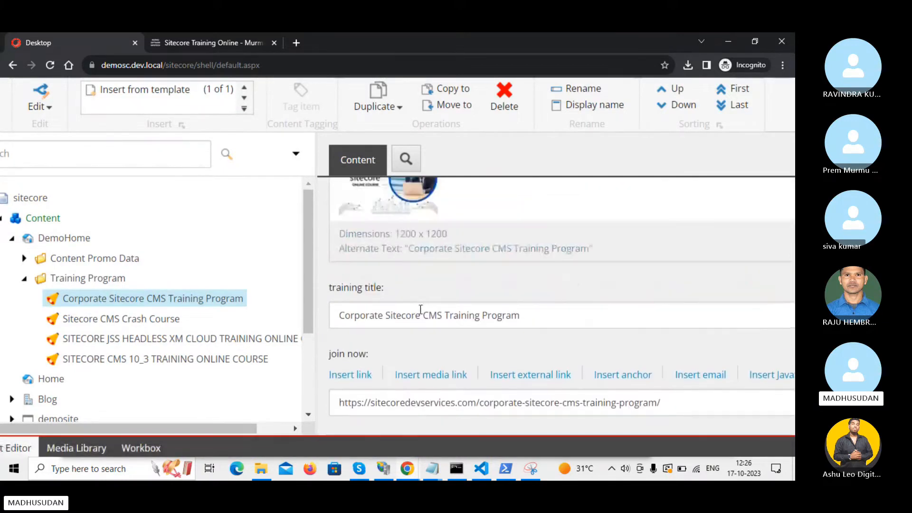
pyautogui.scroll(4, 356, 266)
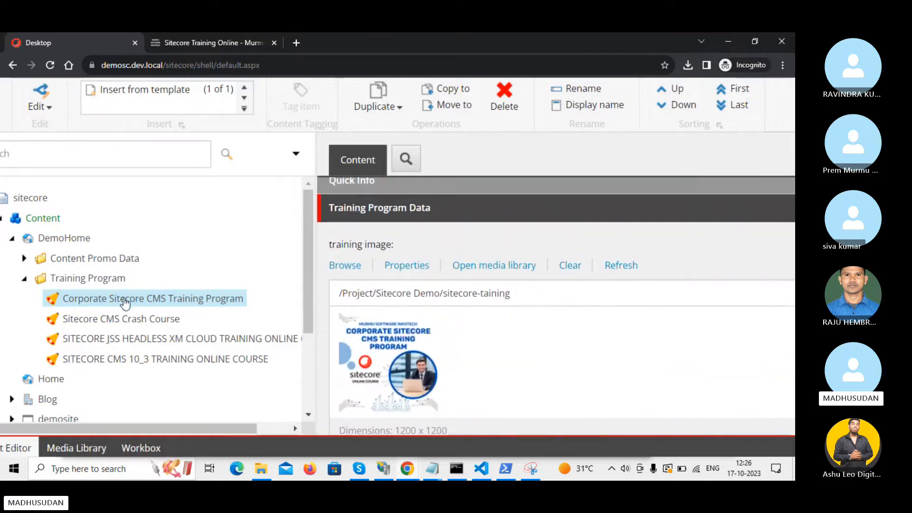
pyautogui.scroll(-2, 399, 342)
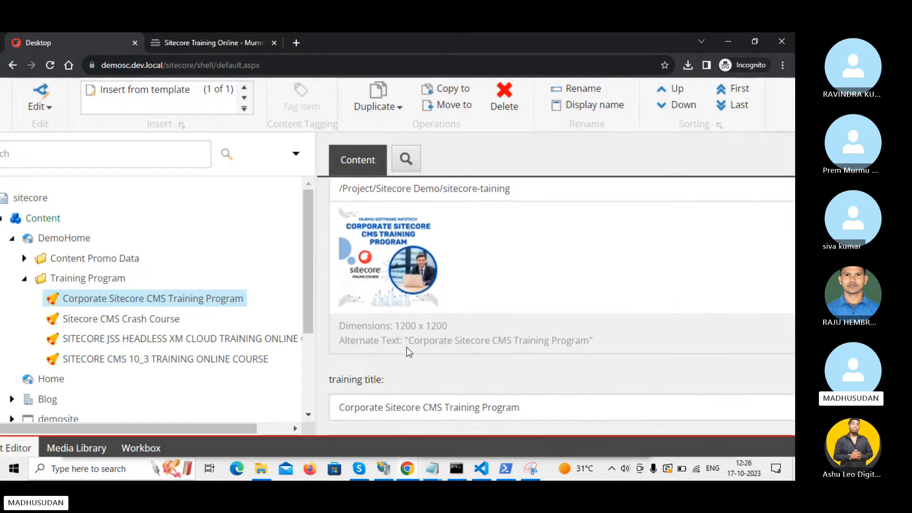
pyautogui.scroll(-2, 399, 332)
pyautogui.scroll(-3, 430, 323)
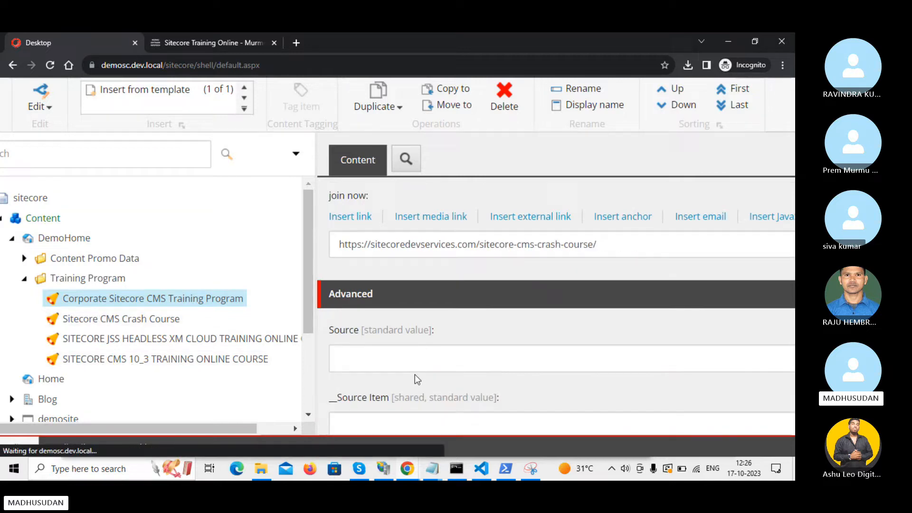
pyautogui.scroll(6, 415, 376)
pyautogui.scroll(-6, 415, 375)
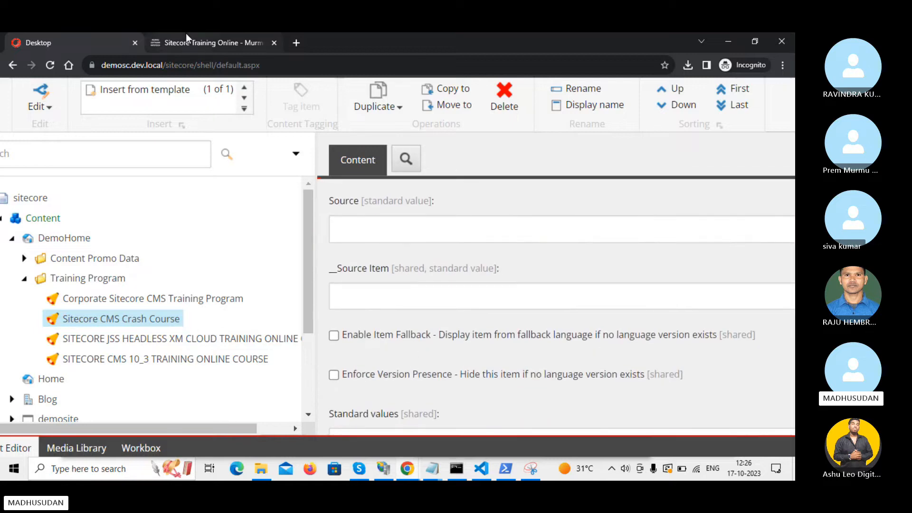
pyautogui.click(186, 38)
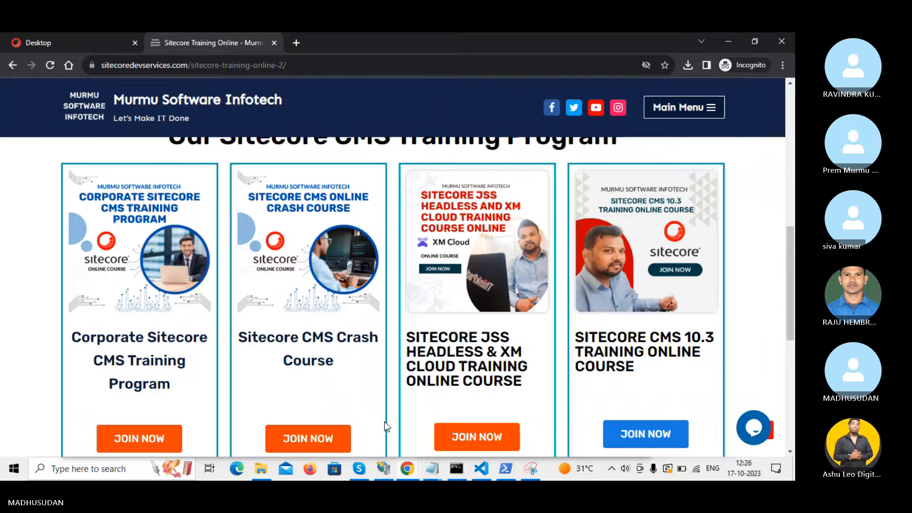
pyautogui.click(45, 34)
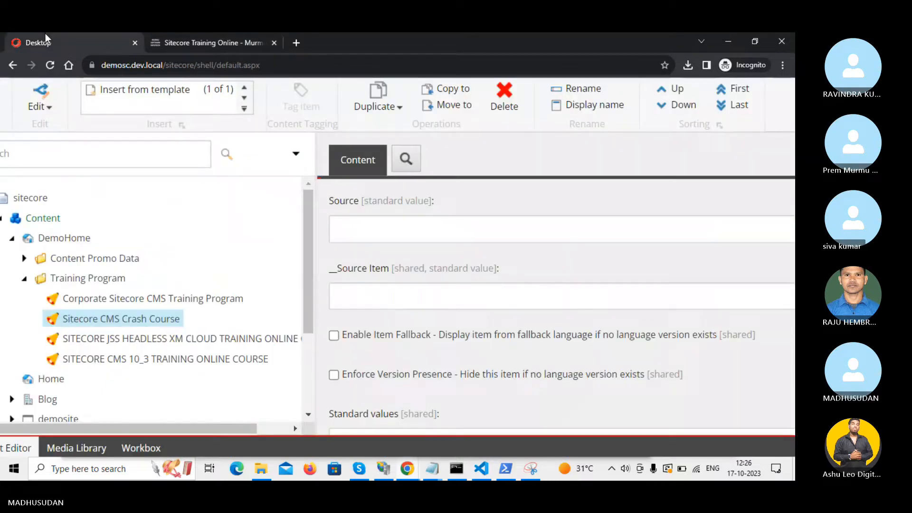
# Step: Switch to the Template Manager and examine the Training Program Folder and Training Program templates under Feature/SitecoreDemo
pyautogui.scroll(-3, 85, 448)
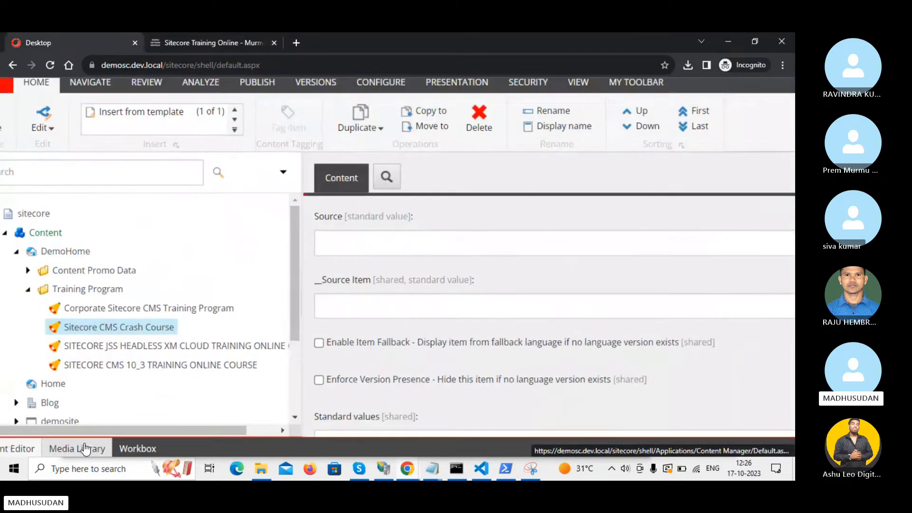
pyautogui.click(85, 446)
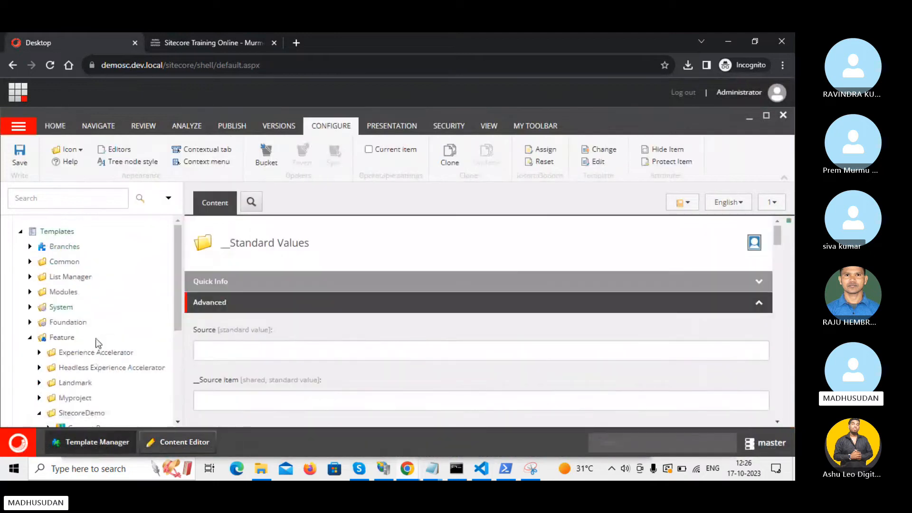
pyautogui.scroll(-3, 98, 342)
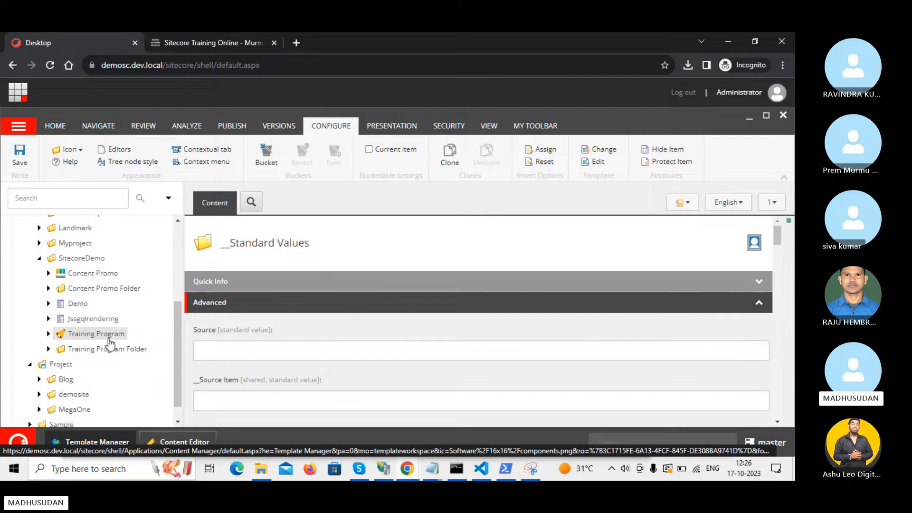
pyautogui.click(82, 349)
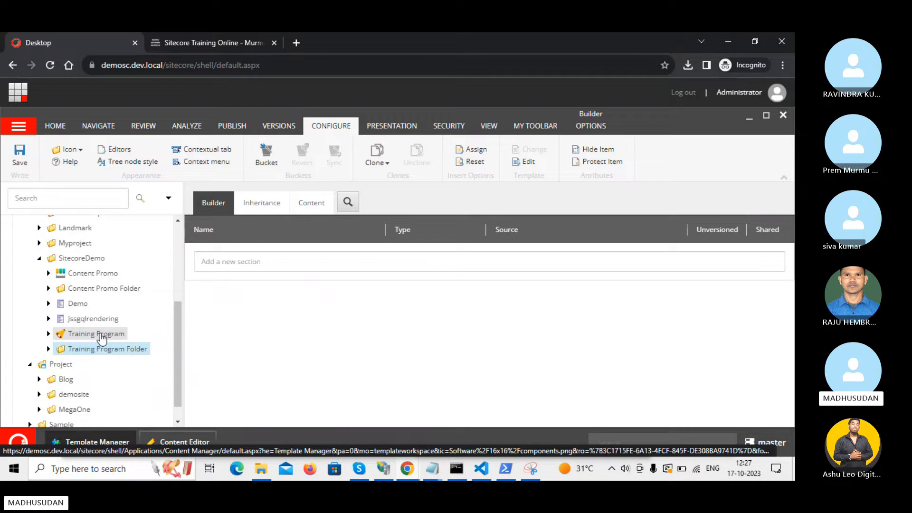
pyautogui.click(101, 335)
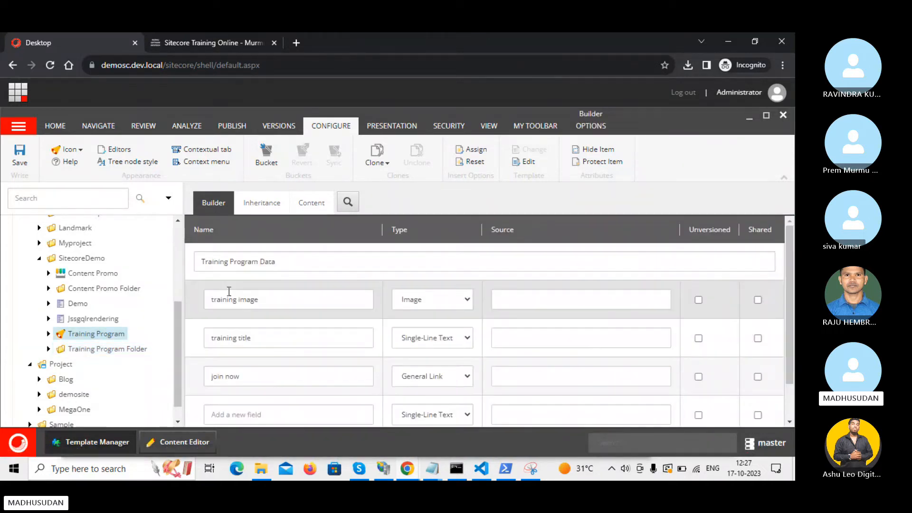
# Step: Go over the Training Program Data section and the training image, training title and join now fields of the Training Program template
pyautogui.moveTo(294, 260); pyautogui.dragTo(221, 256)
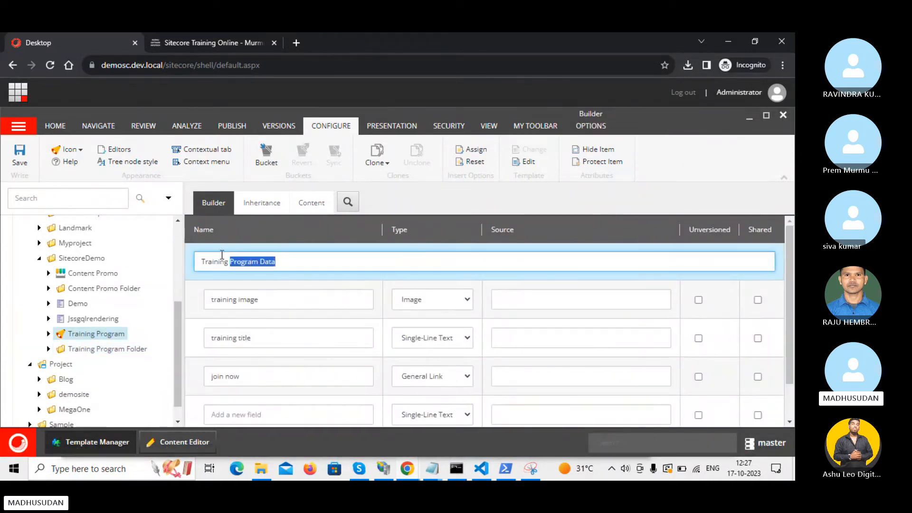
pyautogui.moveTo(269, 302); pyautogui.dragTo(209, 301)
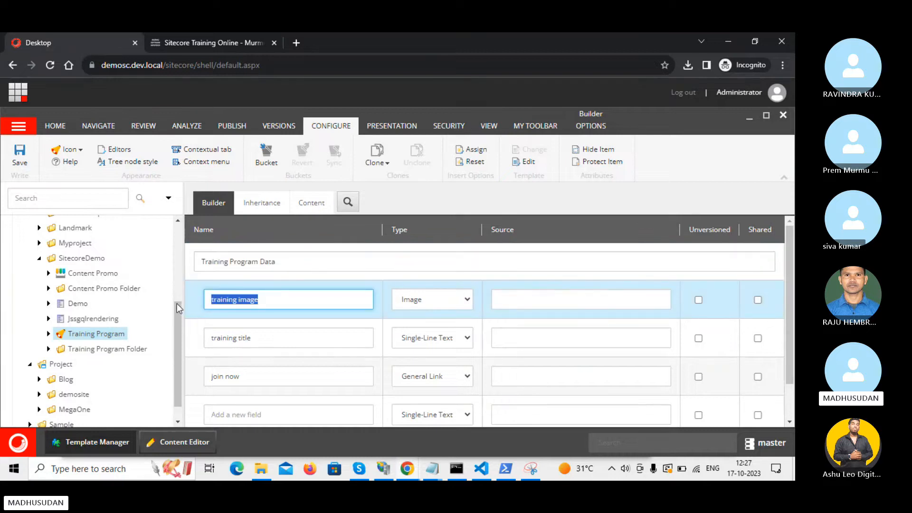
pyautogui.moveTo(271, 337); pyautogui.dragTo(200, 338)
pyautogui.moveTo(263, 377); pyautogui.dragTo(185, 376)
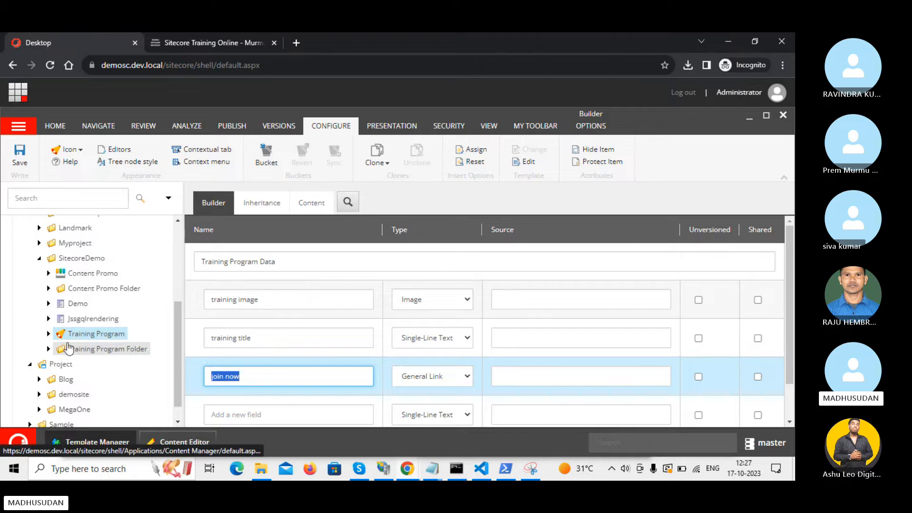
# Step: Review the default image, title and link in the Training Program template's __Standard Values item, and collapse the template again
pyautogui.click(49, 334)
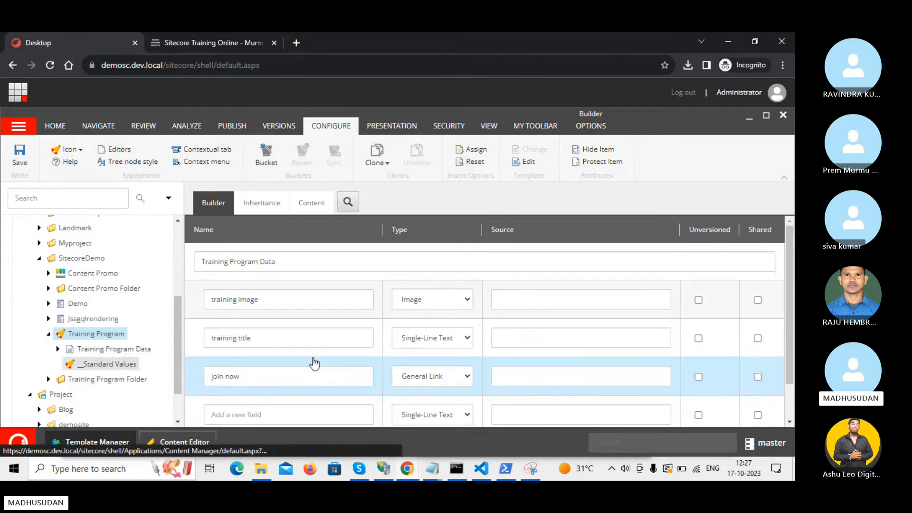
pyautogui.scroll(2, 294, 371)
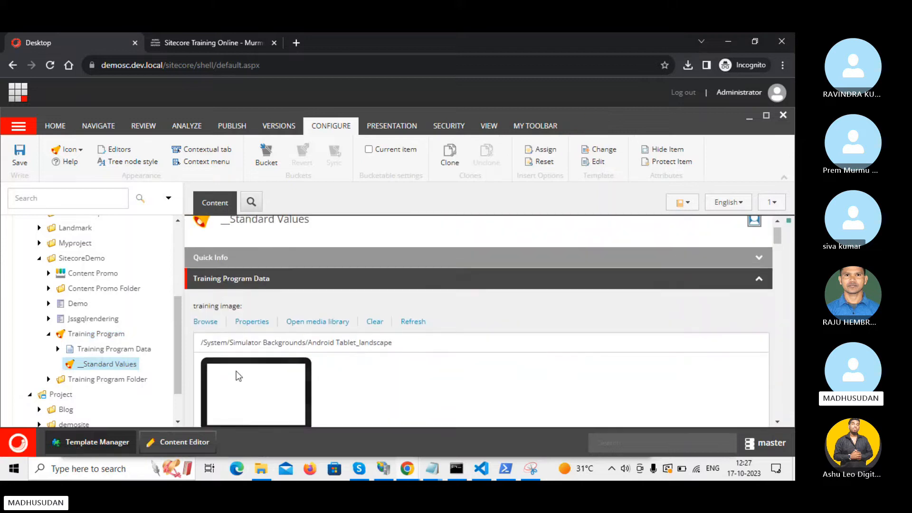
pyautogui.scroll(-5, 346, 385)
pyautogui.scroll(6, 346, 382)
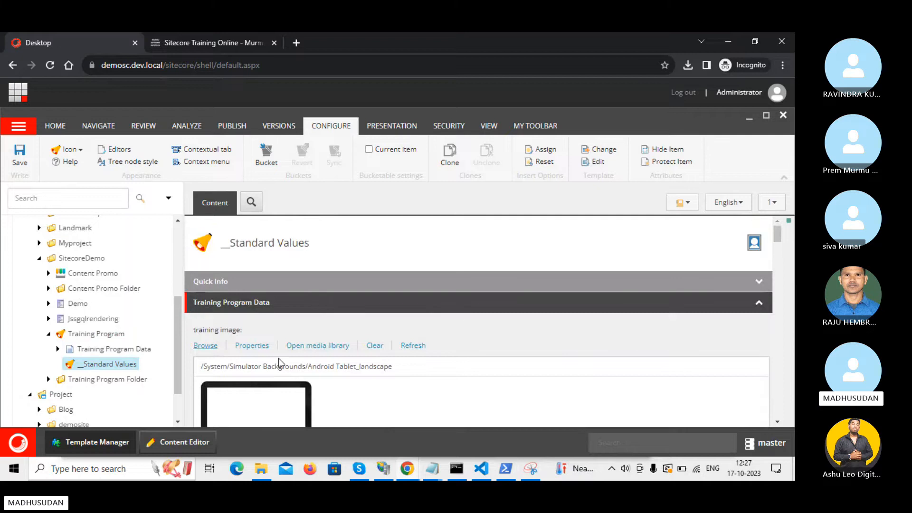
pyautogui.scroll(-3, 290, 359)
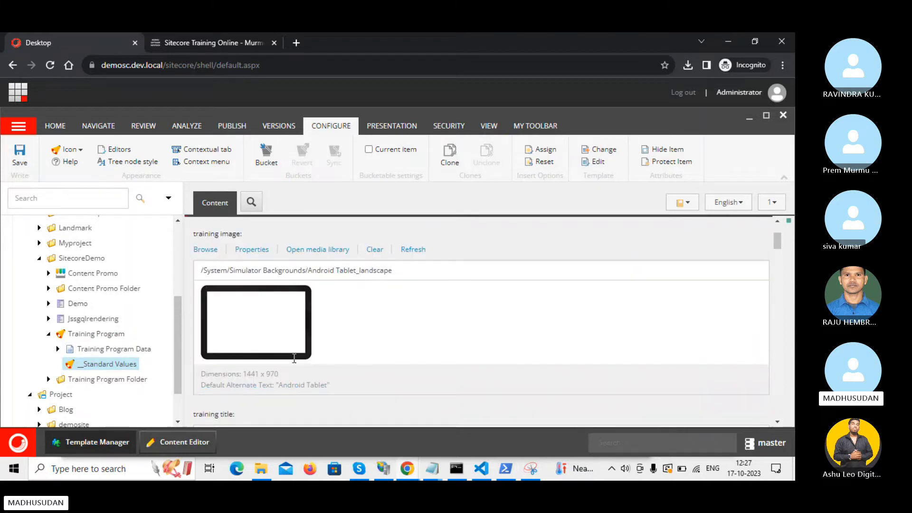
pyautogui.scroll(-1, 294, 359)
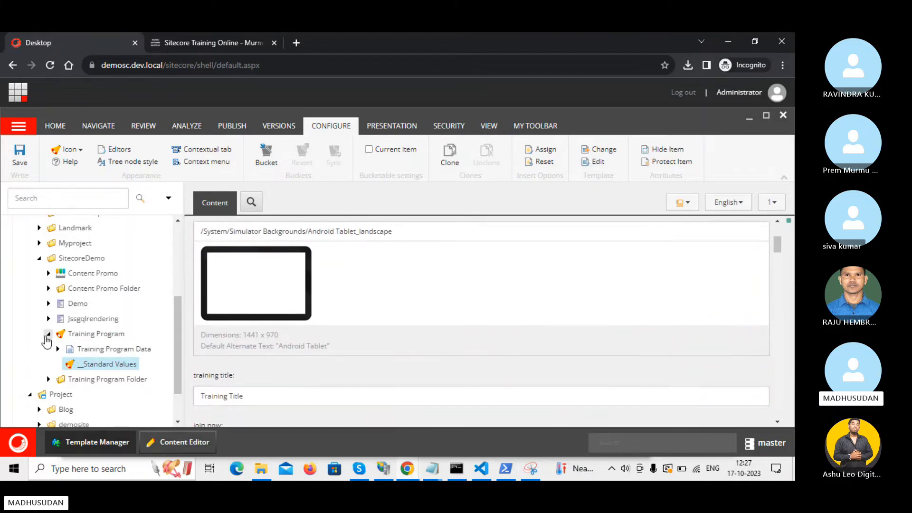
pyautogui.click(47, 334)
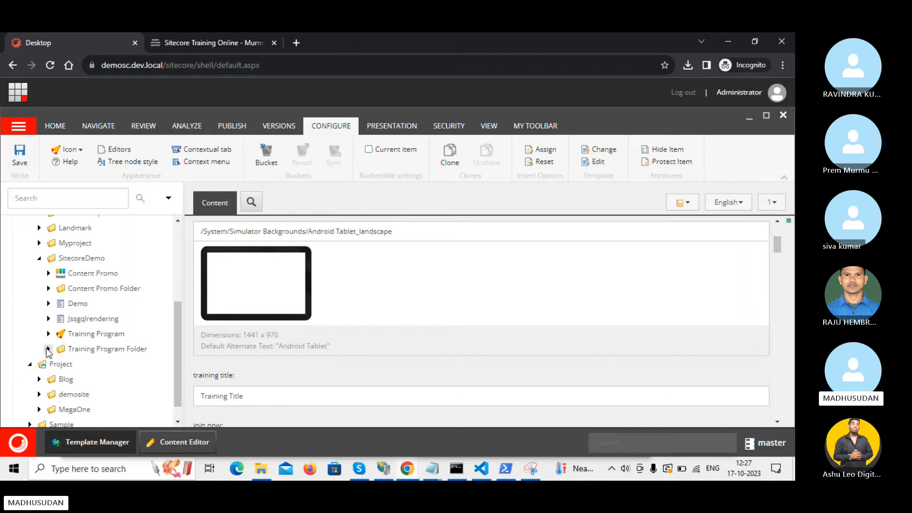
# Step: Inspect the Training Program Folder template's builder and the __Standard Values item beneath it
pyautogui.click(48, 350)
pyautogui.click(108, 352)
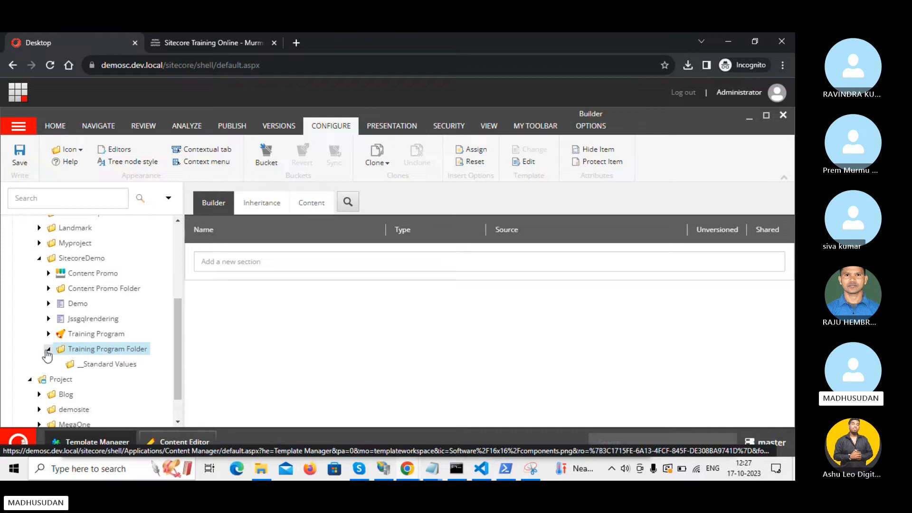
pyautogui.click(48, 349)
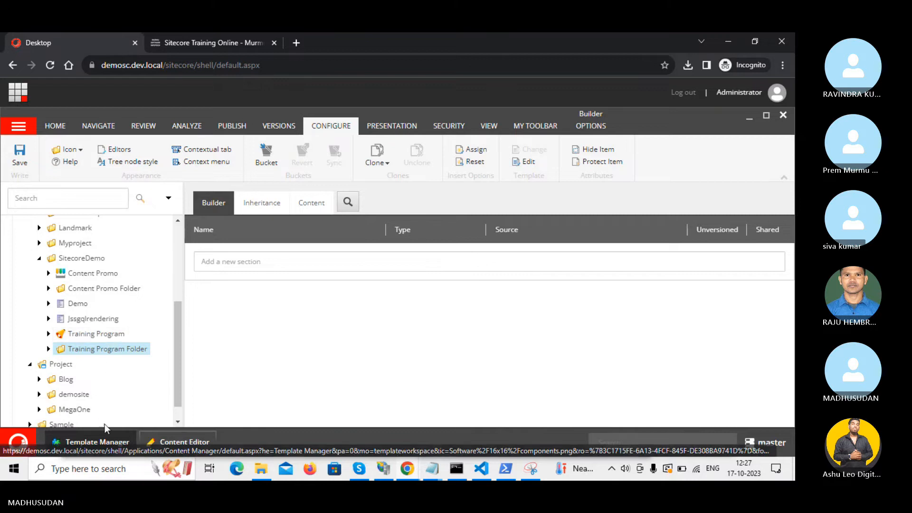
# Step: Switch to the Content Editor and compare the items under Training Program with the course cards on the training website
pyautogui.click(156, 443)
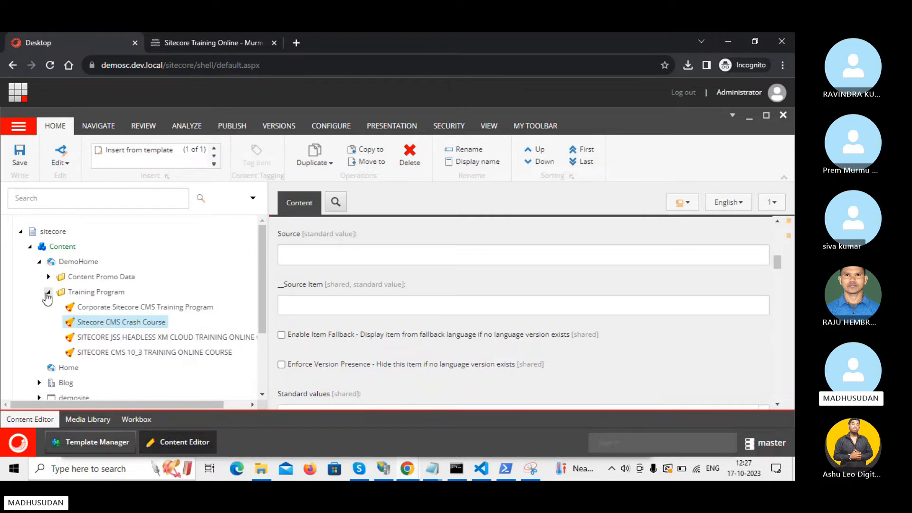
pyautogui.click(48, 292)
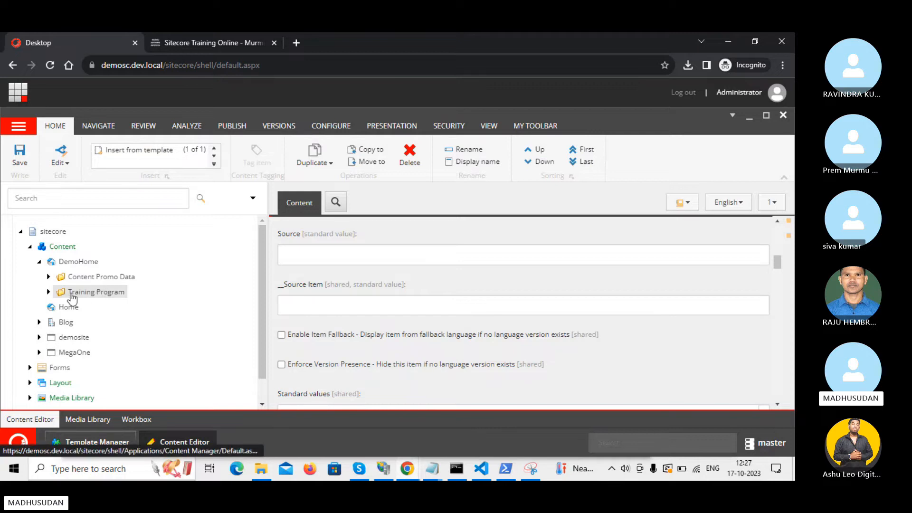
pyautogui.click(47, 293)
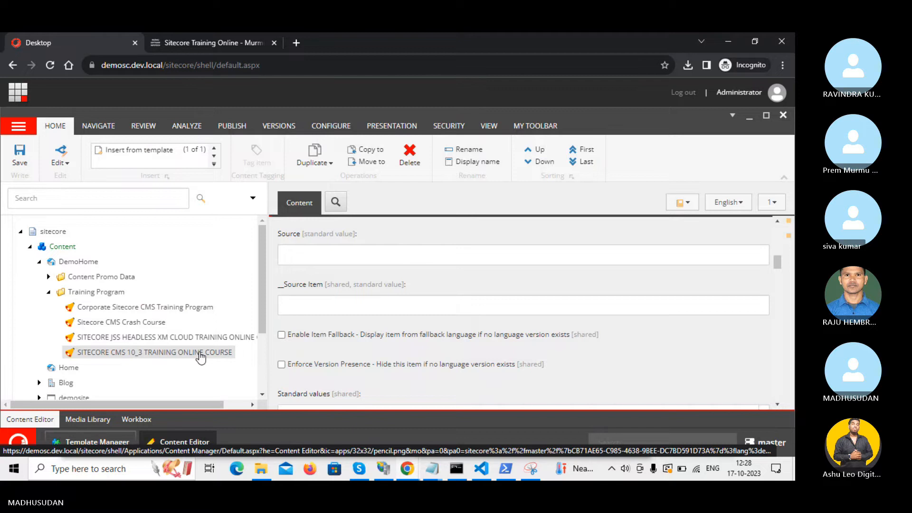
pyautogui.click(190, 42)
pyautogui.scroll(2, 343, 329)
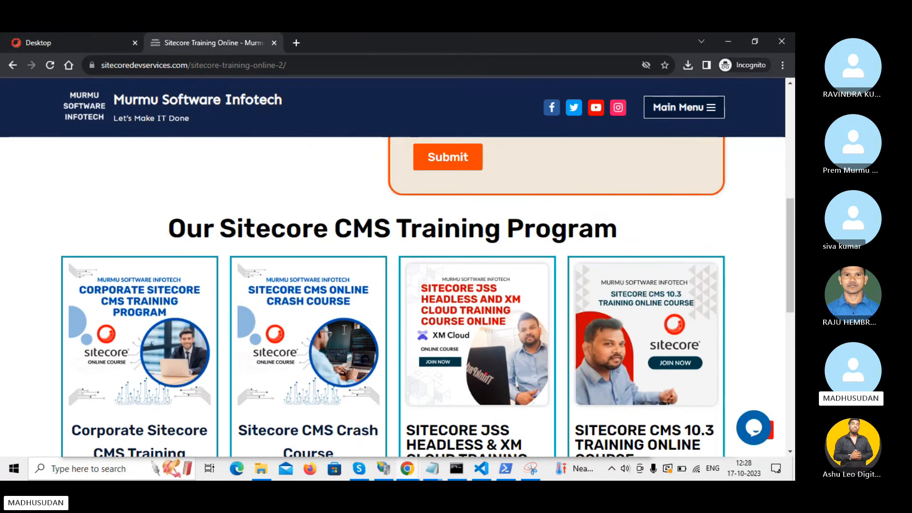
pyautogui.scroll(-2, 344, 329)
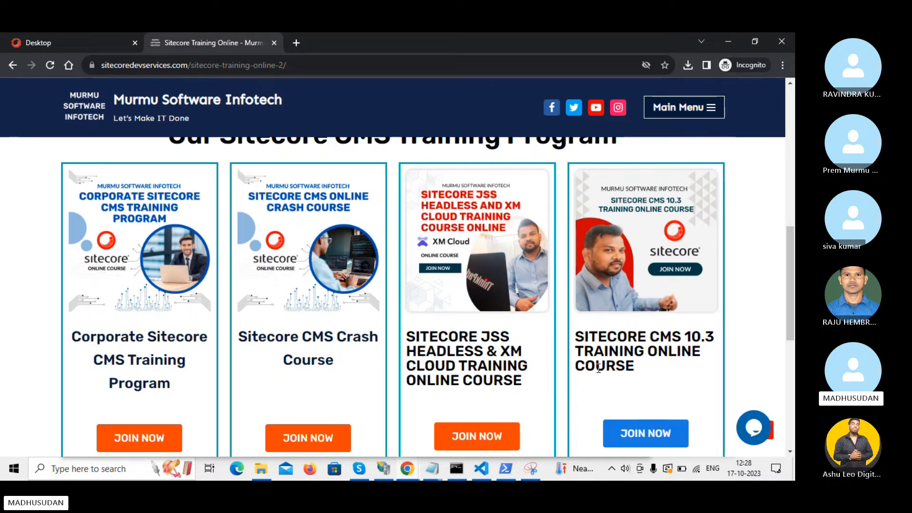
pyautogui.click(27, 44)
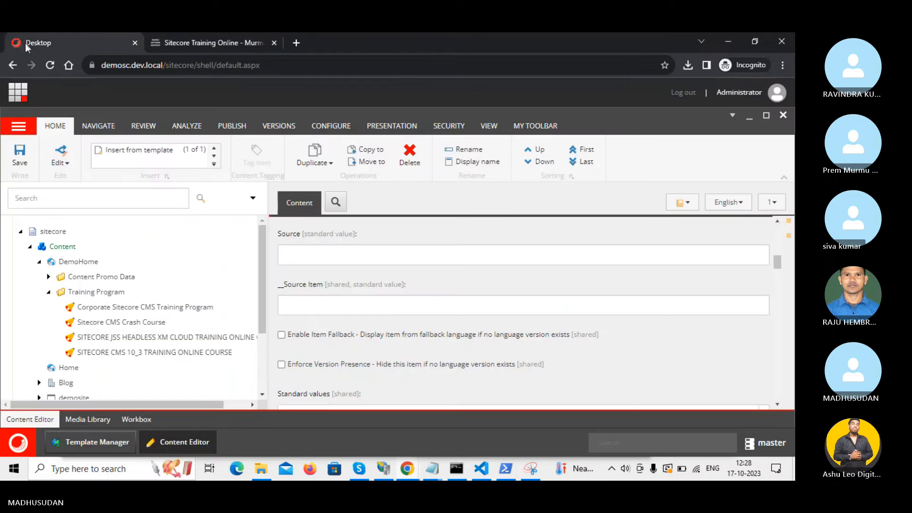
# Step: Compare the Training Program template's fields with the training image, title and join now values of the Corporate Sitecore CMS Training Program item
pyautogui.click(93, 446)
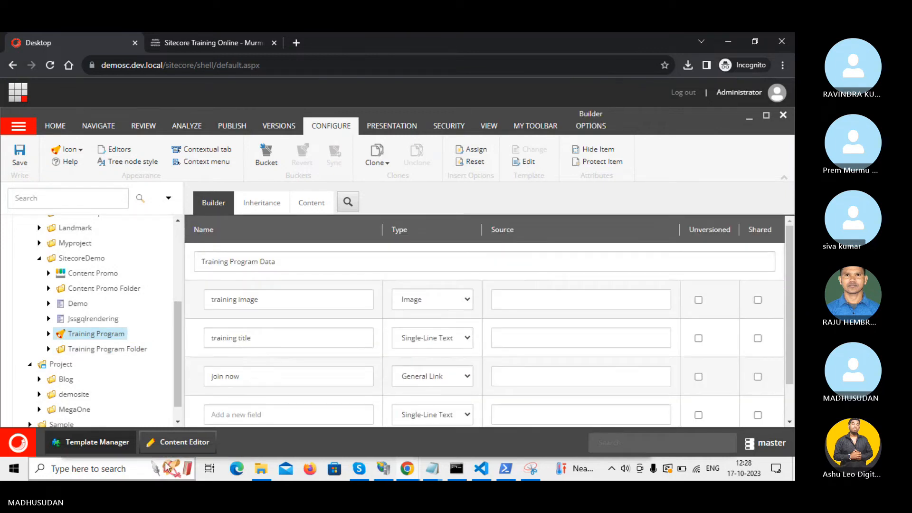
pyautogui.click(186, 443)
pyautogui.click(107, 310)
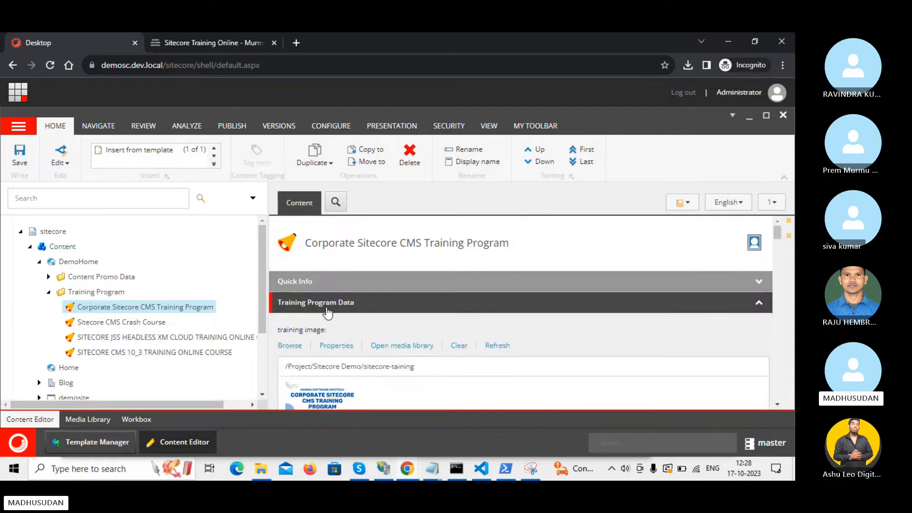
pyautogui.scroll(-1, 279, 304)
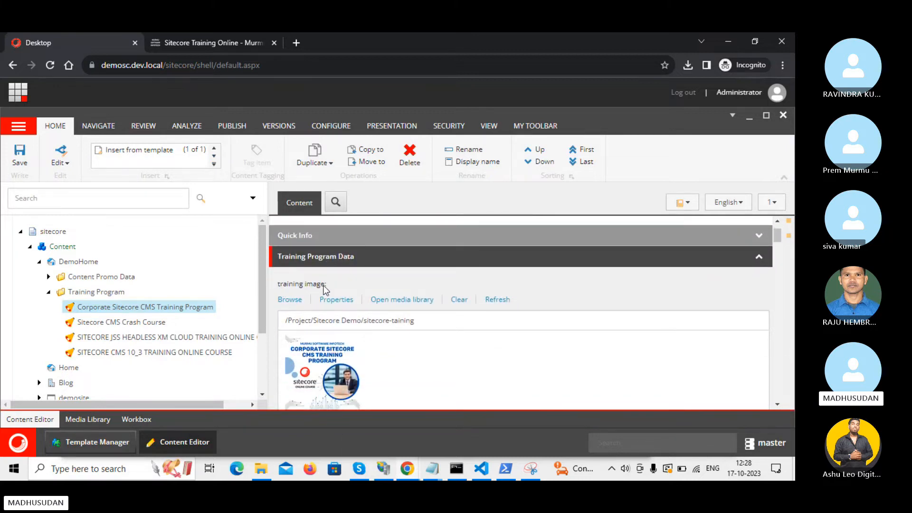
pyautogui.scroll(-4, 329, 313)
pyautogui.scroll(-1, 329, 312)
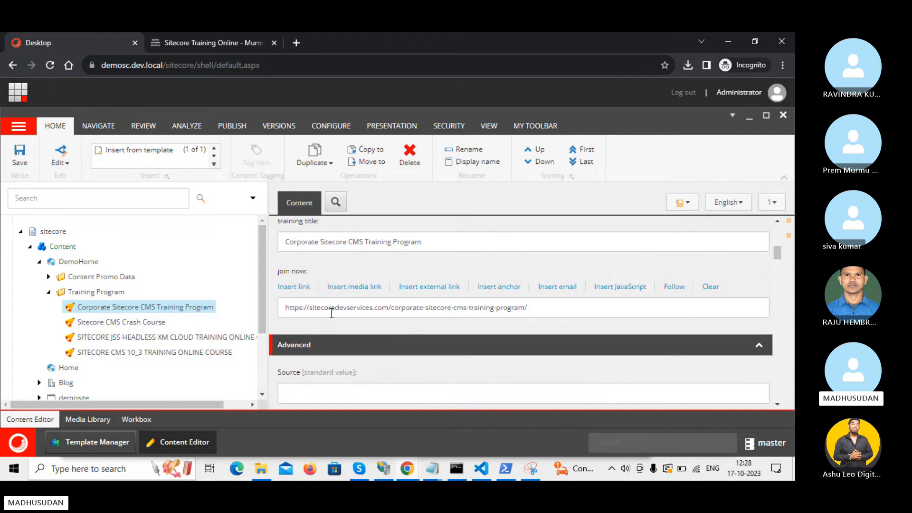
pyautogui.scroll(1, 330, 312)
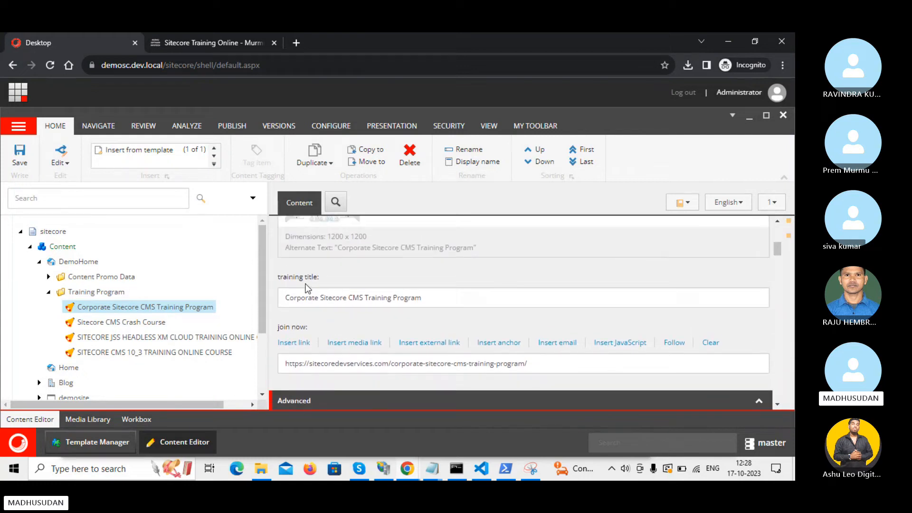
pyautogui.scroll(5, 315, 284)
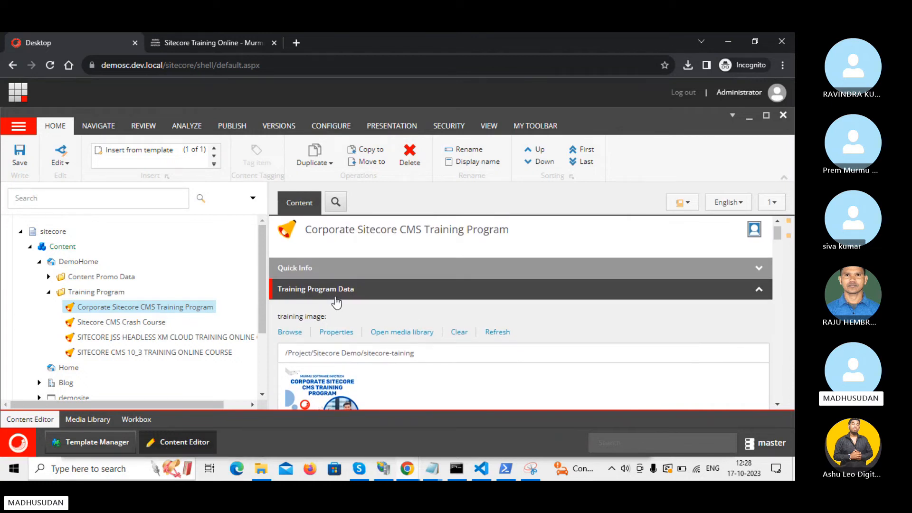
pyautogui.scroll(-1, 337, 302)
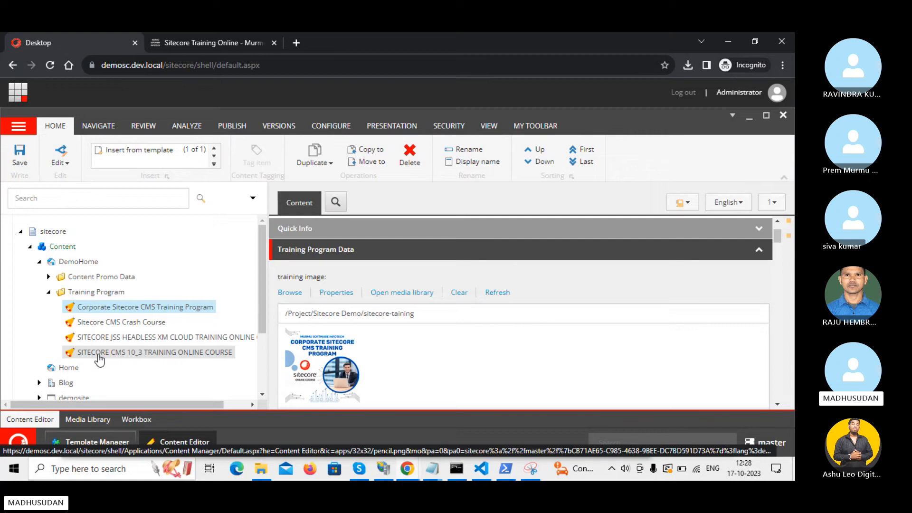
pyautogui.scroll(-2, 449, 363)
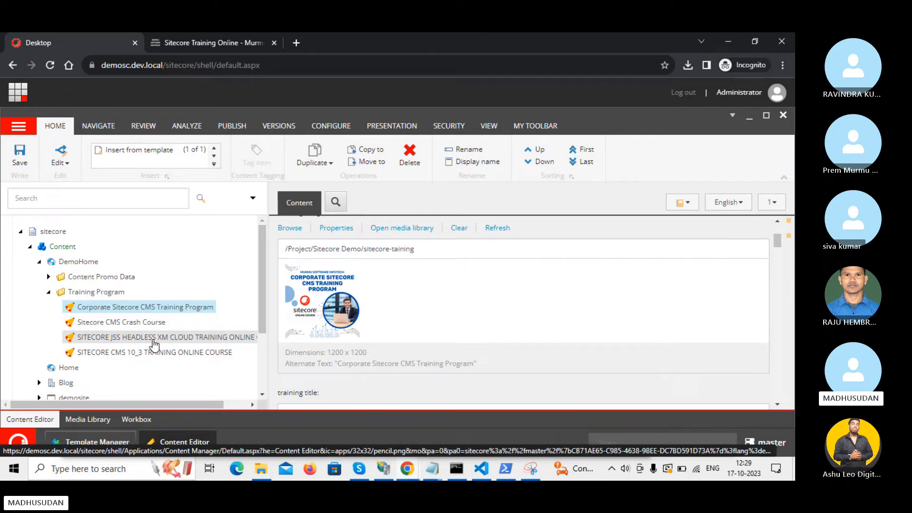
pyautogui.scroll(-2, 418, 342)
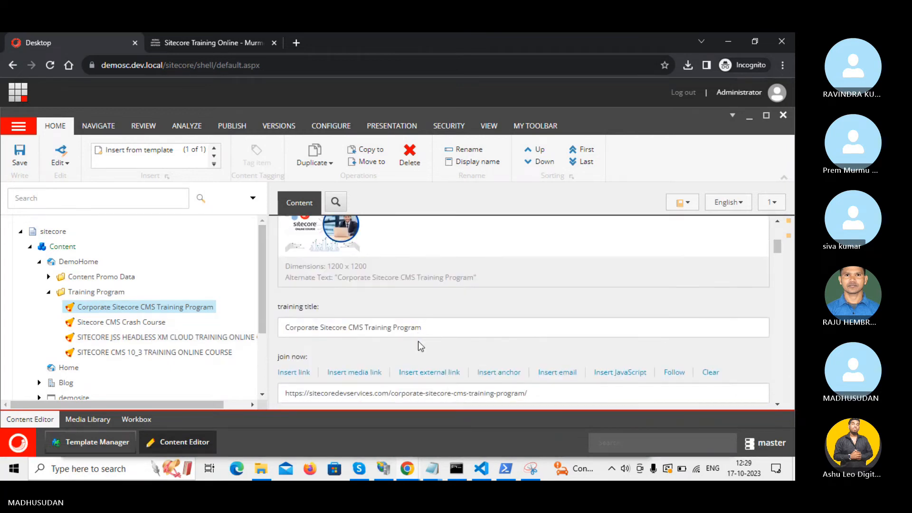
# Step: Switch to the Notepad note on standard values and complete its second list entry with "Insert options"
pyautogui.click(432, 469)
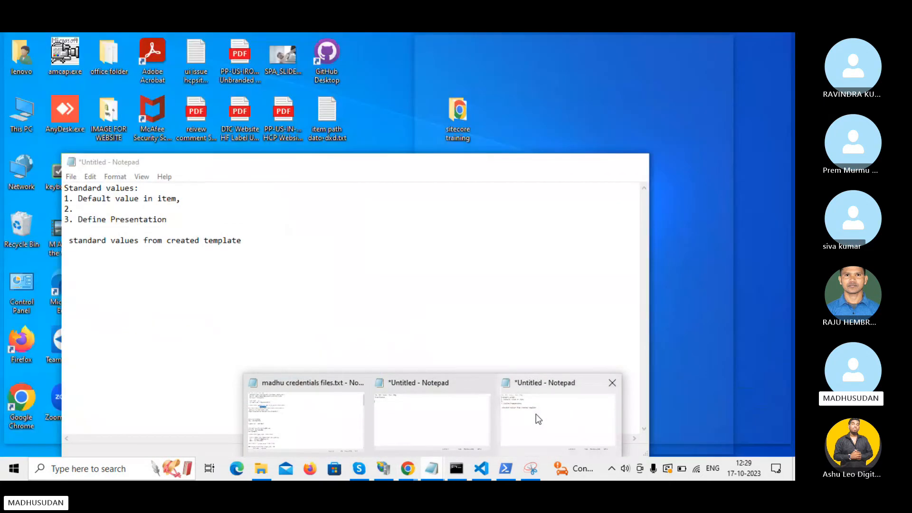
pyautogui.click(535, 416)
pyautogui.moveTo(140, 187); pyautogui.dragTo(47, 190)
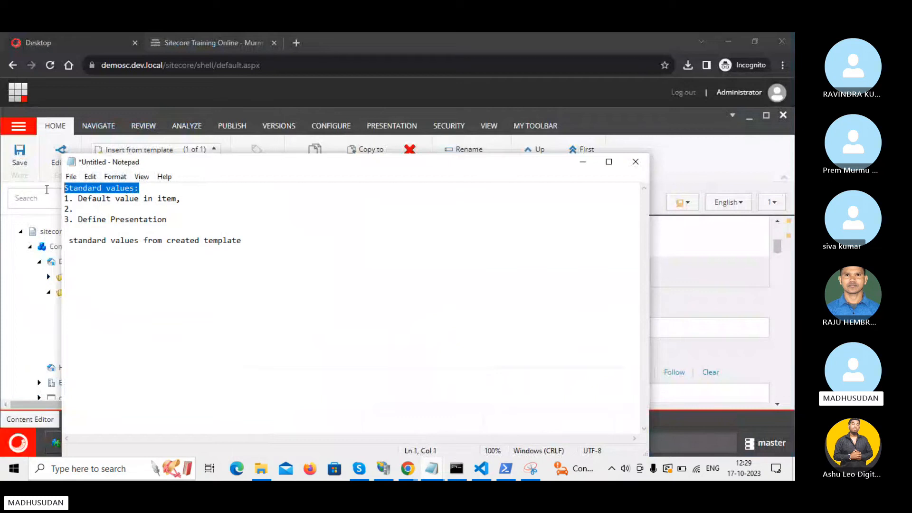
pyautogui.click(96, 213)
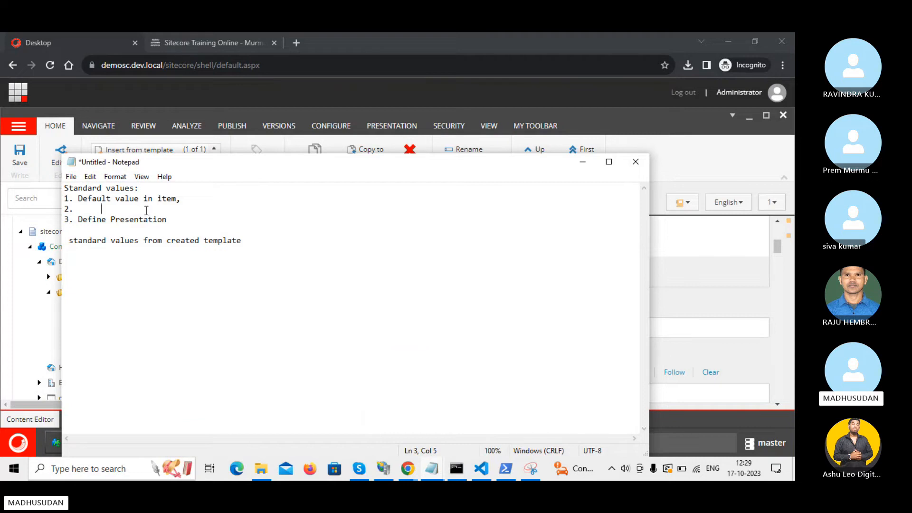
pyautogui.press('BackSpace')
pyautogui.write('Insert')
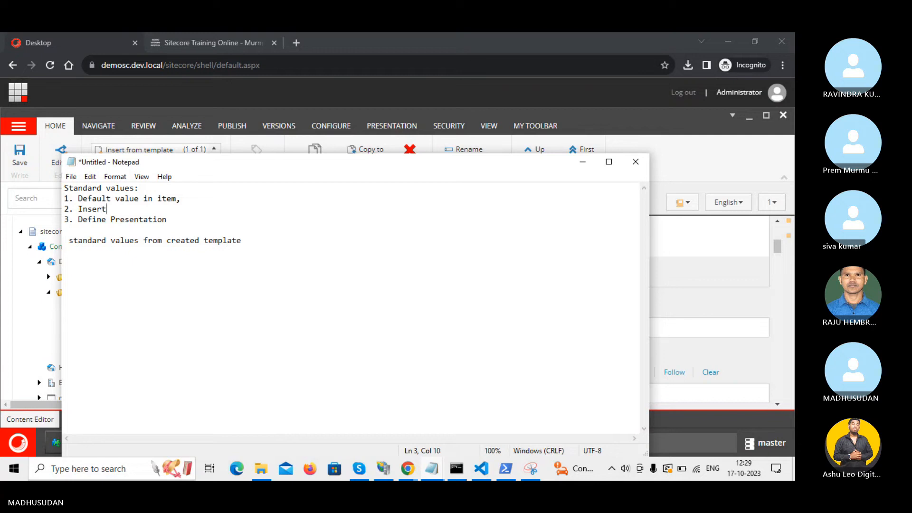
pyautogui.write(' options')
# Step: Check the items under Training Program in the Content Editor against the standard values note and the training website's course cards
pyautogui.hotkey('alt', 'Tab')
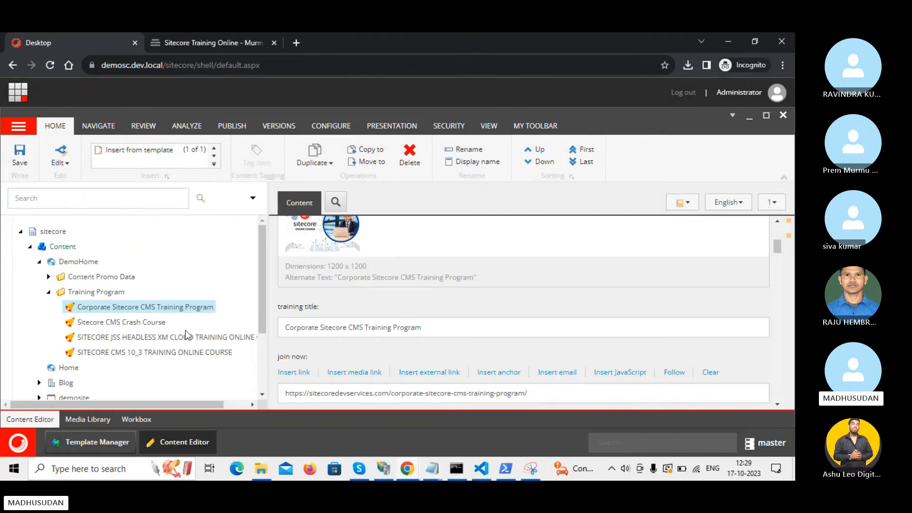
pyautogui.click(48, 292)
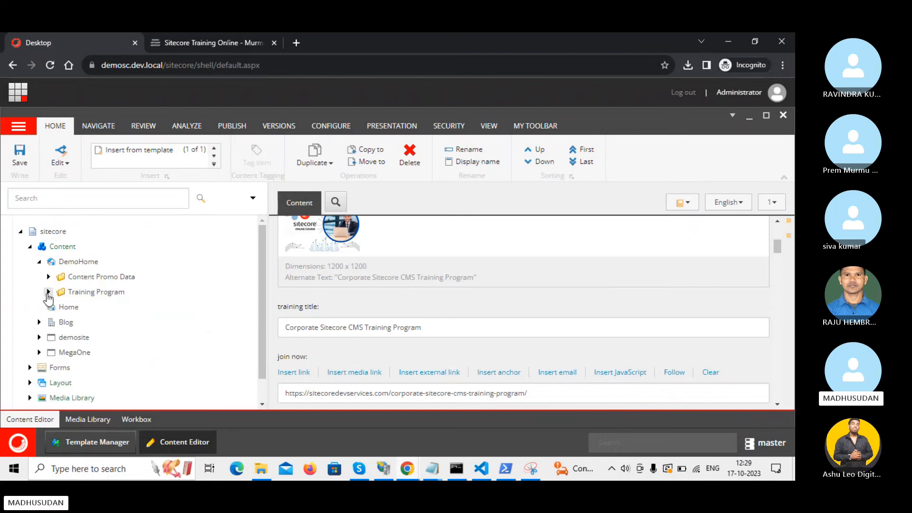
pyautogui.click(48, 292)
pyautogui.hotkey('alt', 'Tab')
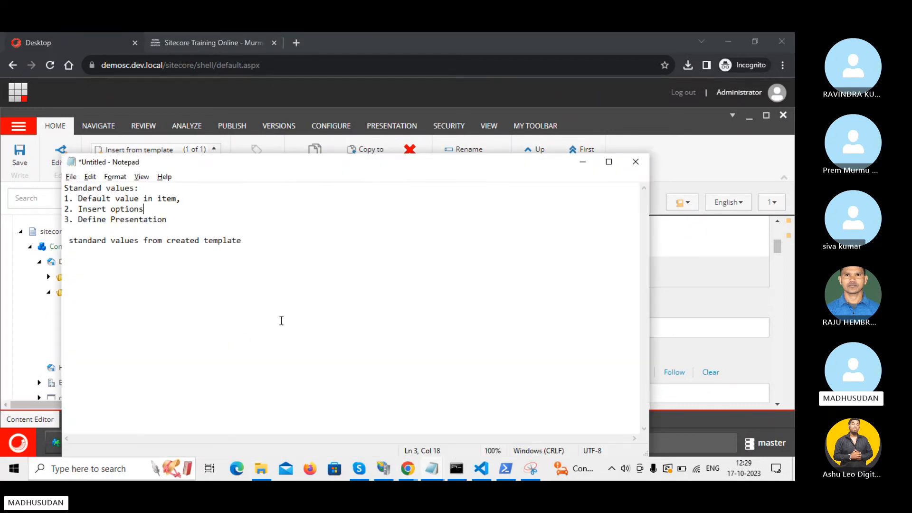
pyautogui.click(421, 471)
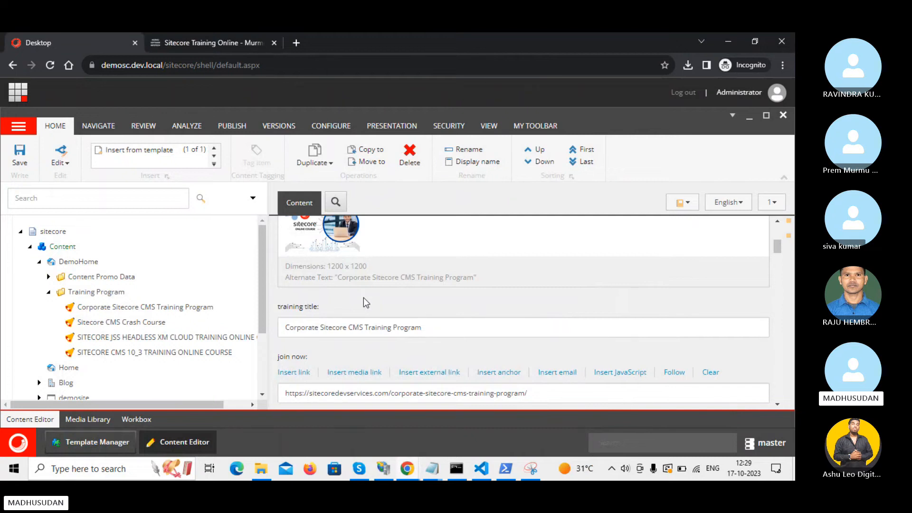
pyautogui.click(221, 34)
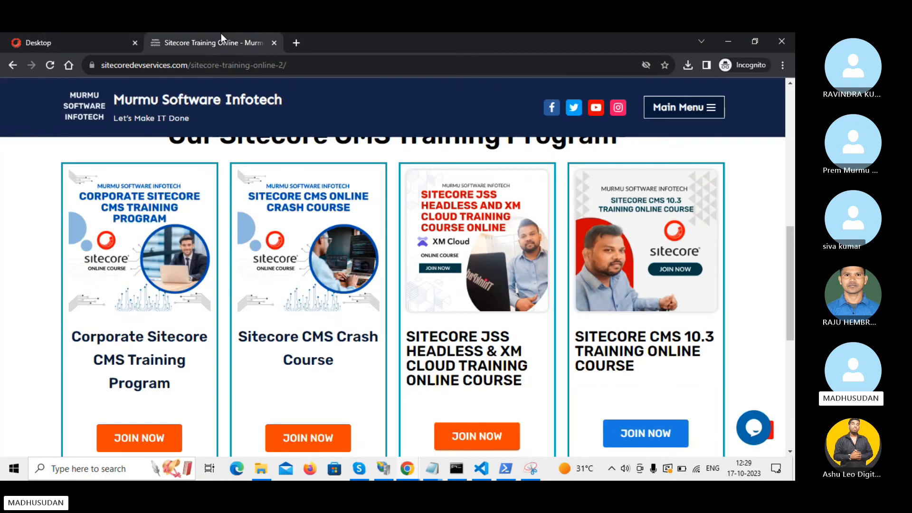
# Step: Return from the training website to the Training Program items in the Content Editor, and check the Sitecore Training Group call in Skype
pyautogui.click(78, 35)
pyautogui.click(181, 34)
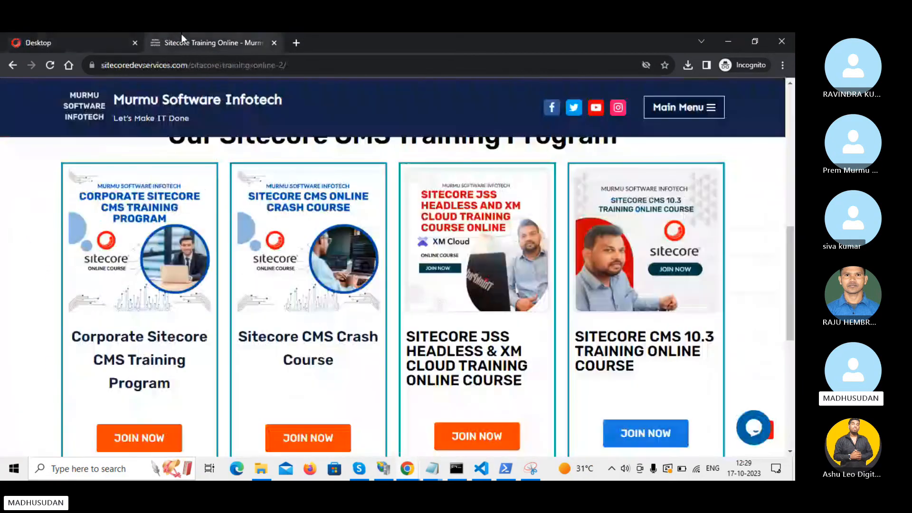
pyautogui.click(61, 35)
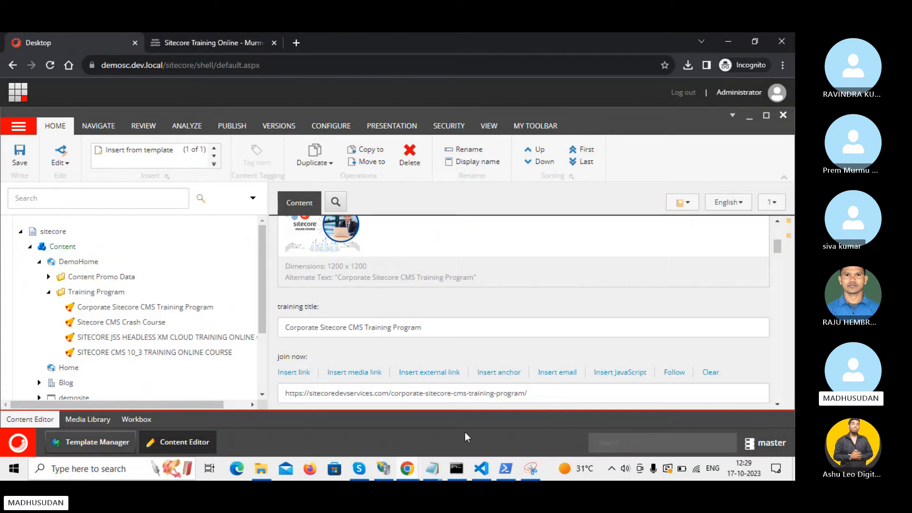
pyautogui.click(358, 470)
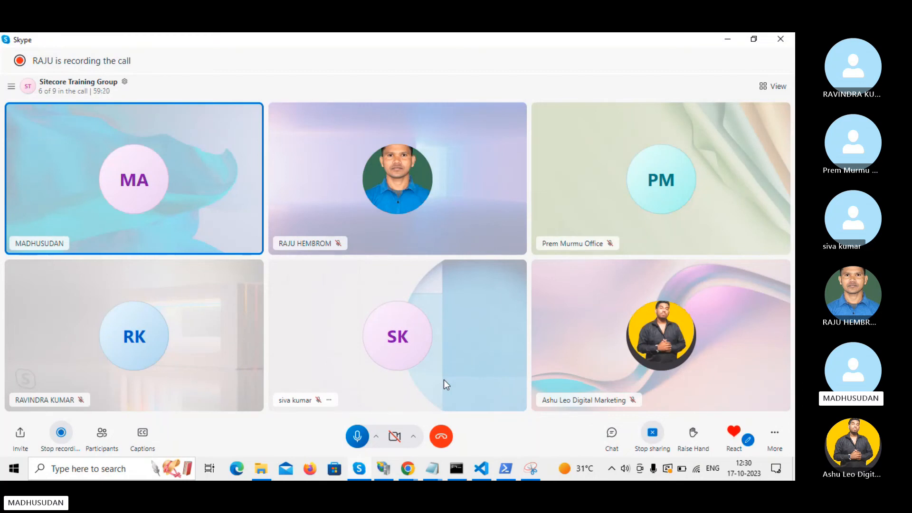
pyautogui.hotkey('alt', 'Tab')
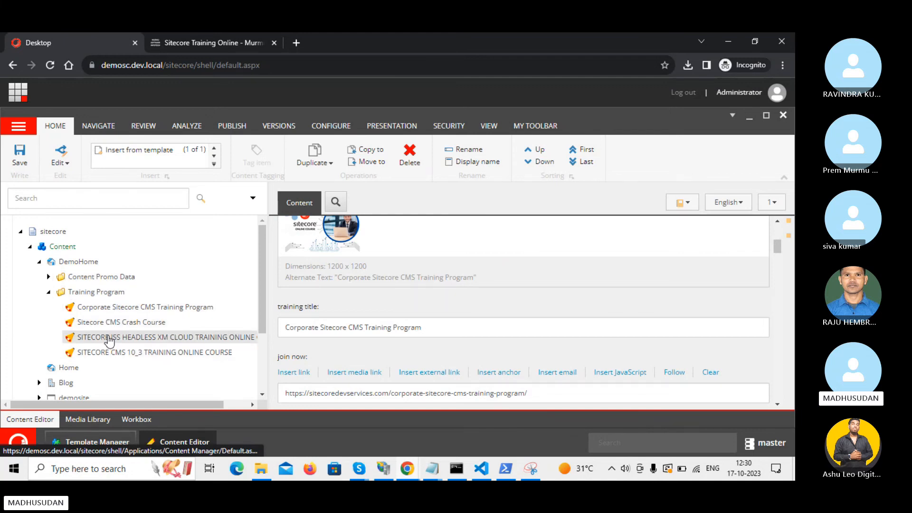
# Step: Review the course cards under Our Sitecore CMS Training Program on the training website and return to the Content Editor
pyautogui.click(206, 35)
pyautogui.scroll(1, 259, 247)
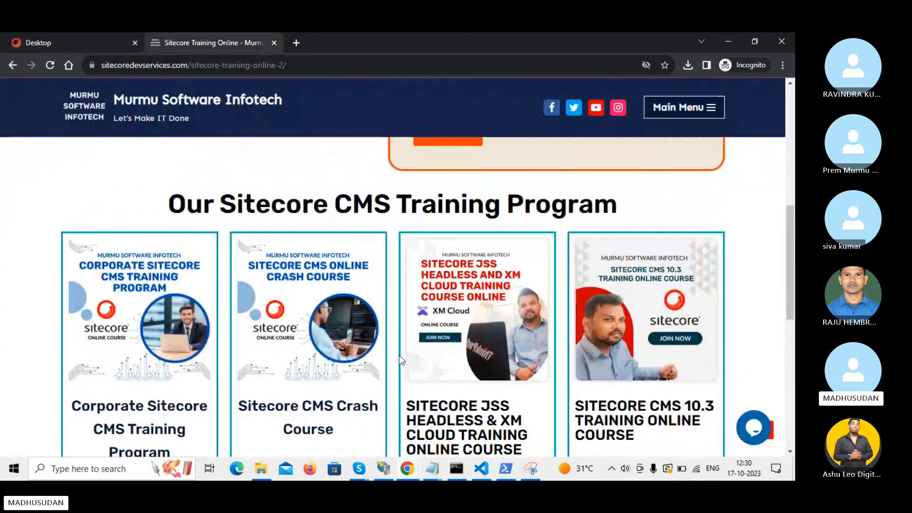
pyautogui.scroll(-2, 399, 355)
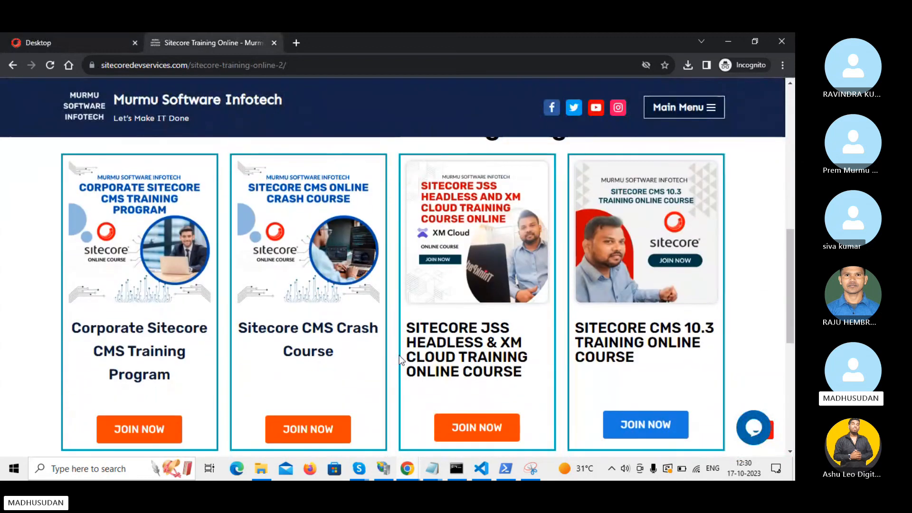
pyautogui.click(32, 43)
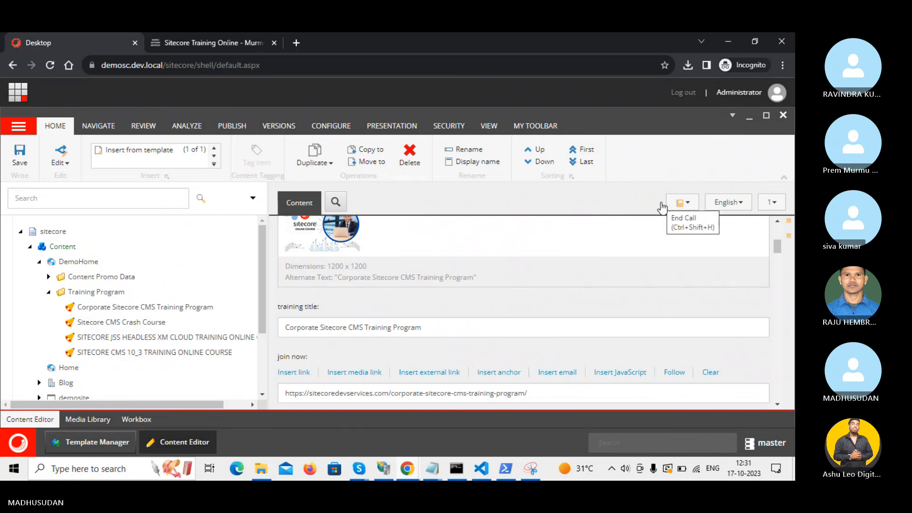
# Step: End the Skype training call
pyautogui.click(662, 206)
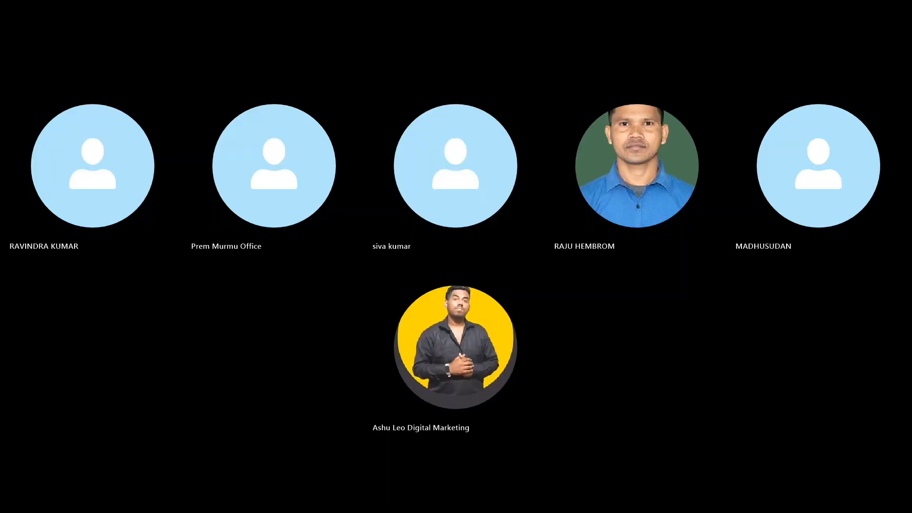